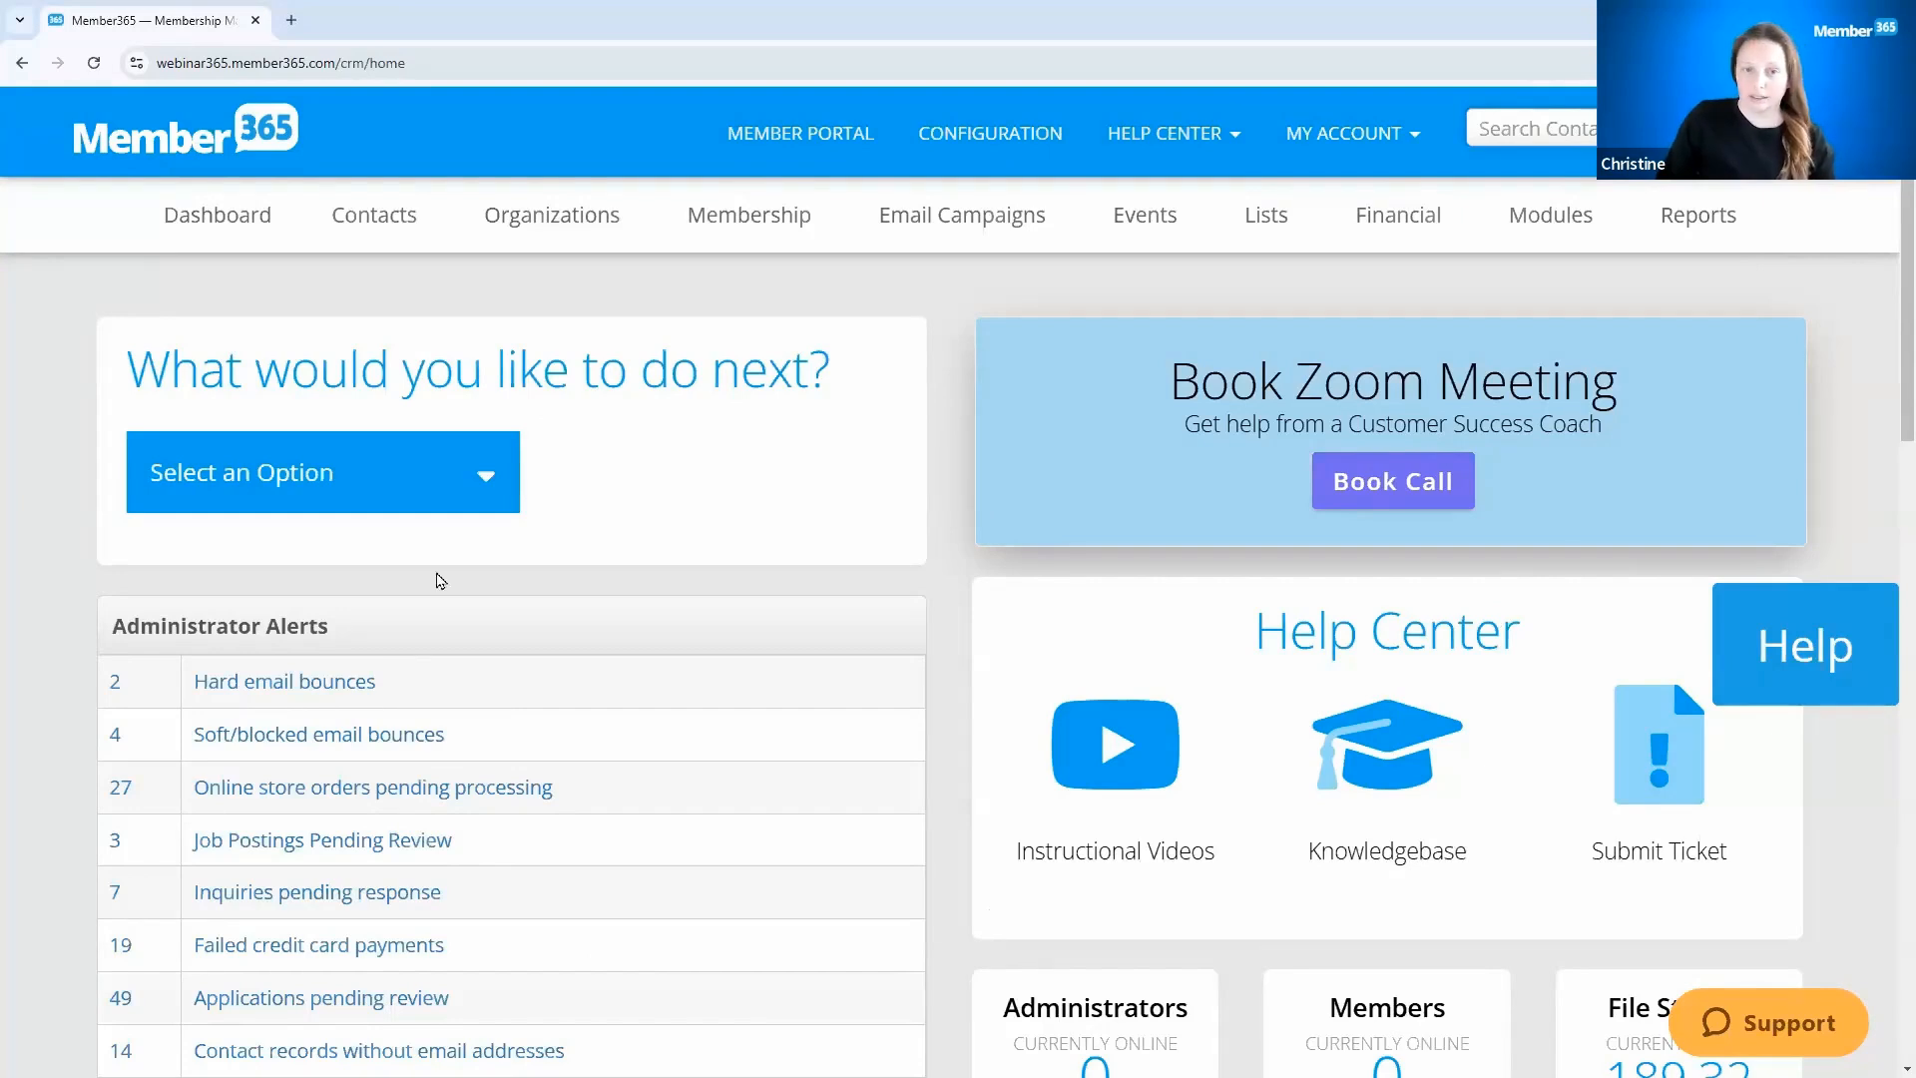
Step: Open the event management list
mouse_move(1170, 224)
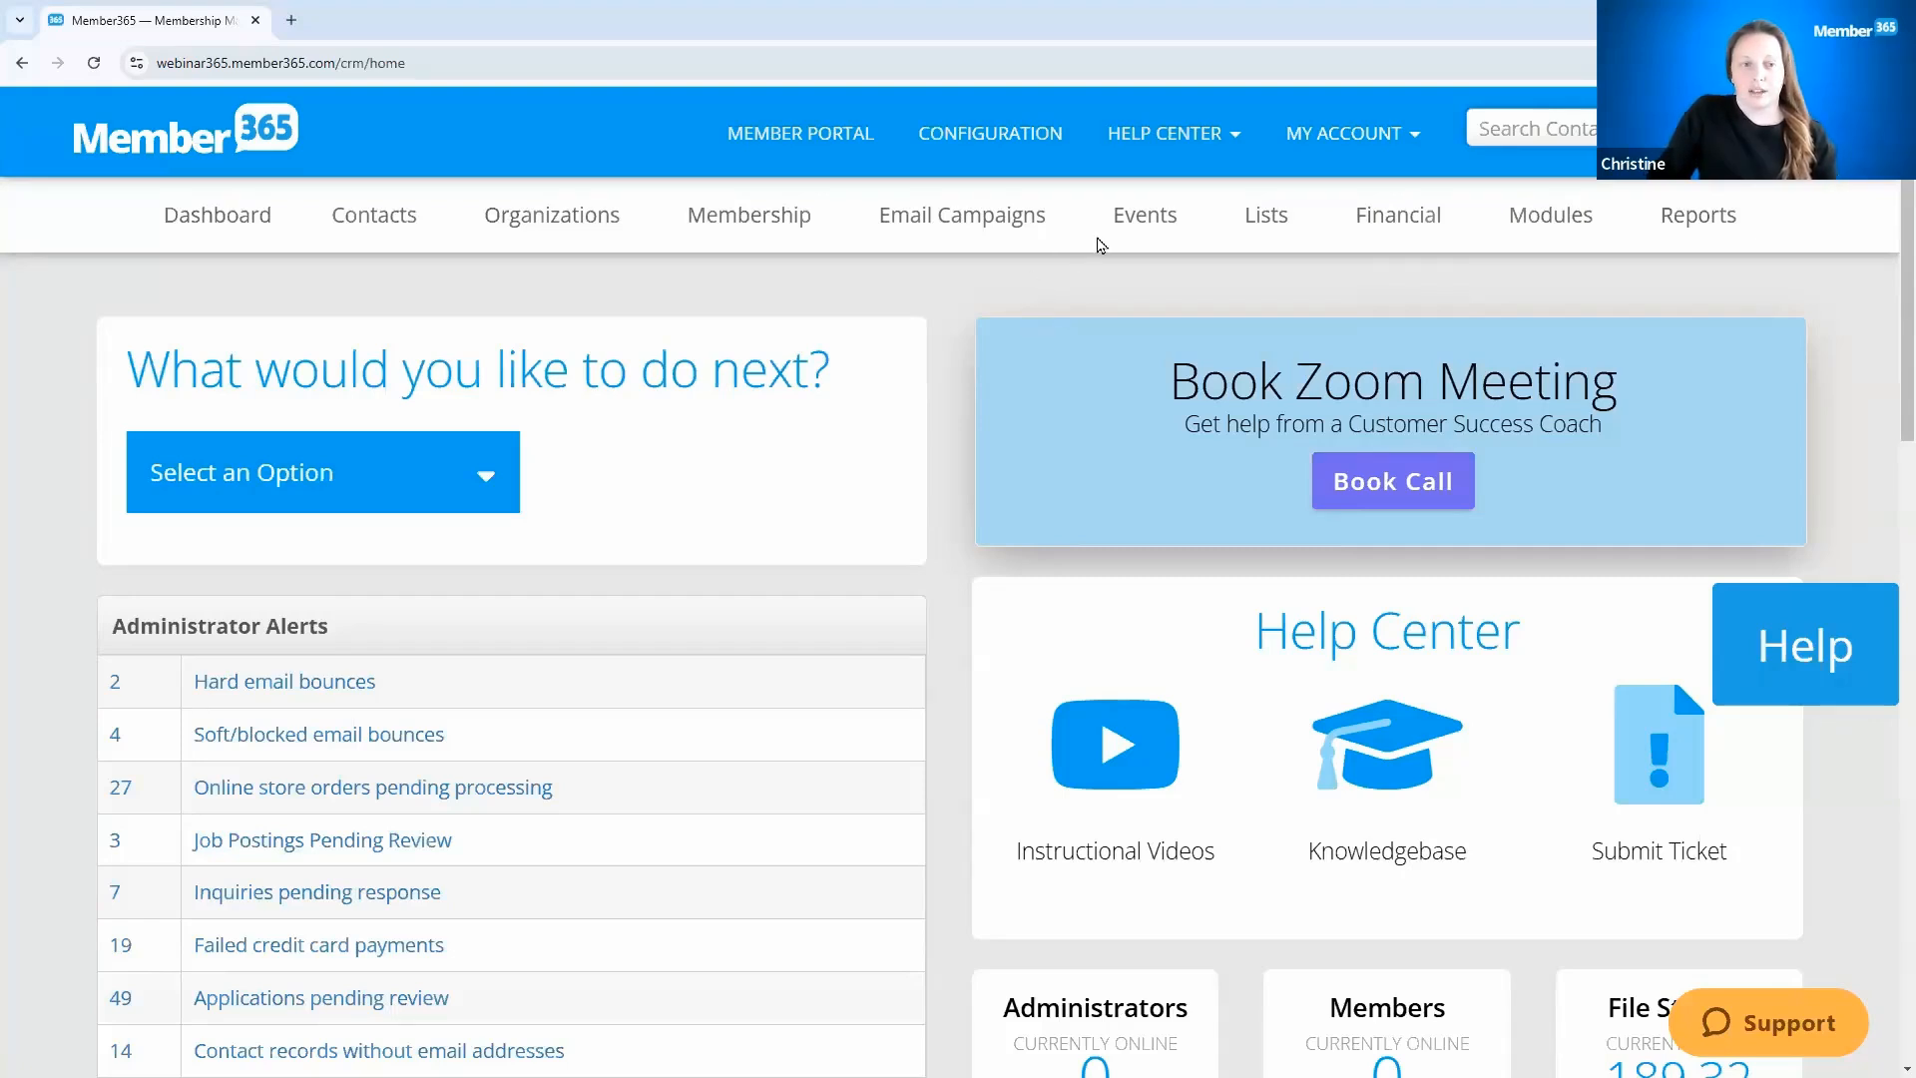
mouse_move(1101, 243)
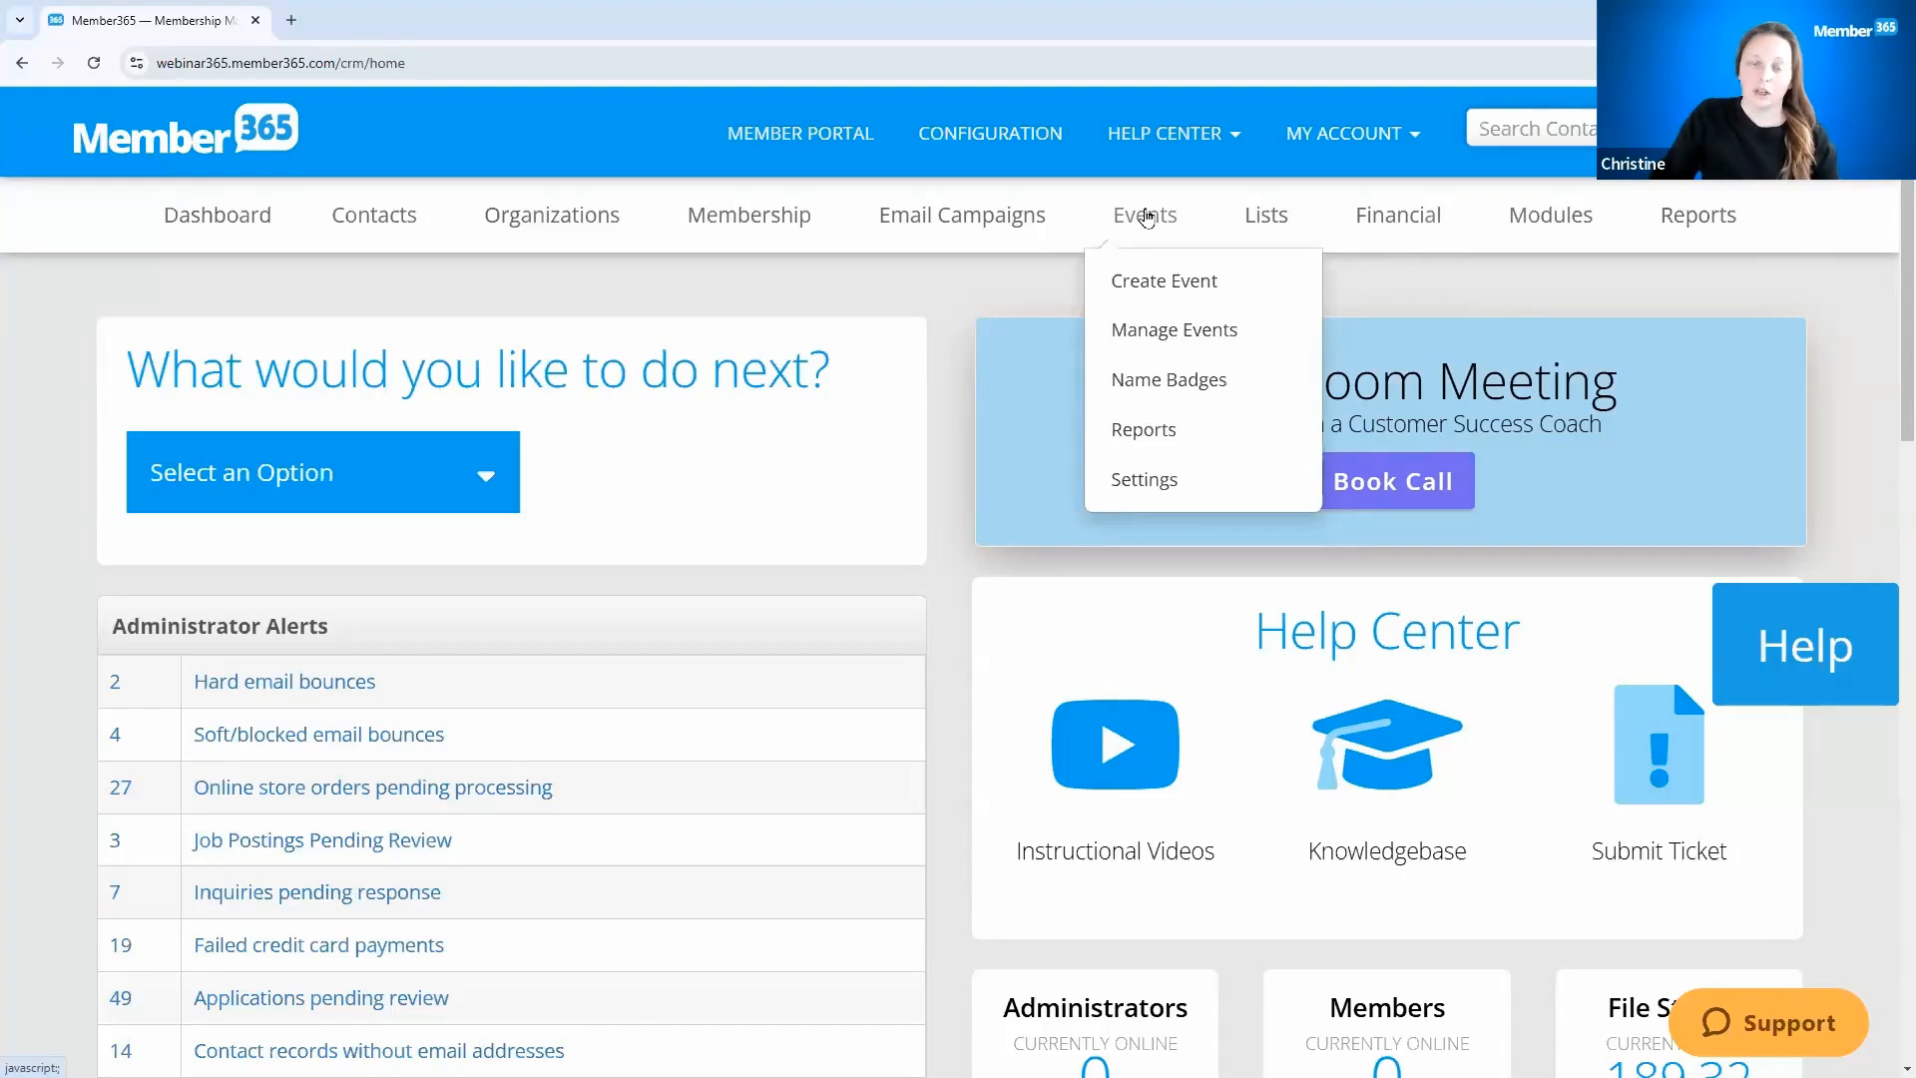
left_click(1144, 337)
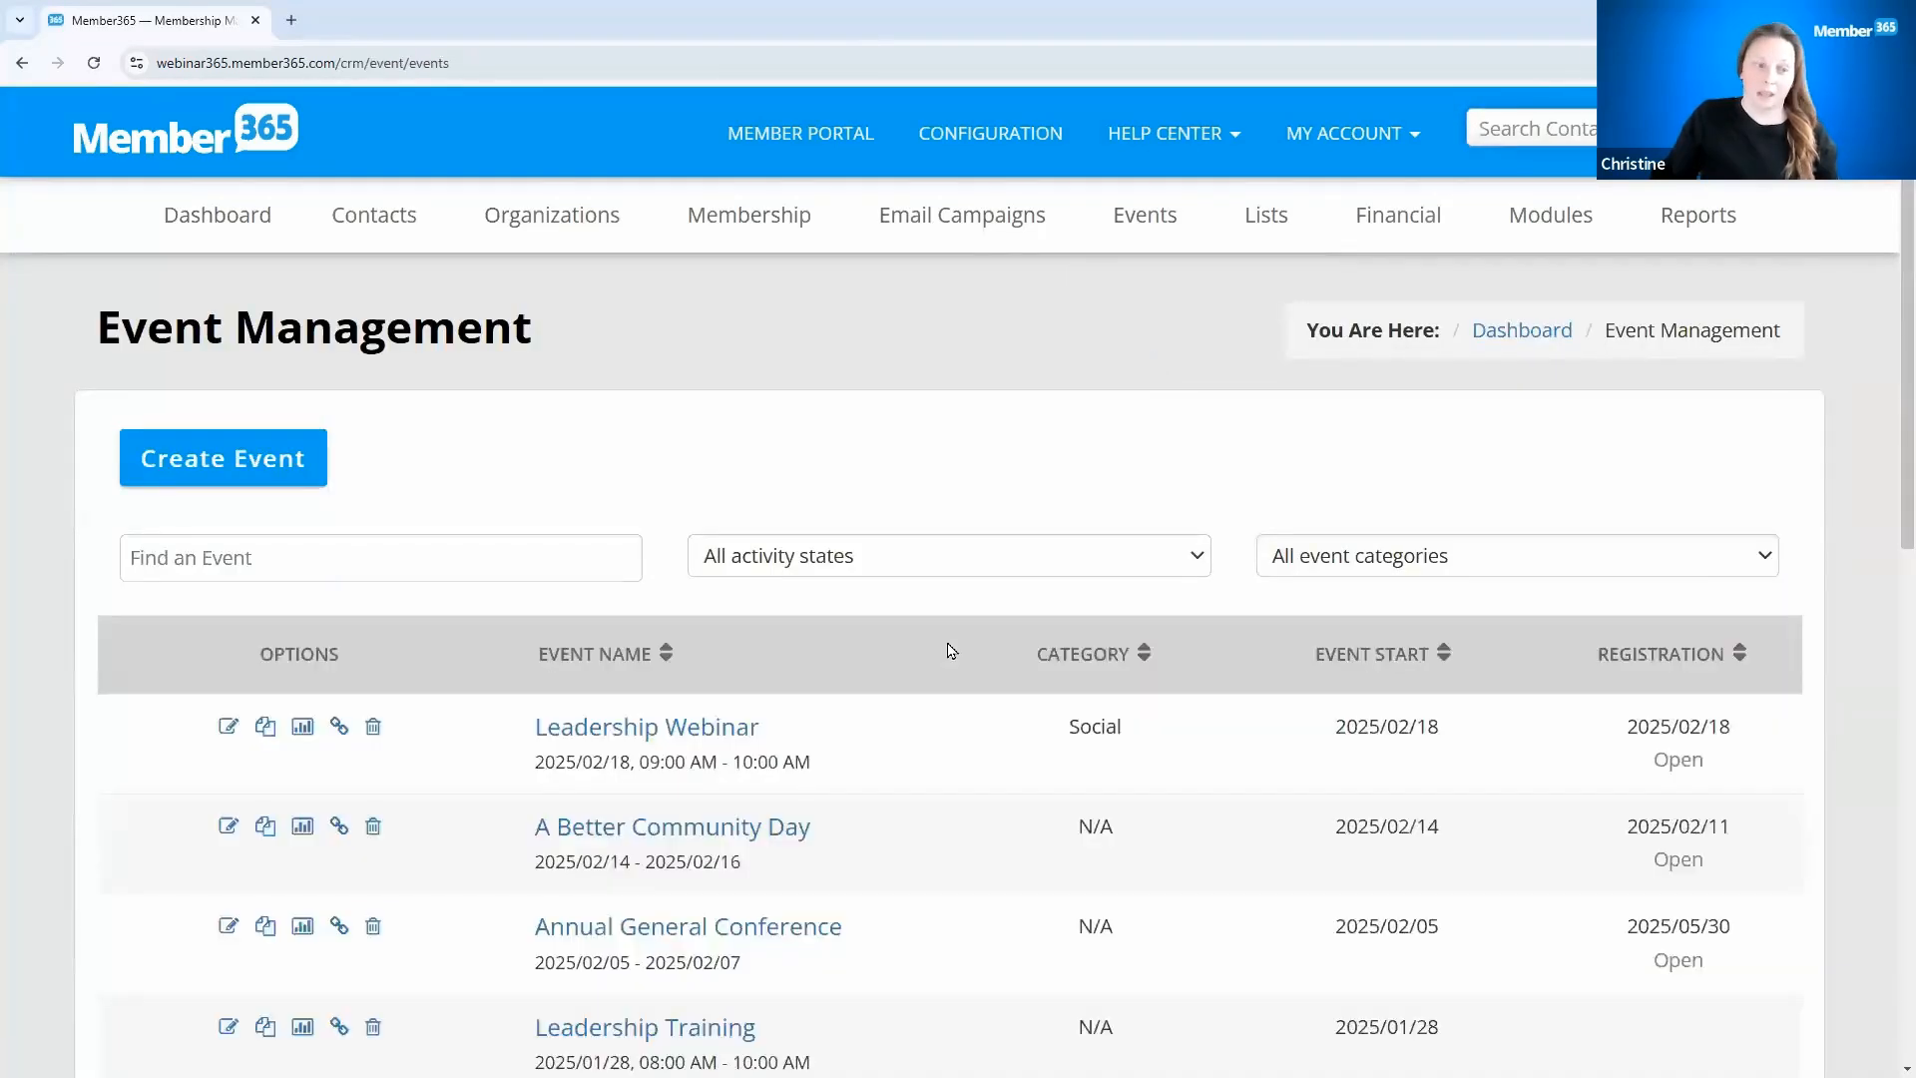
scroll(945, 650, "down", 3)
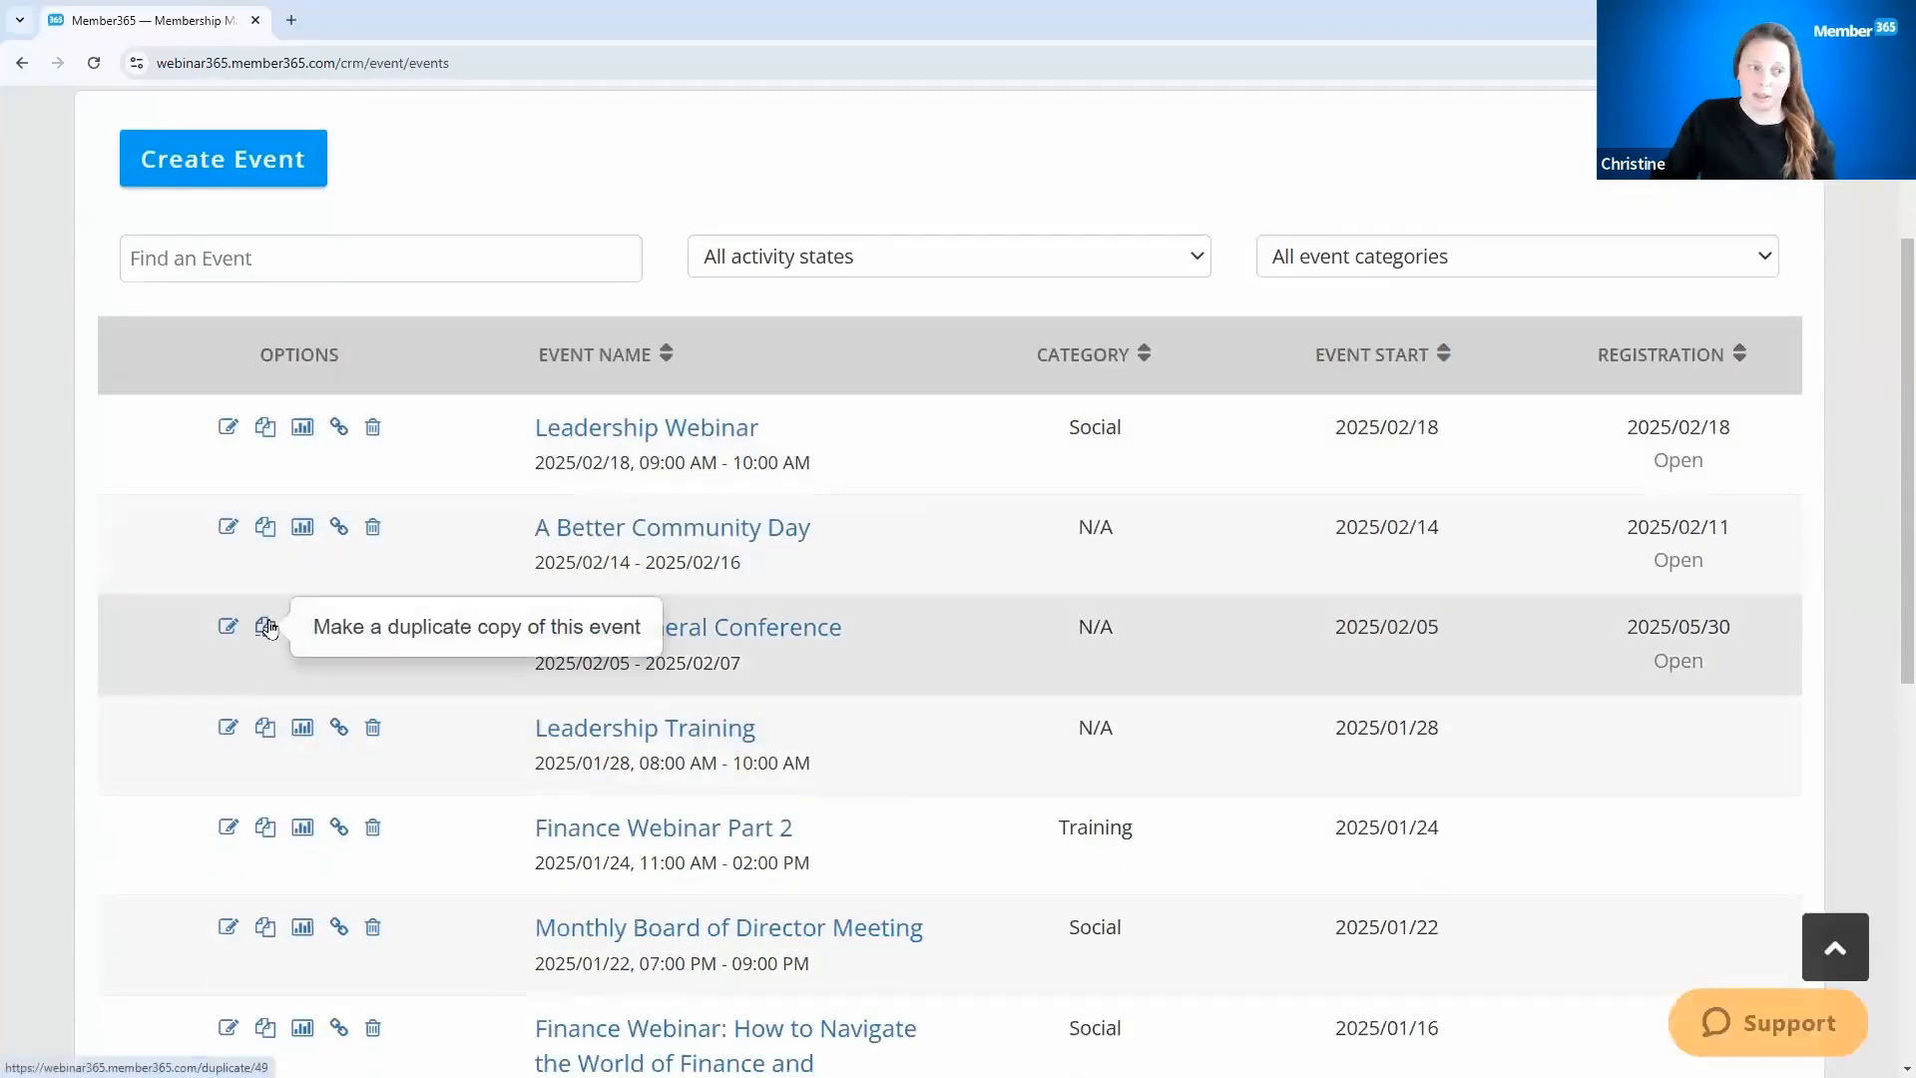
left_click(268, 618)
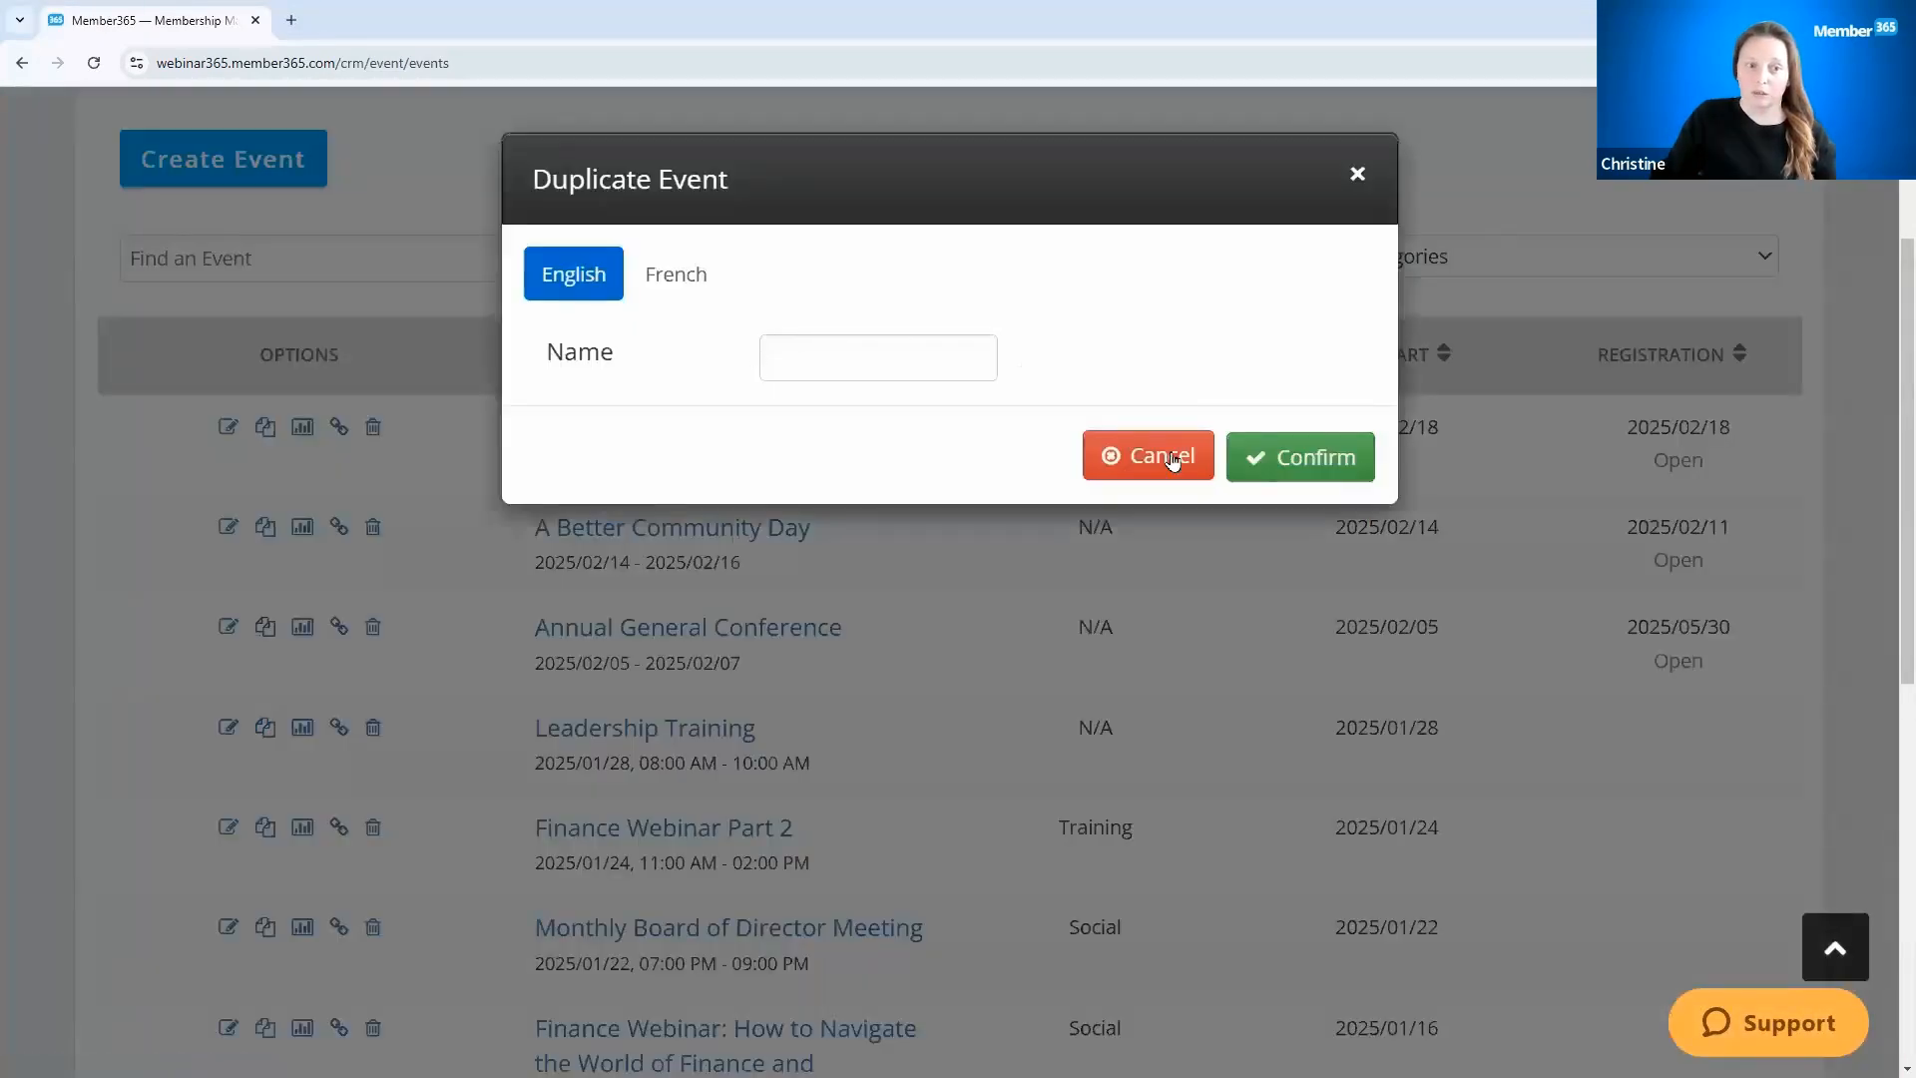
left_click(1146, 455)
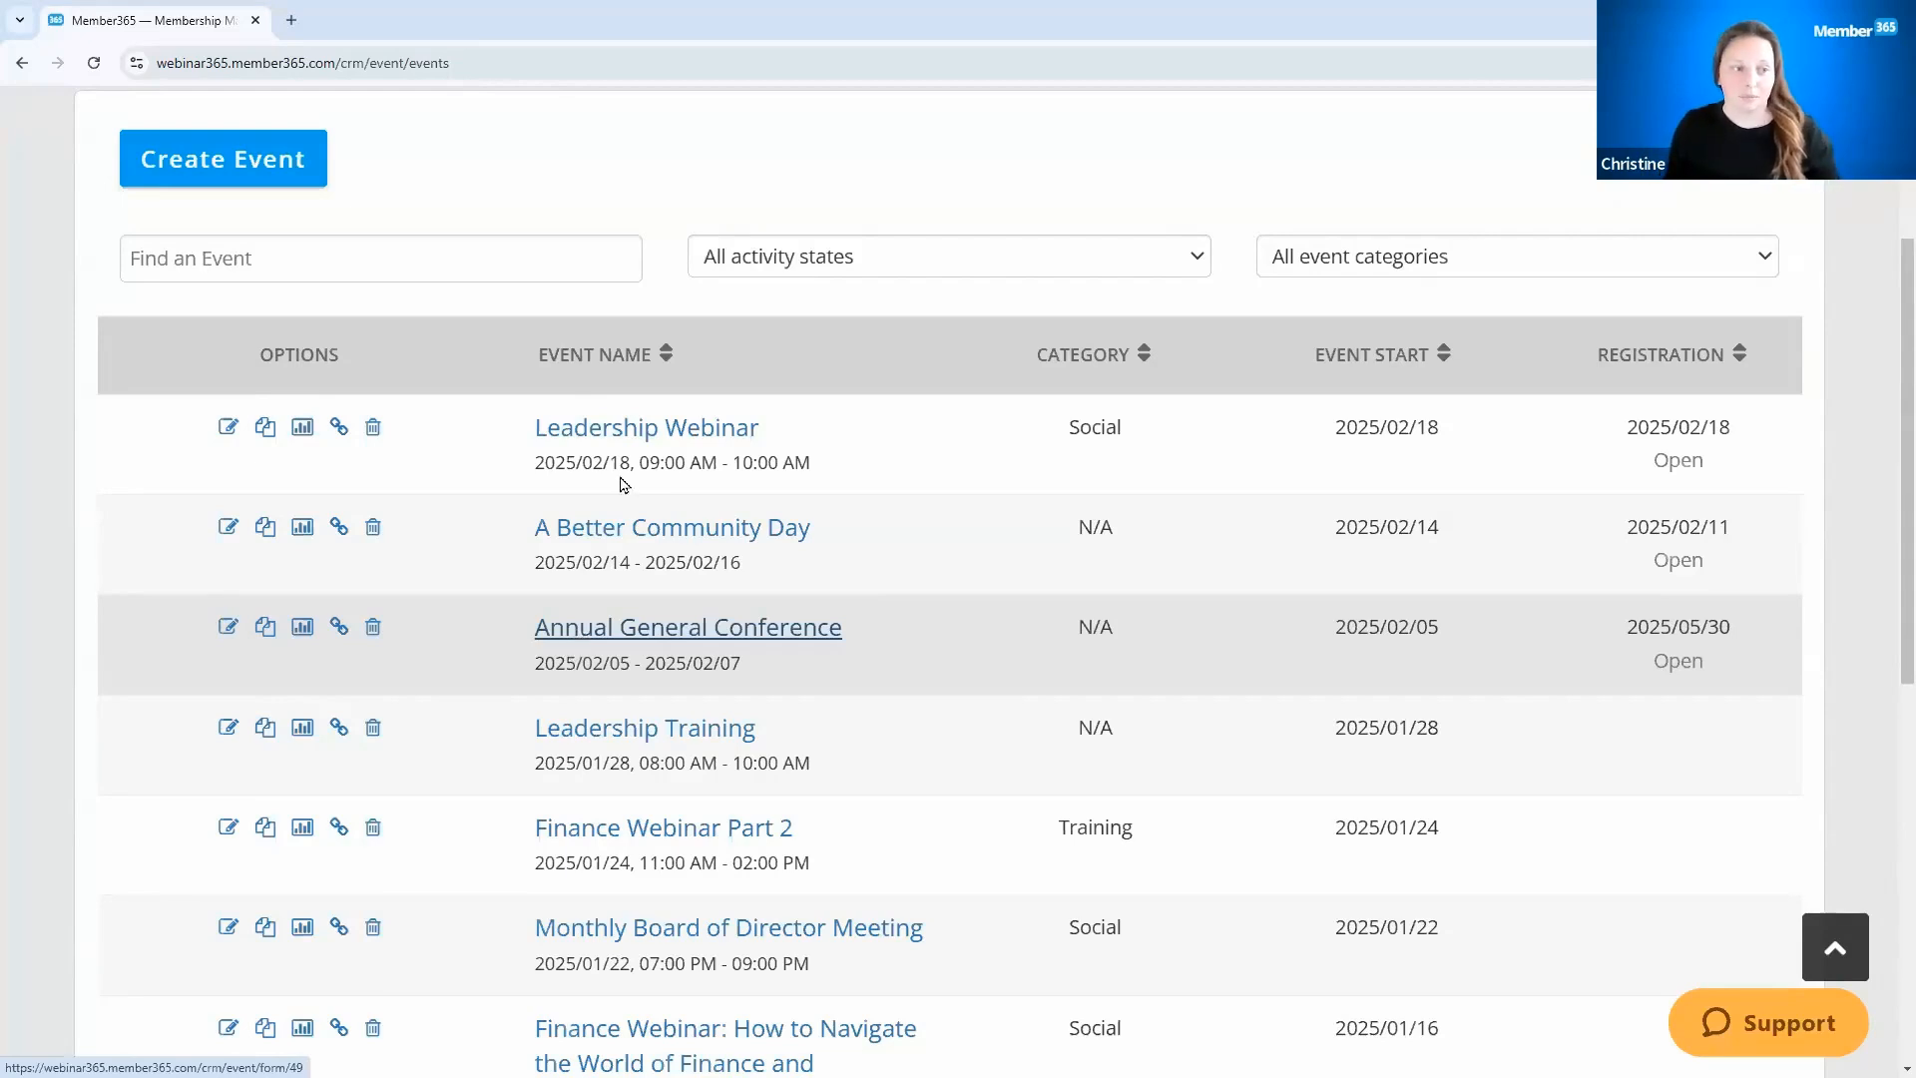
Step: Open the Leadership Webinar event for editing and set its name as it appears on the badge to "Leadership Webinar"
left_click(694, 441)
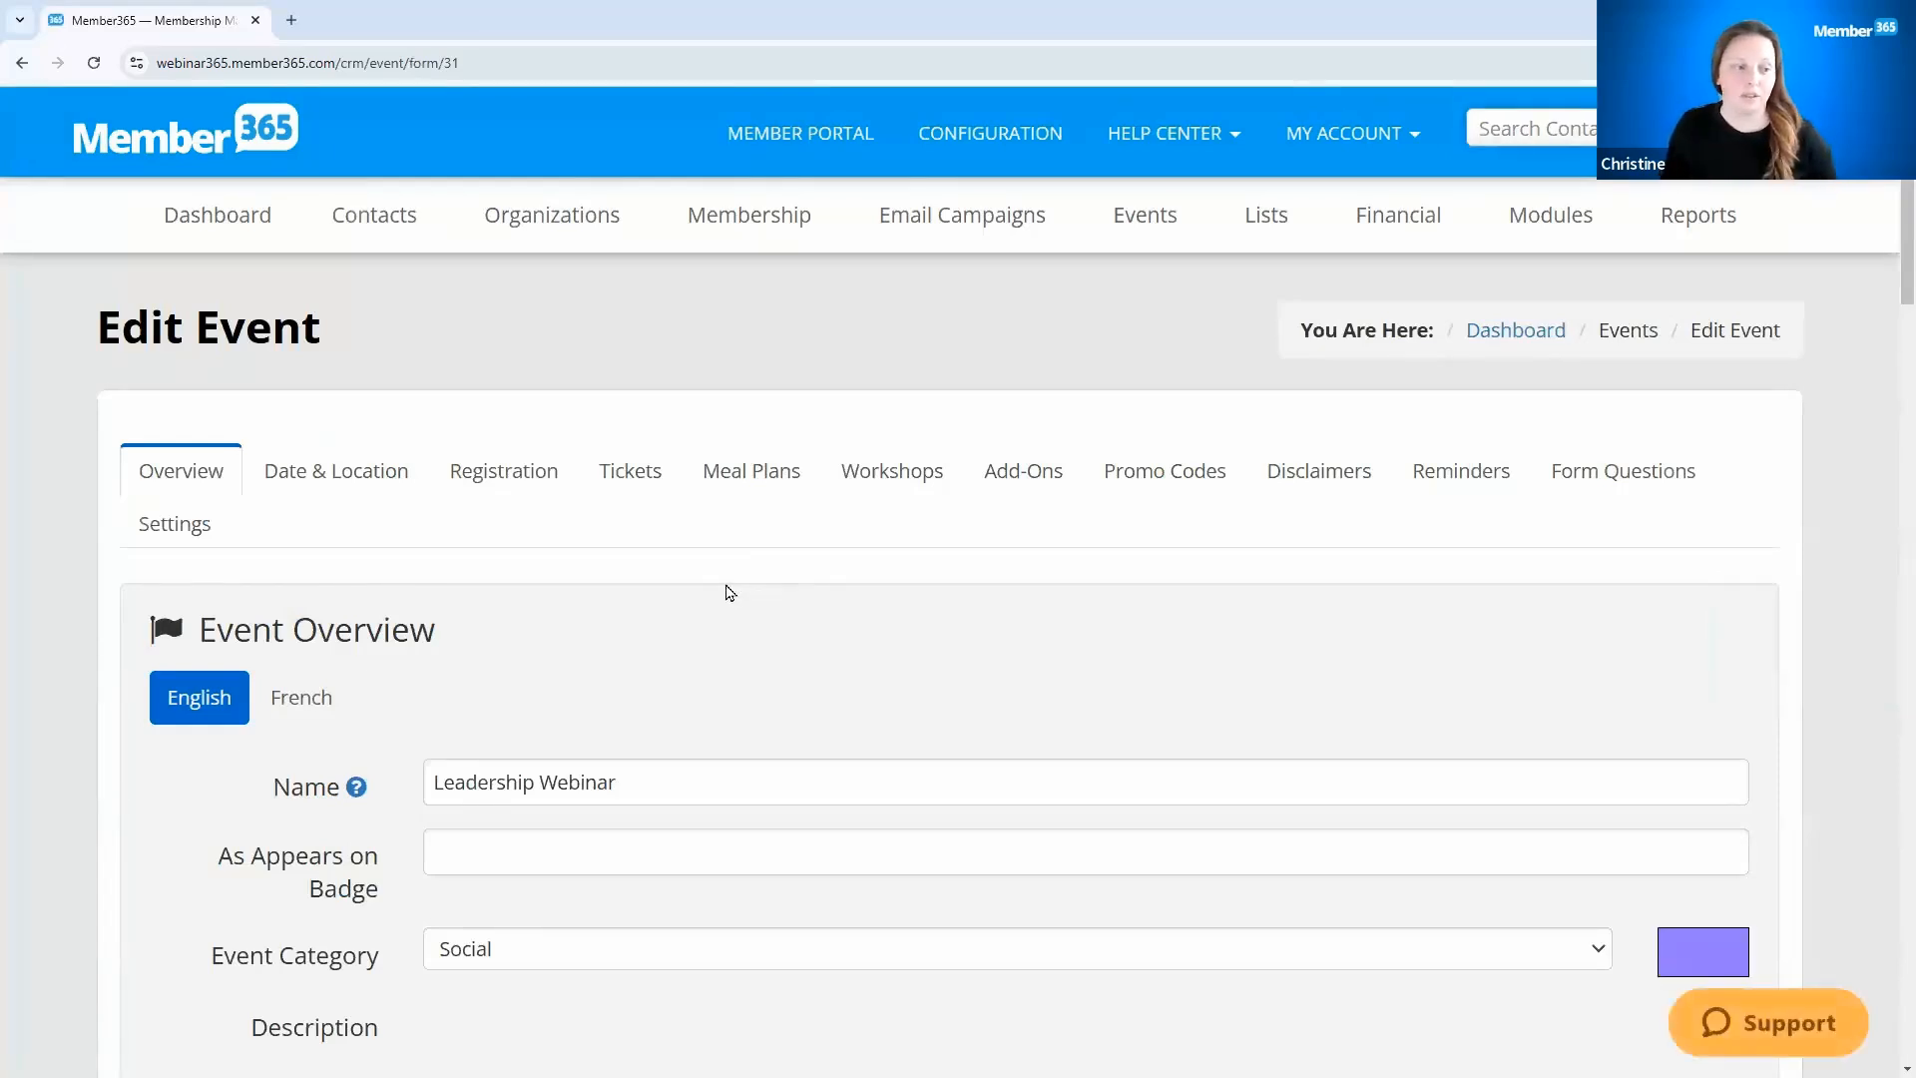
scroll(773, 616, "down", 3)
scroll(775, 612, "down", 1)
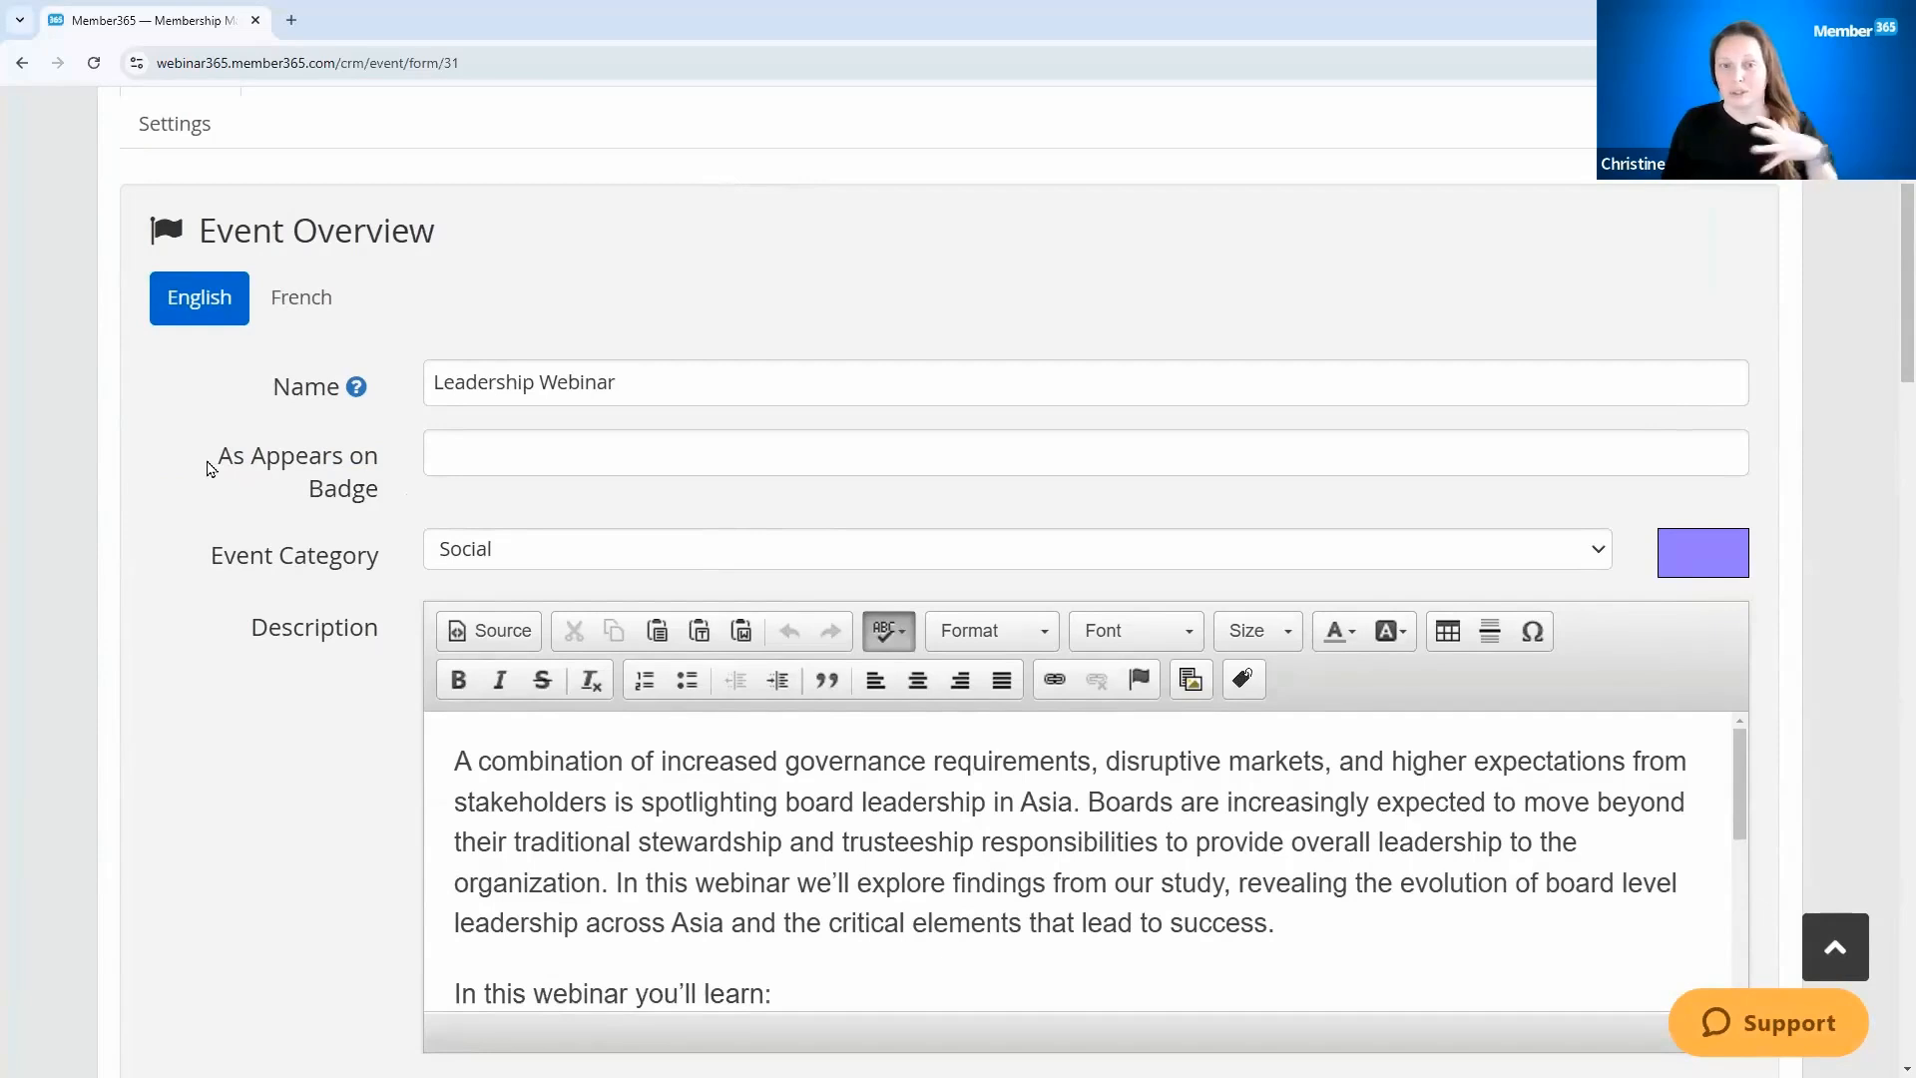
left_click_drag(221, 457, 389, 479)
left_click_drag(432, 380, 481, 459)
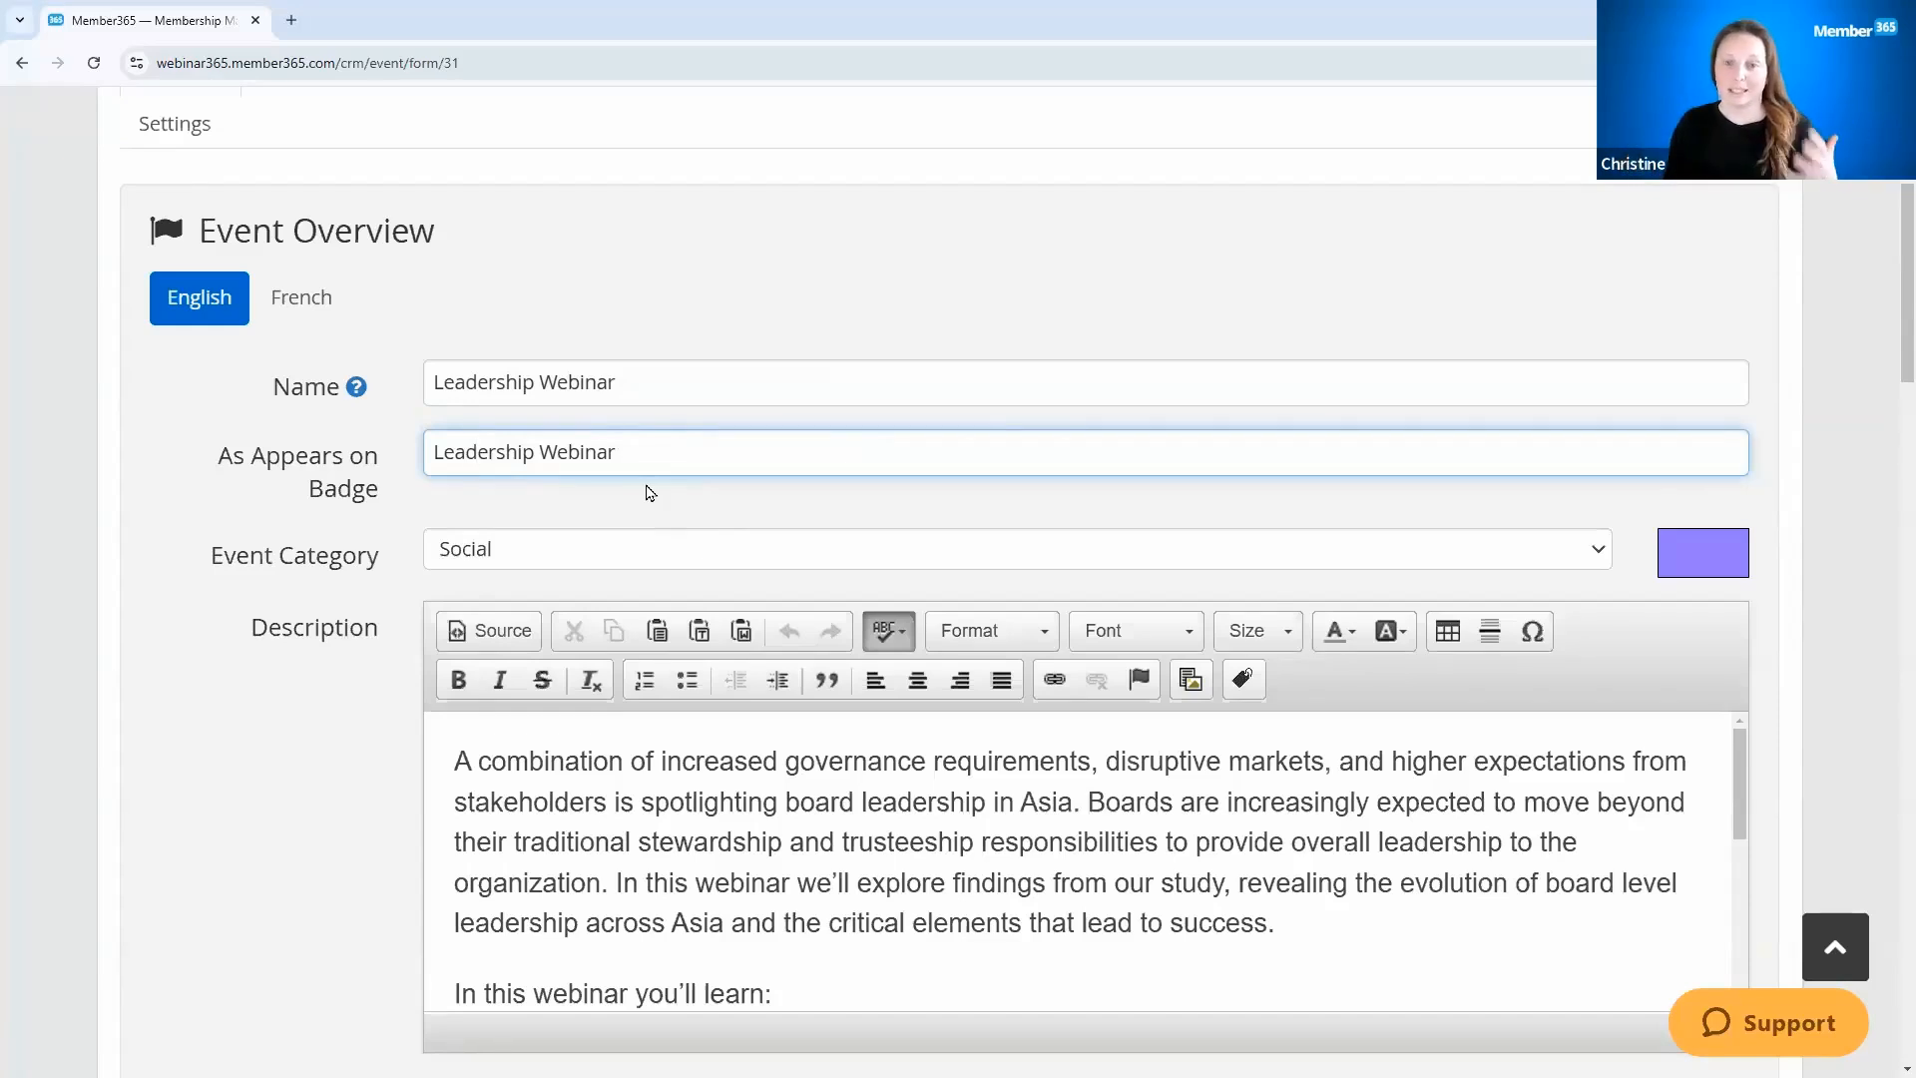
key("Tab")
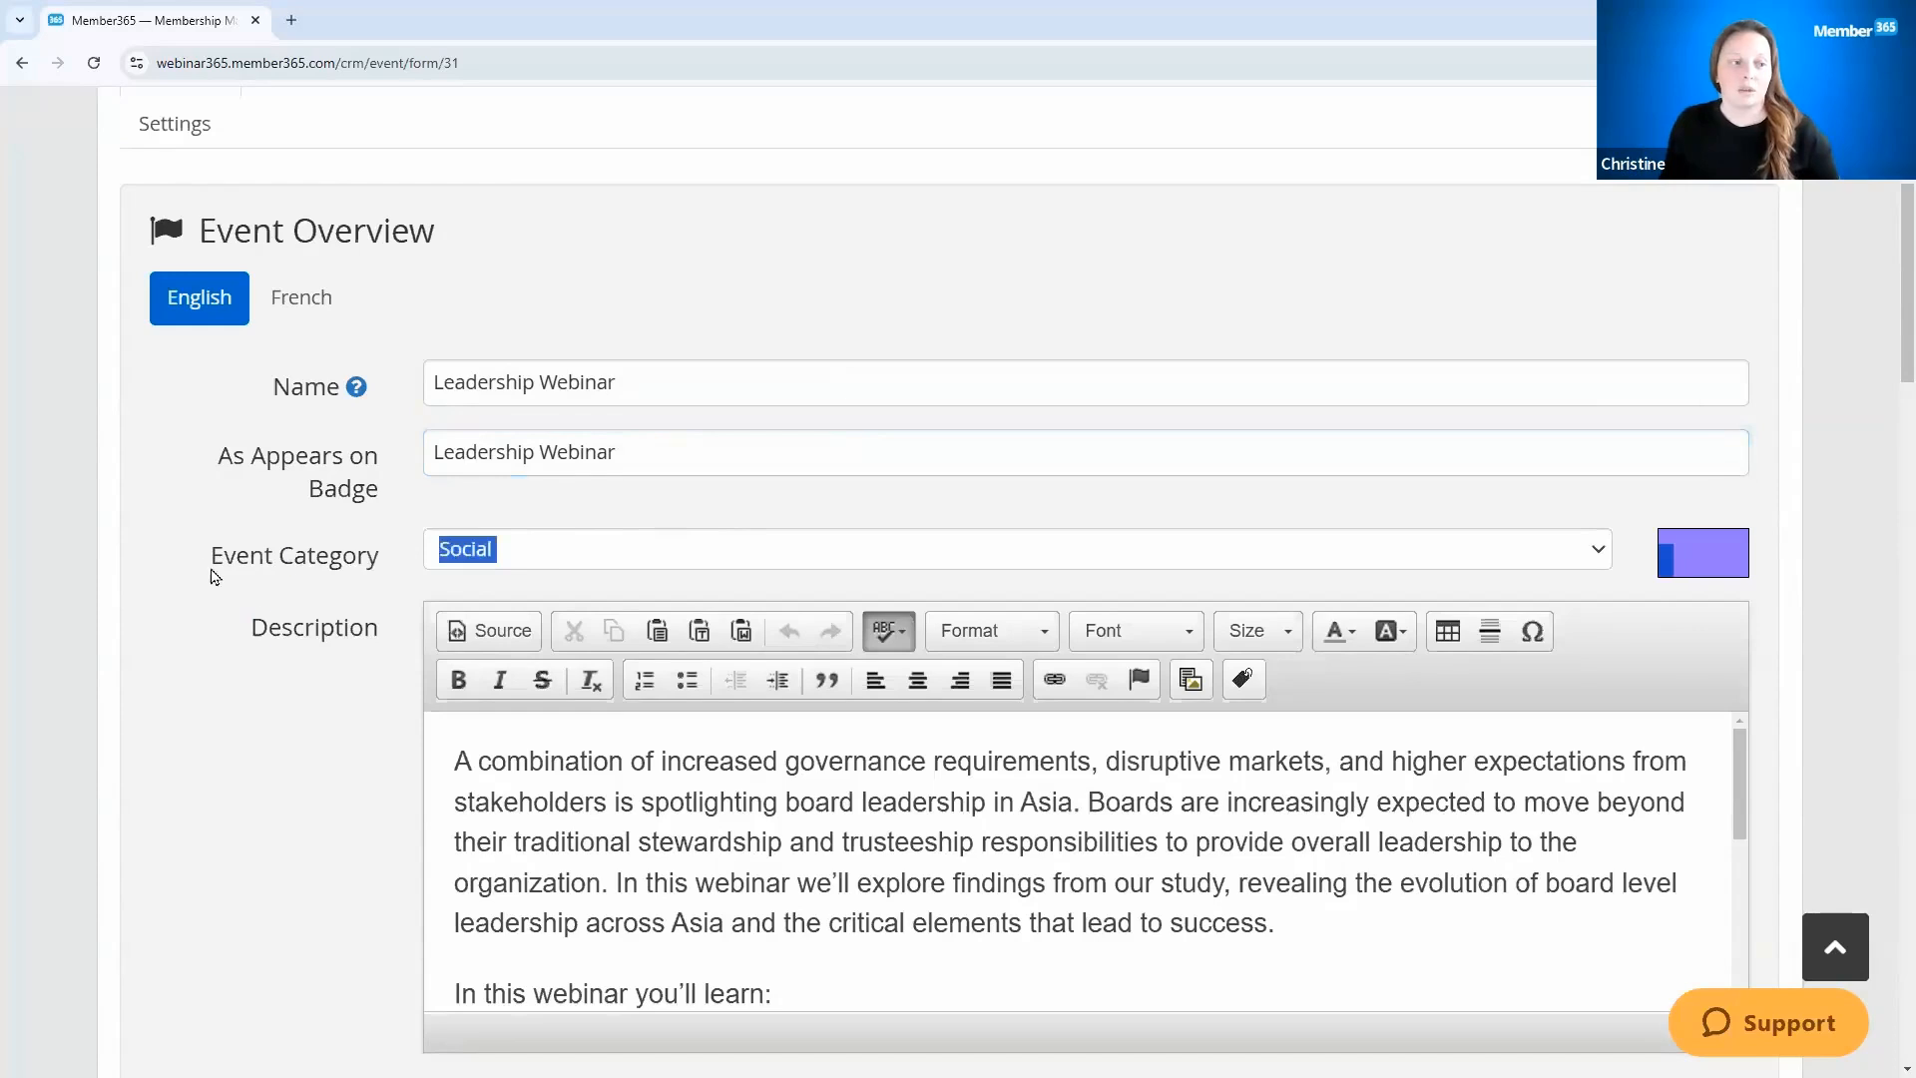
Step: Review the event category and read through the event description, including its HTML source view
triple_click(210, 559)
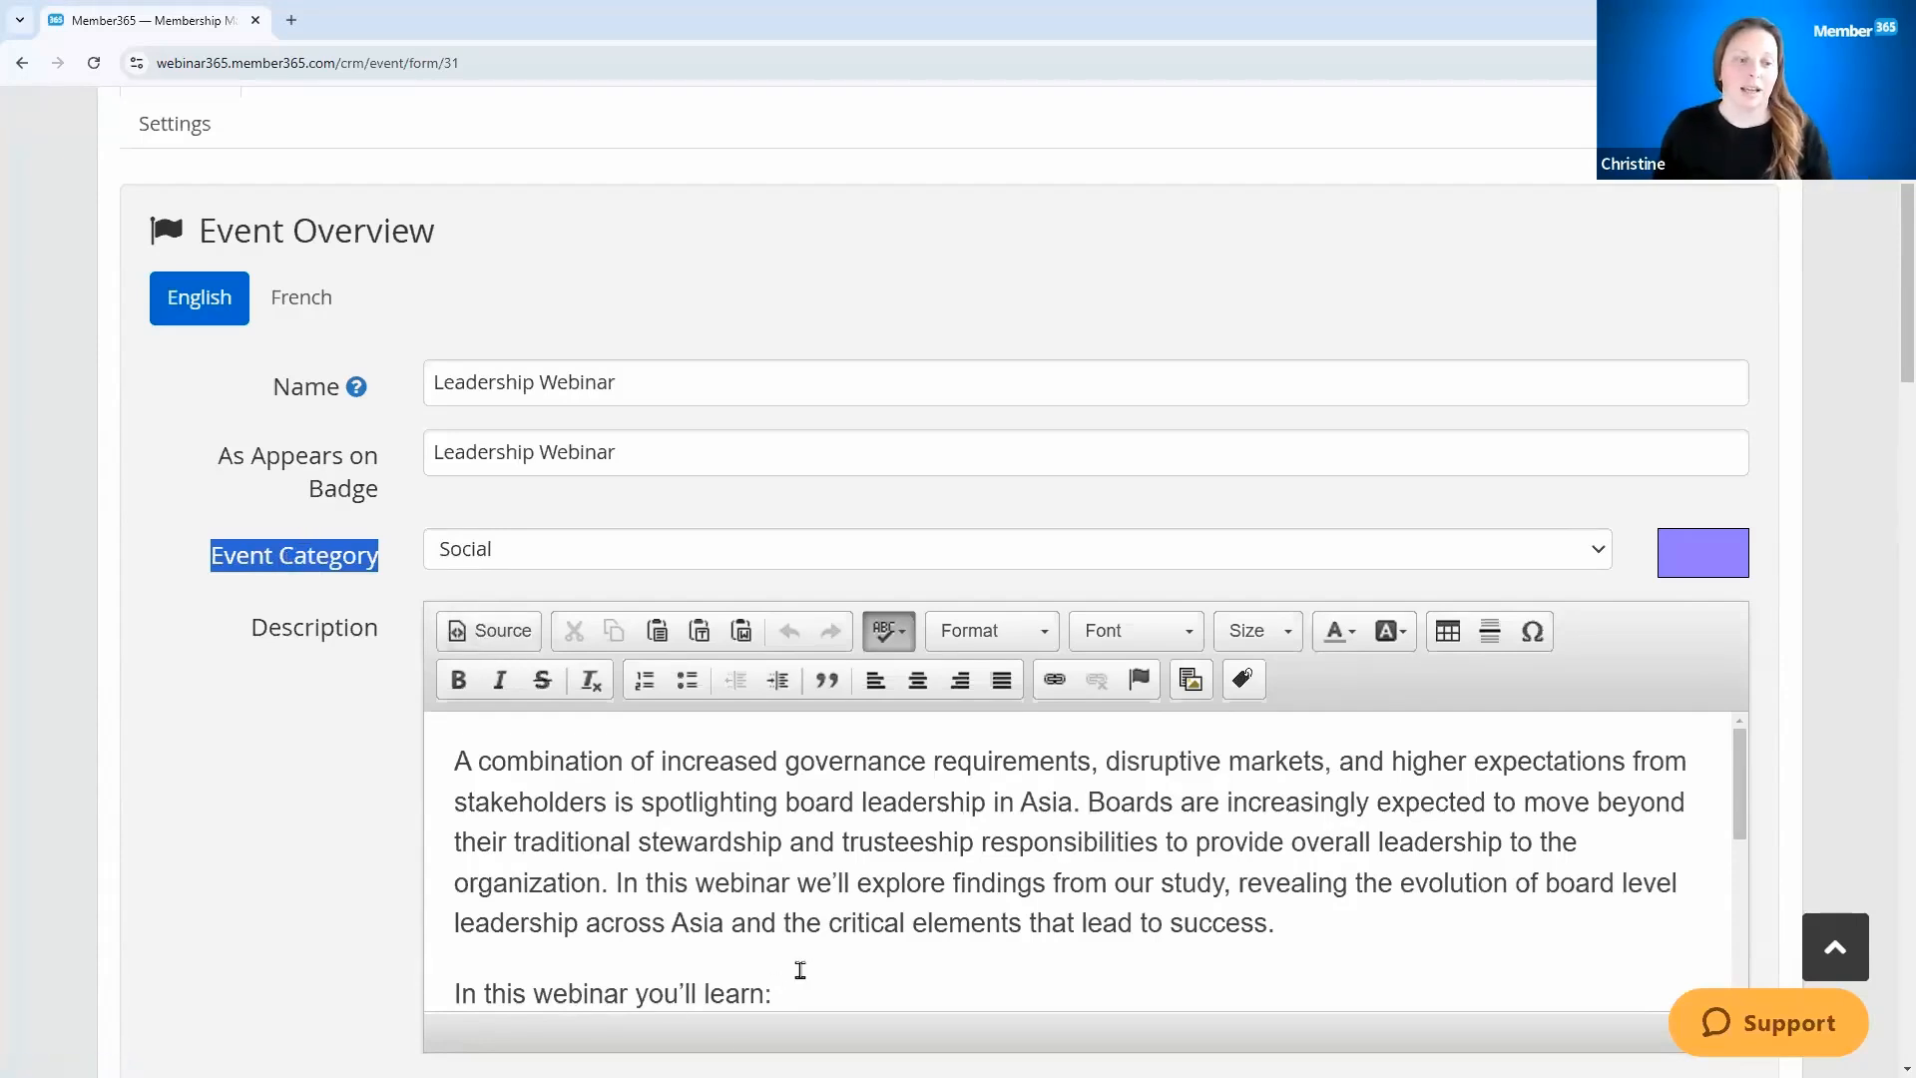
scroll(804, 941, "down", 5)
scroll(816, 920, "down", 3)
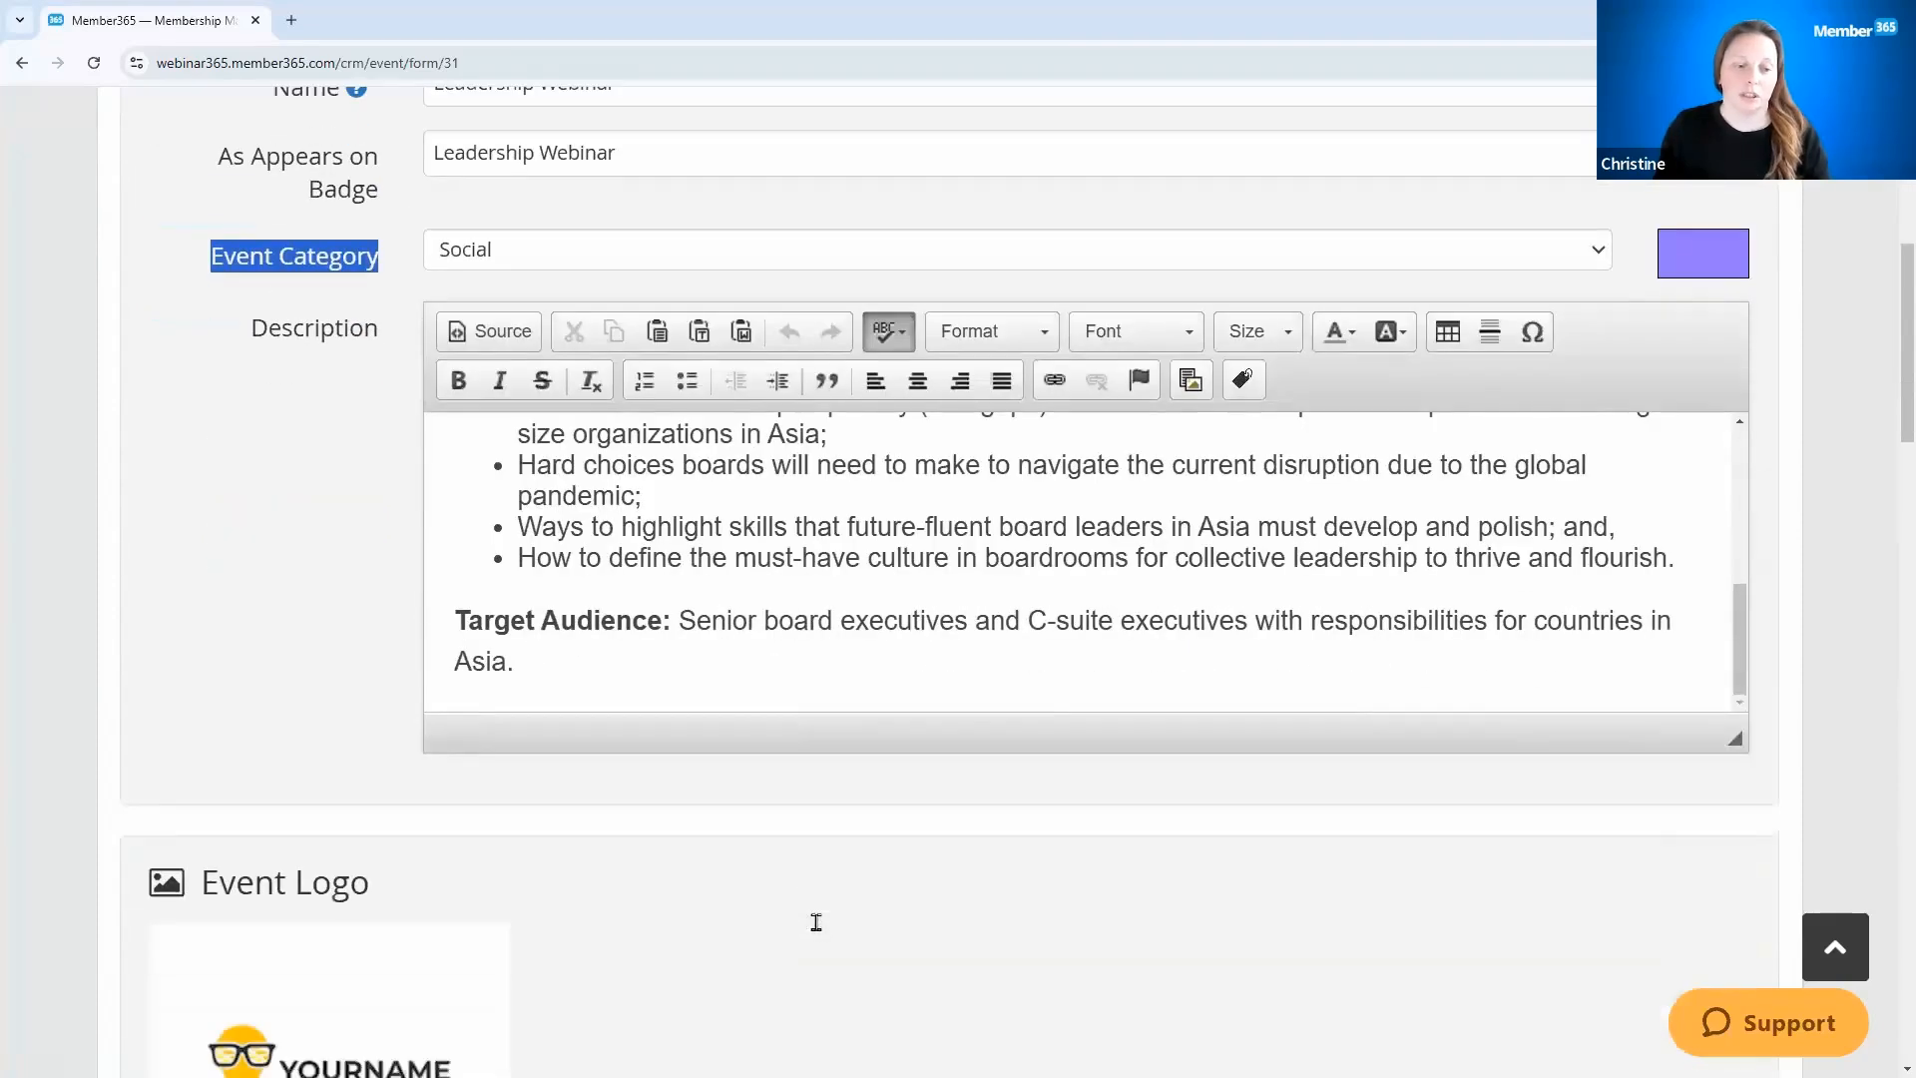
scroll(858, 499, "up", 6)
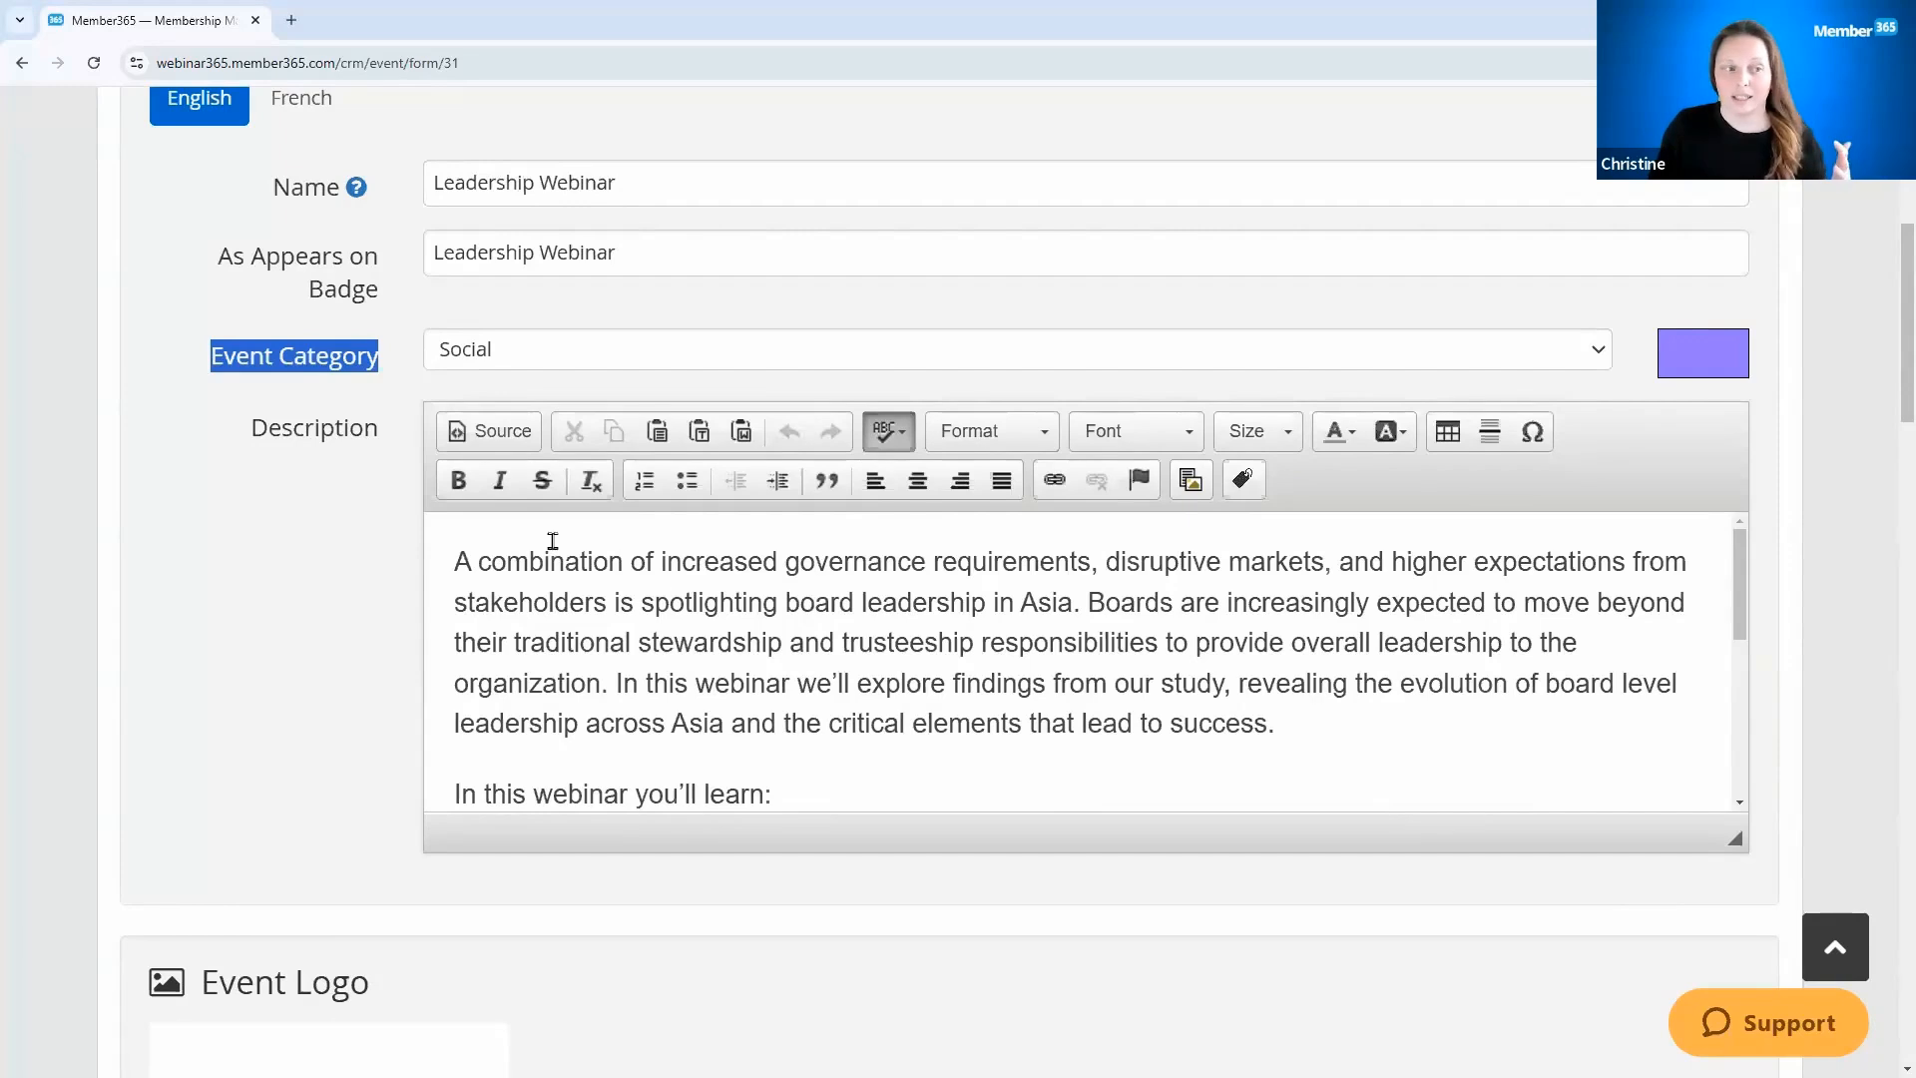
left_click(499, 439)
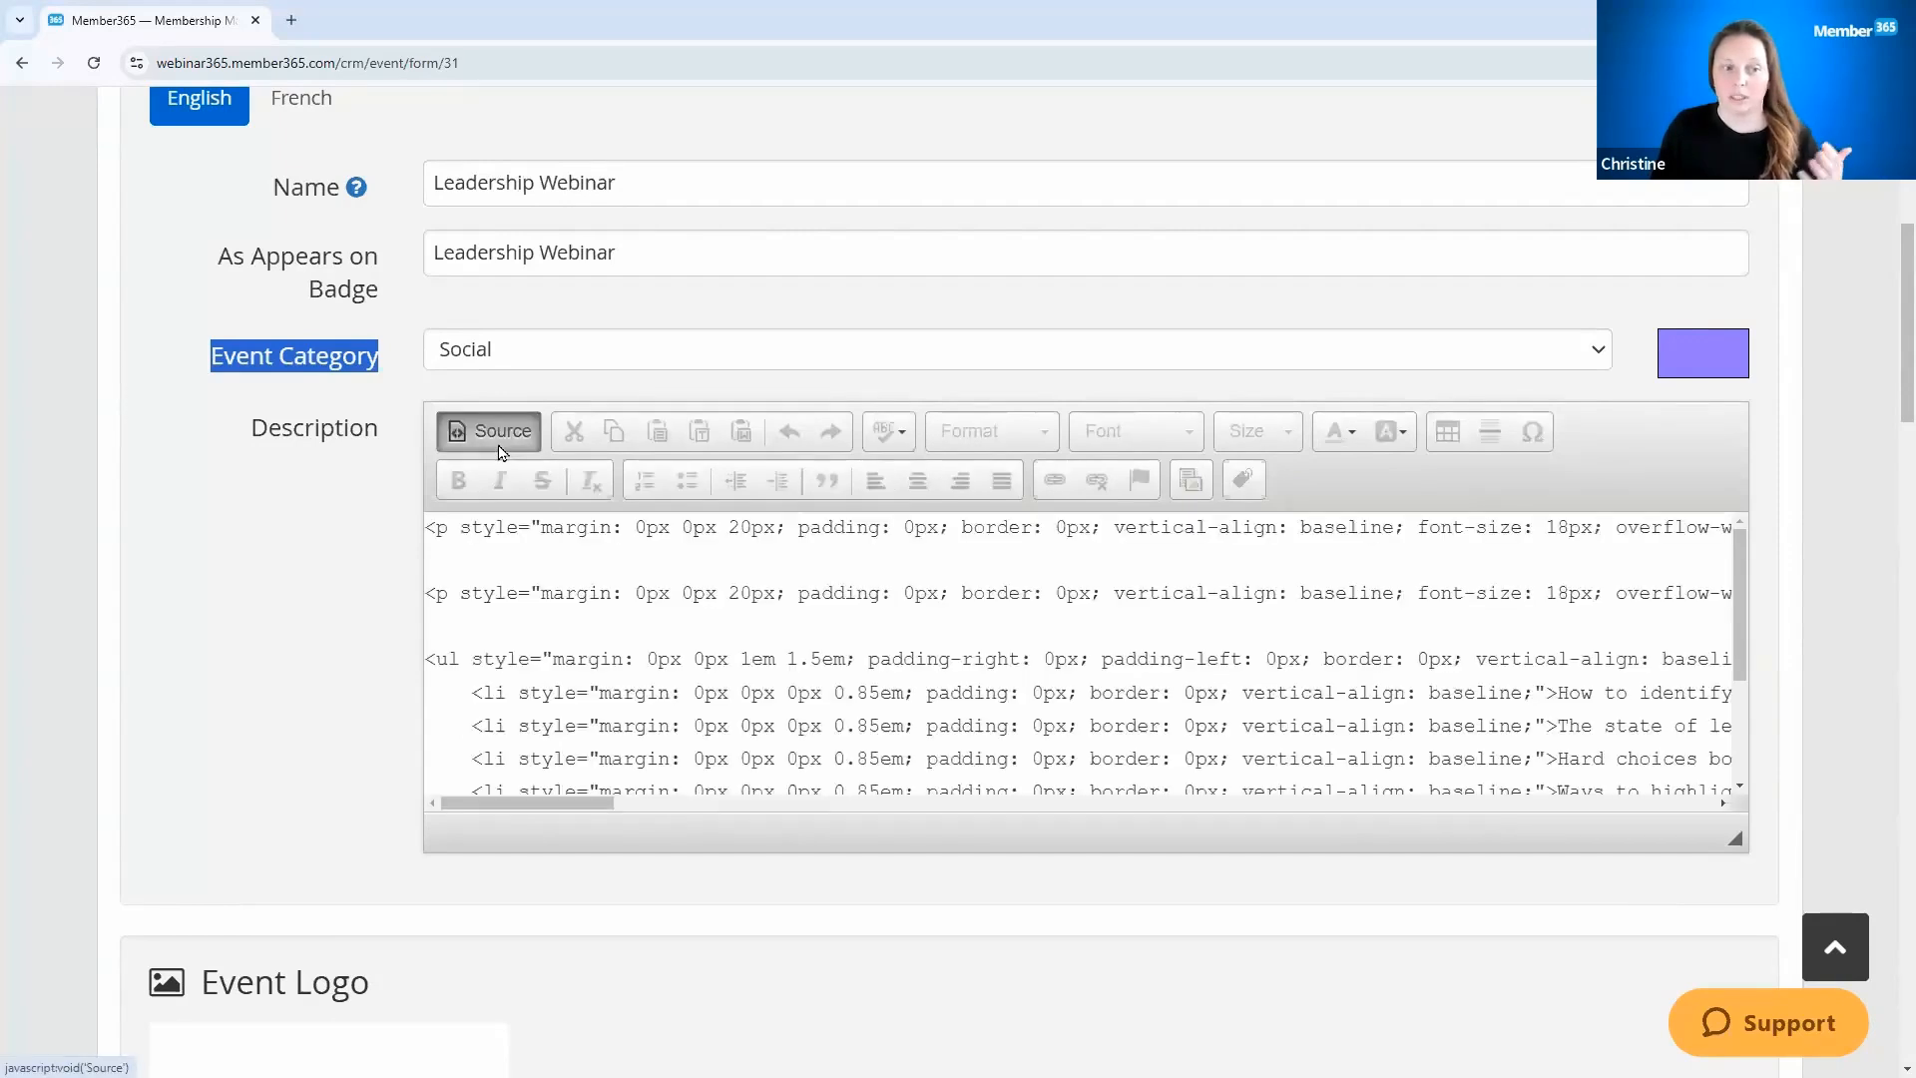
left_click(501, 449)
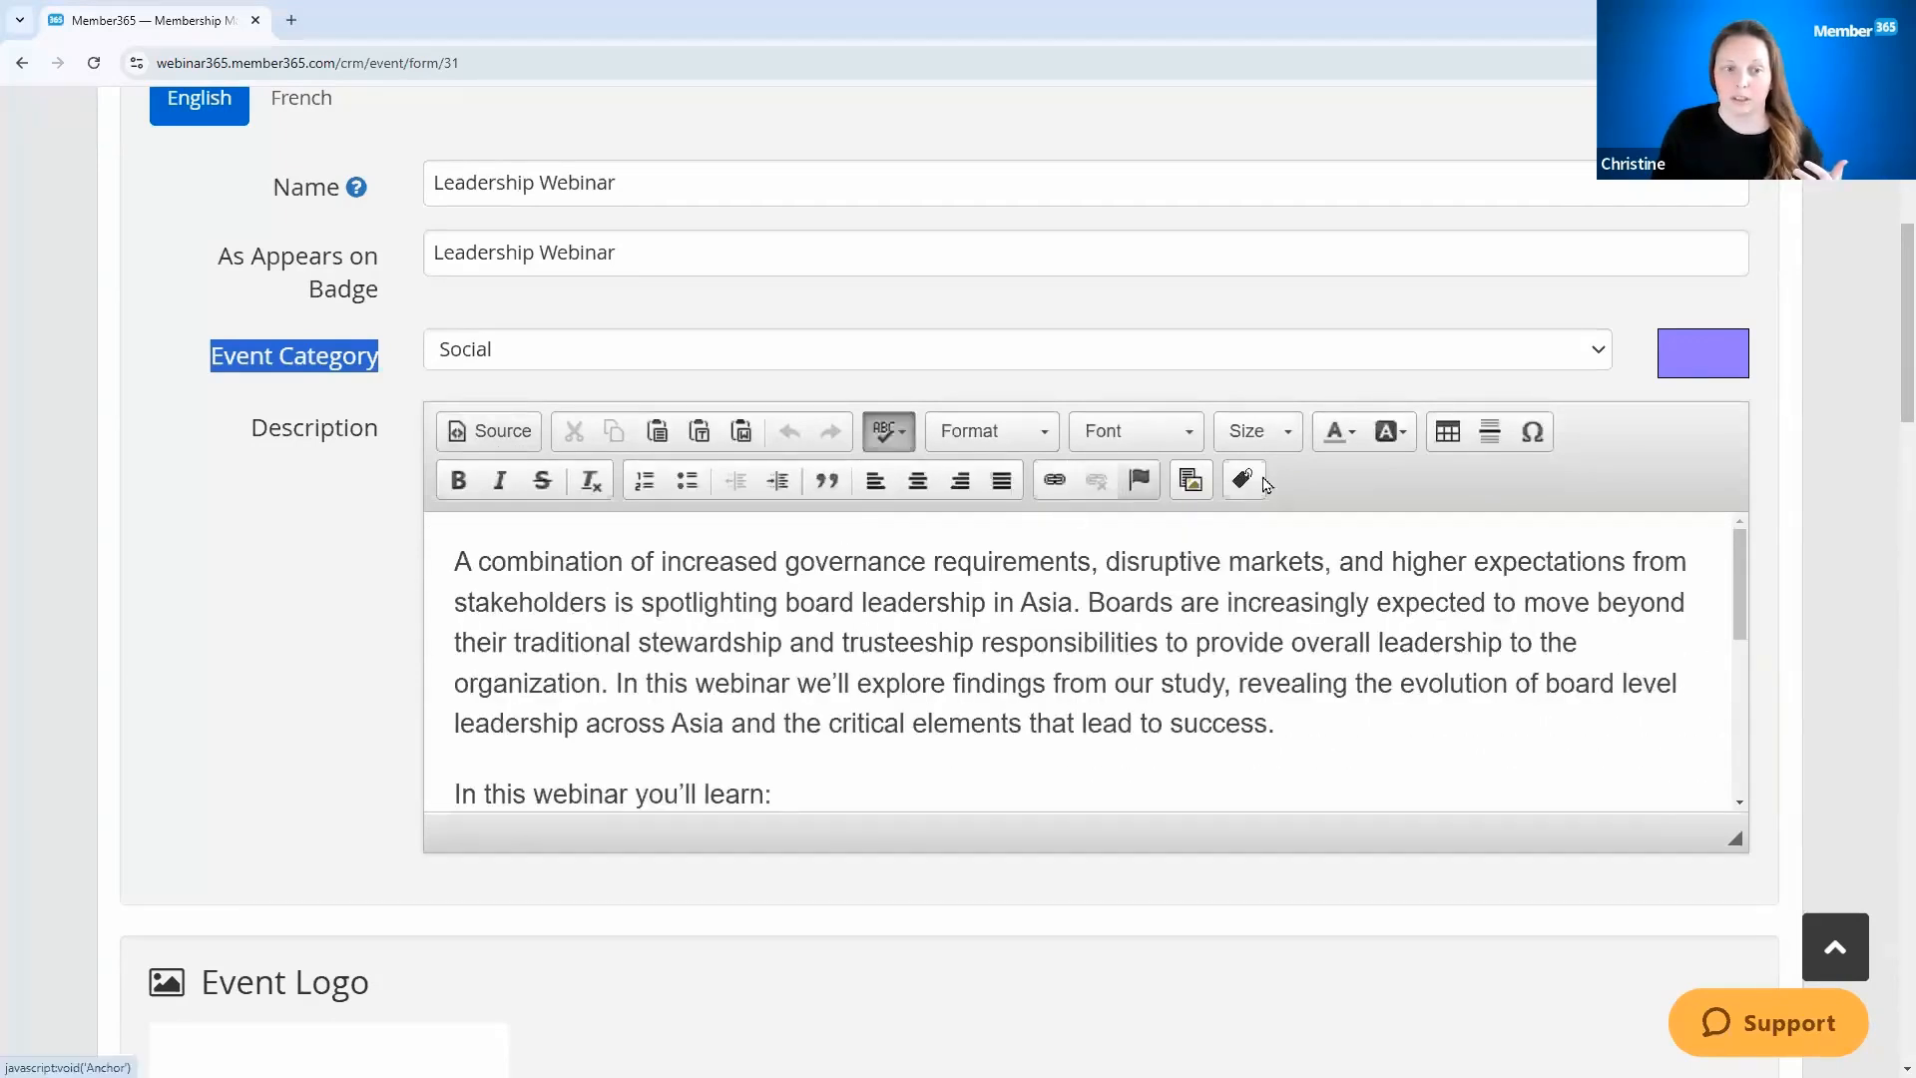
Step: Browse the shared files and shared media available for insertion into the event description without inserting any
left_click(1191, 481)
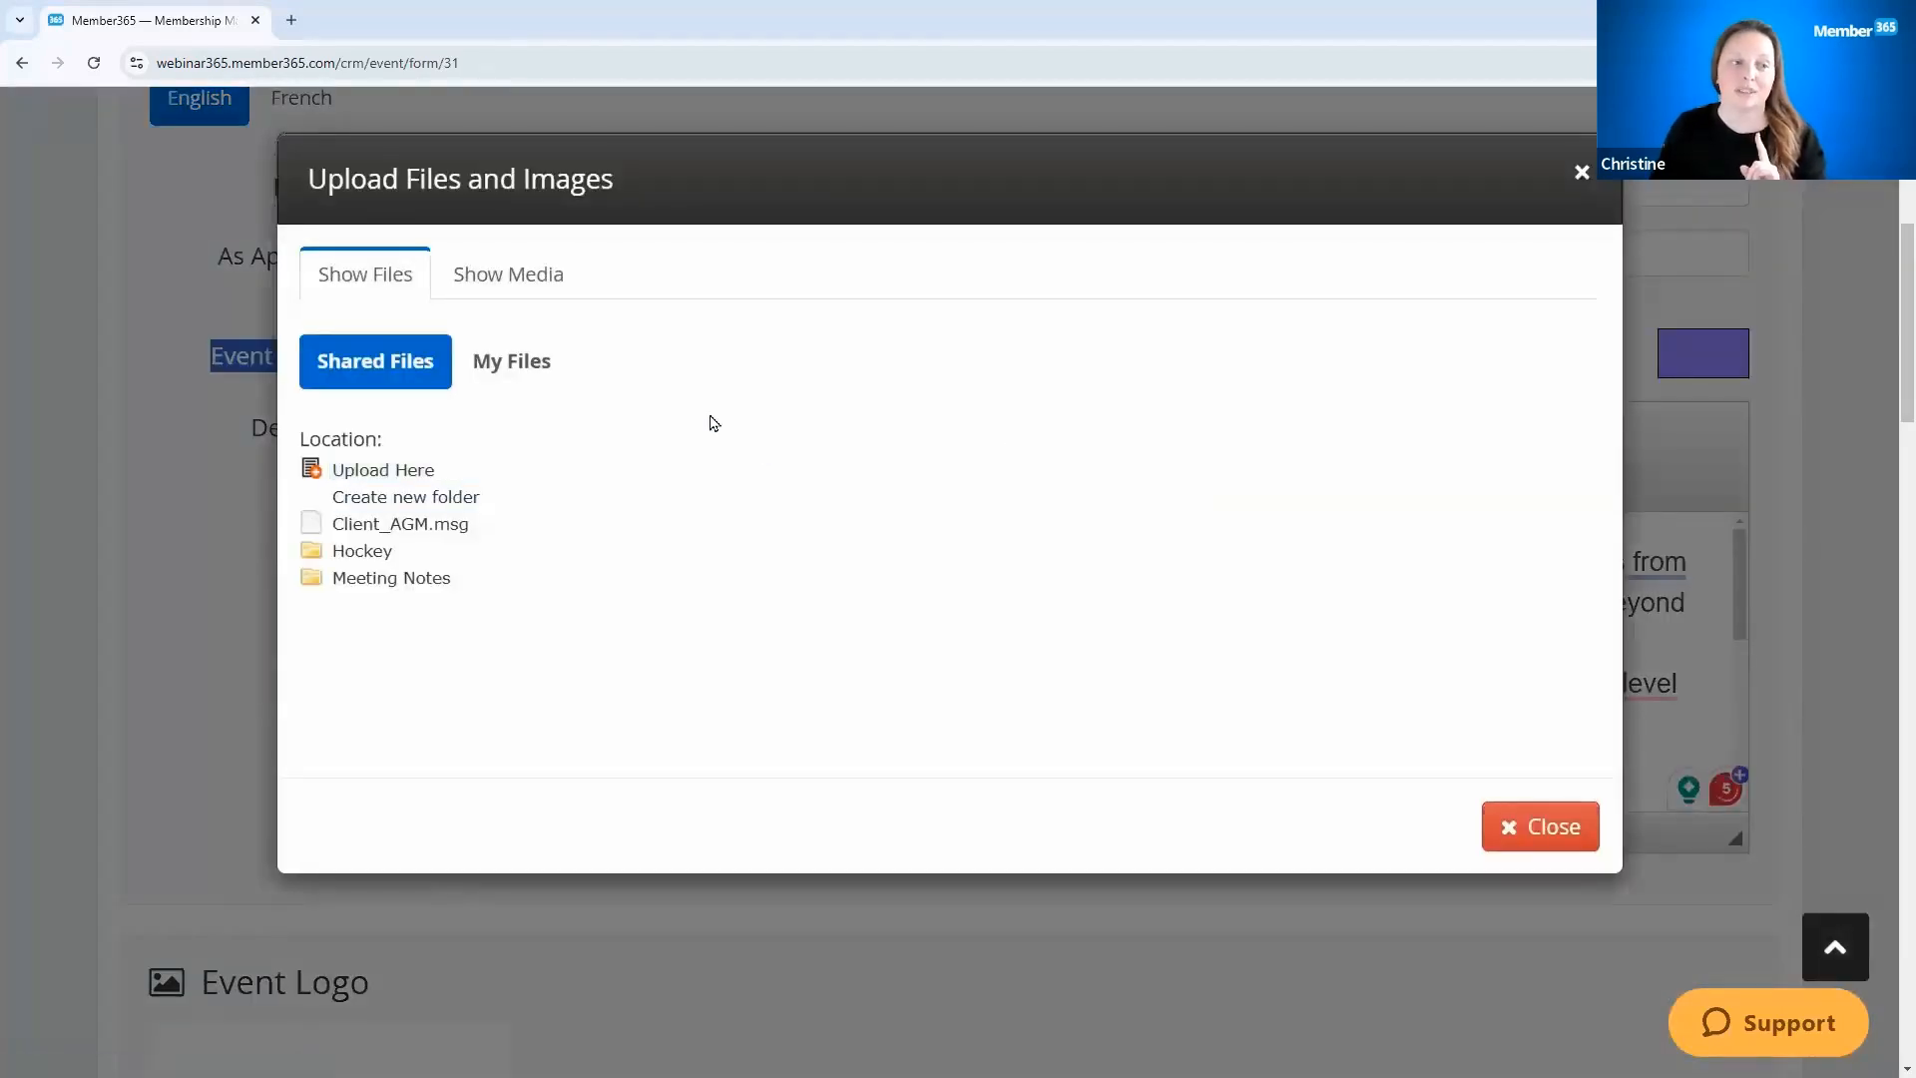
left_click(535, 294)
left_click(380, 276)
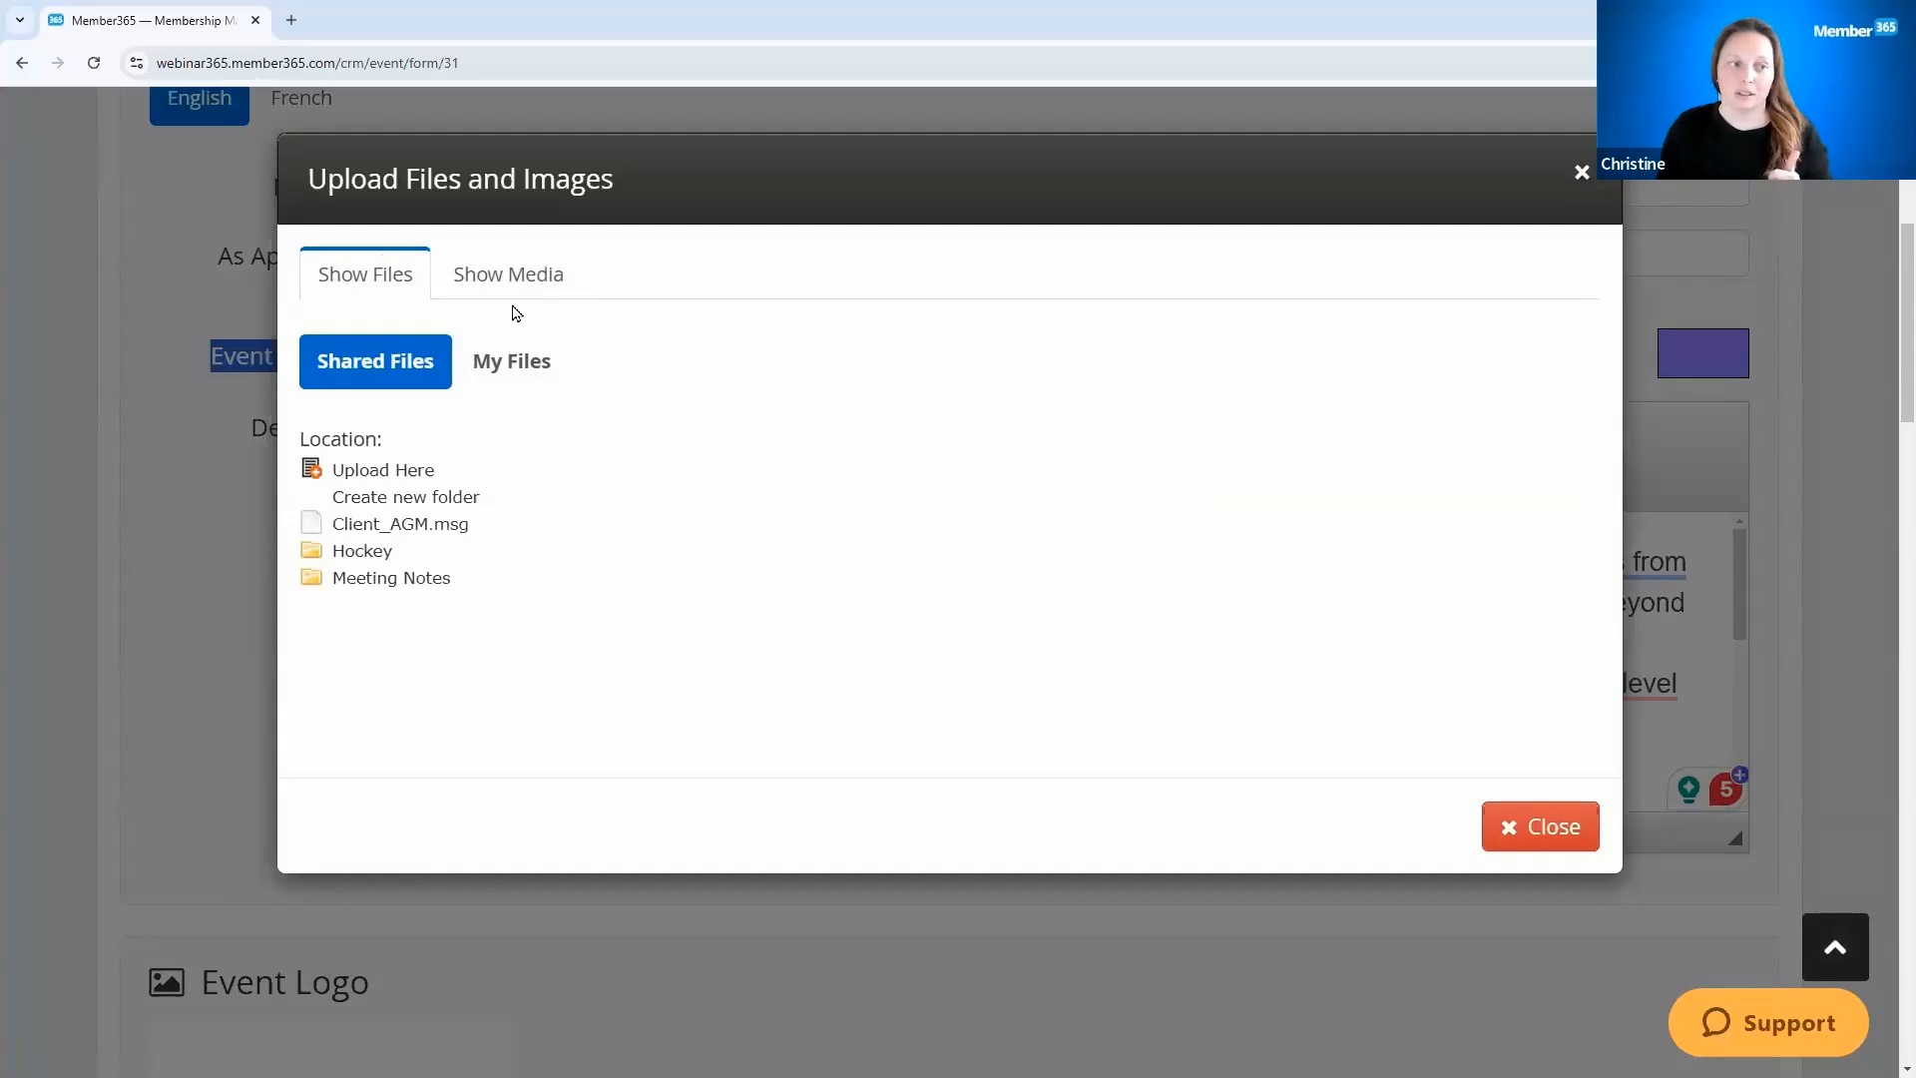
left_click(487, 267)
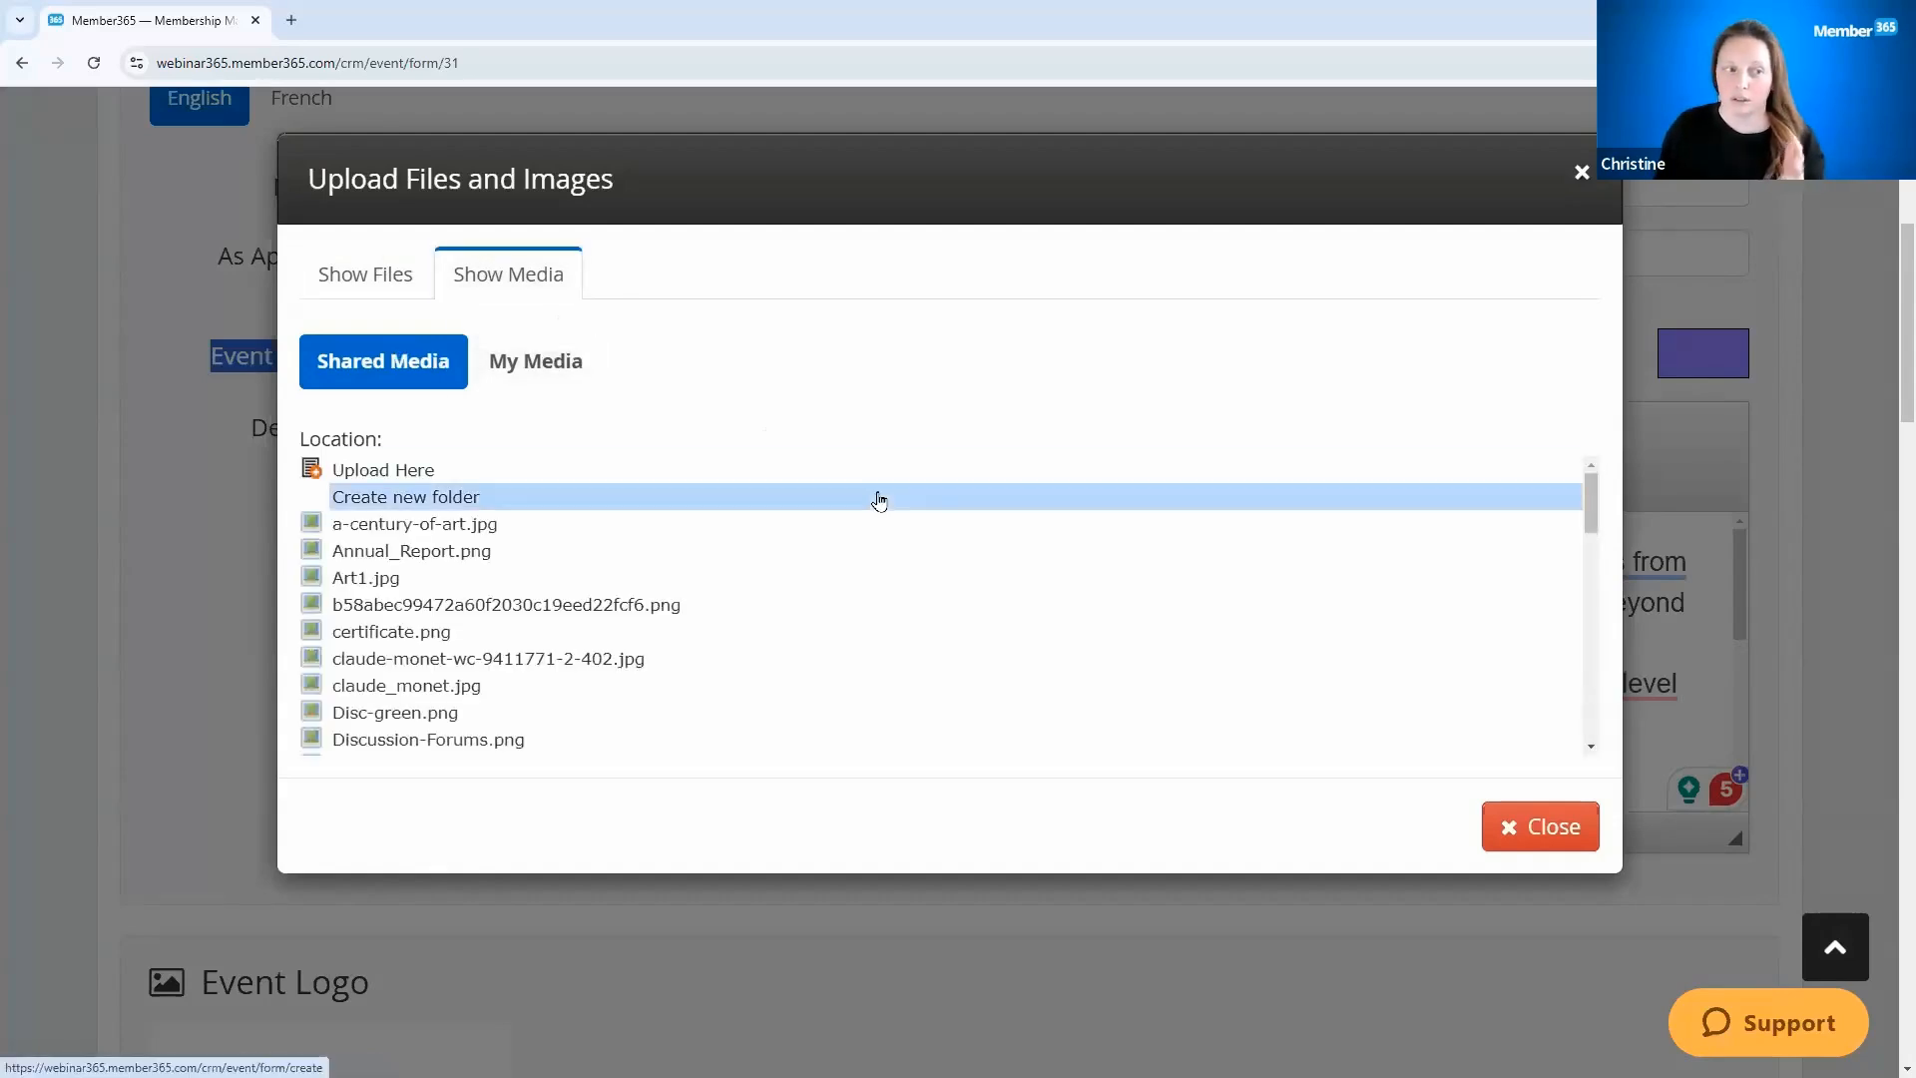
left_click(1540, 836)
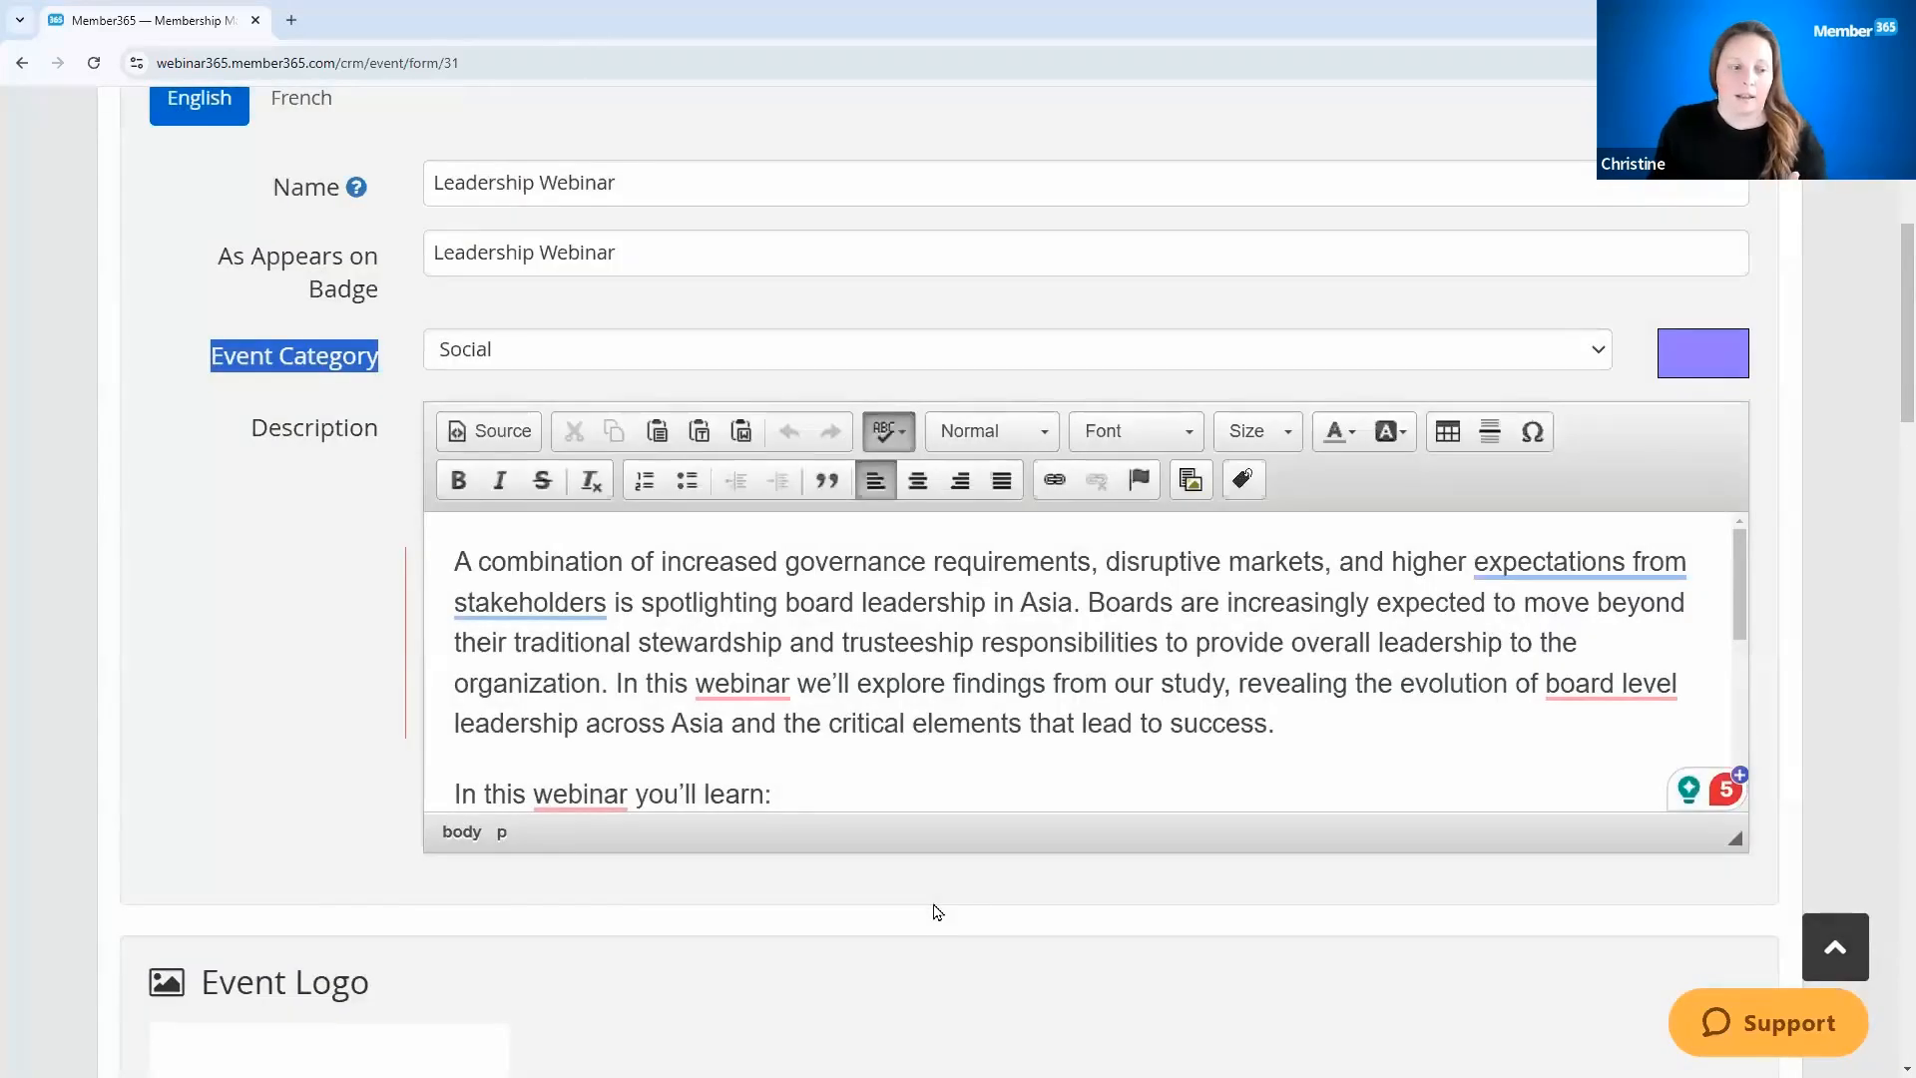
Step: Examine the event logo and event banner images and read the guidance on the recommended banner width
scroll(936, 911, "down", 9)
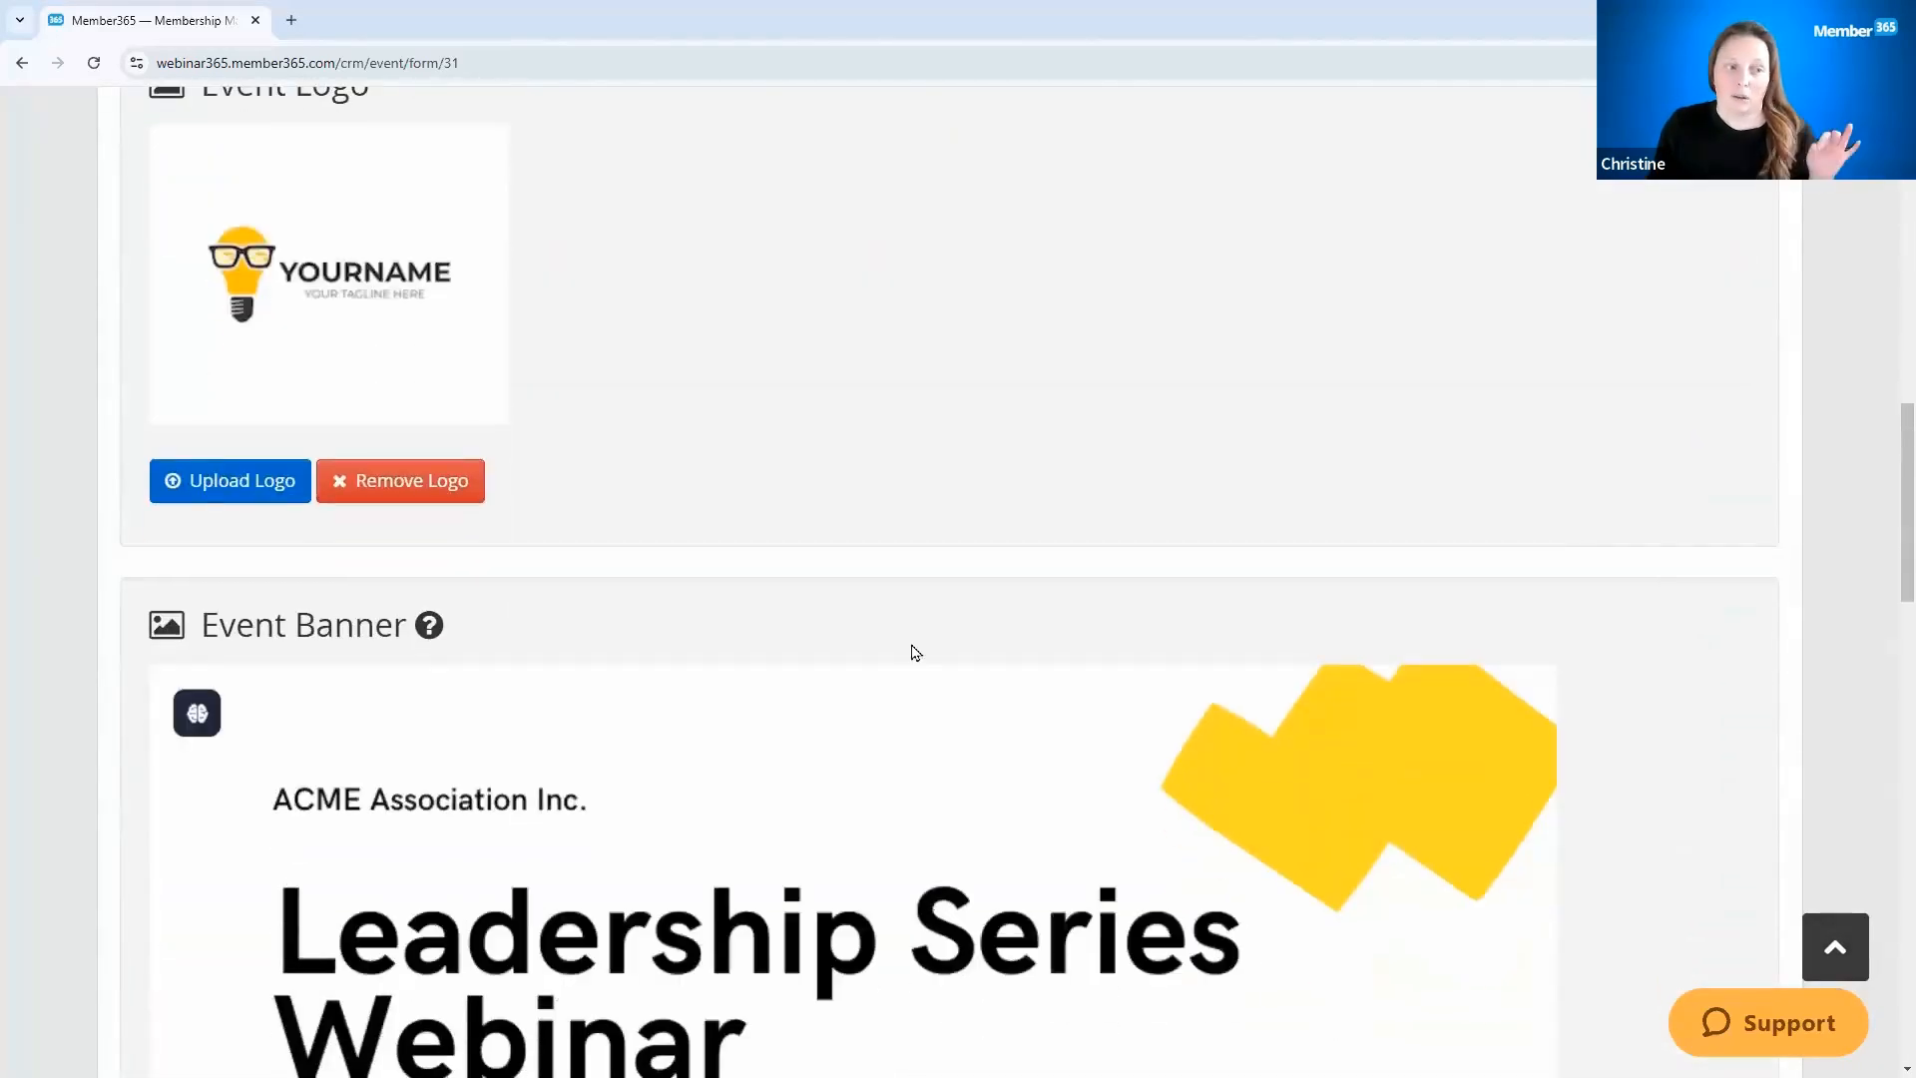
scroll(911, 650, "down", 4)
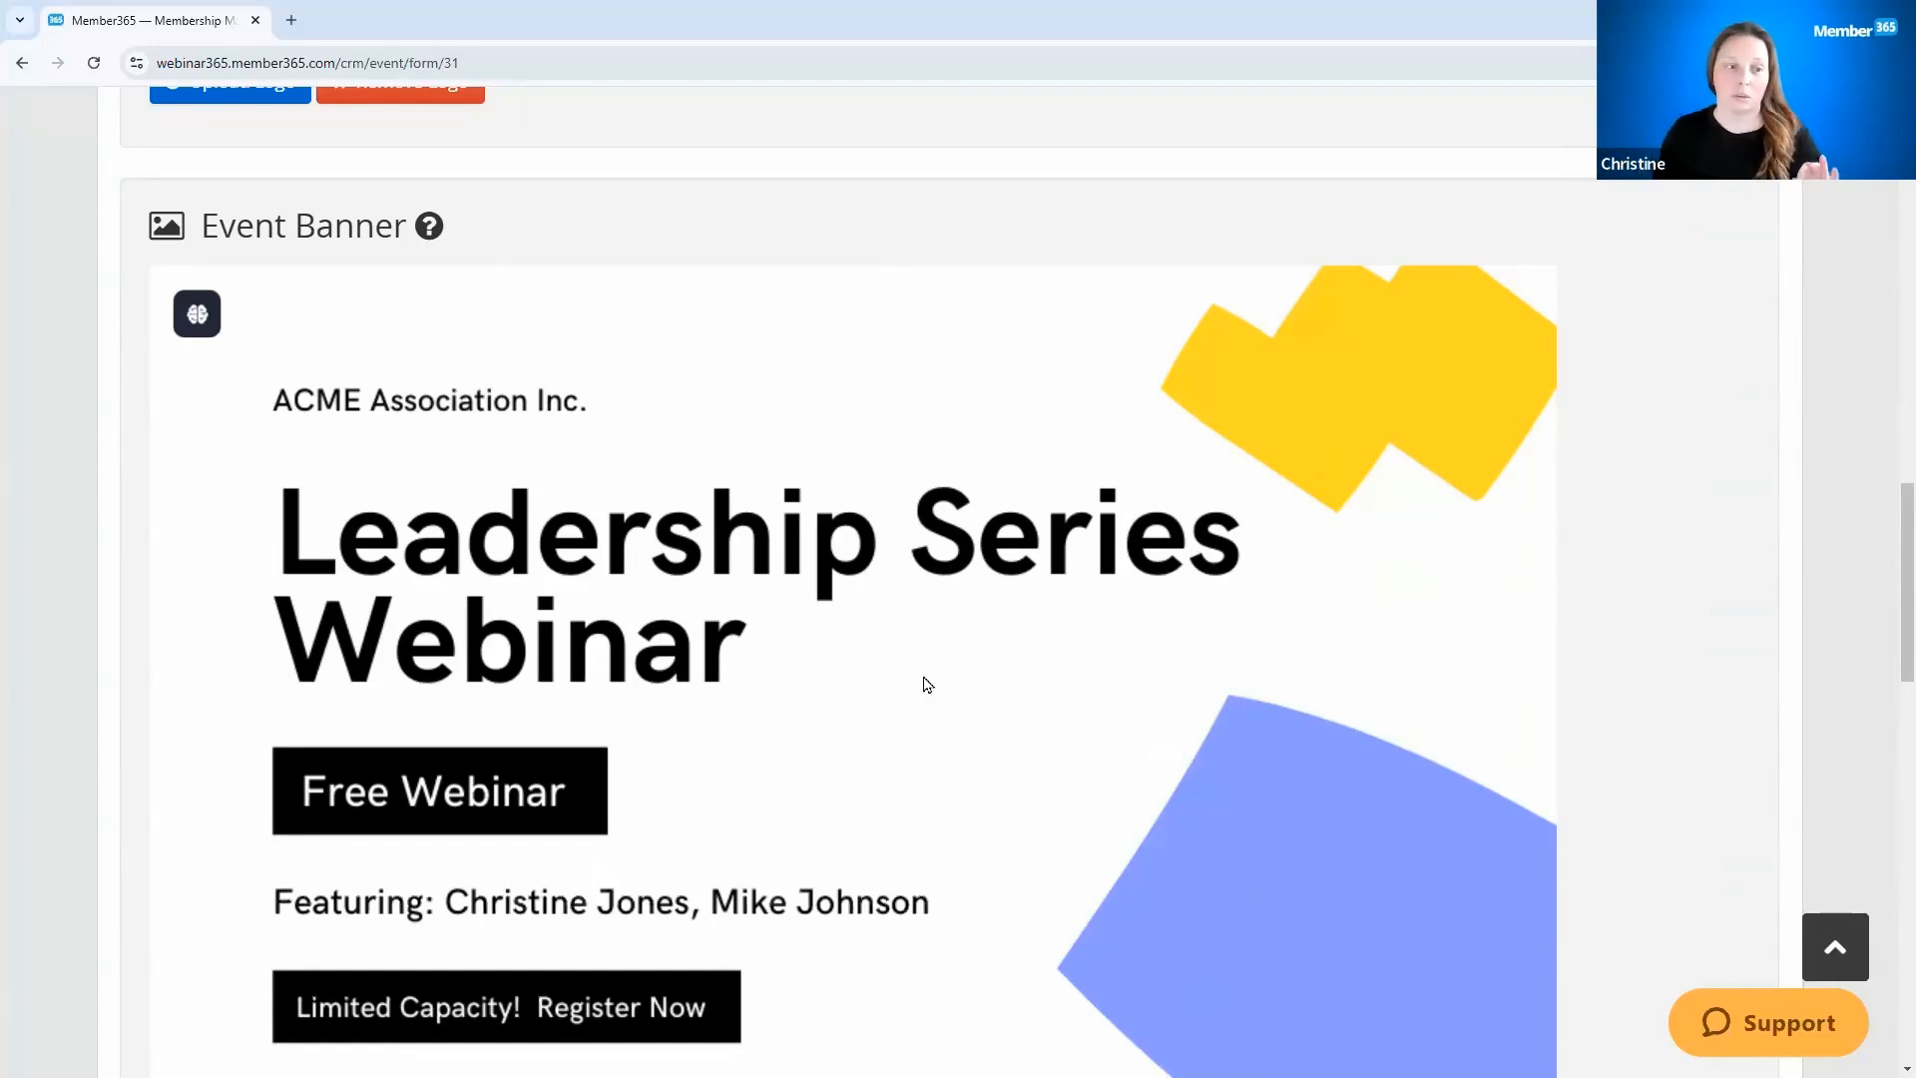
scroll(908, 688, "up", 5)
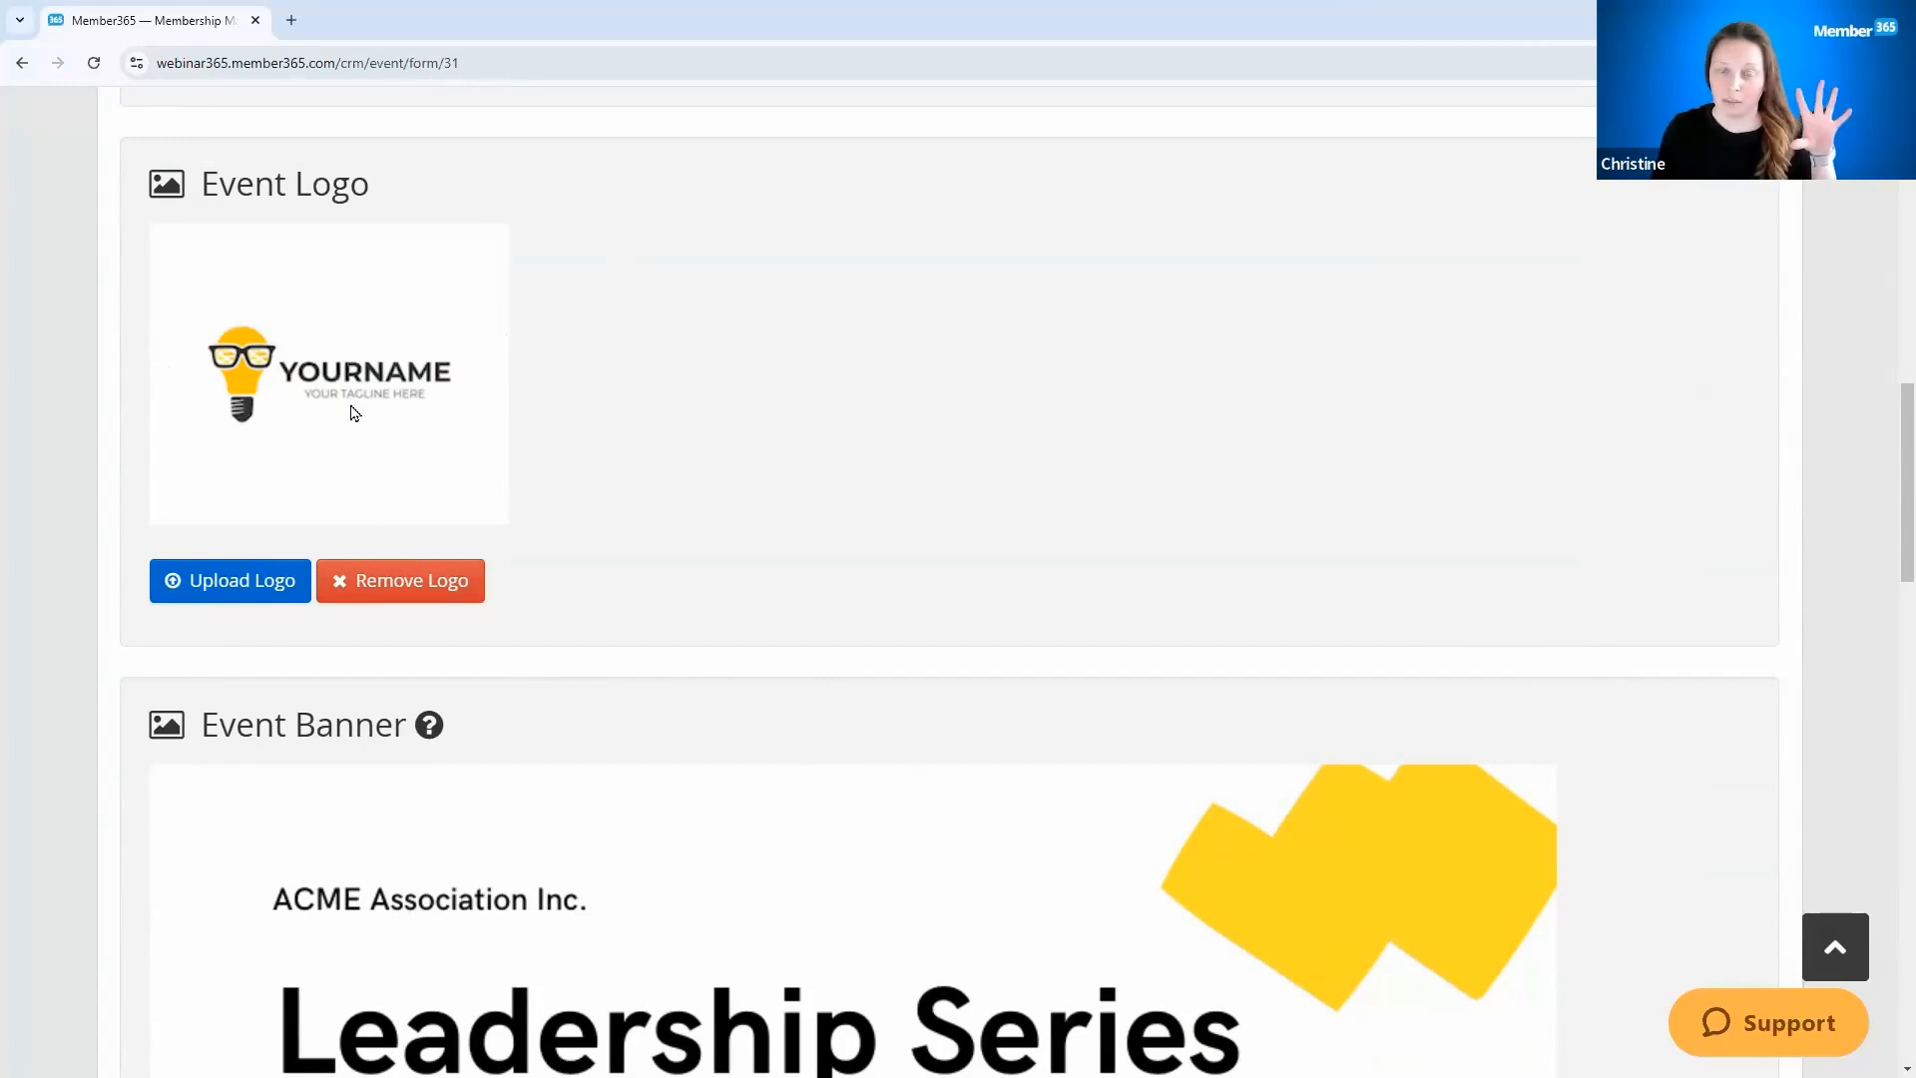
scroll(630, 869, "down", 1)
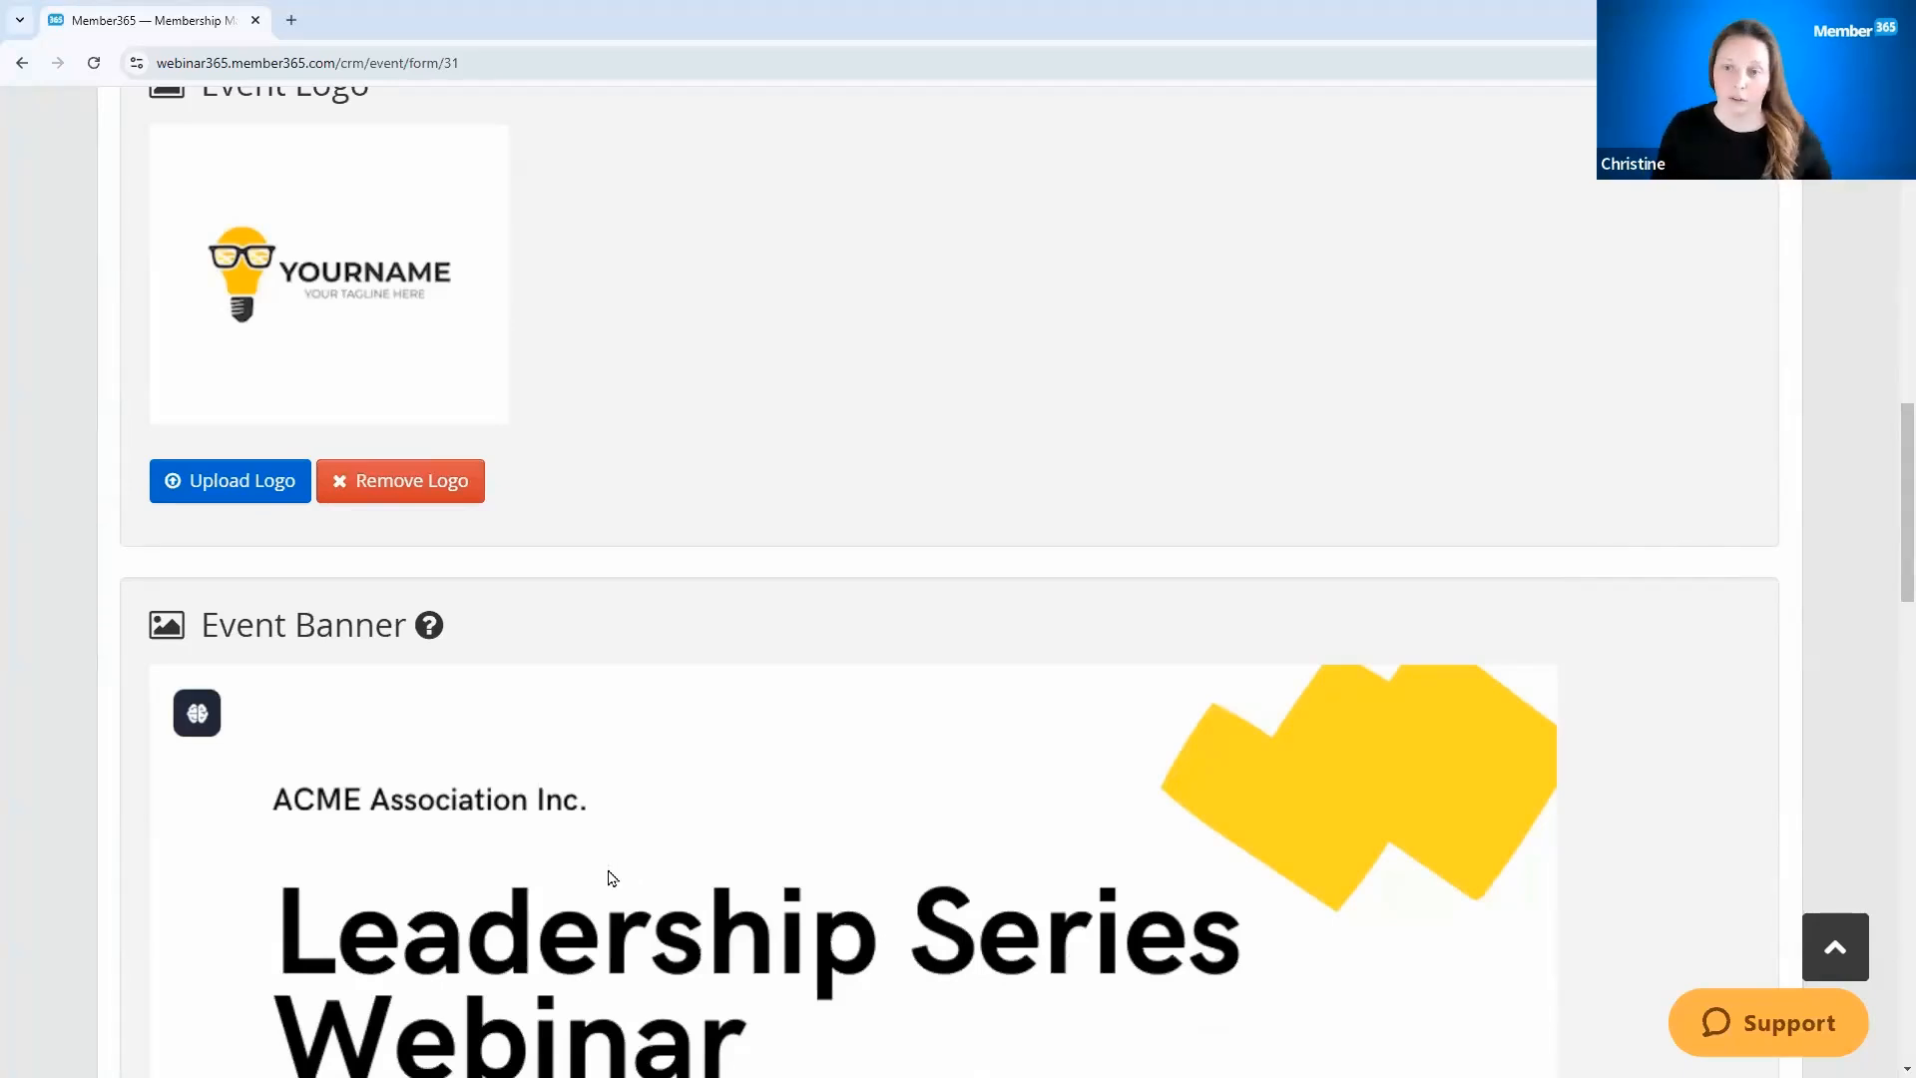
scroll(612, 877, "down", 7)
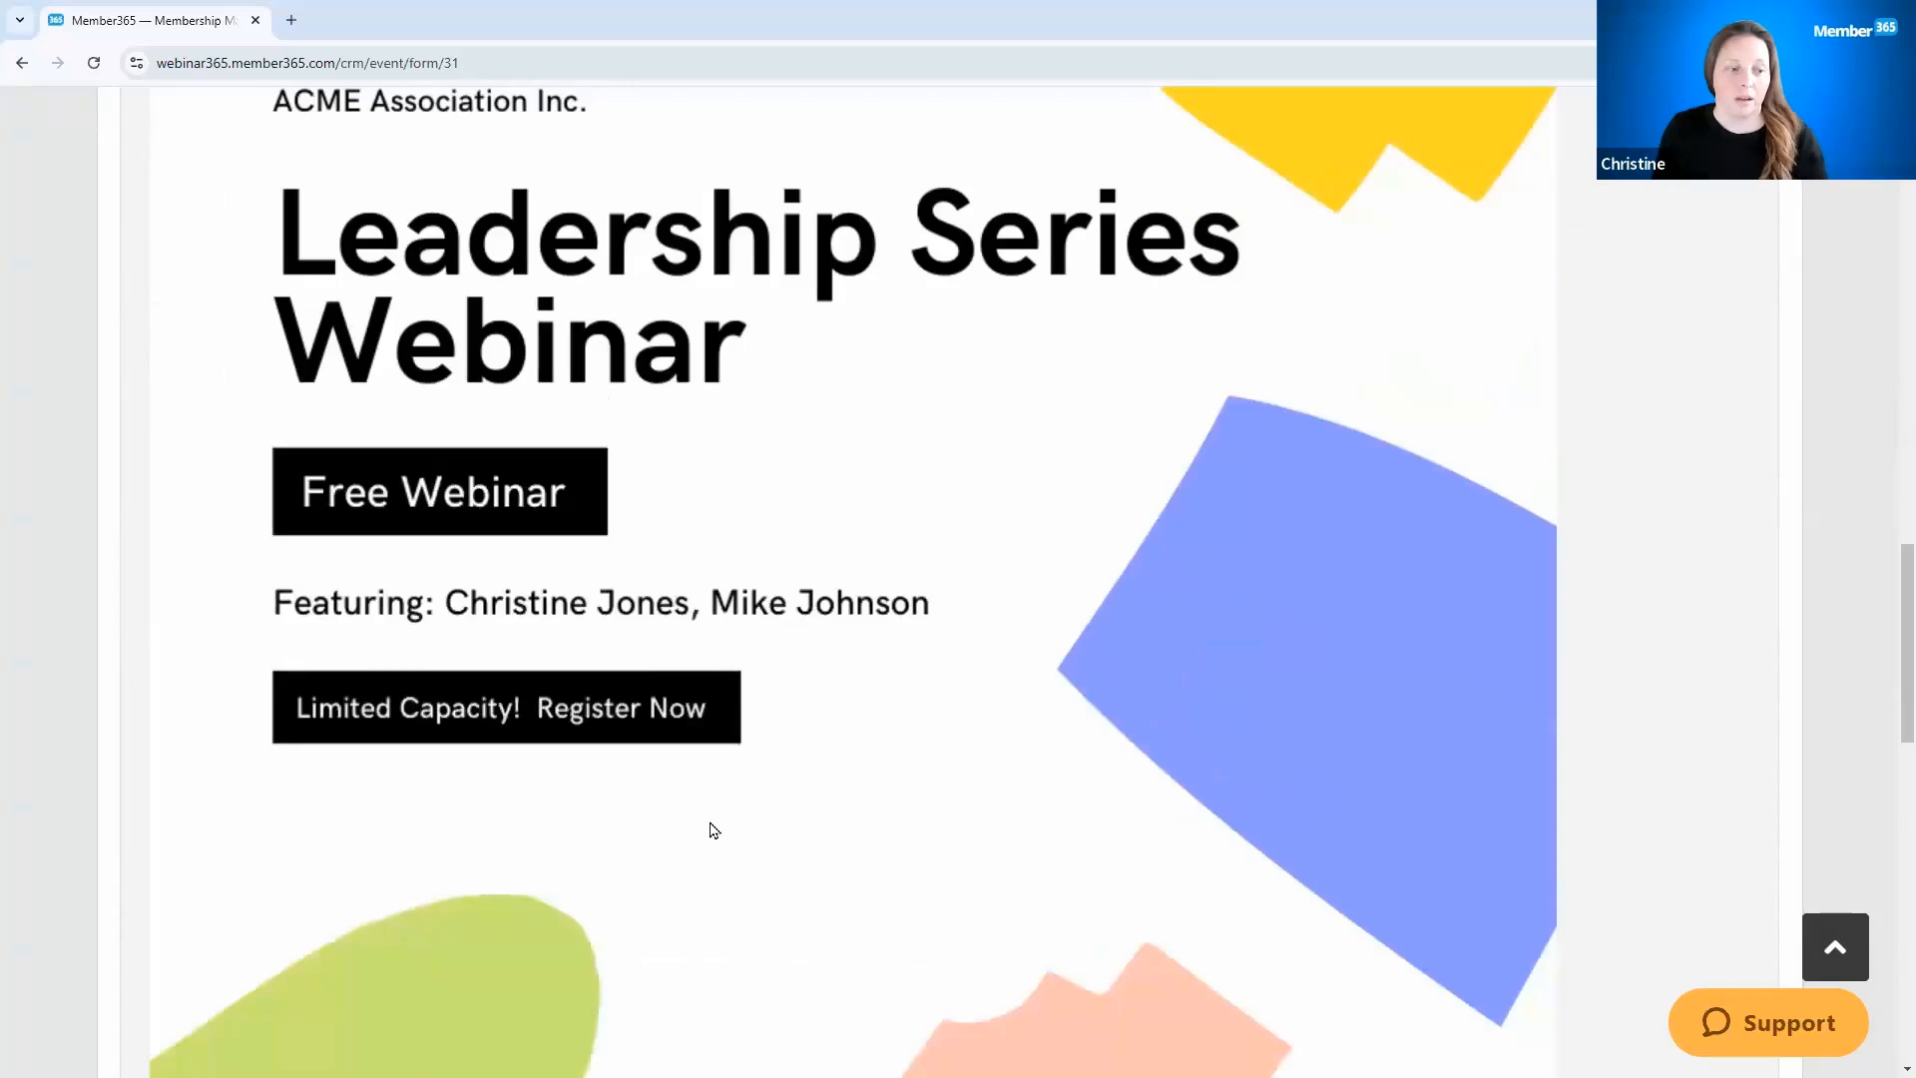
scroll(712, 827, "down", 3)
scroll(710, 827, "up", 11)
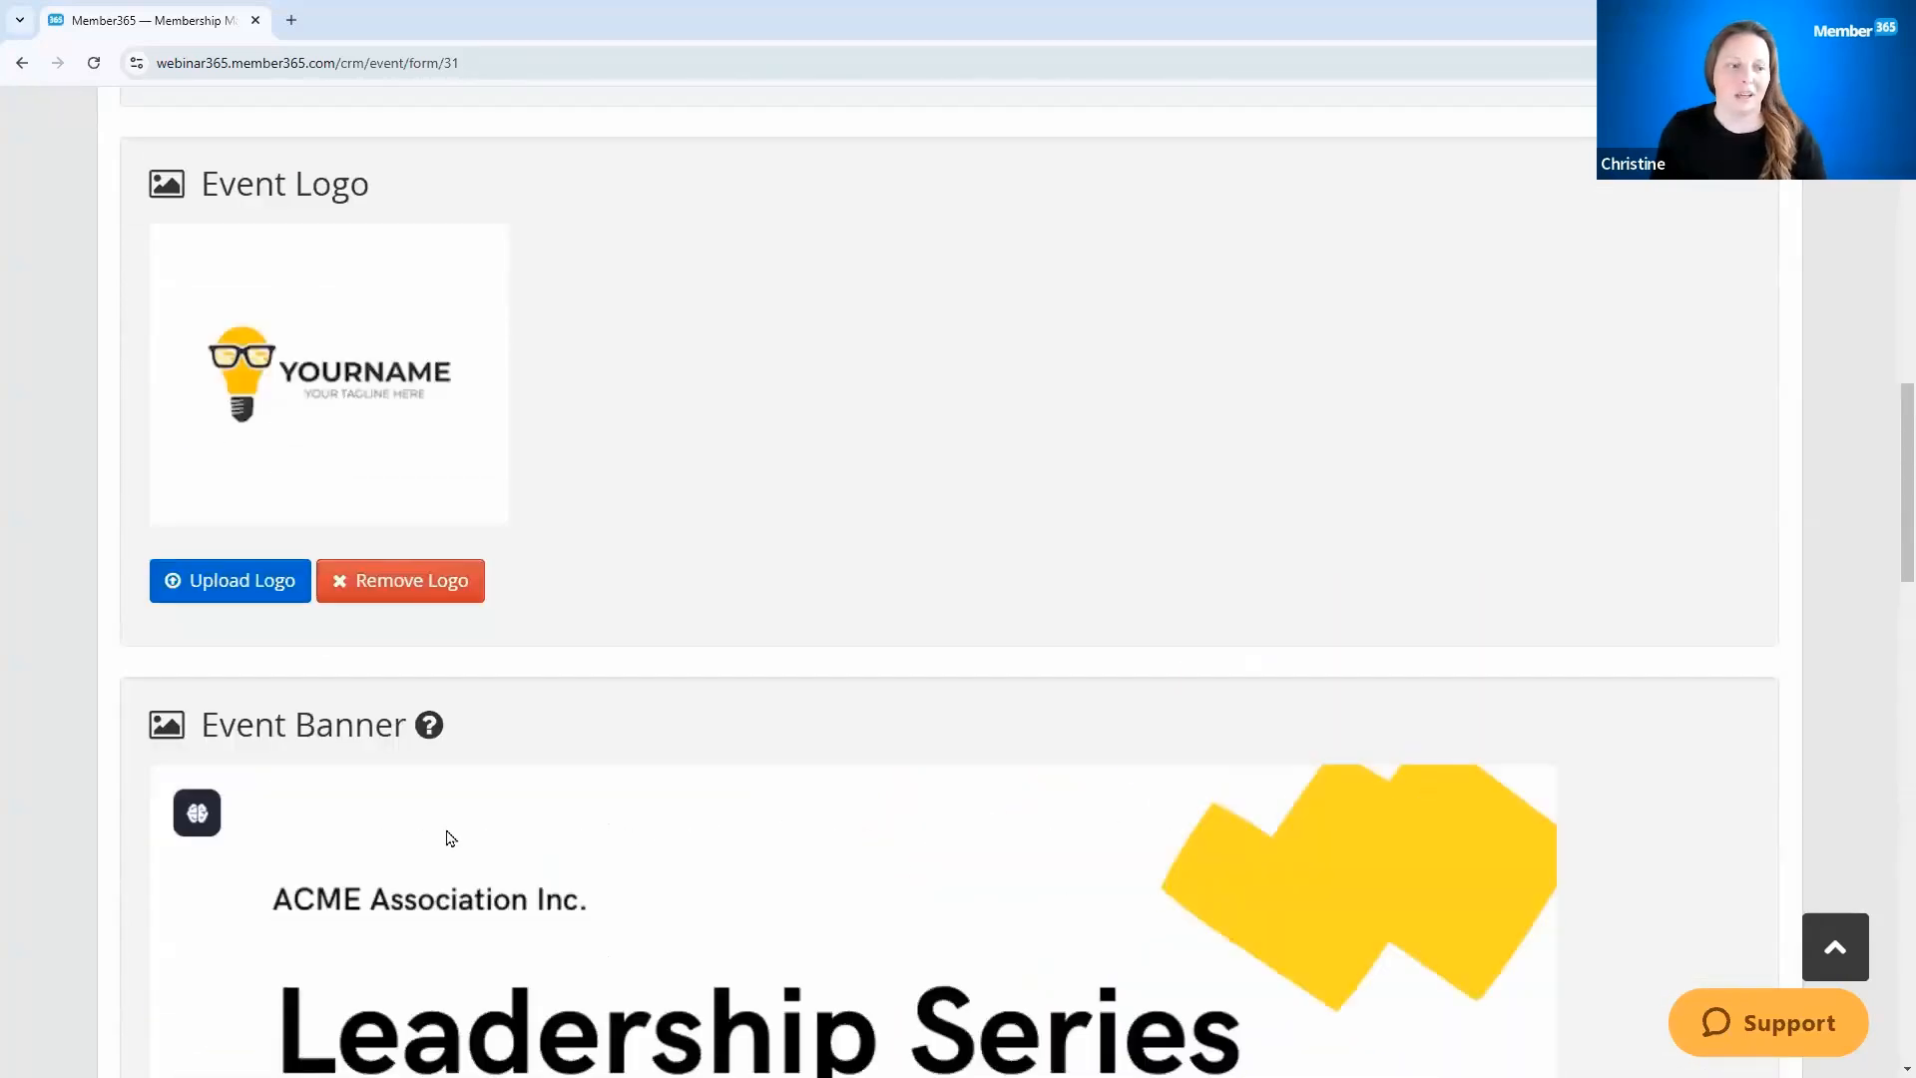
mouse_move(427, 743)
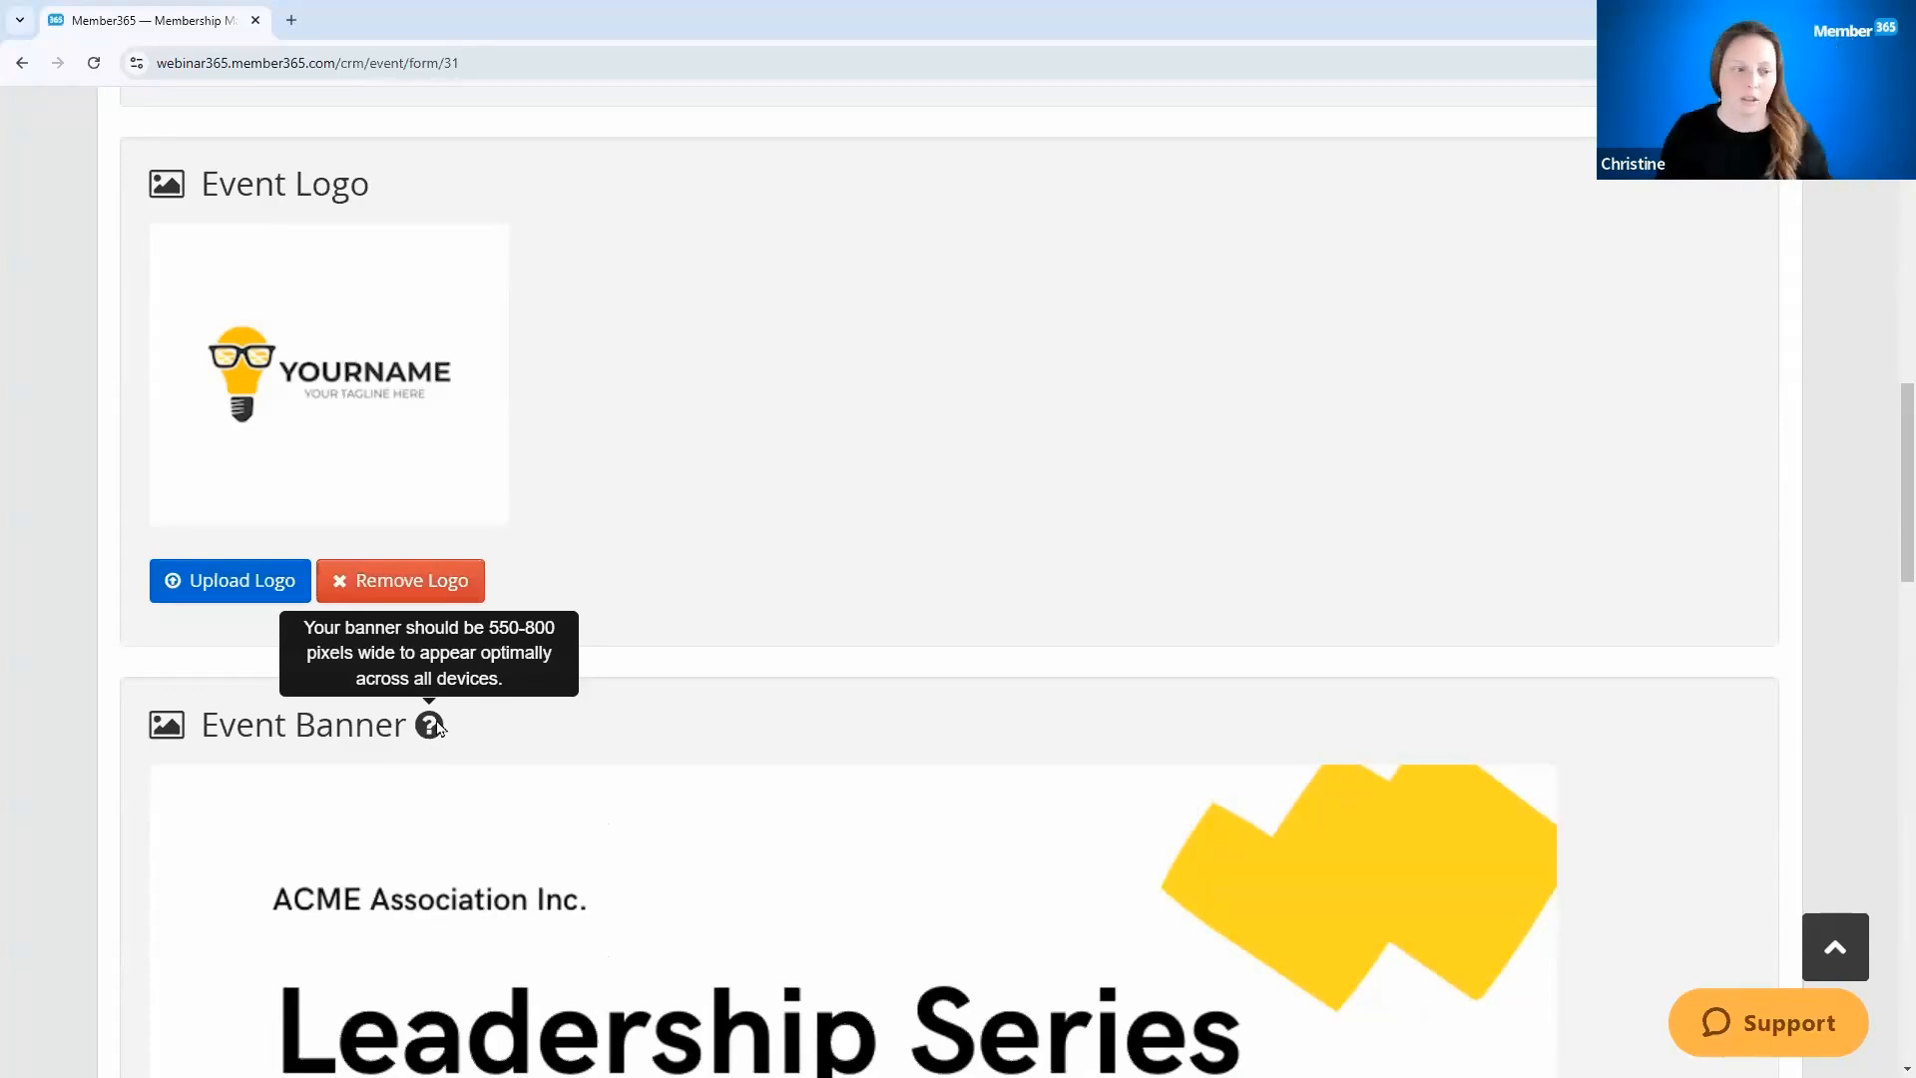
scroll(462, 733, "down", 10)
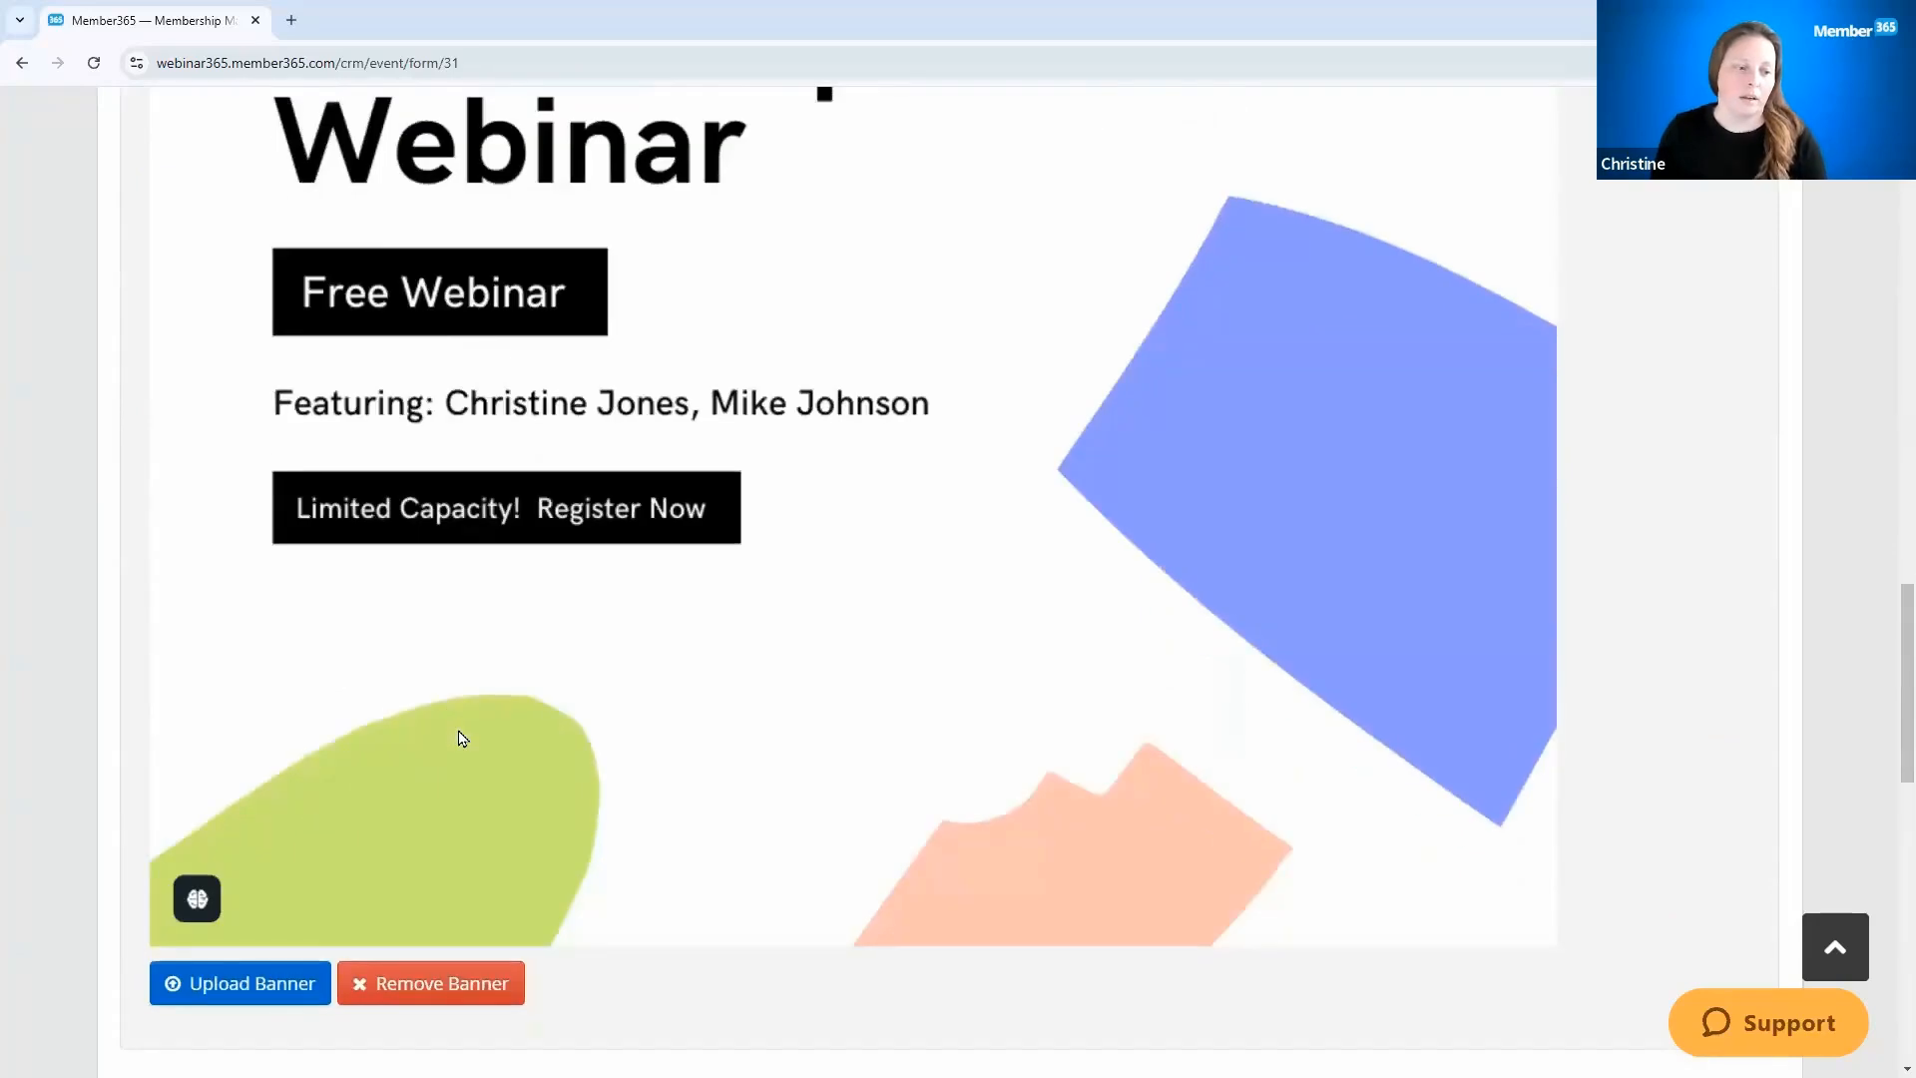
Step: Check the landing page background options and publish the updated Leadership Webinar event
scroll(462, 738, "down", 14)
scroll(459, 713, "up", 2)
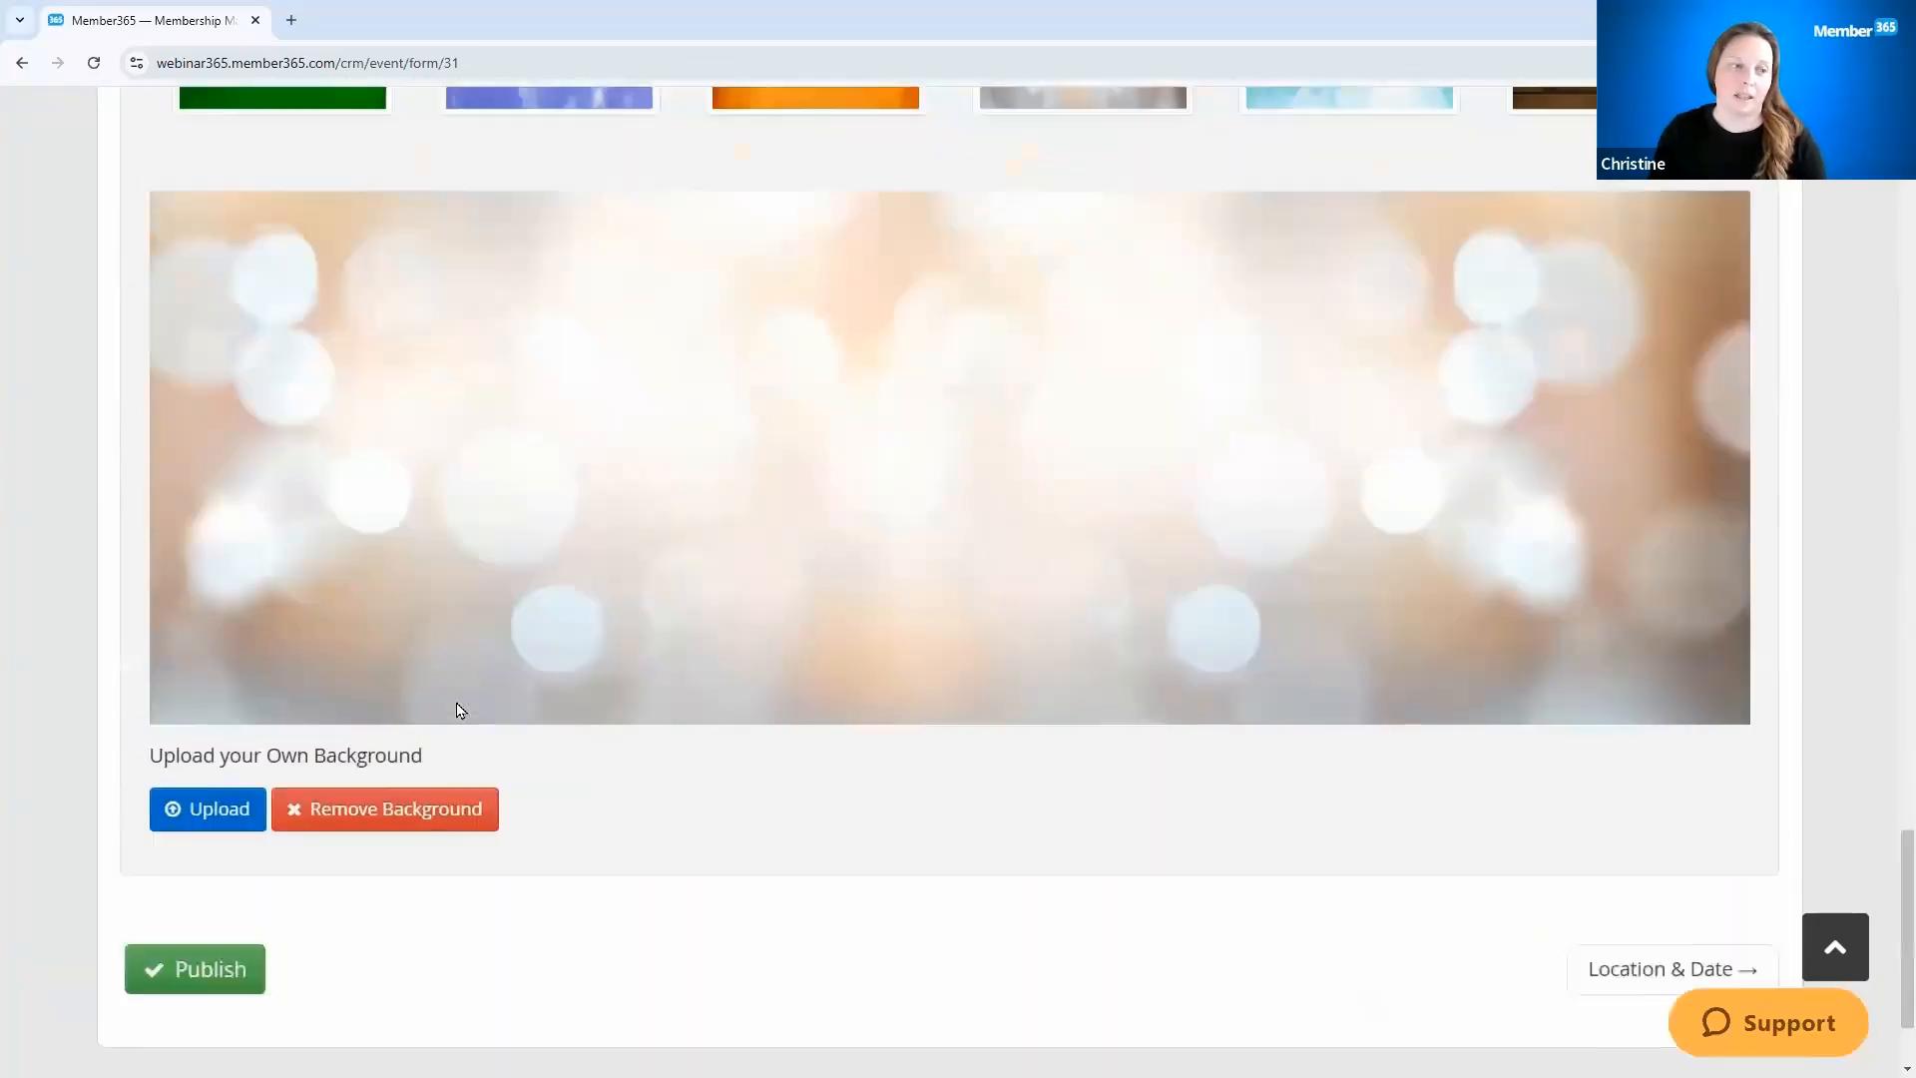
scroll(459, 711, "up", 3)
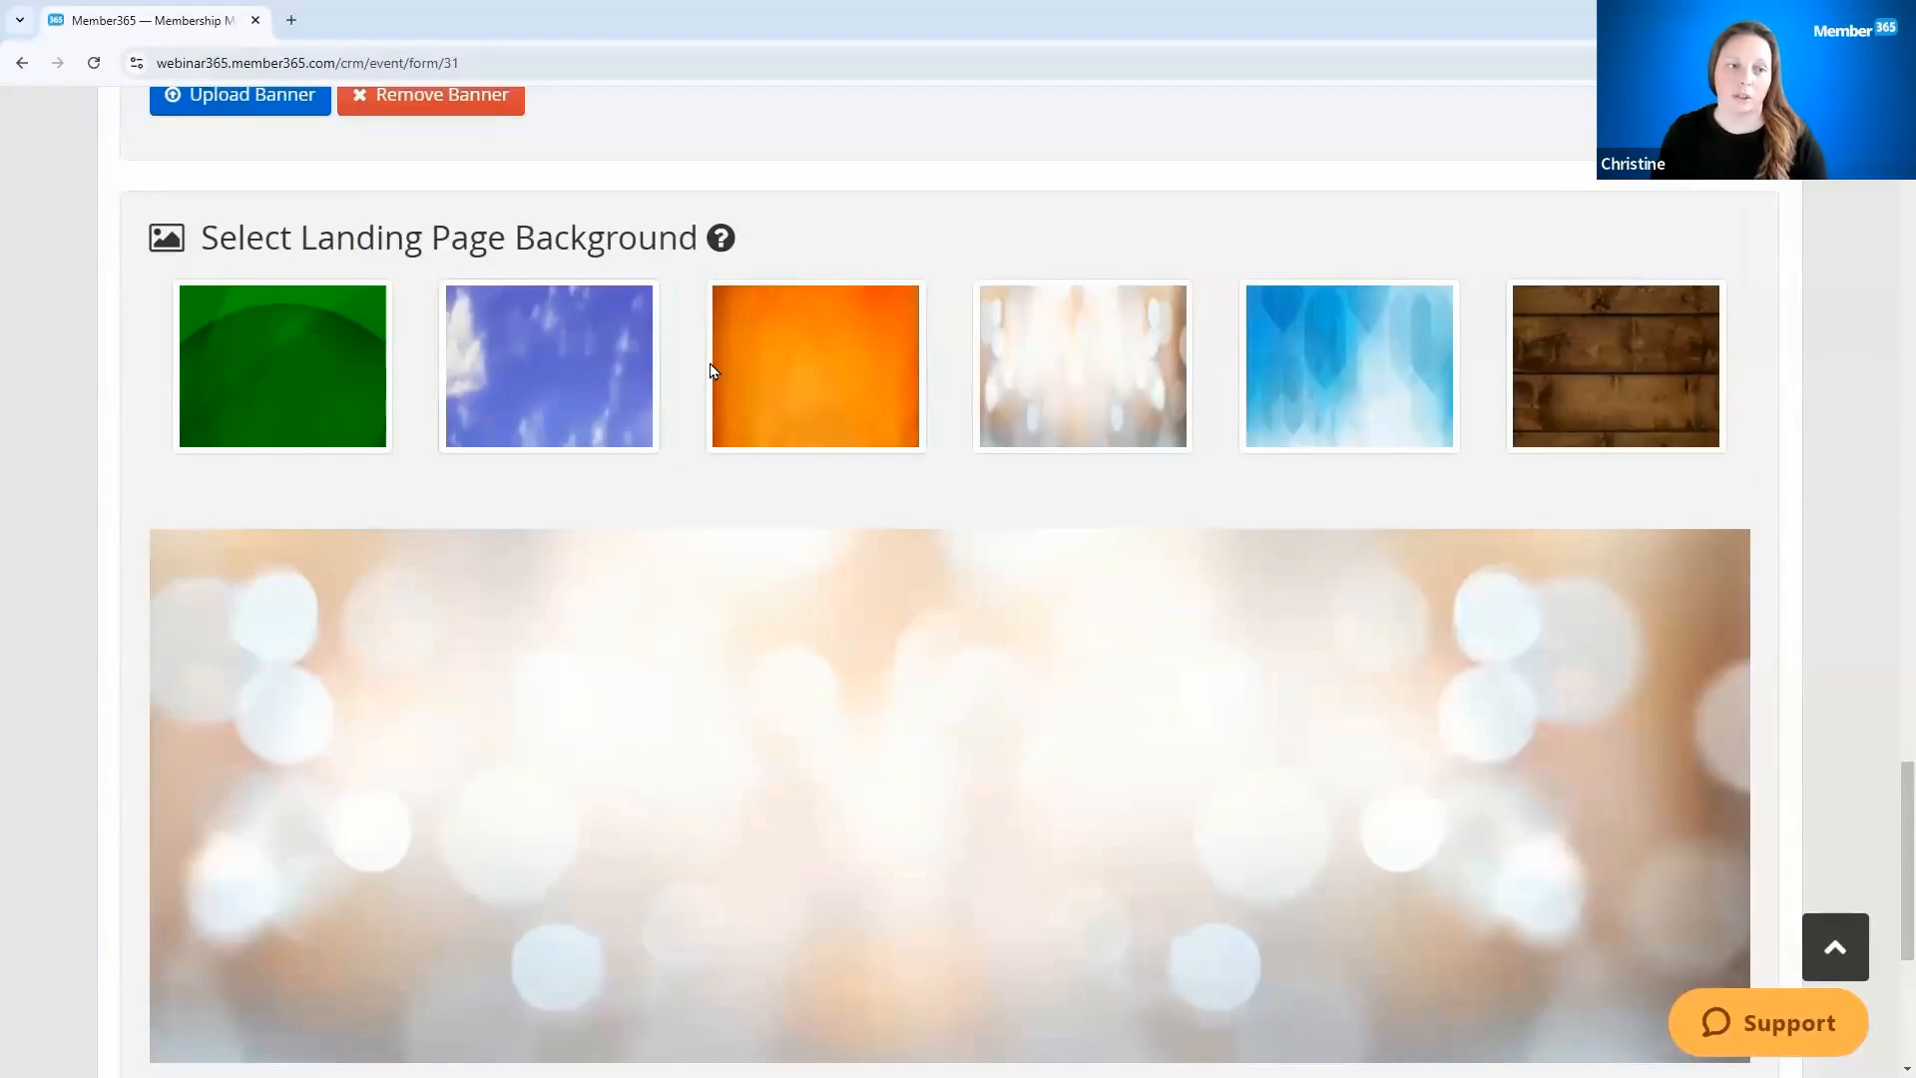
mouse_move(710, 247)
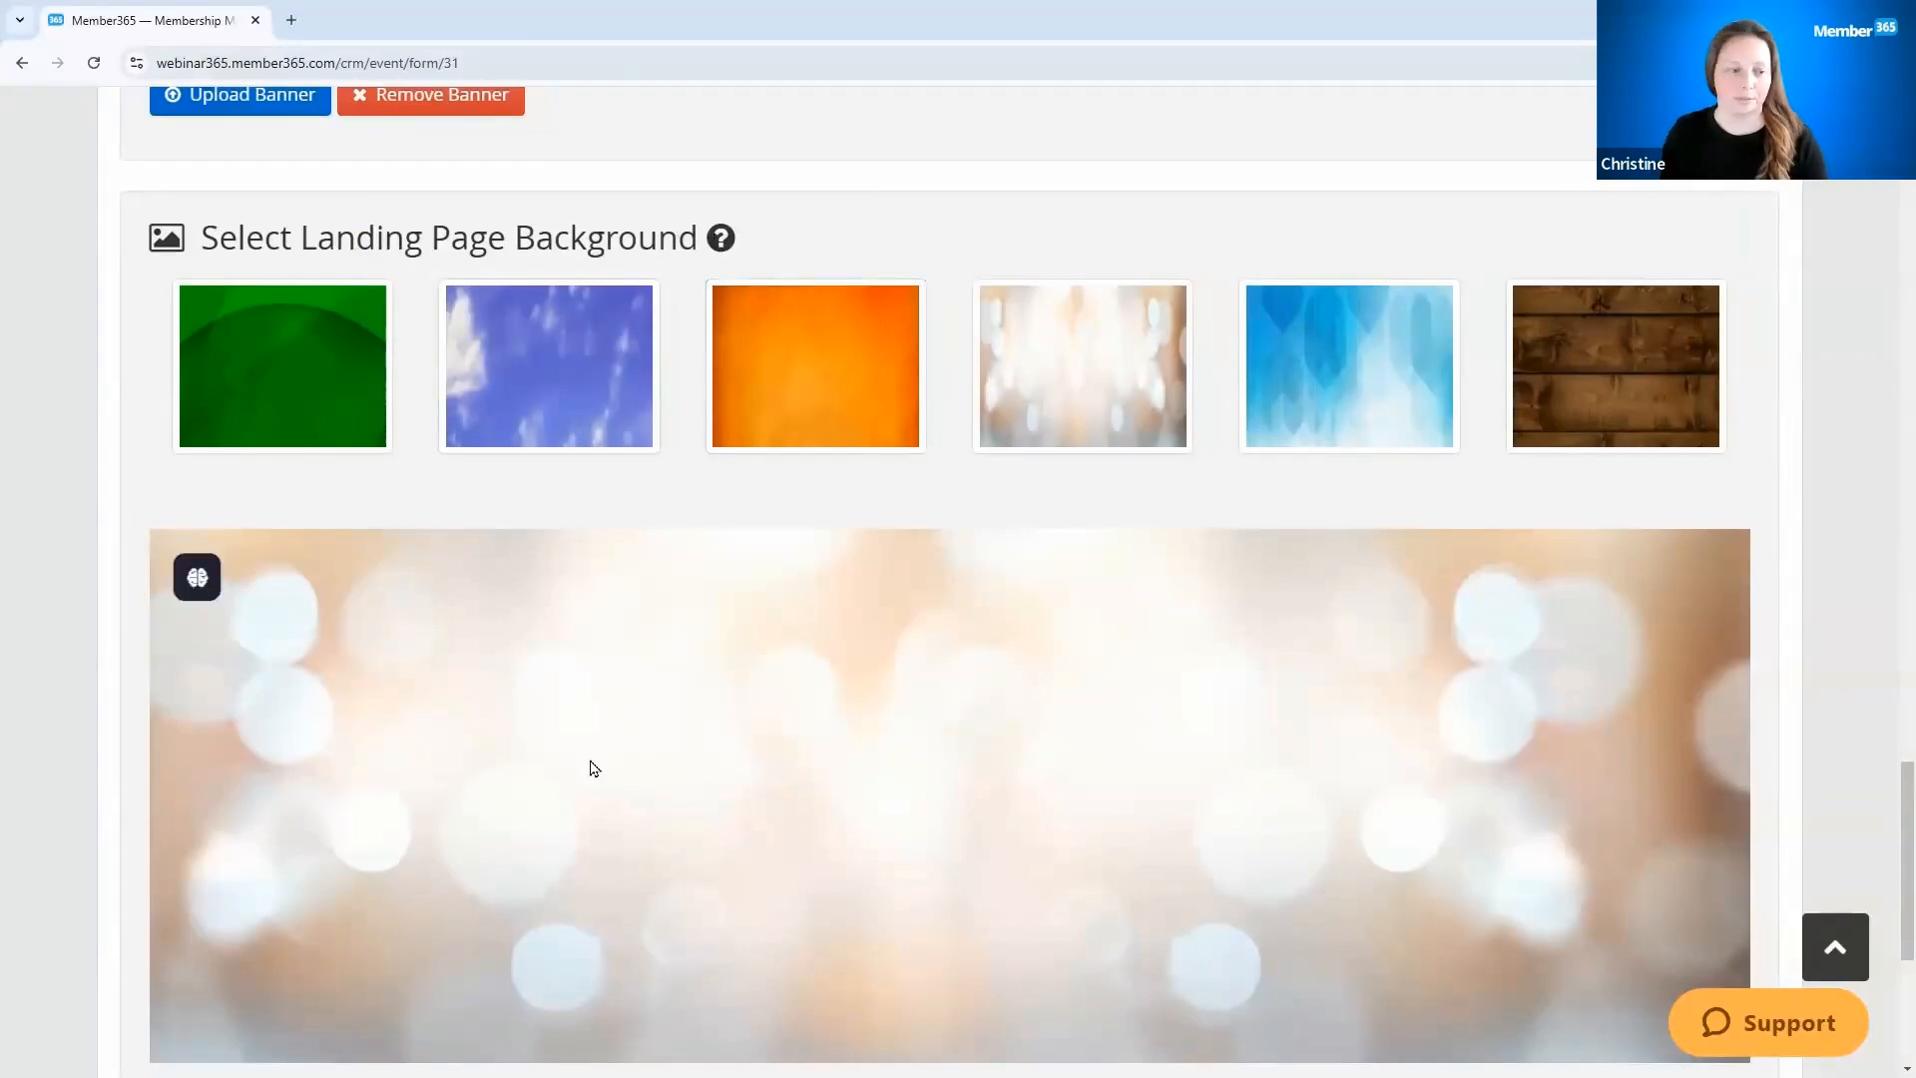
scroll(590, 770, "down", 5)
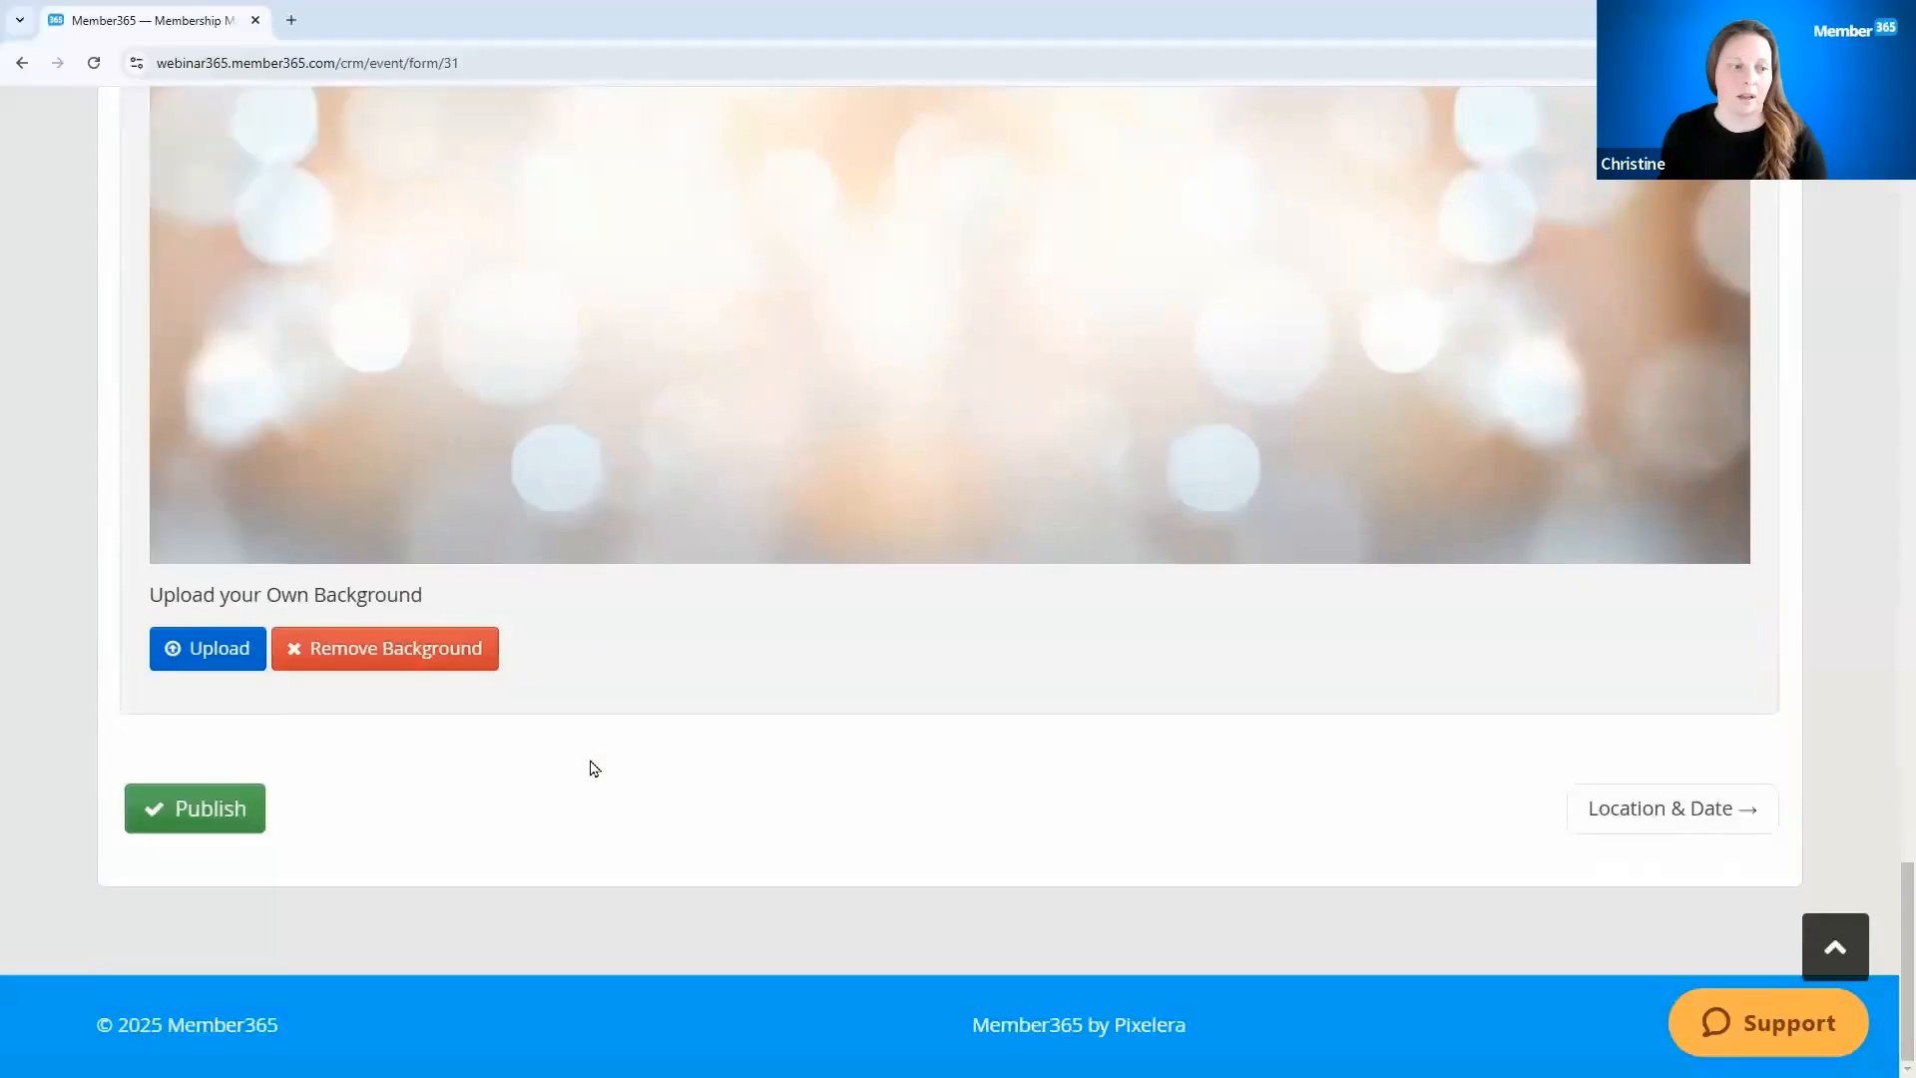
left_click(177, 818)
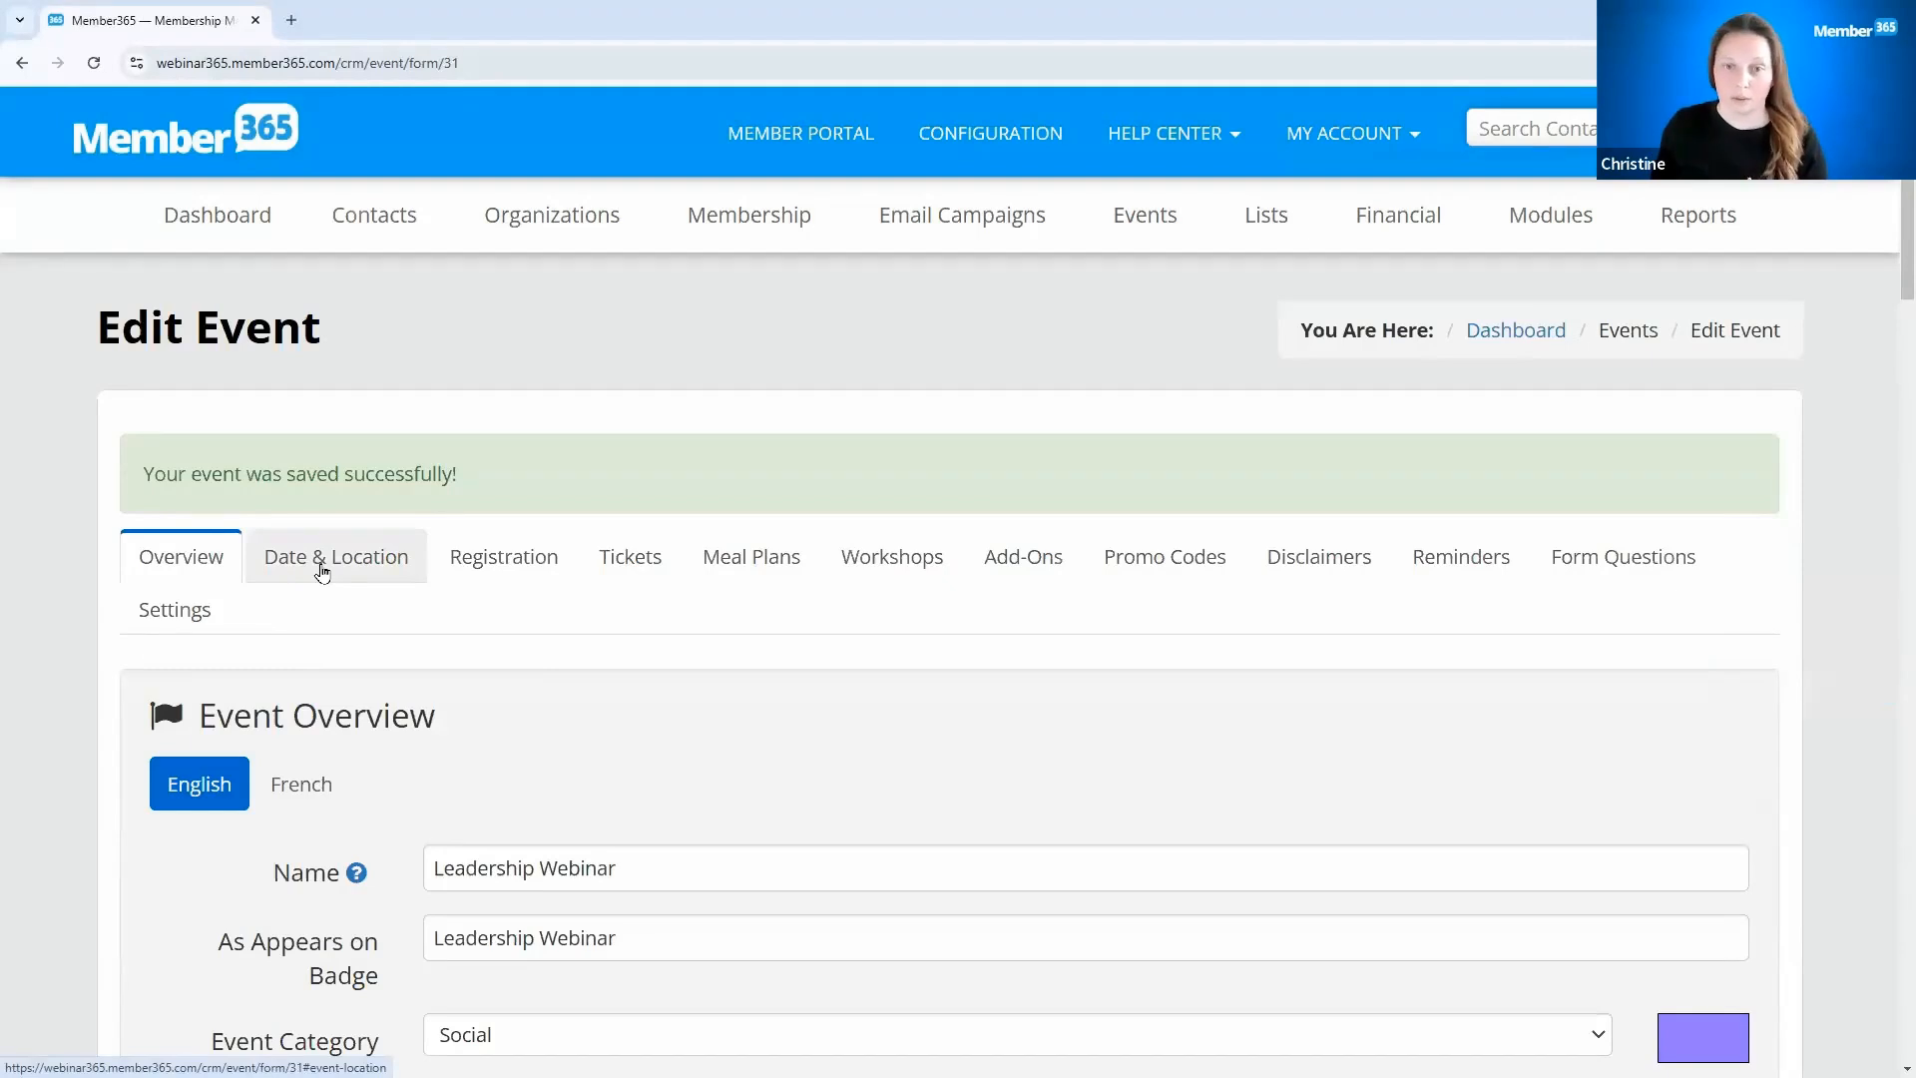
Step: Open the event's date and location settings and examine the start/end and specific date options
left_click(322, 569)
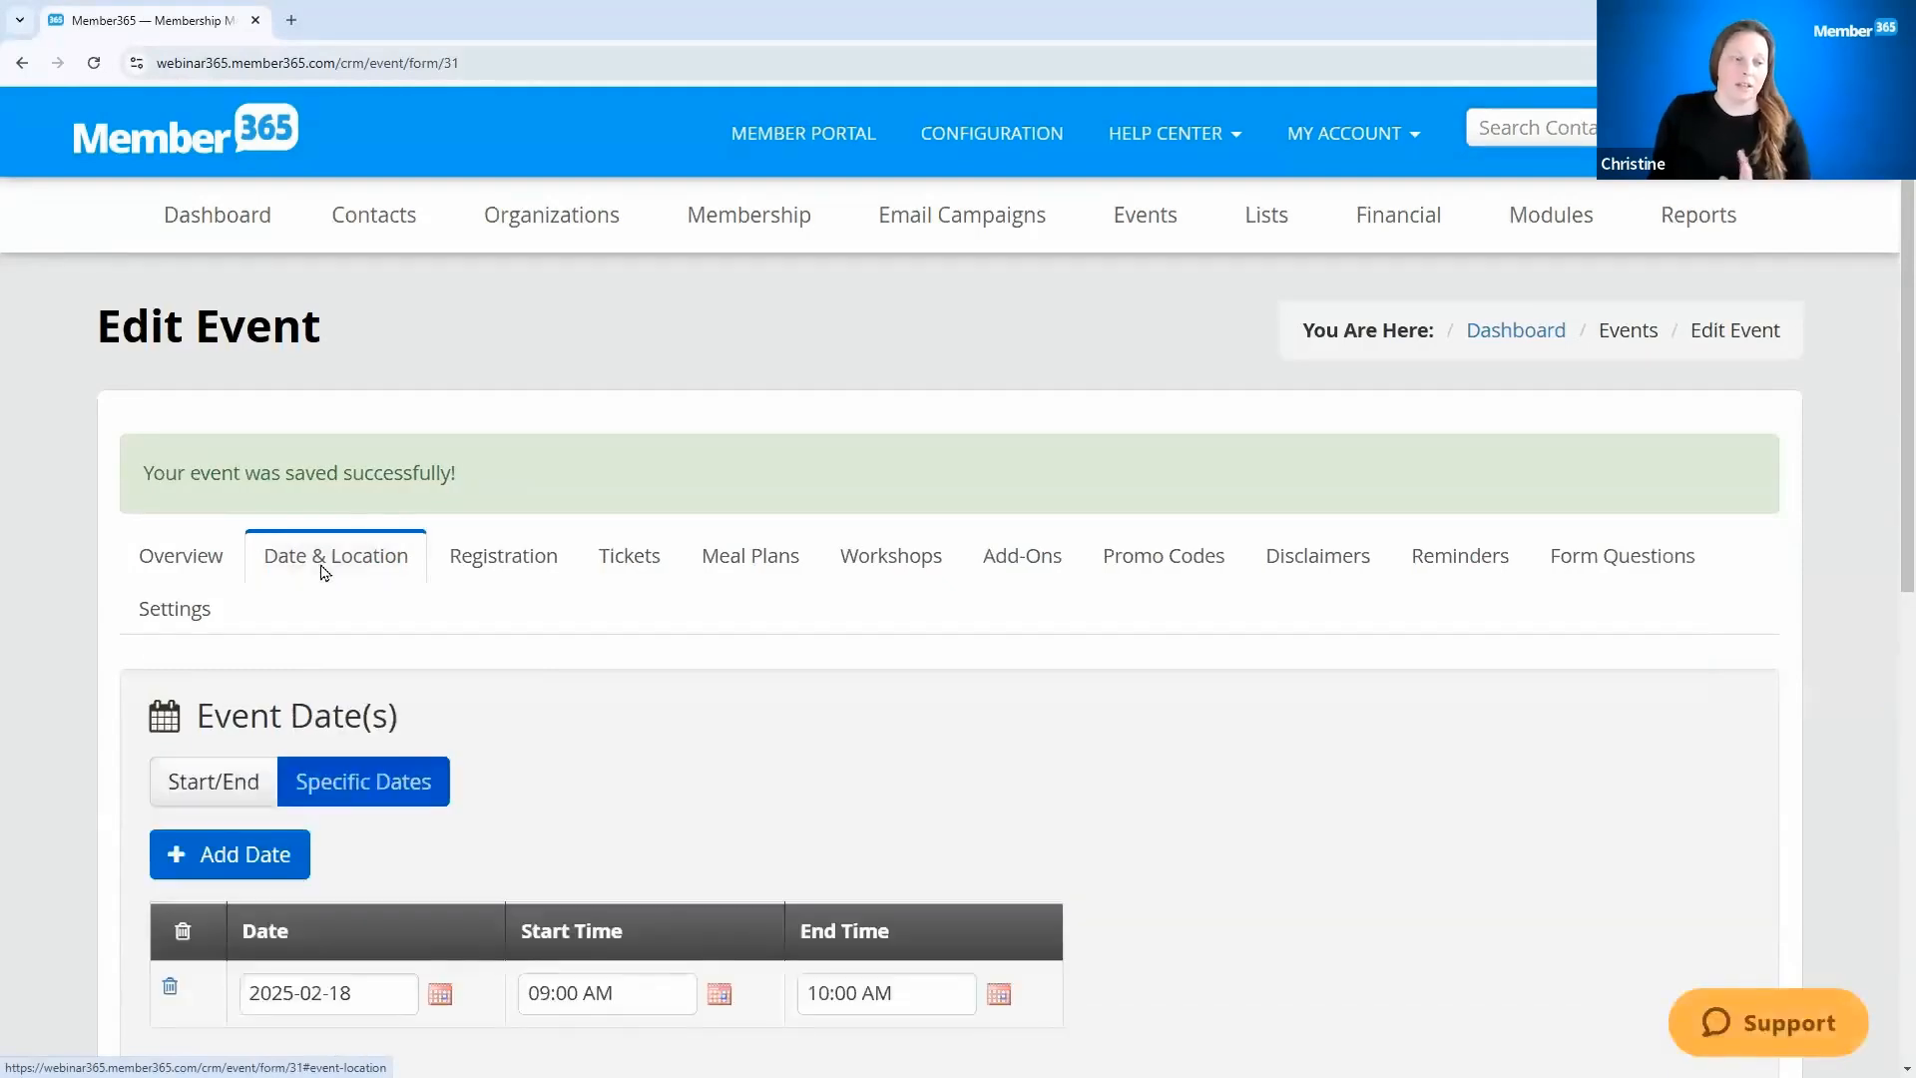
scroll(907, 723, "down", 3)
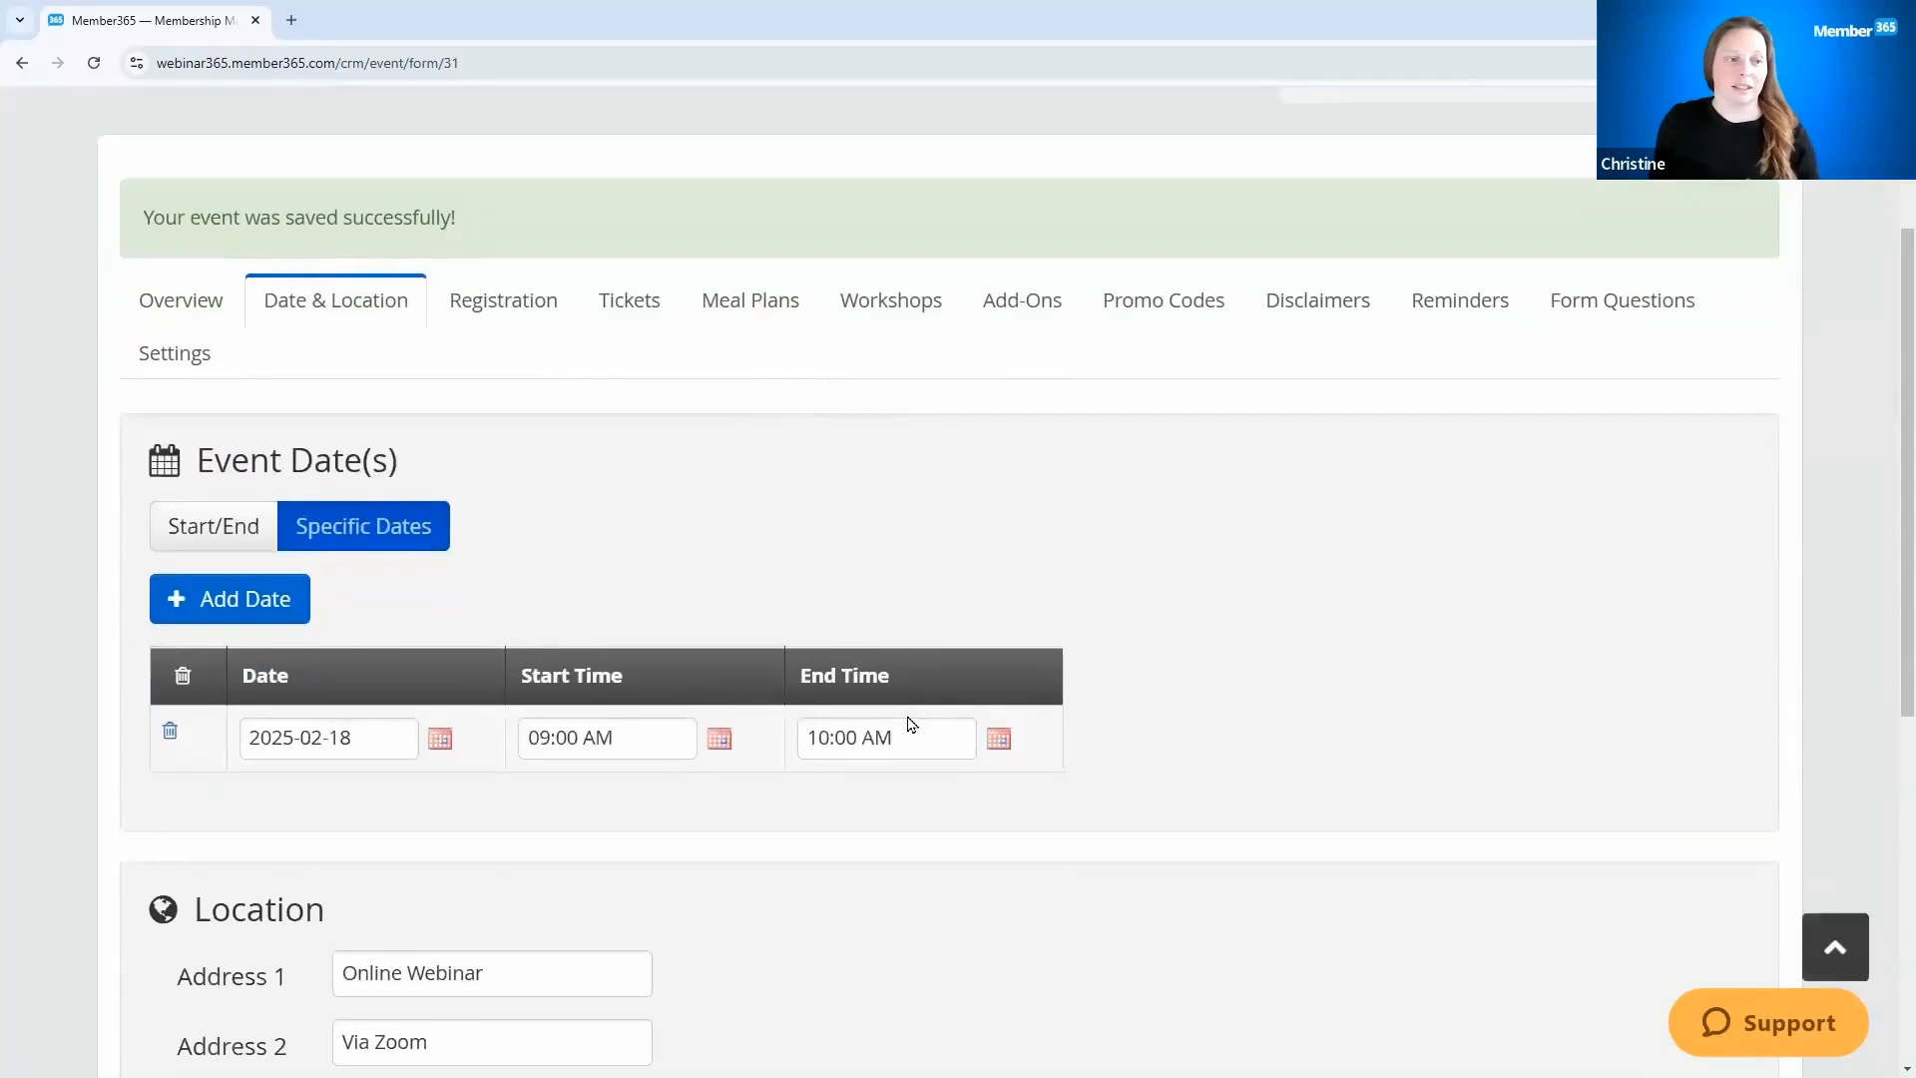
left_click(185, 544)
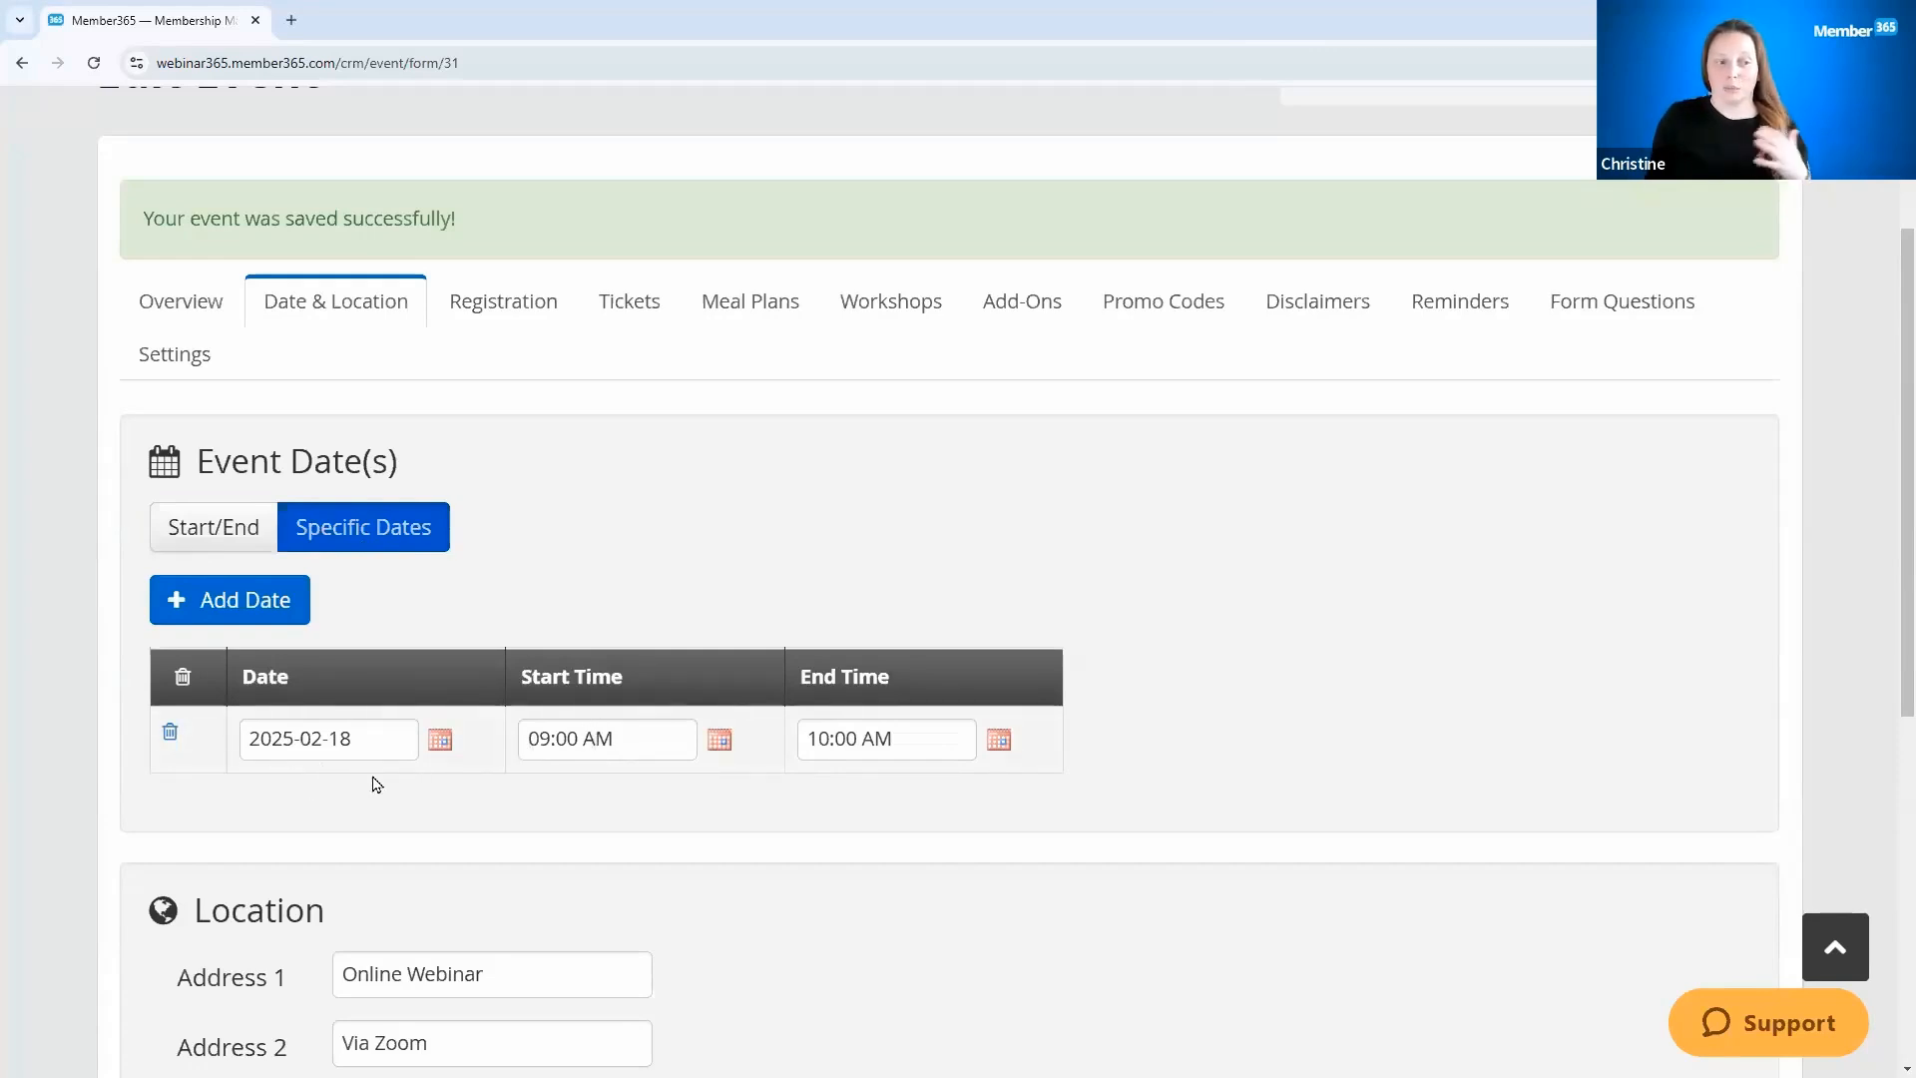
Step: Add a blank second specific date to the event, remove it again, and review the location details
left_click(198, 606)
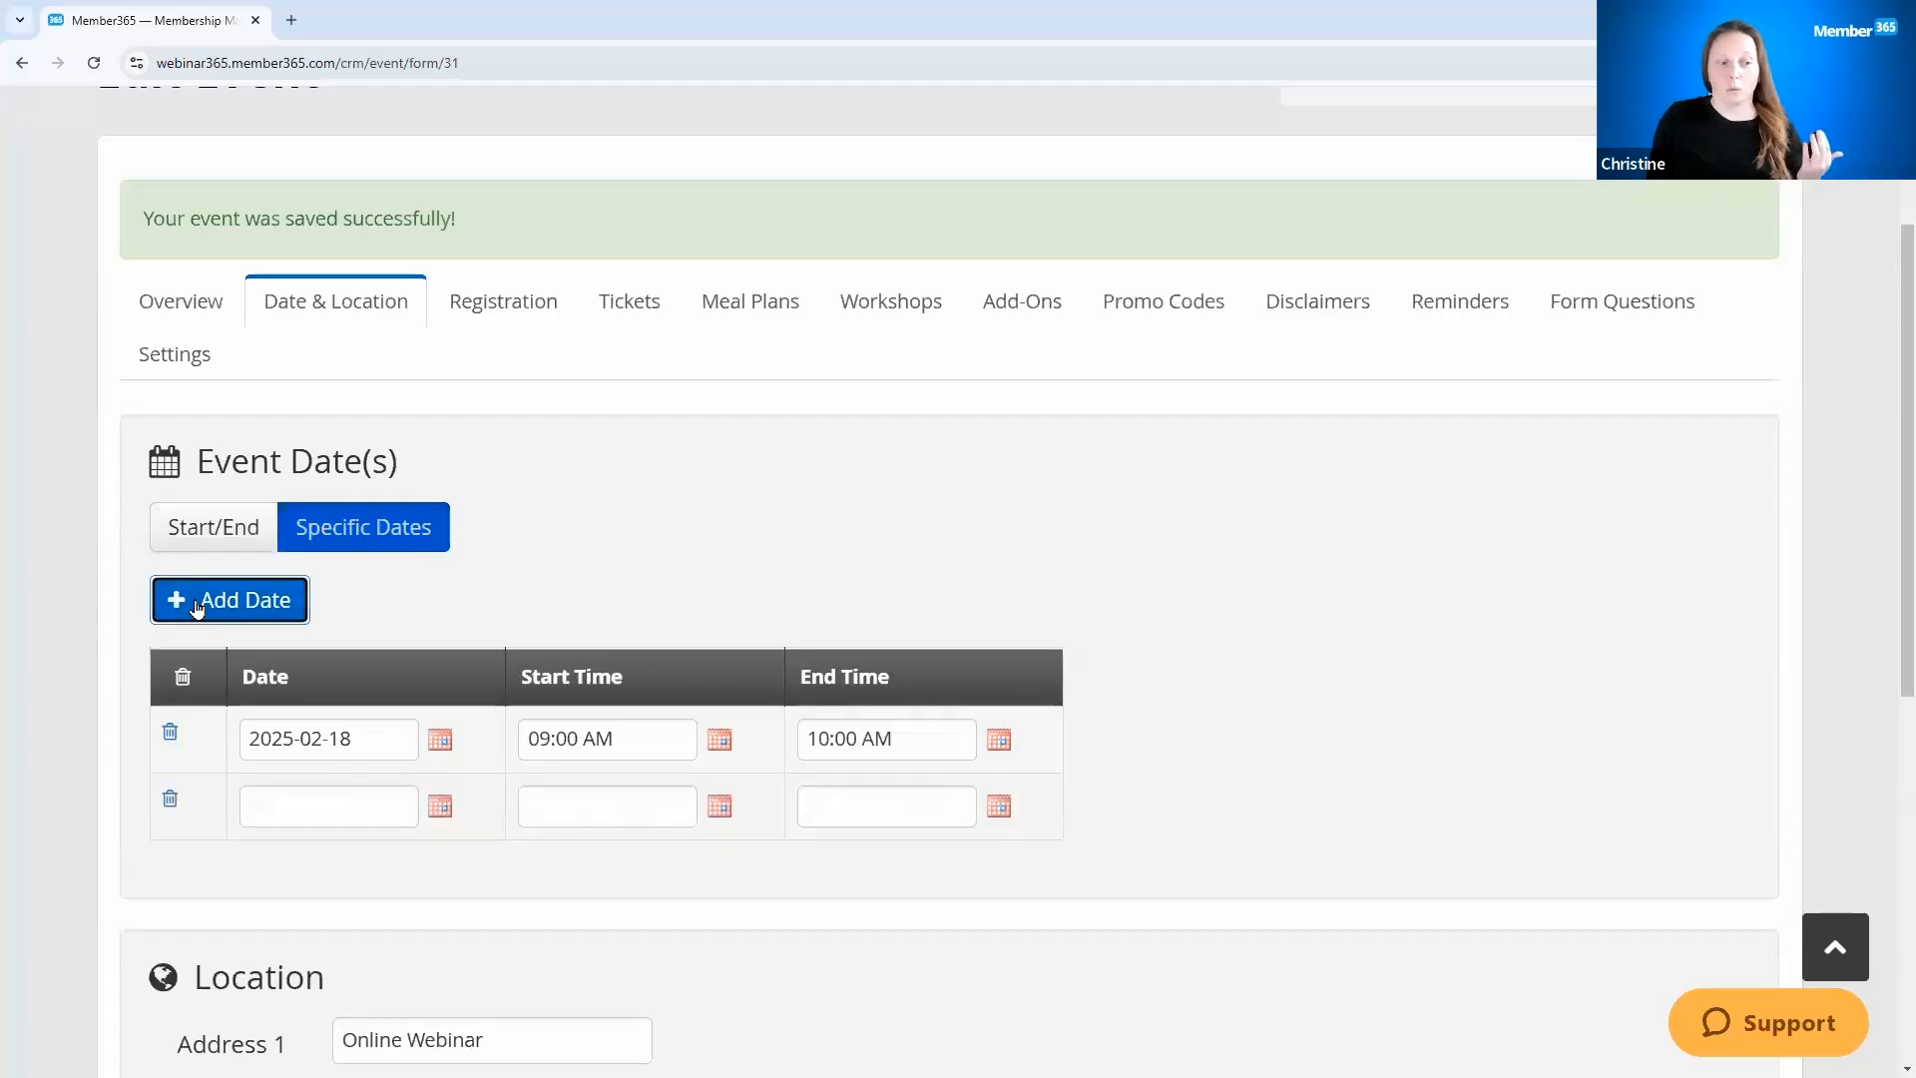
left_click(170, 803)
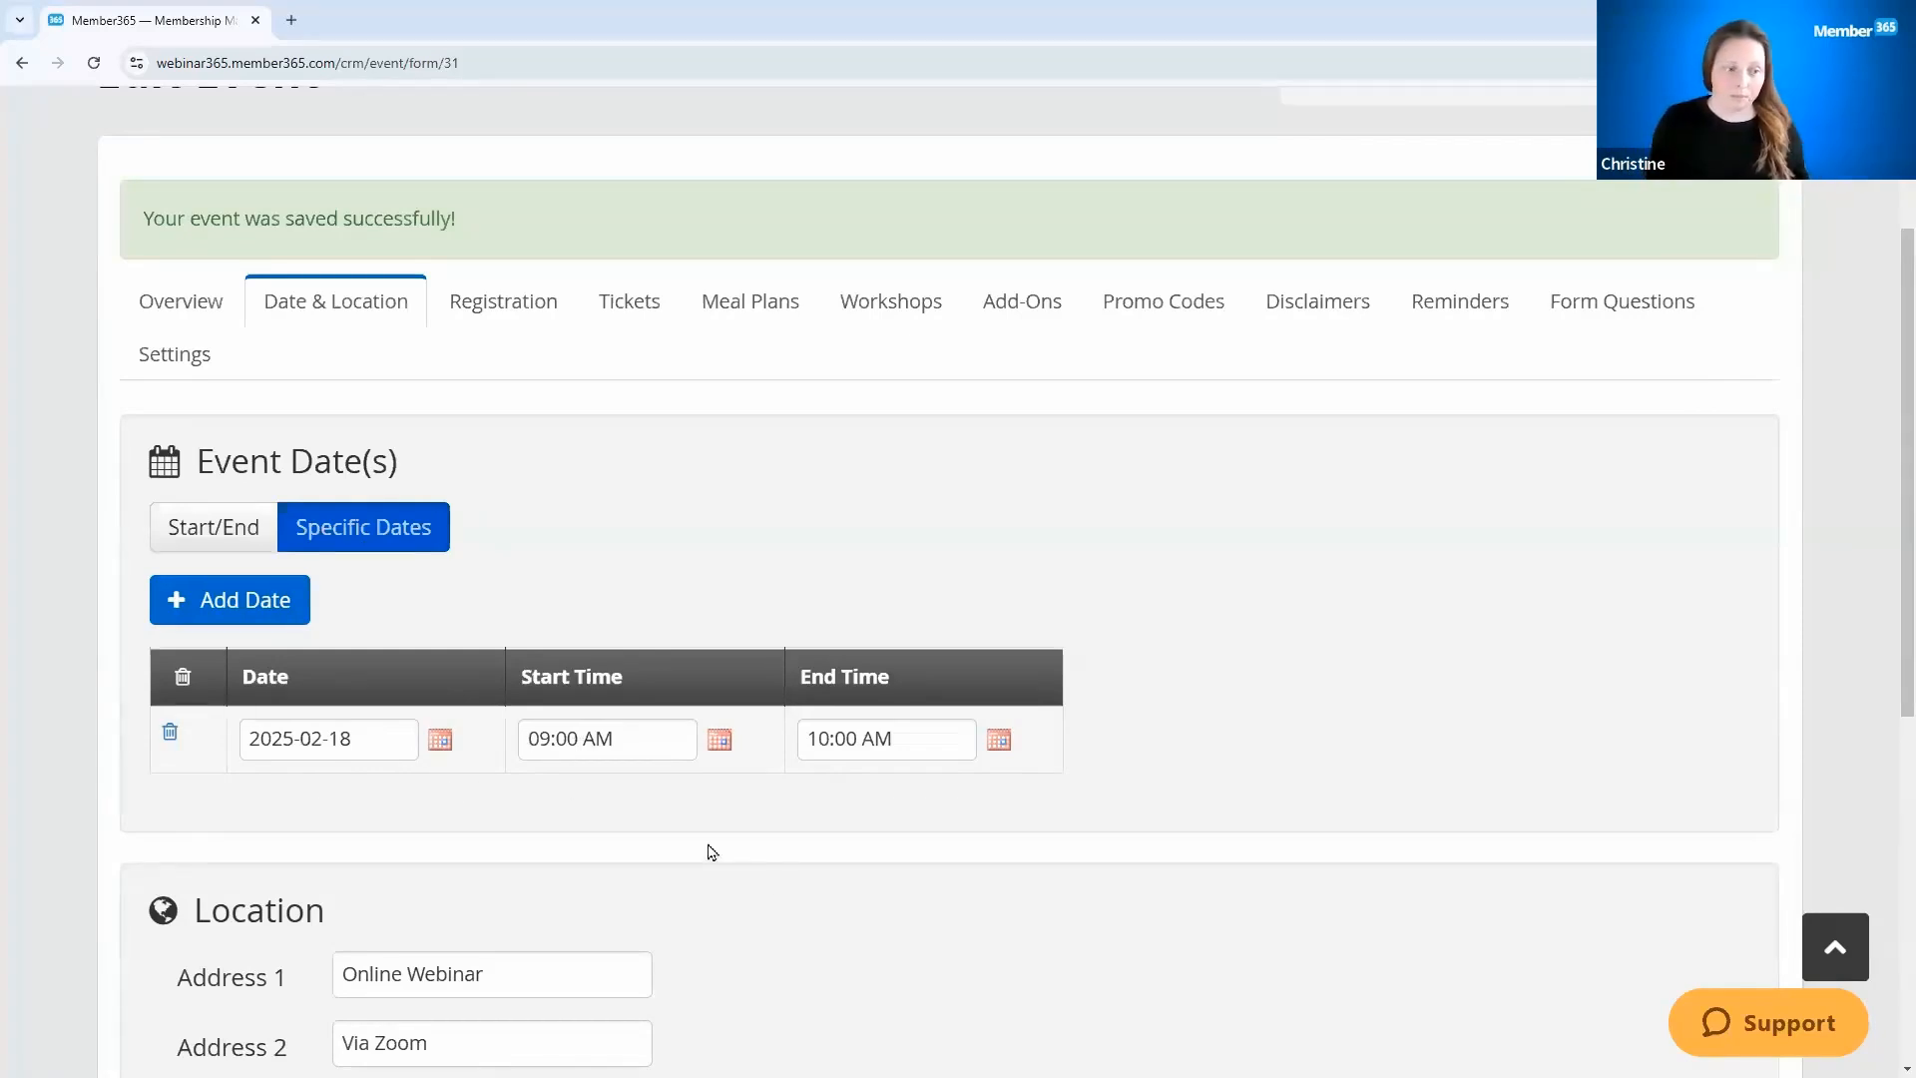
scroll(798, 889, "down", 4)
scroll(802, 889, "down", 1)
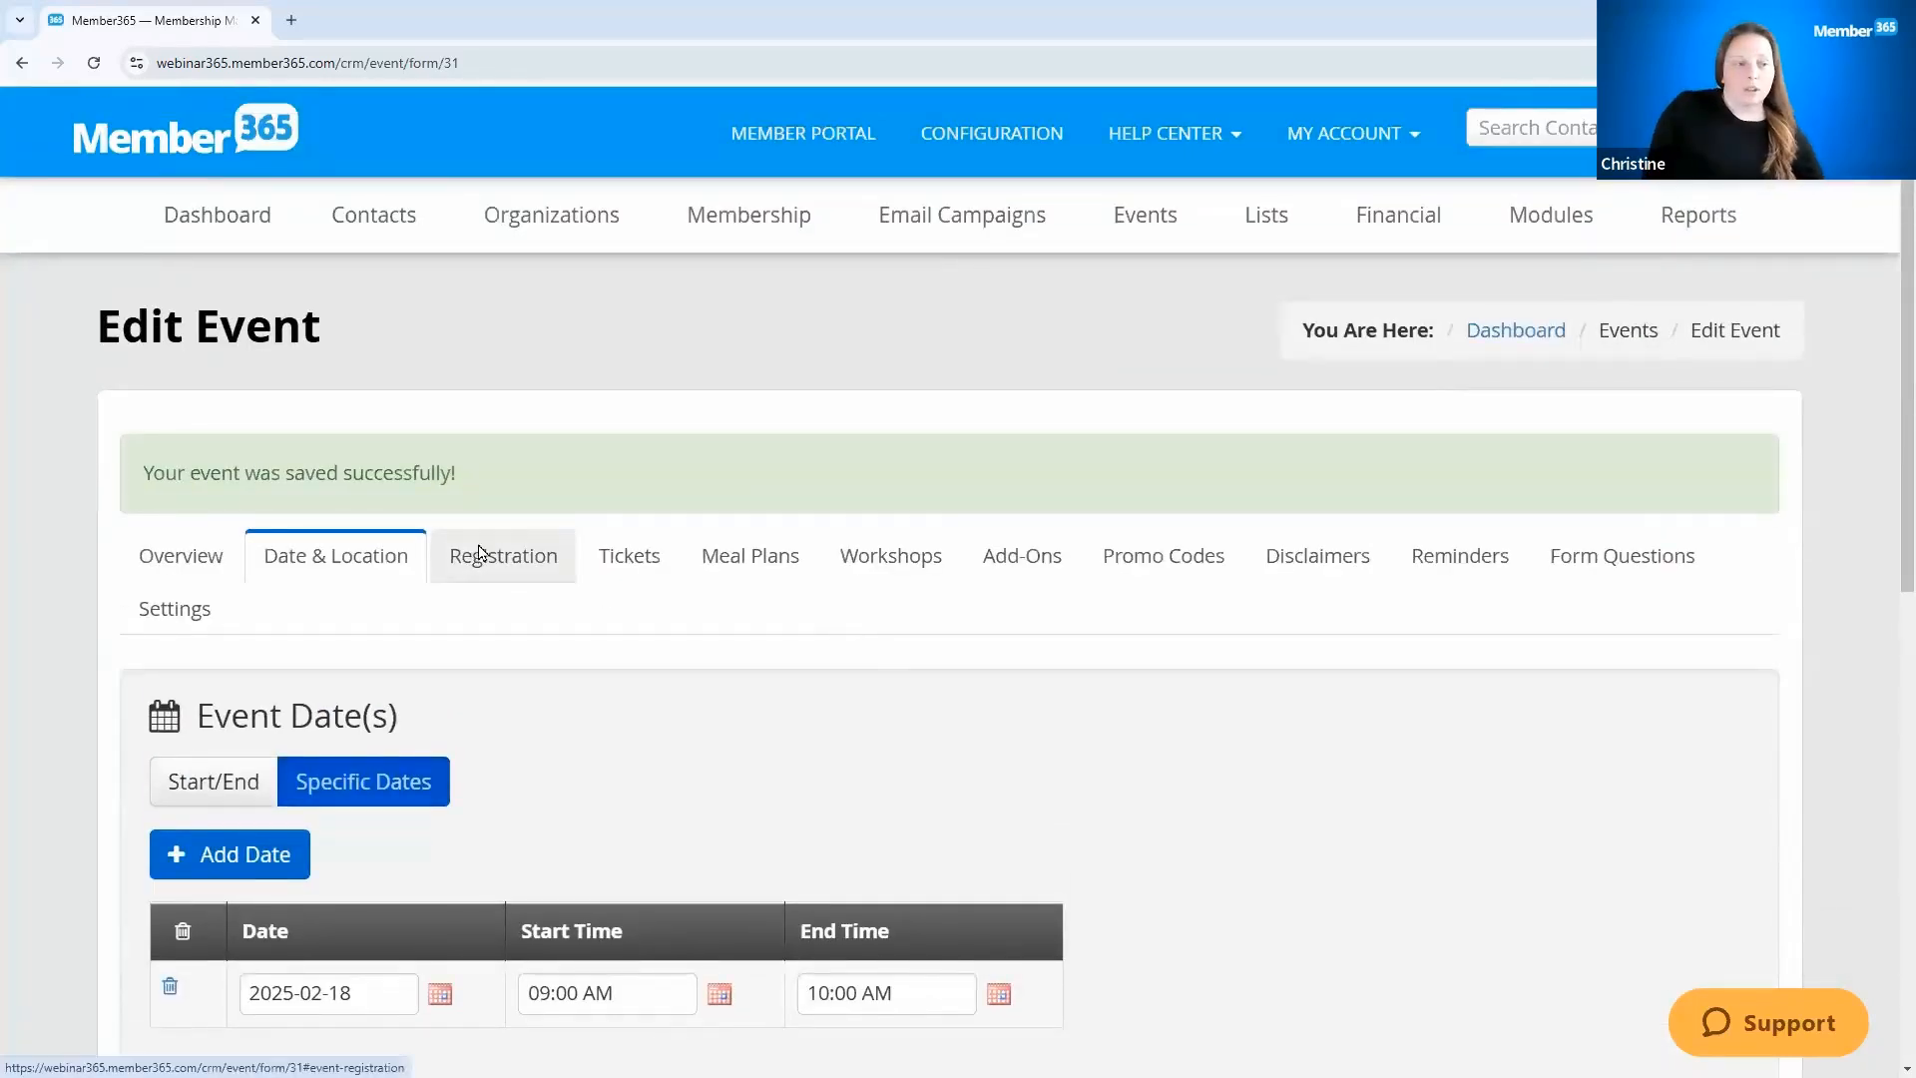
Step: Open the event's registration settings and review the online registration options and registration dates
left_click(480, 552)
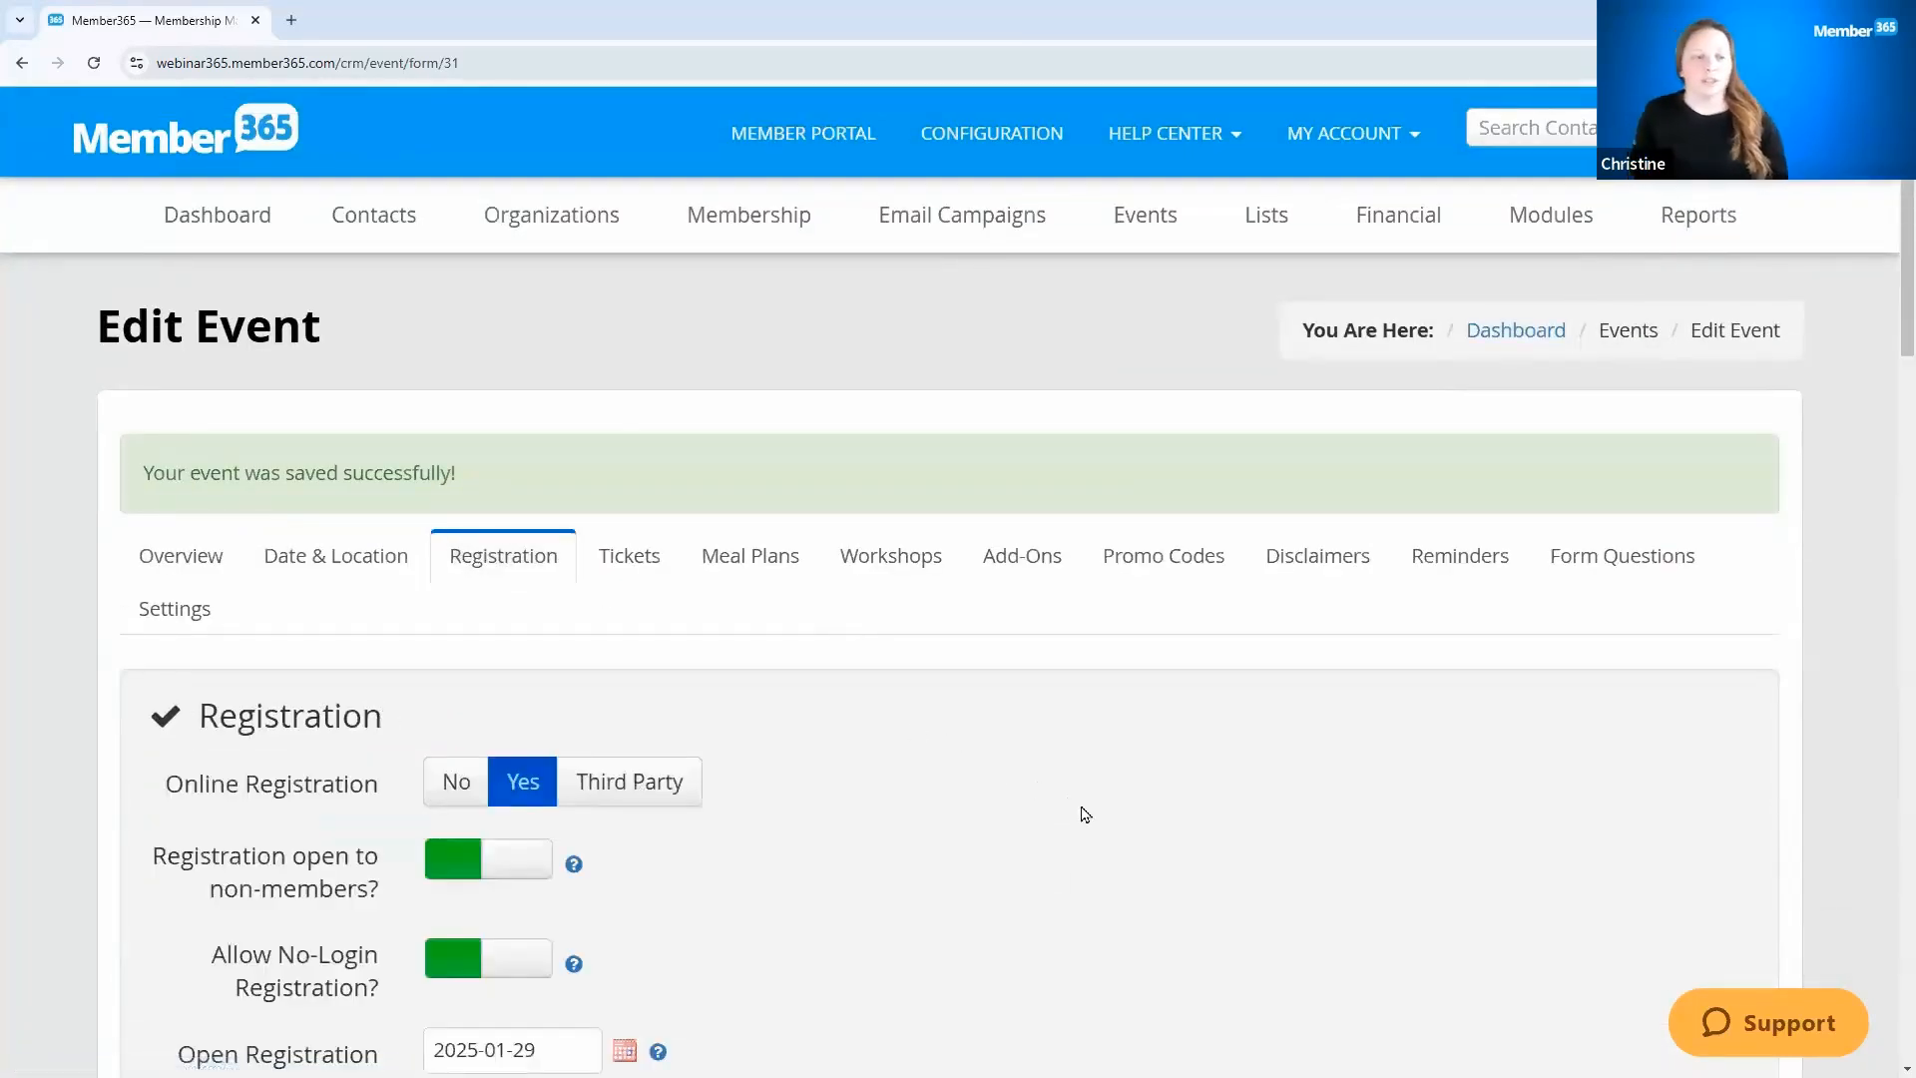
scroll(1084, 814, "down", 4)
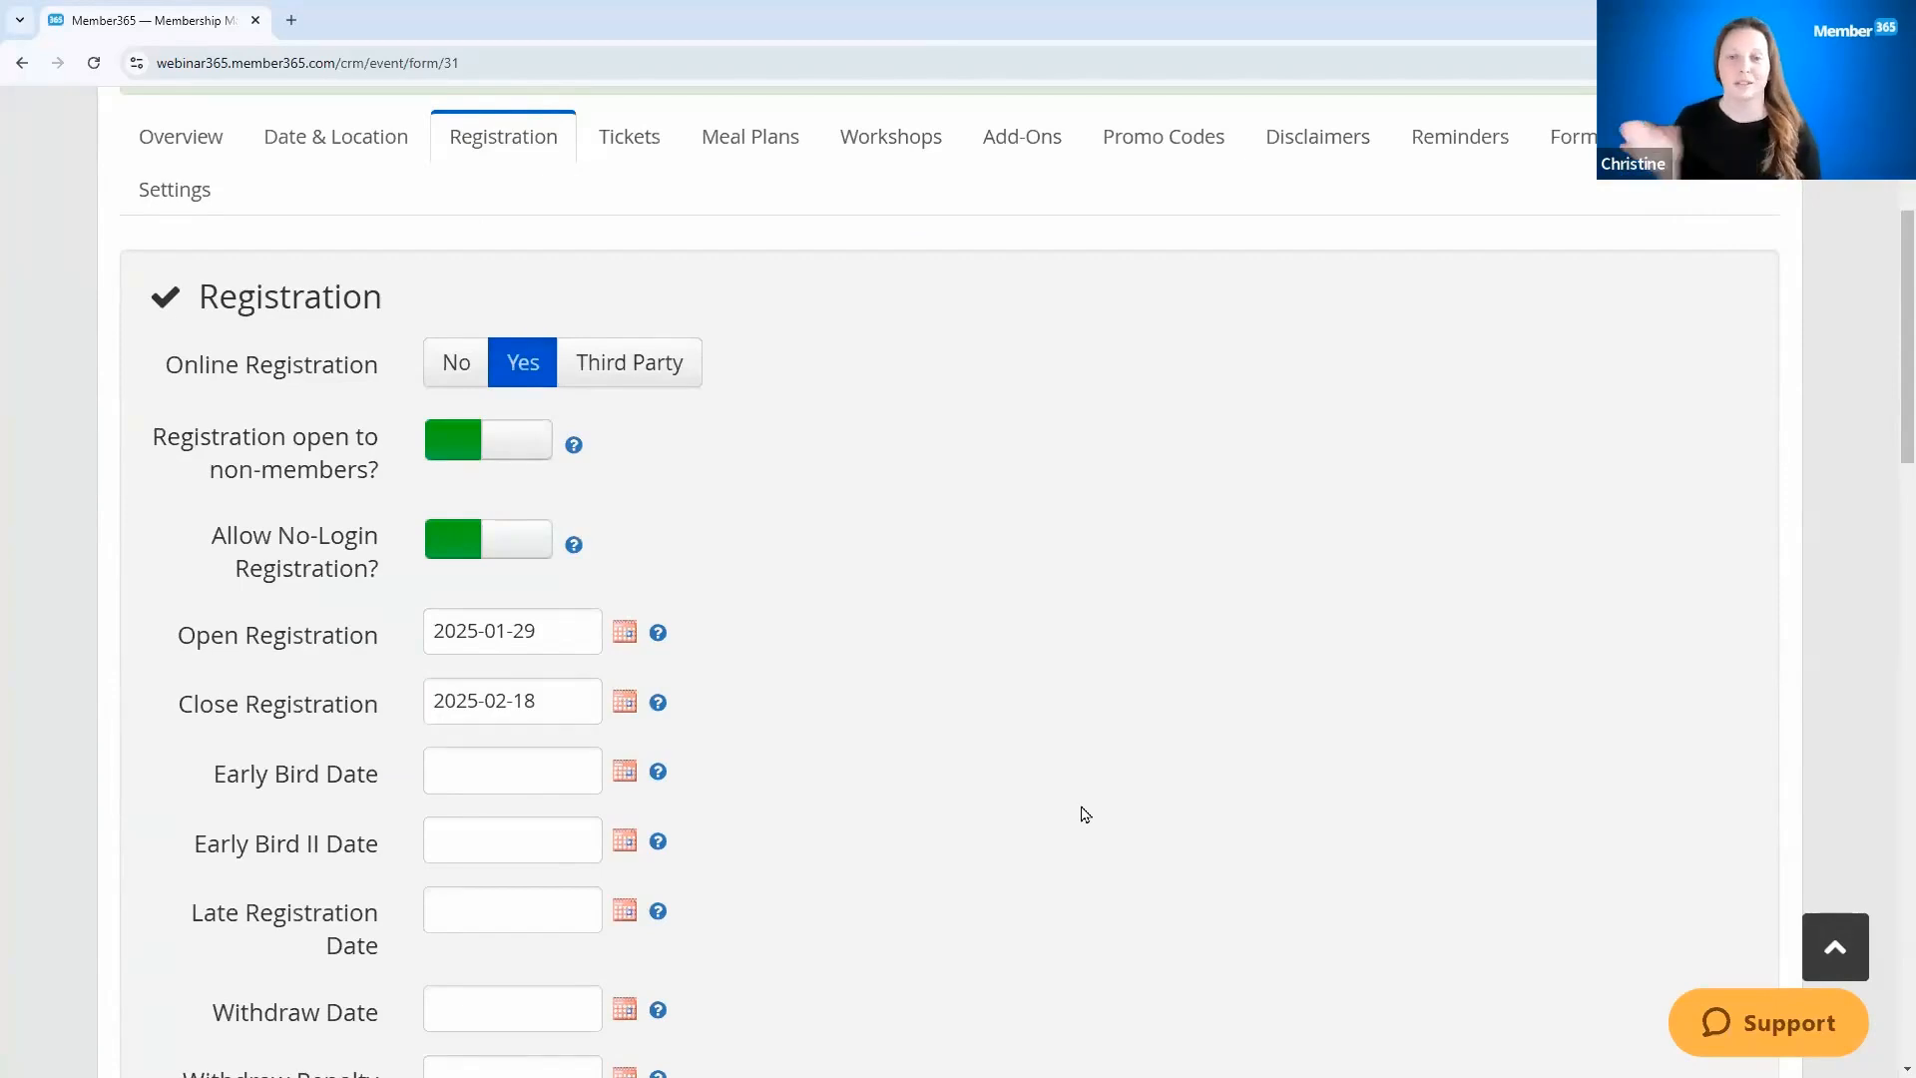
Step: Set Online Registration to Third Party and turn off both non-member registration and no-login registration
left_click(449, 366)
left_click(537, 366)
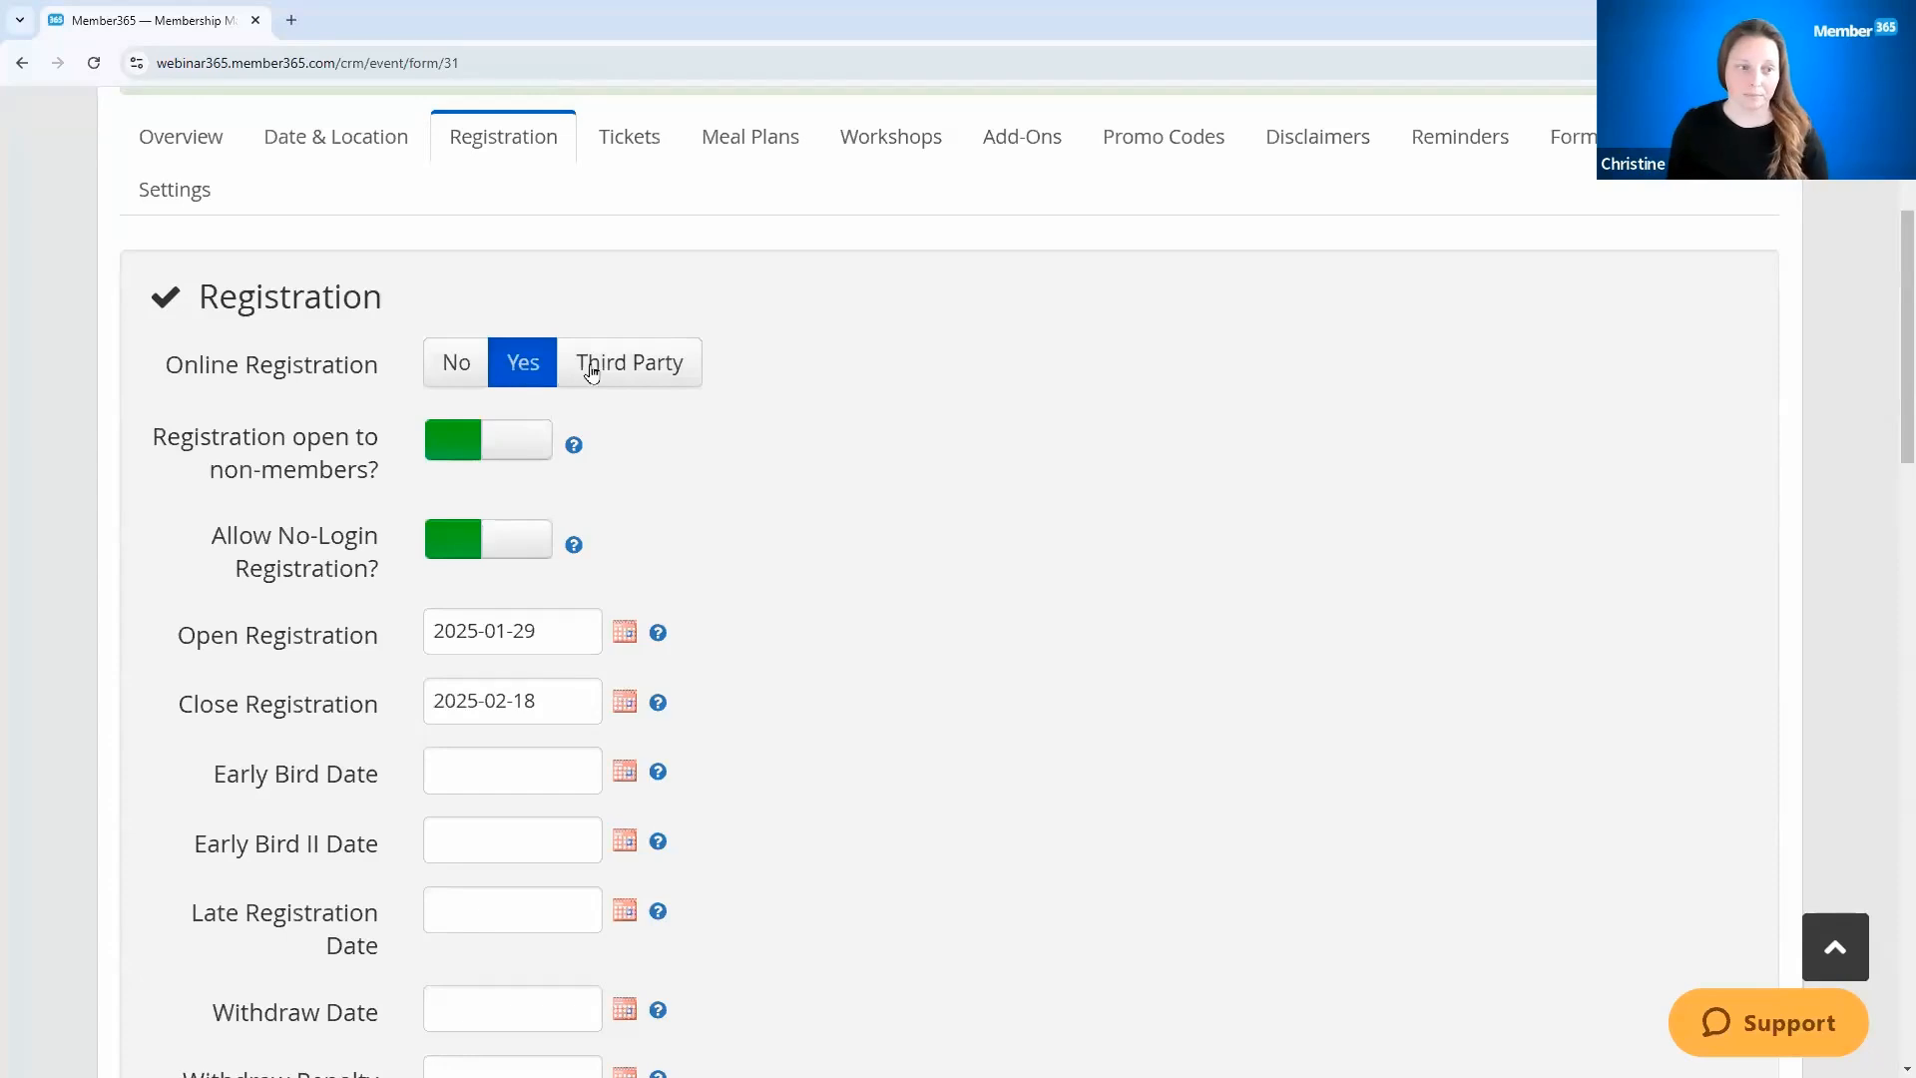
left_click(639, 372)
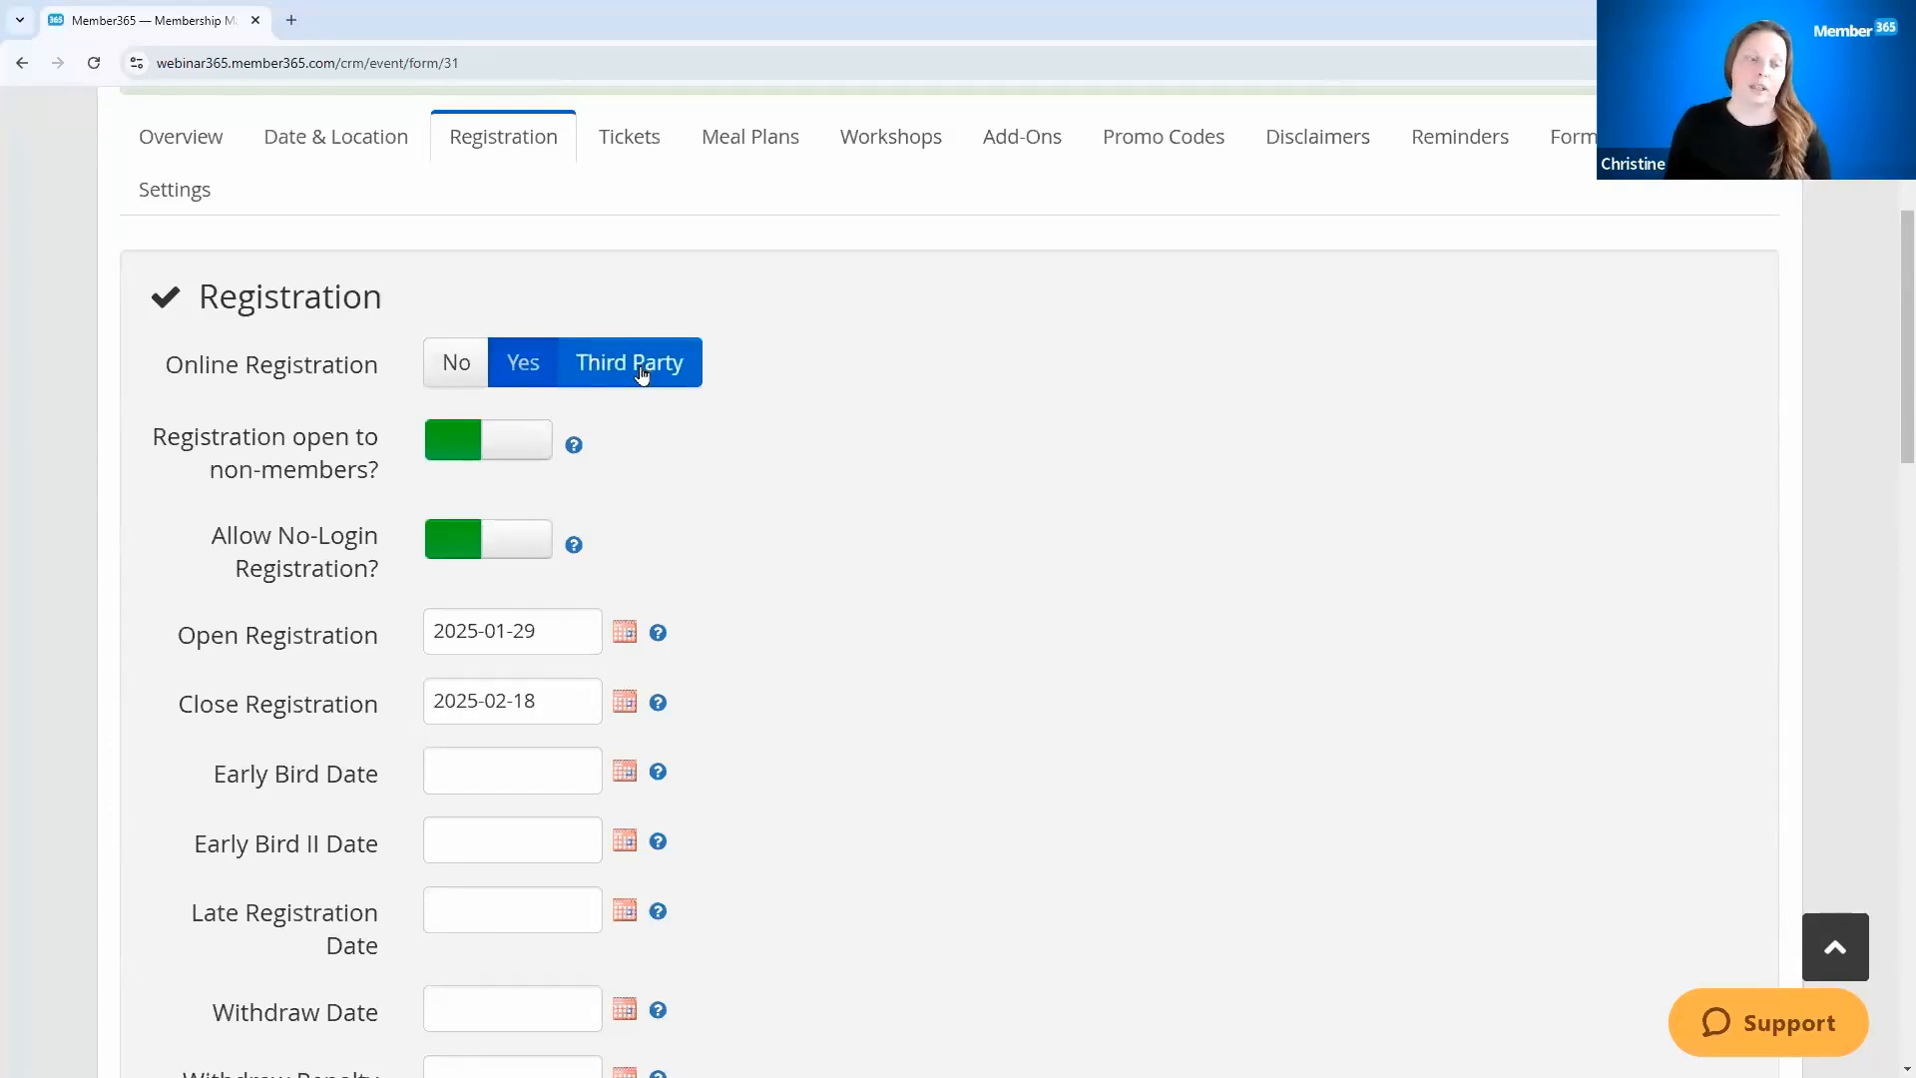
left_click(642, 374)
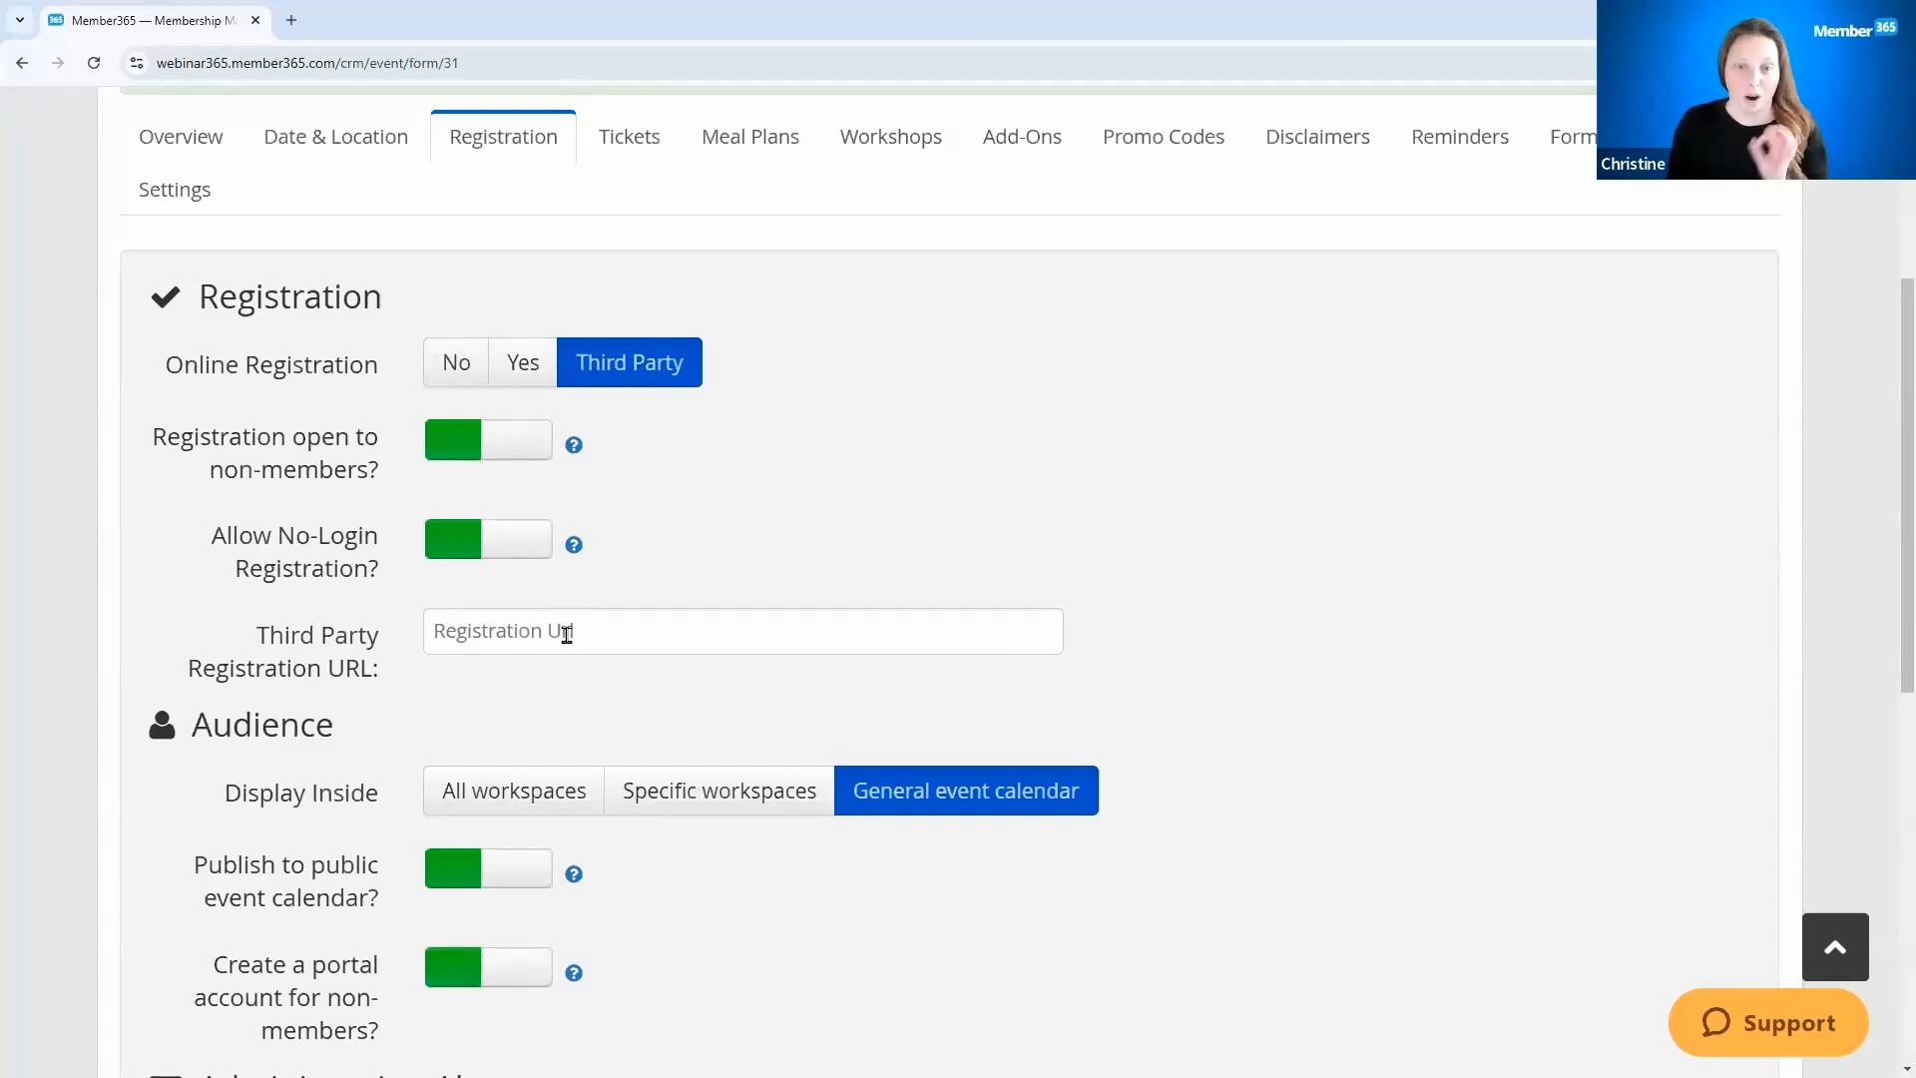
left_click(504, 440)
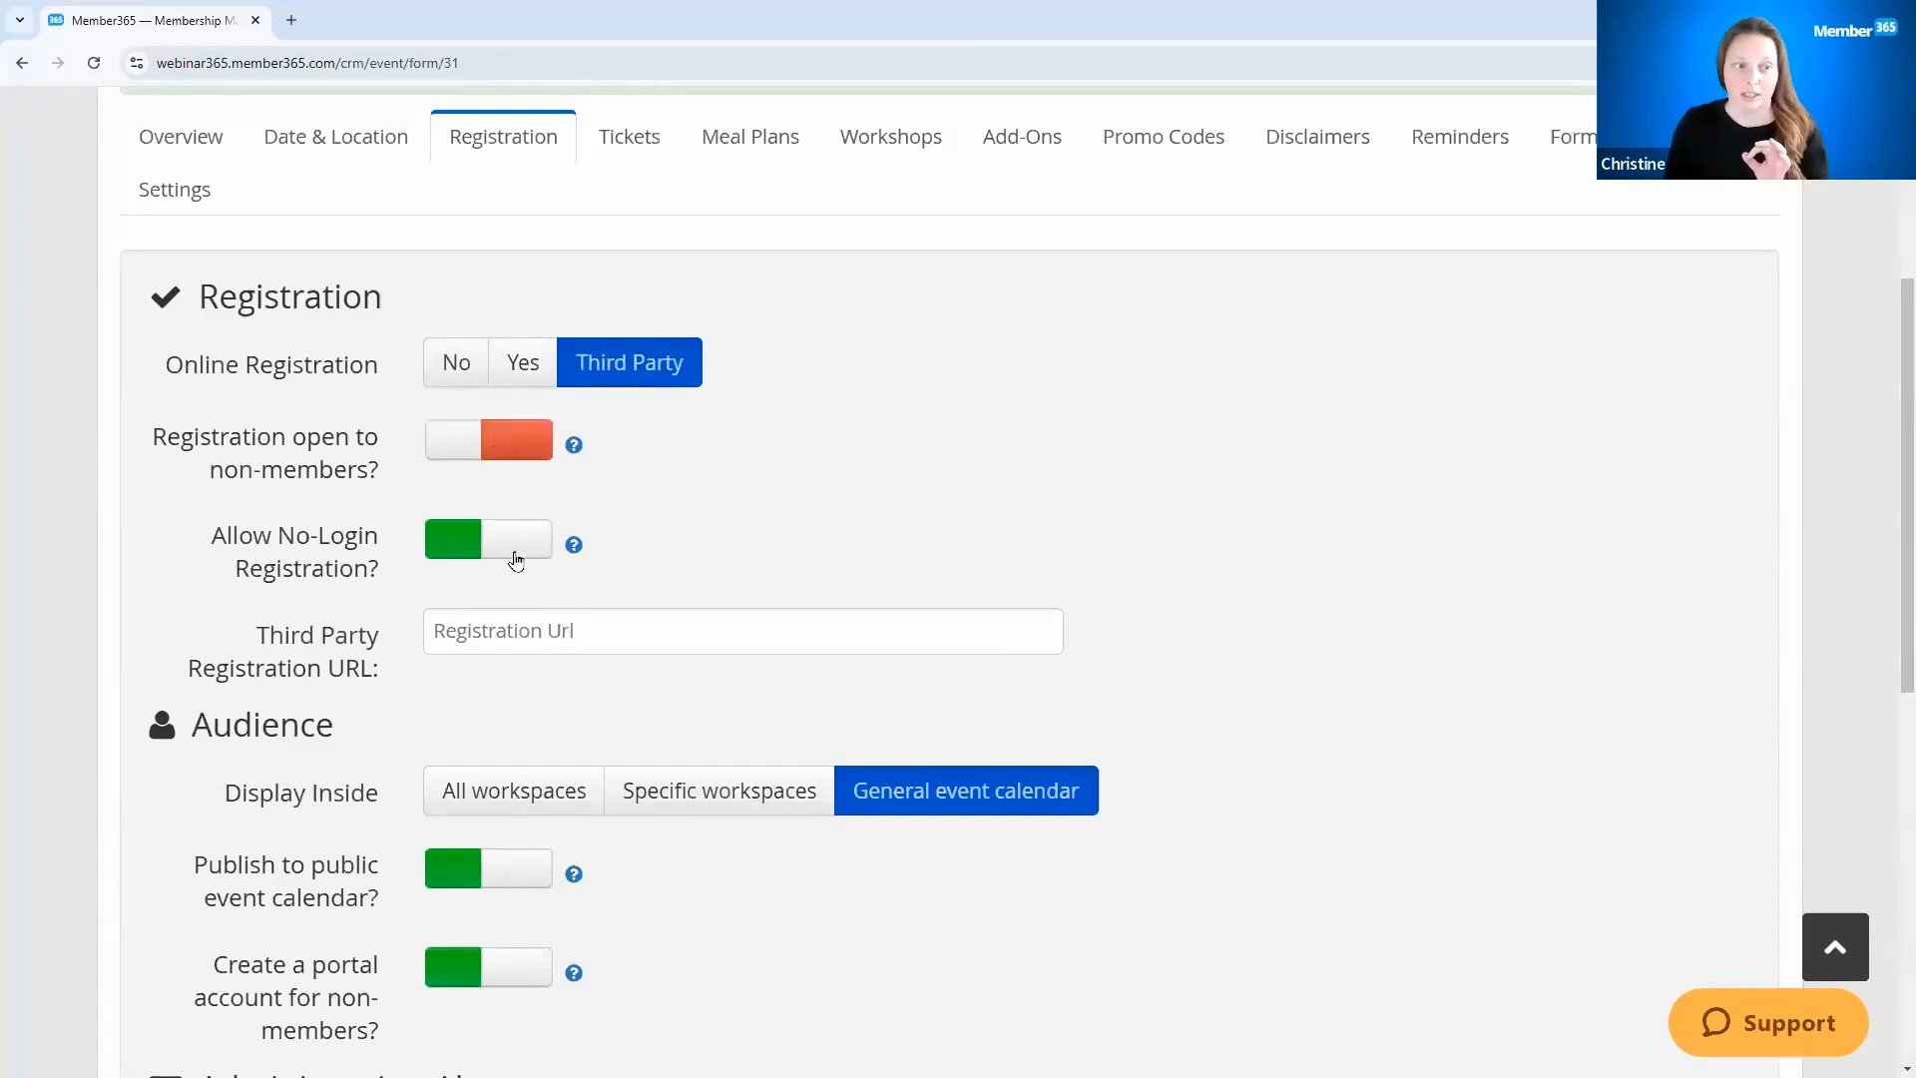
left_click(515, 544)
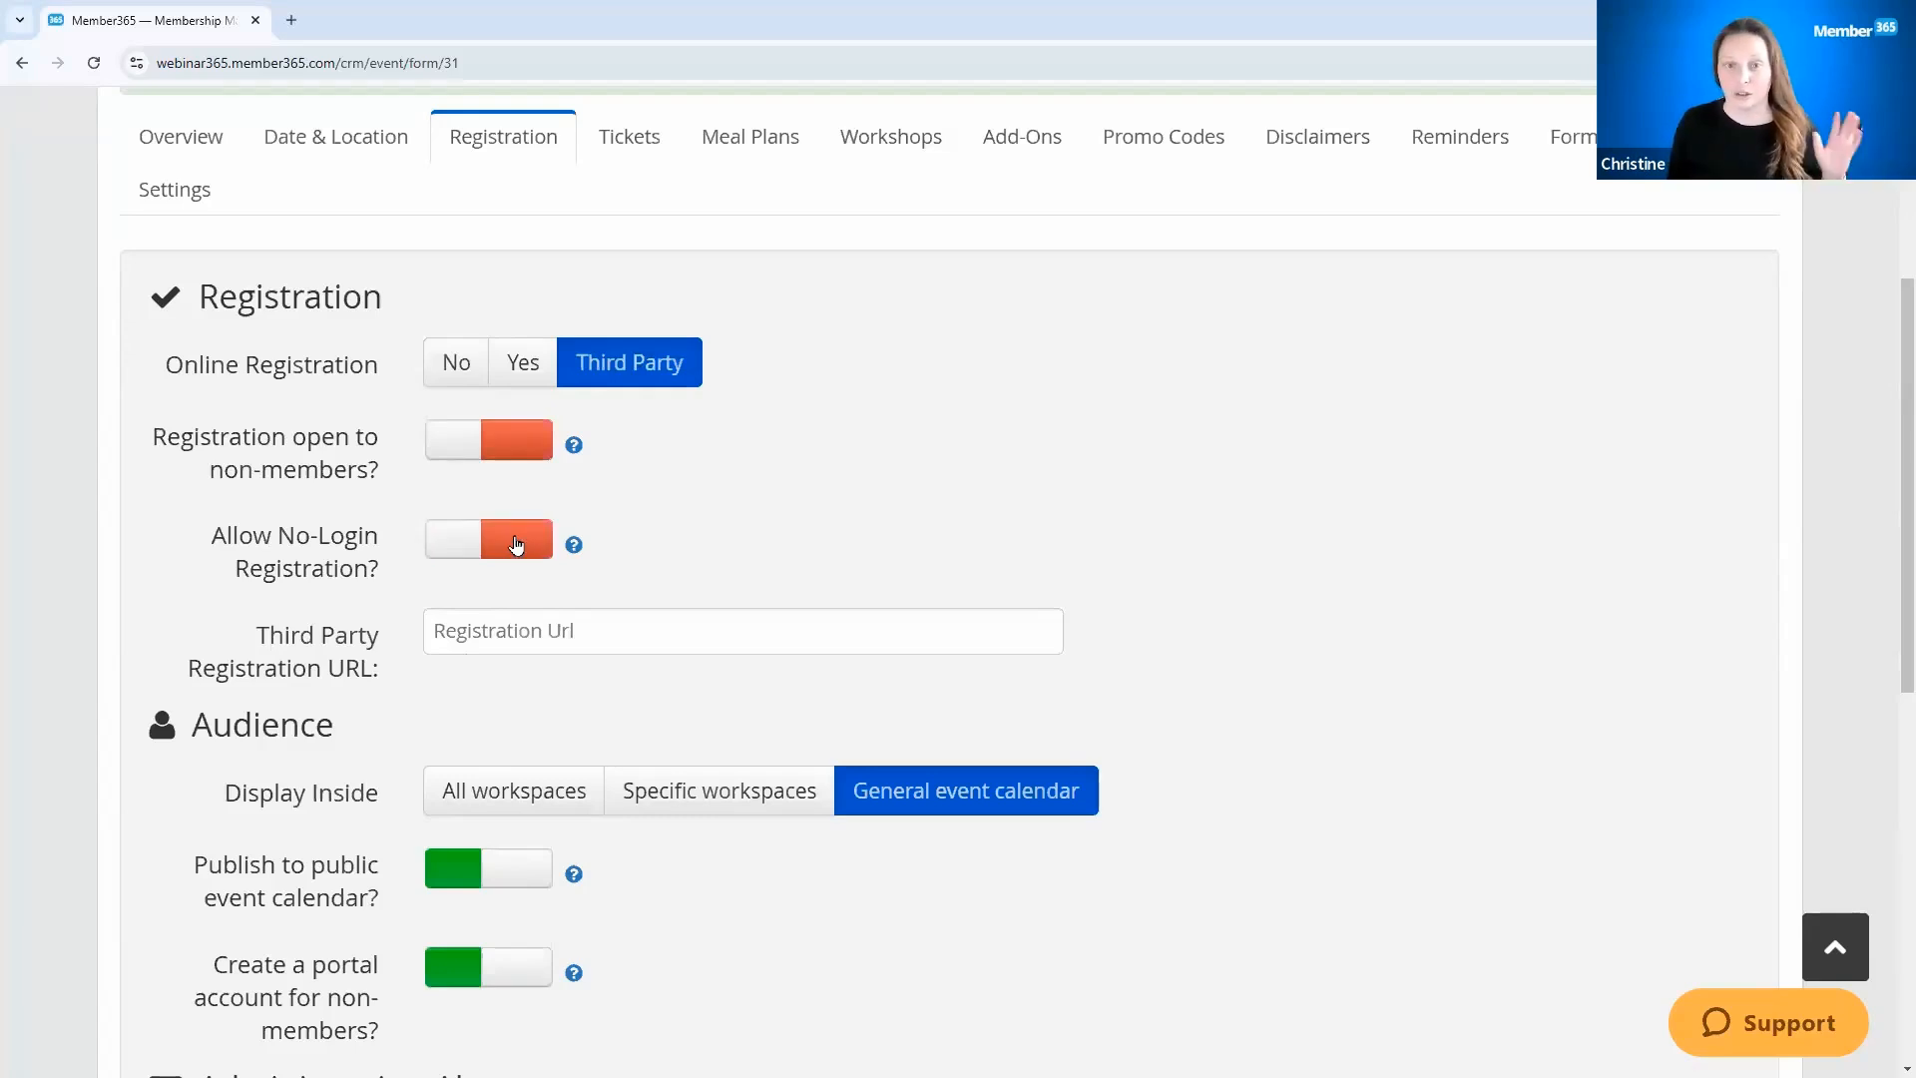
Step: Set Online Registration to Yes and turn on both non-member registration and no-login registration
left_click(520, 363)
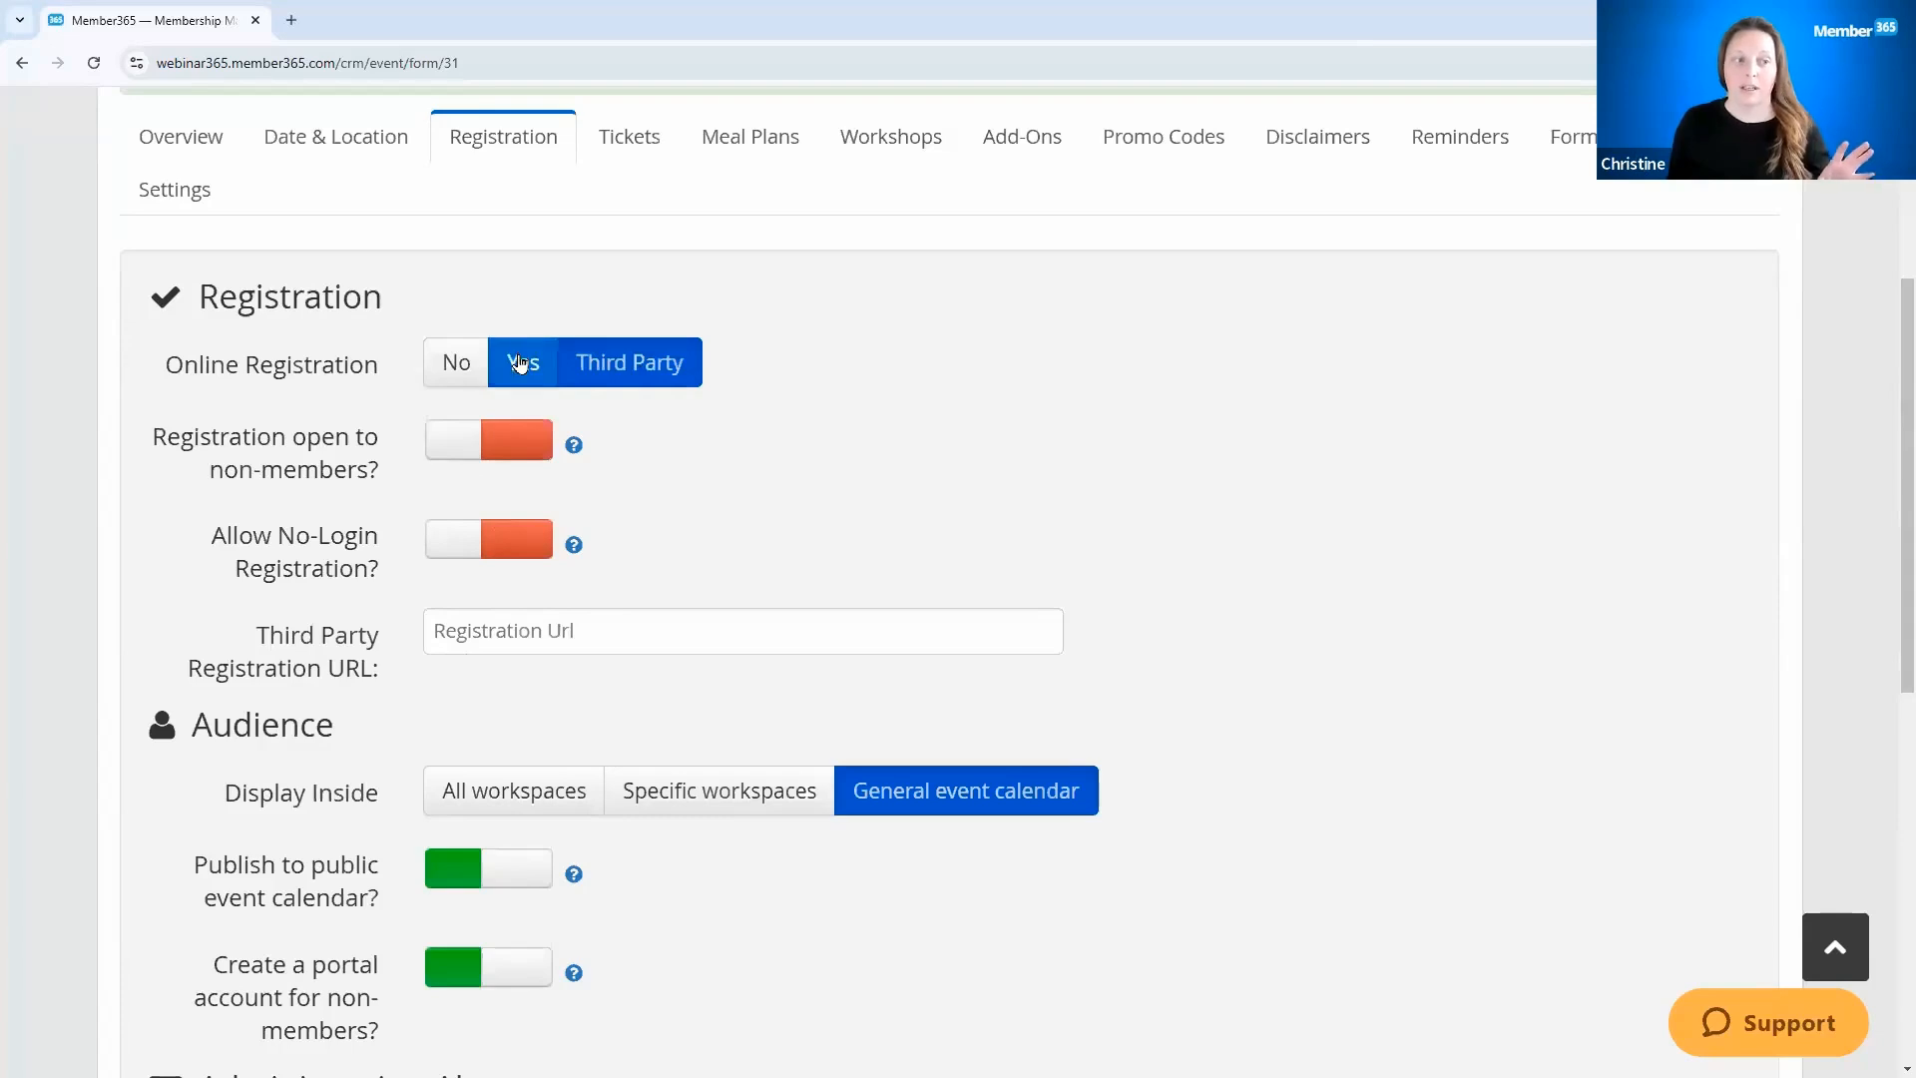
left_click(448, 440)
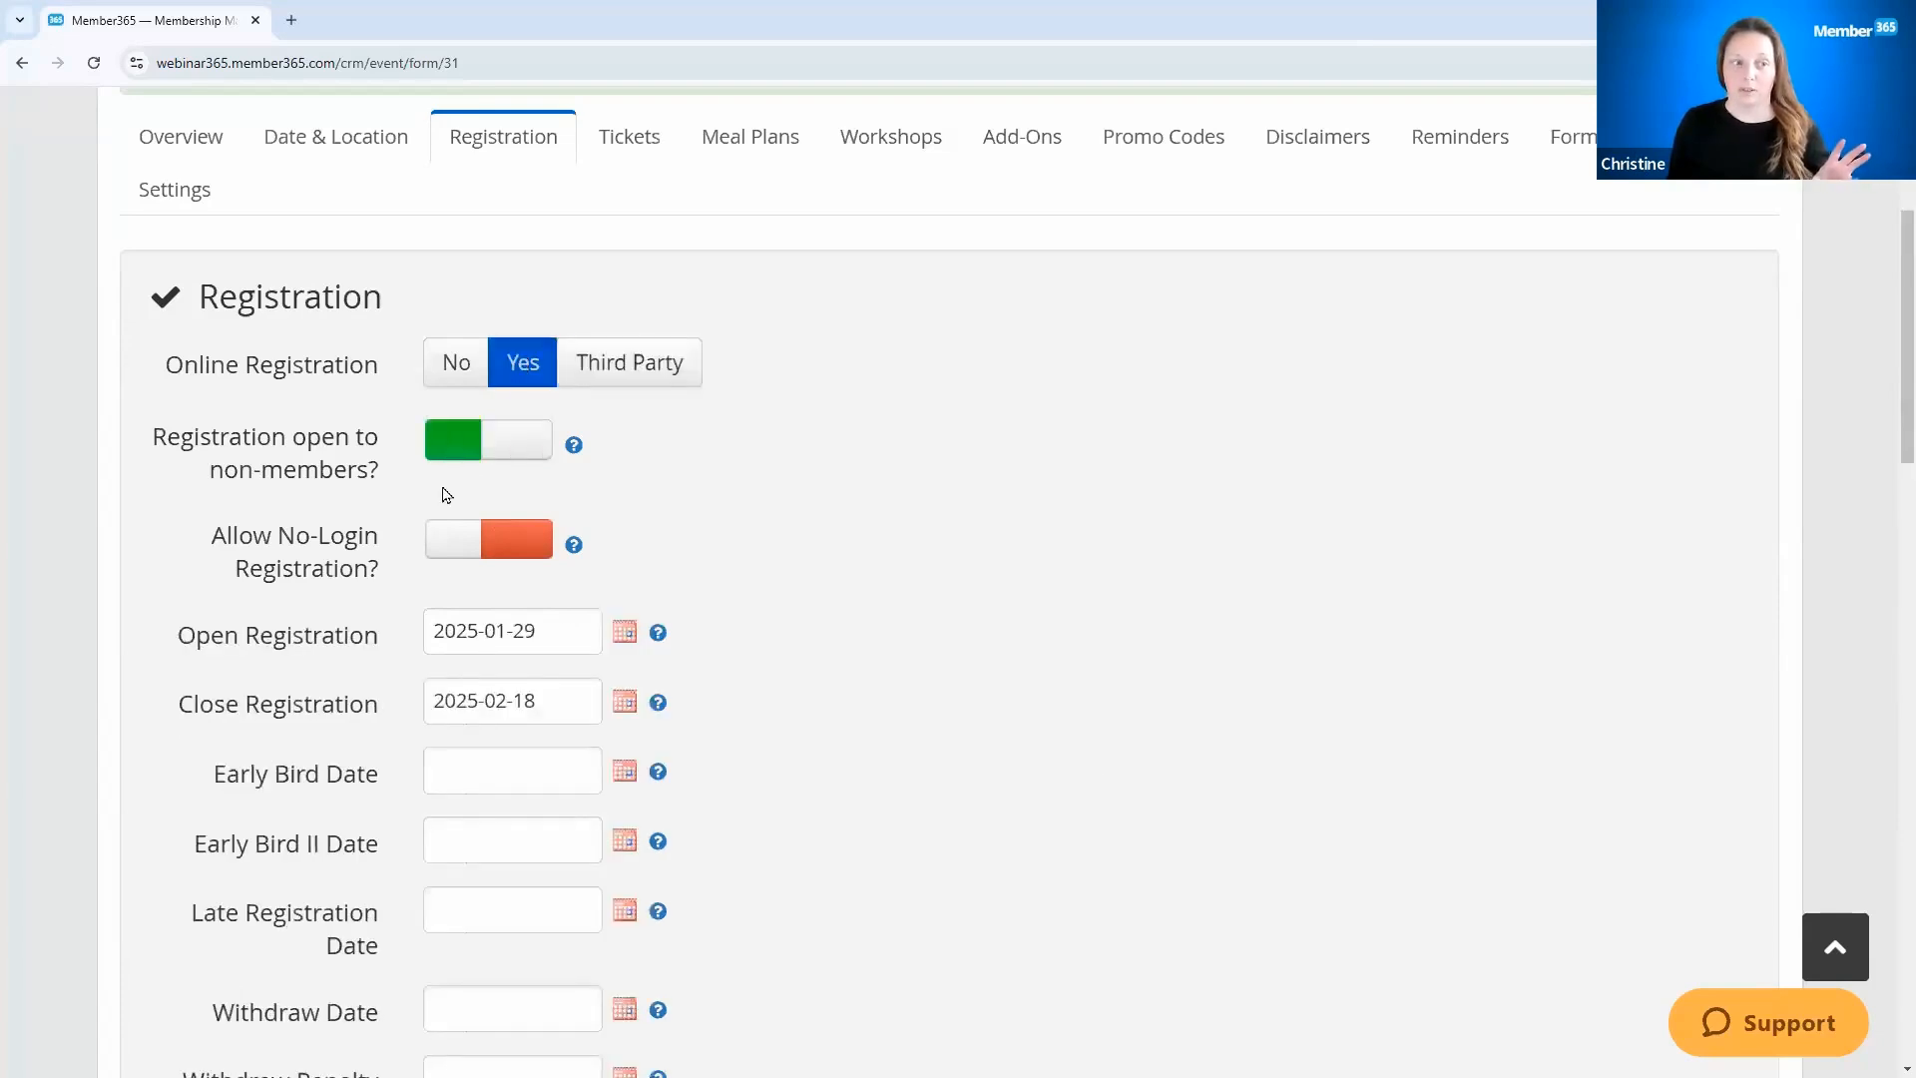
left_click(442, 547)
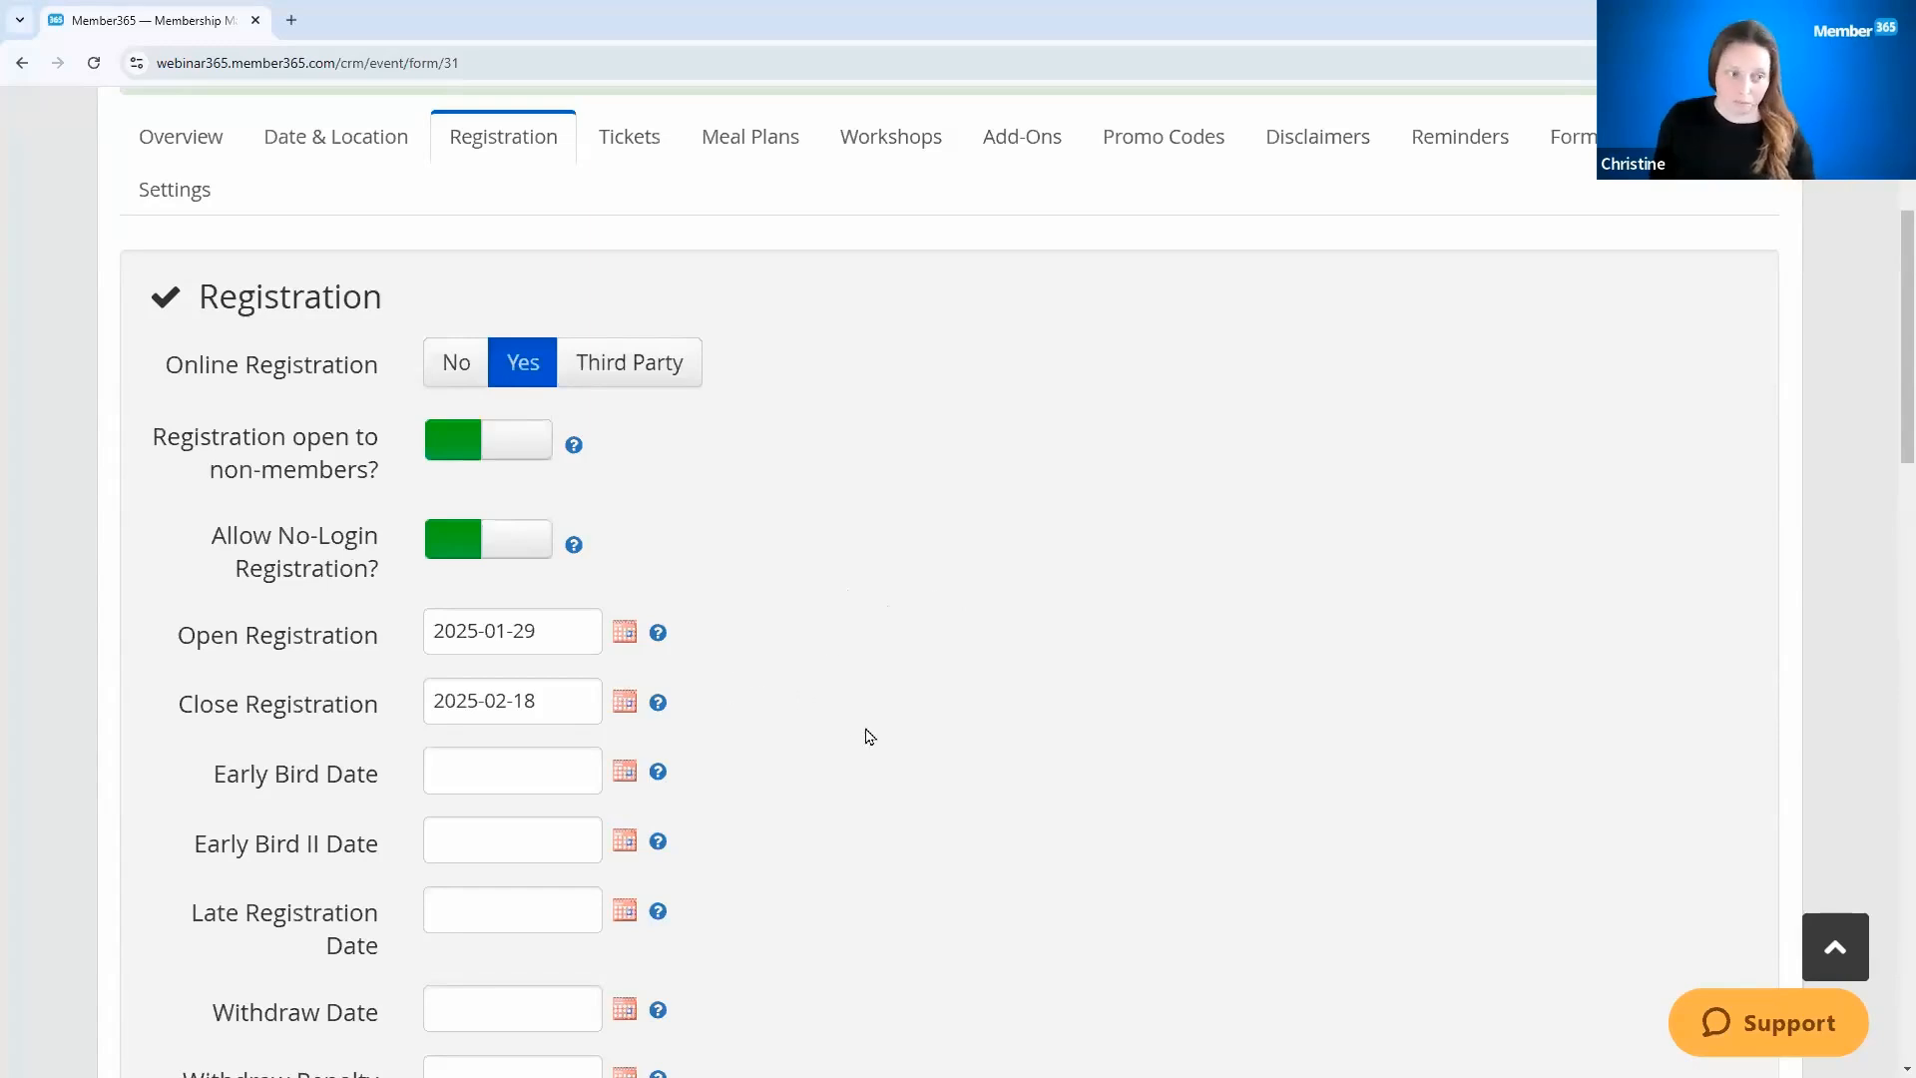
Step: Copy the Open Registration date 2025-01-29 into the Withdraw Date
scroll(869, 737, "down", 4)
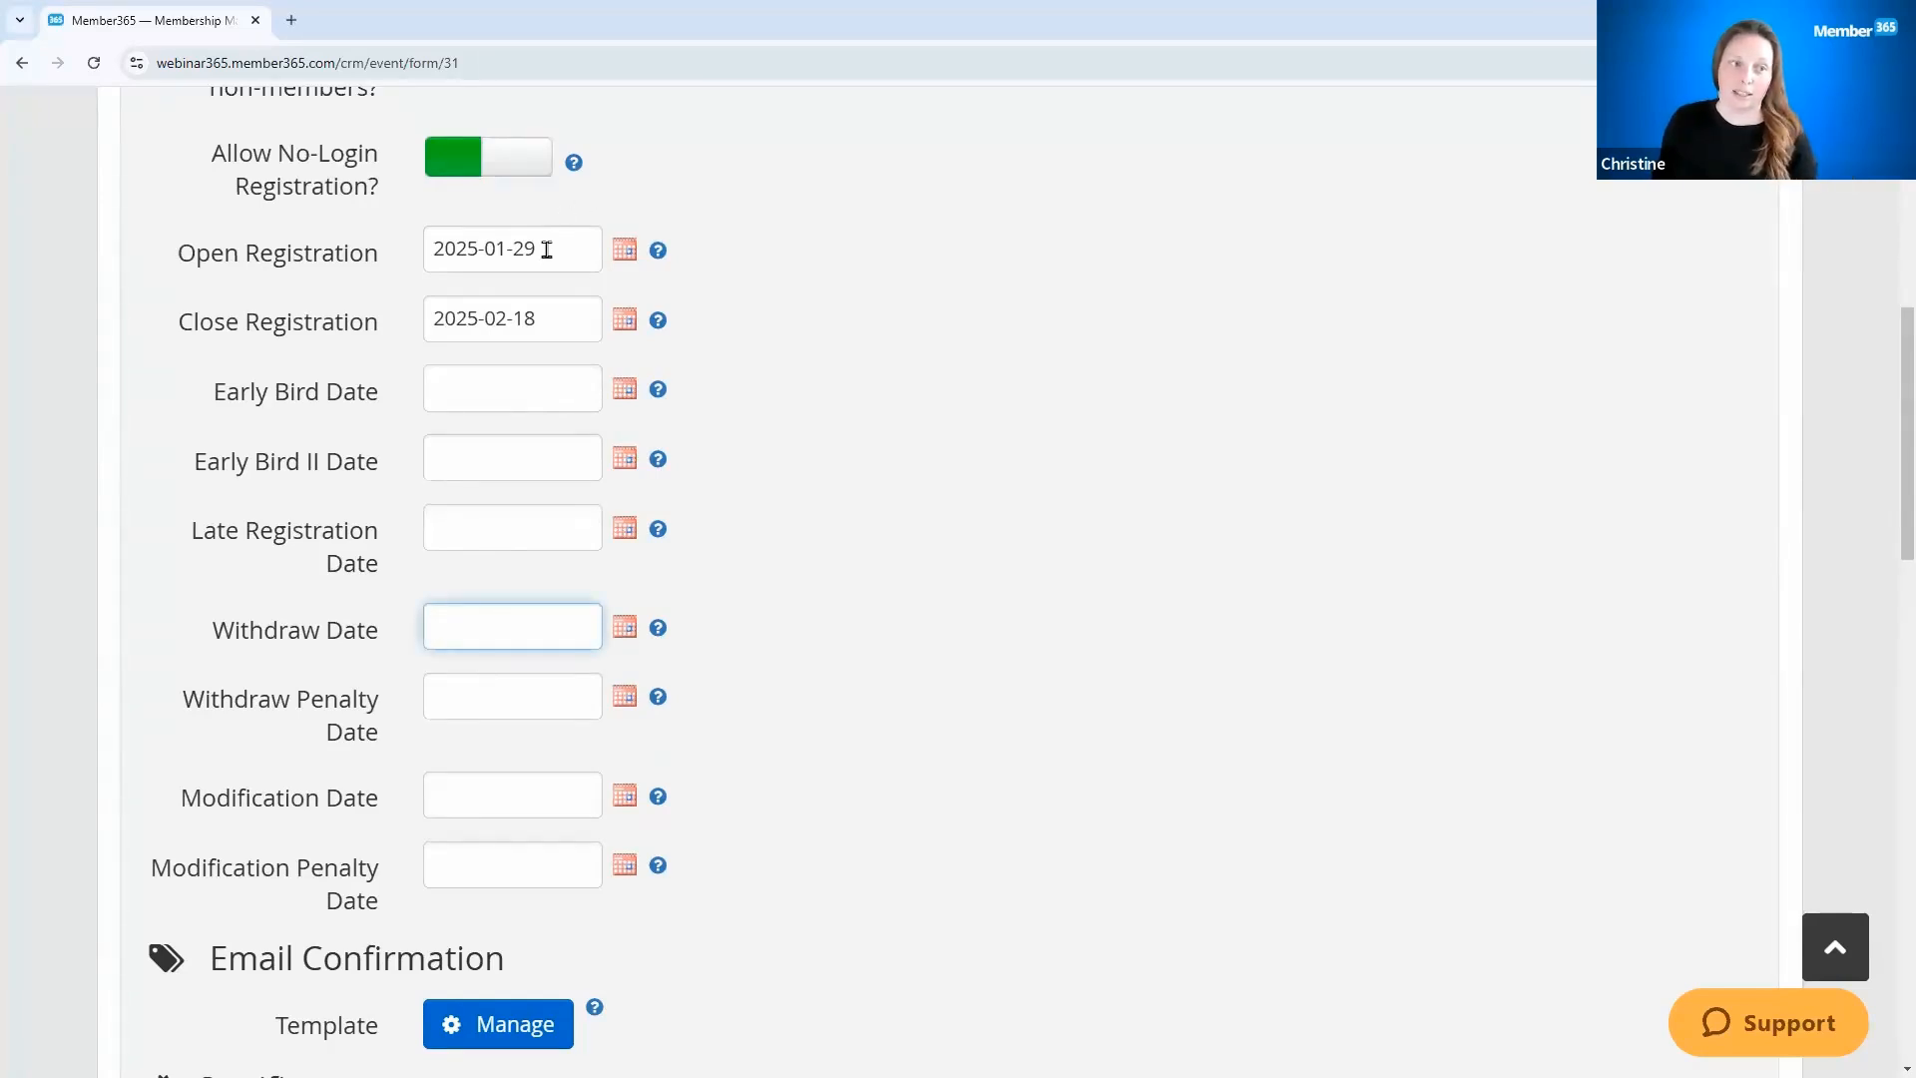
left_click_drag(547, 250, 427, 267)
key("ctrl+c")
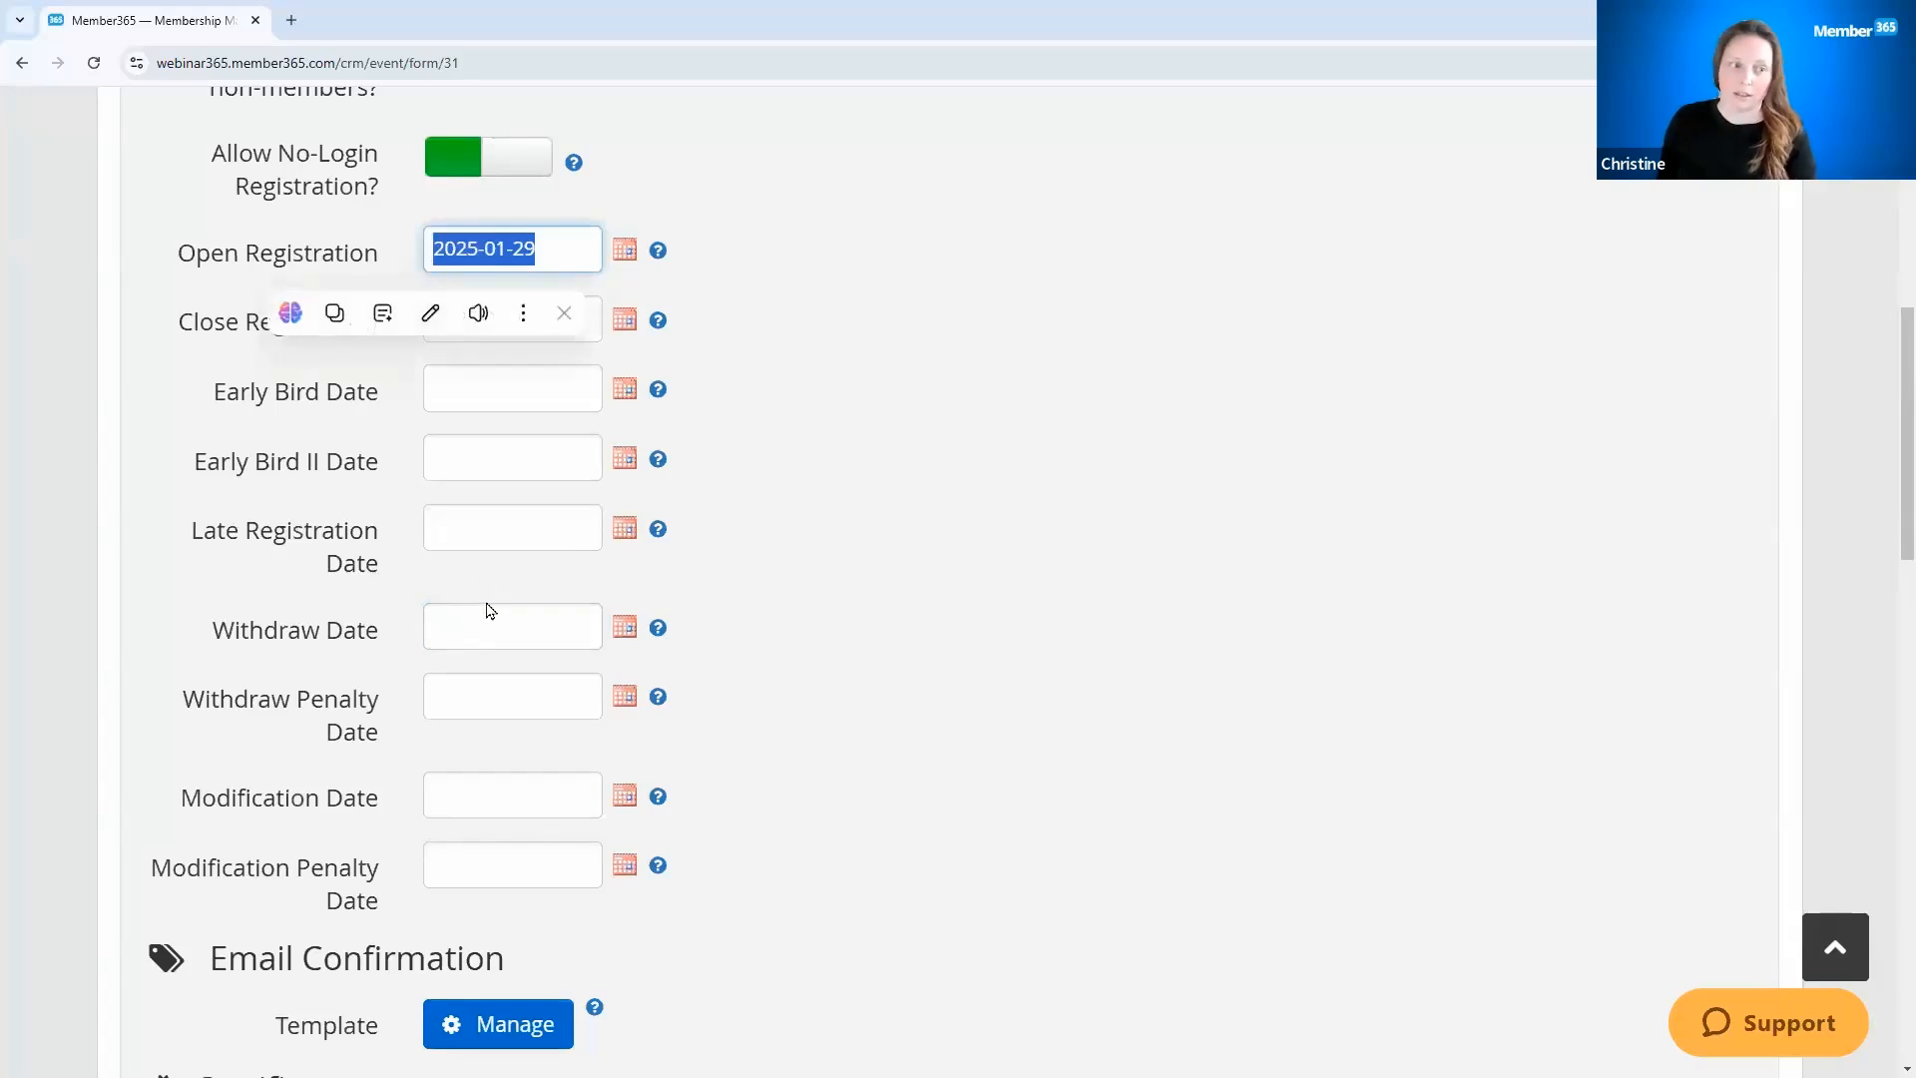
left_click(465, 626)
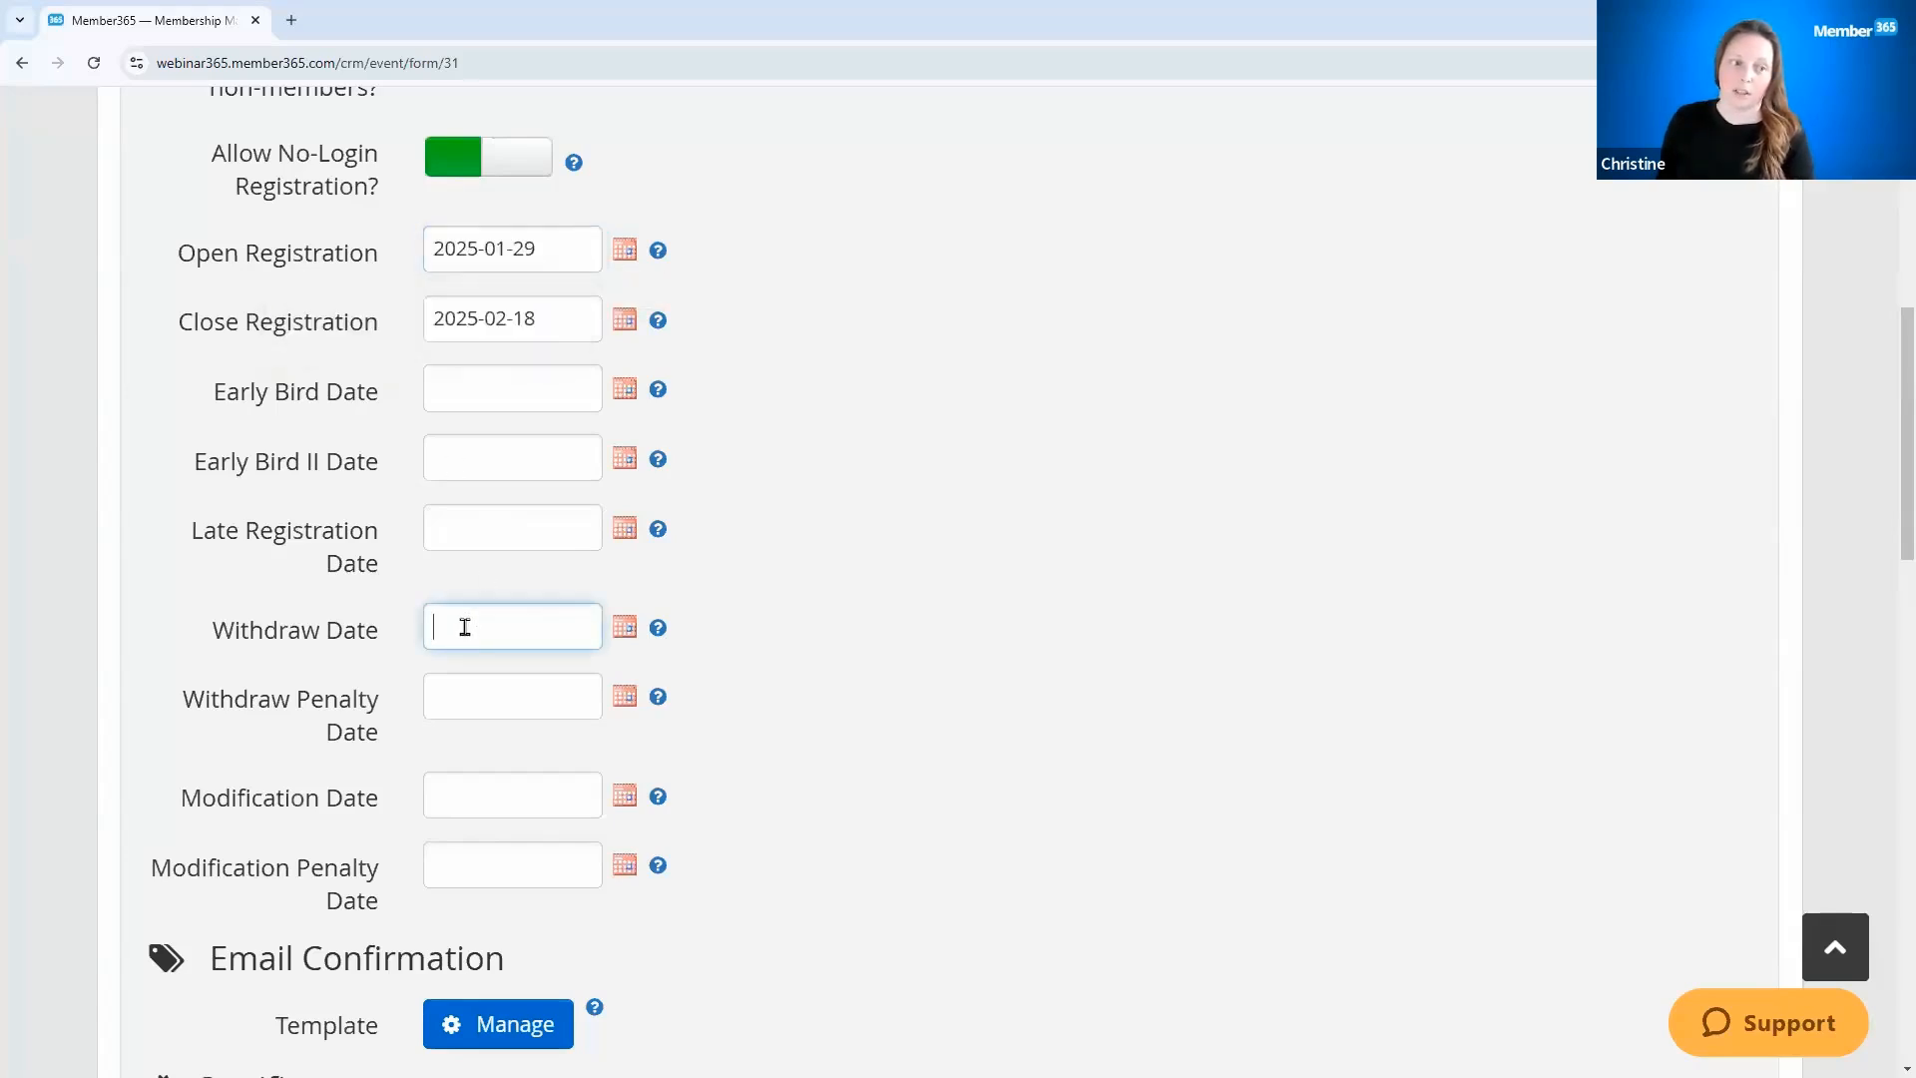
key("ctrl+v")
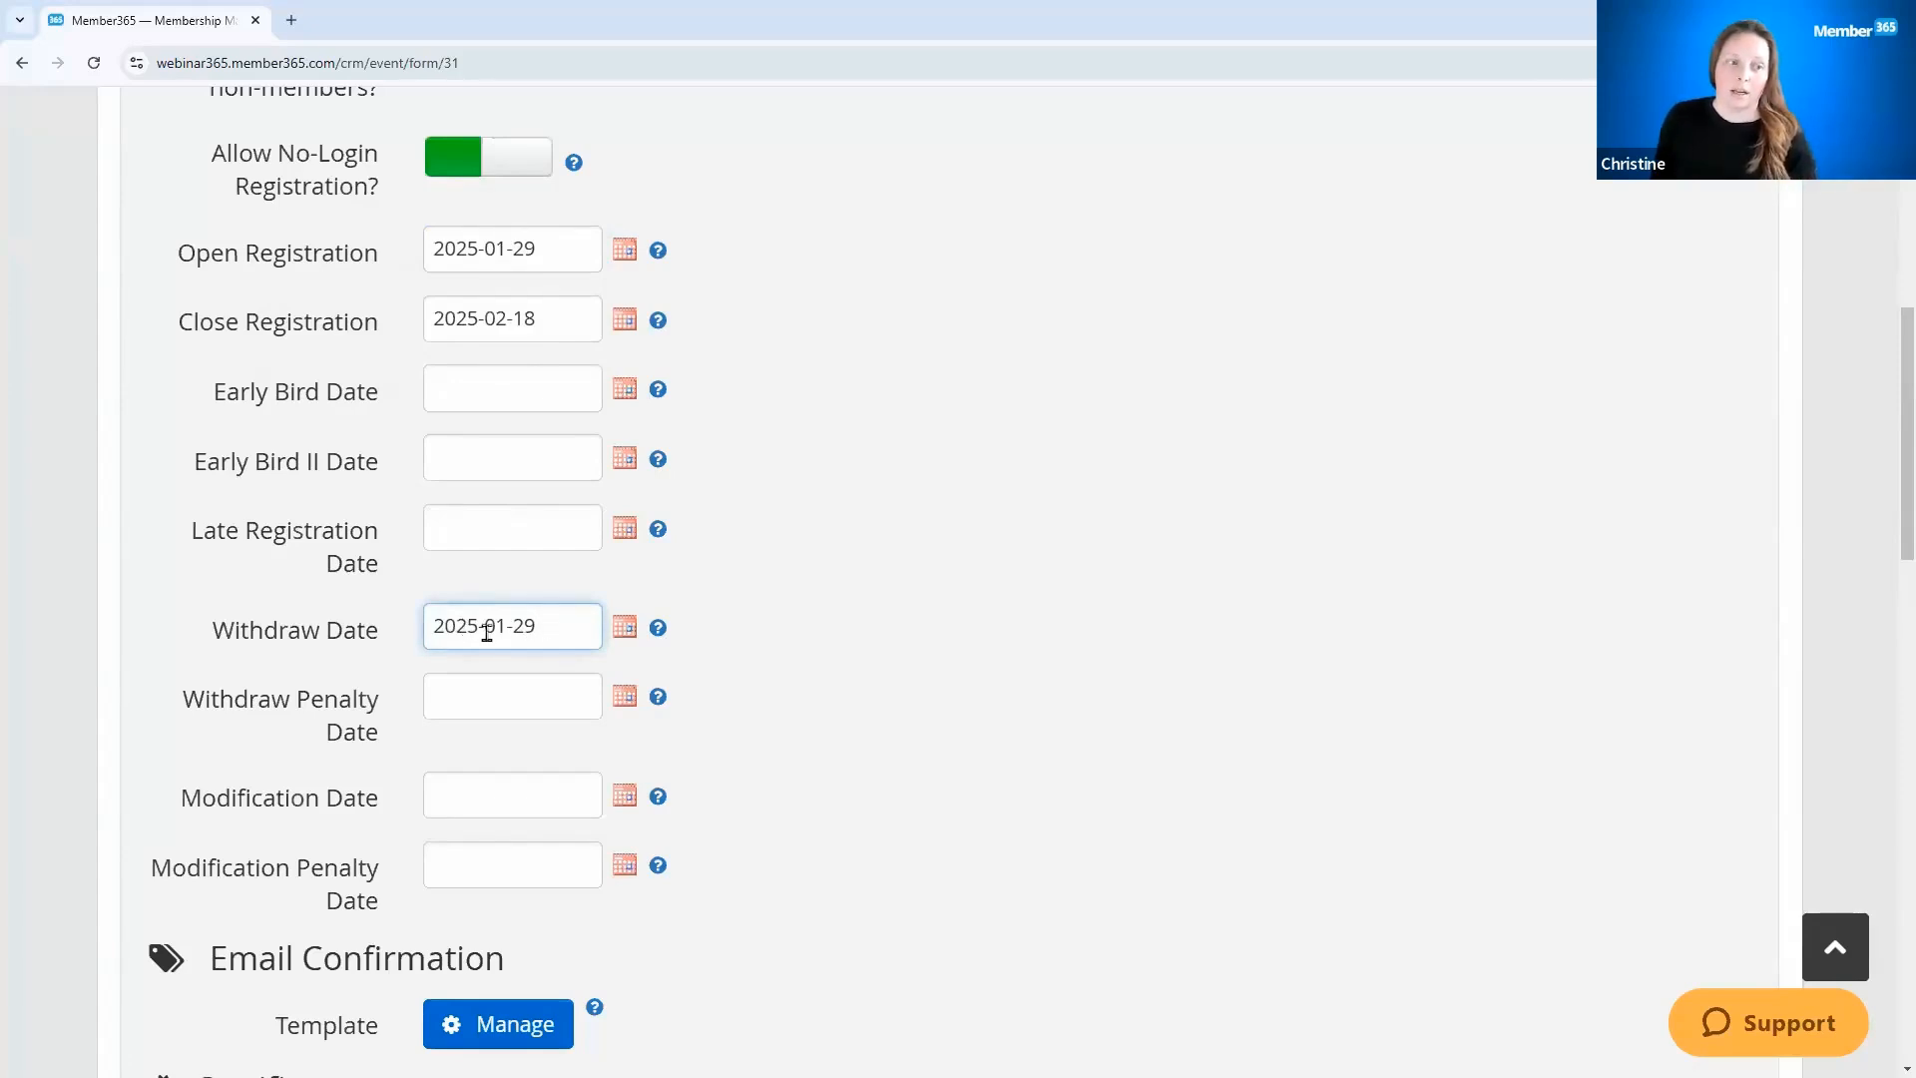
Step: Clear the Withdraw Date and check the calendar for the Withdraw Penalty Date without picking a date
triple_click(451, 624)
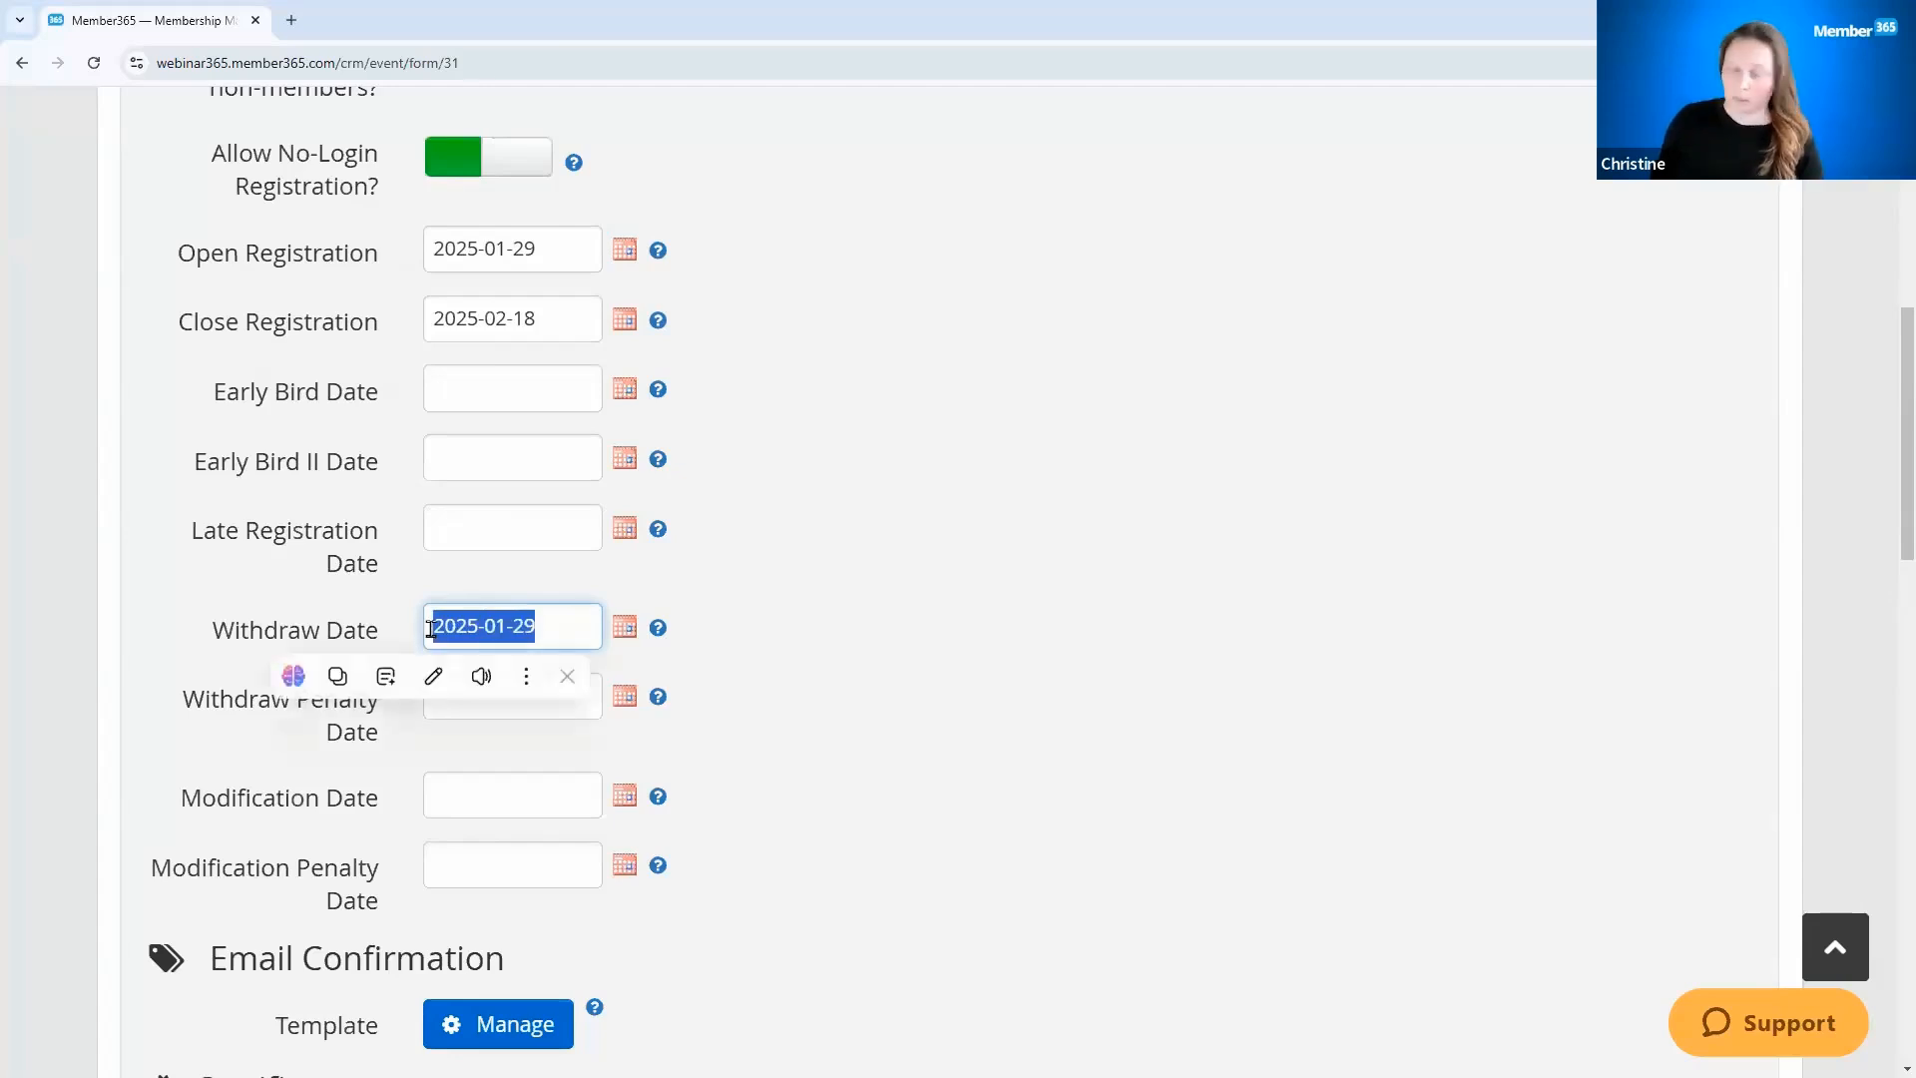
key("BackSpace")
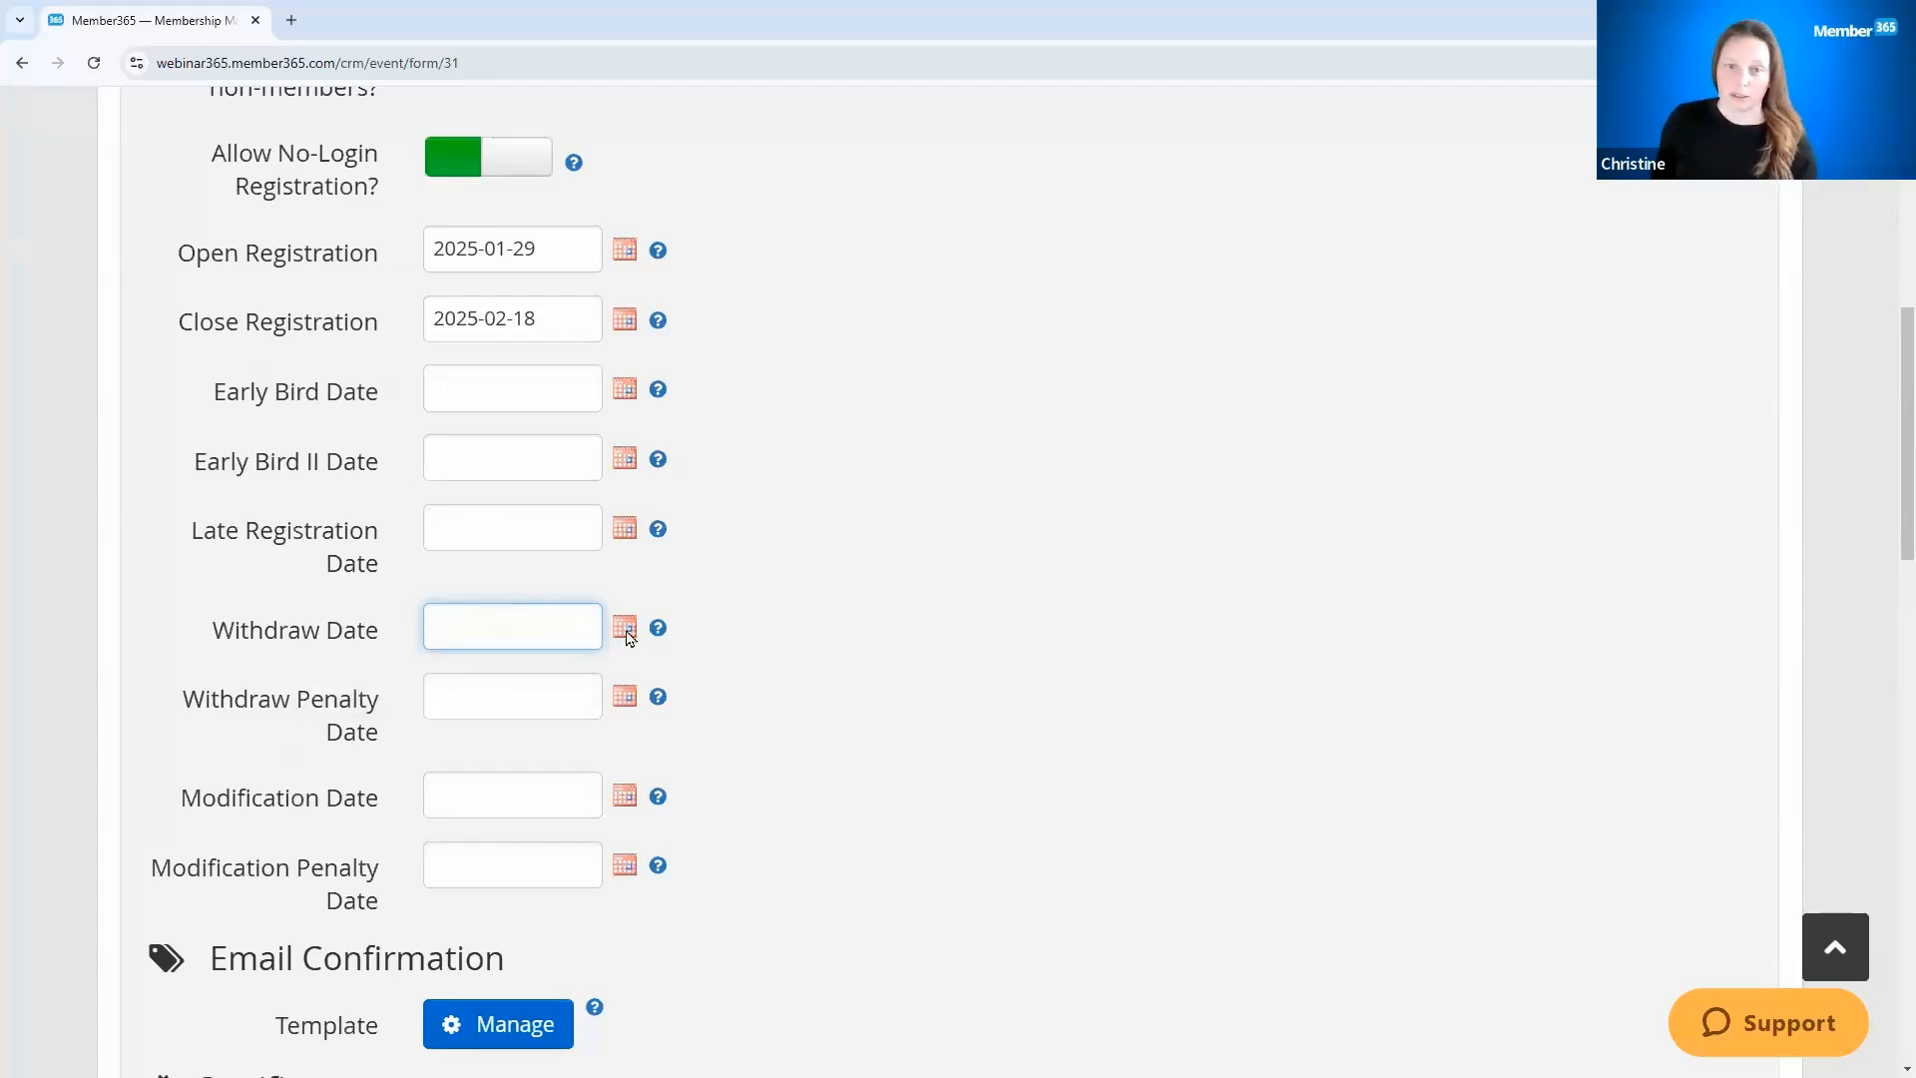
left_click(629, 703)
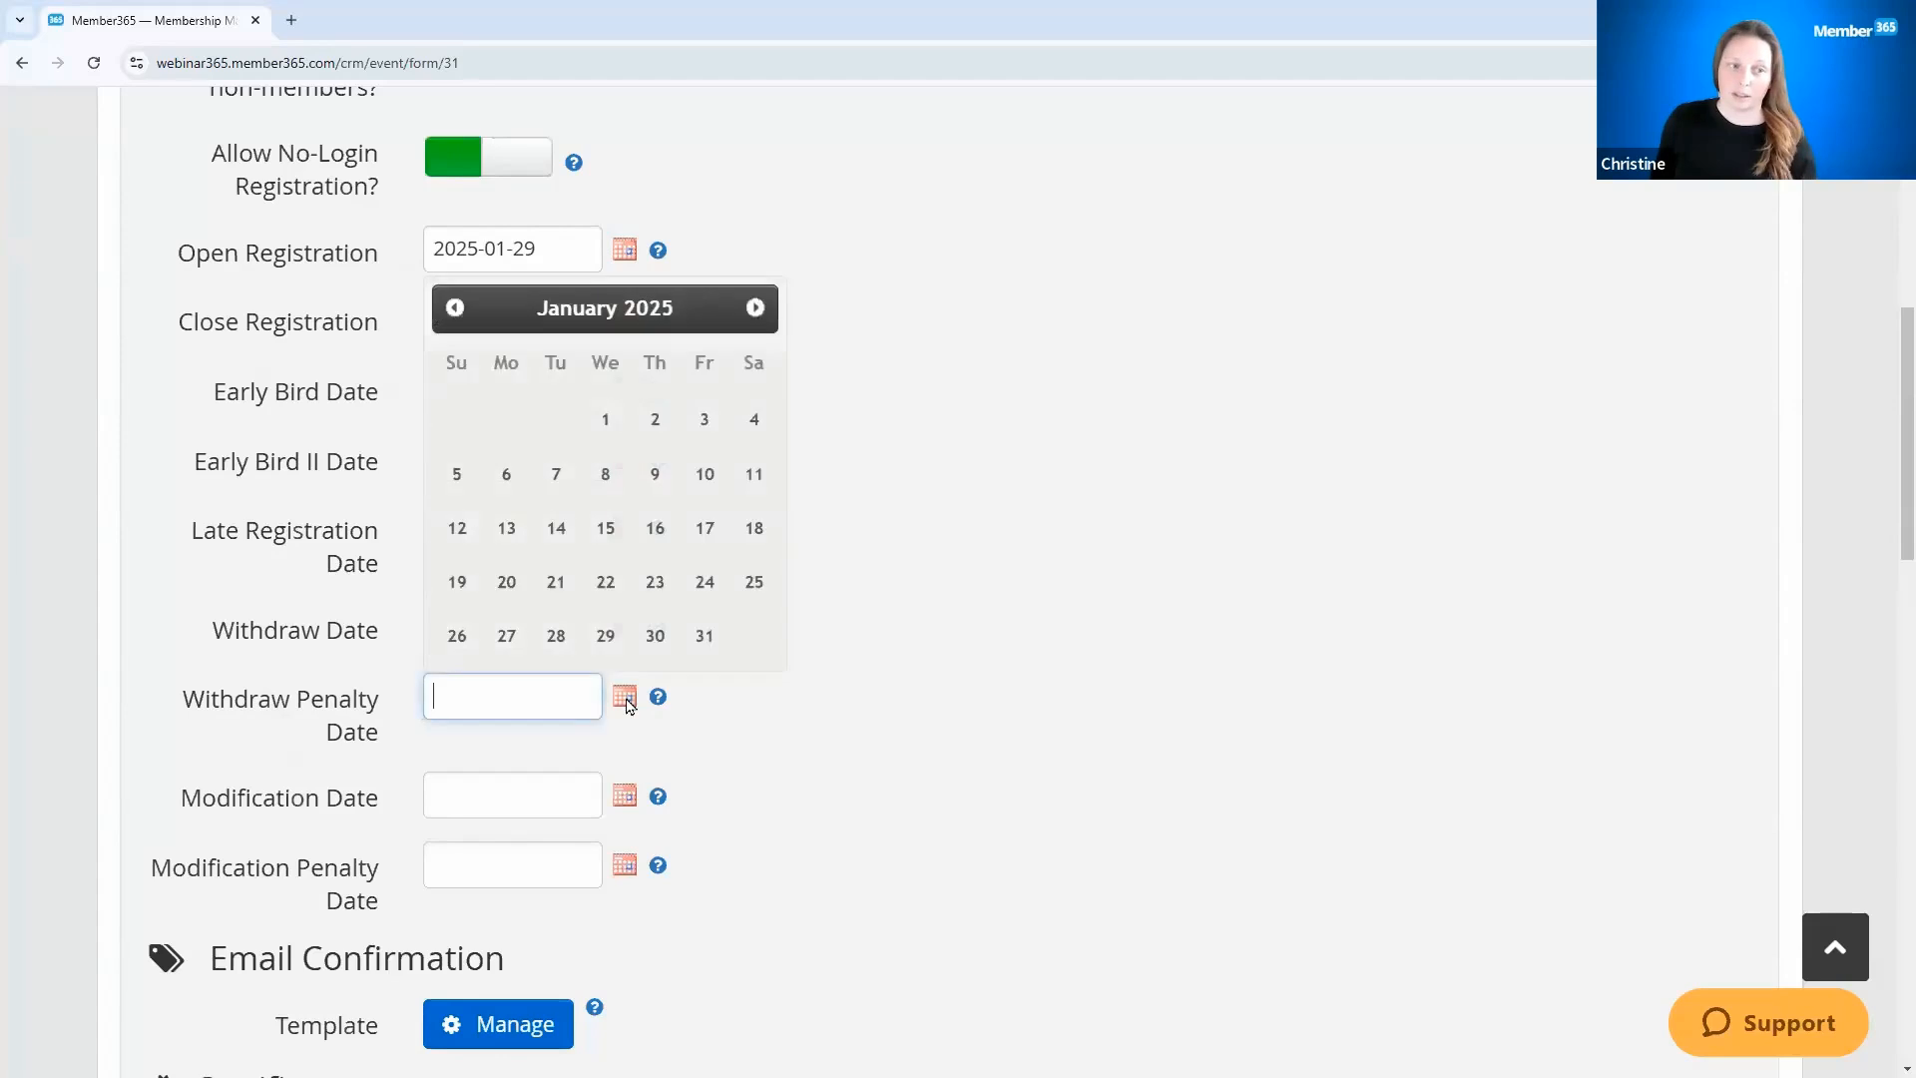
left_click(787, 740)
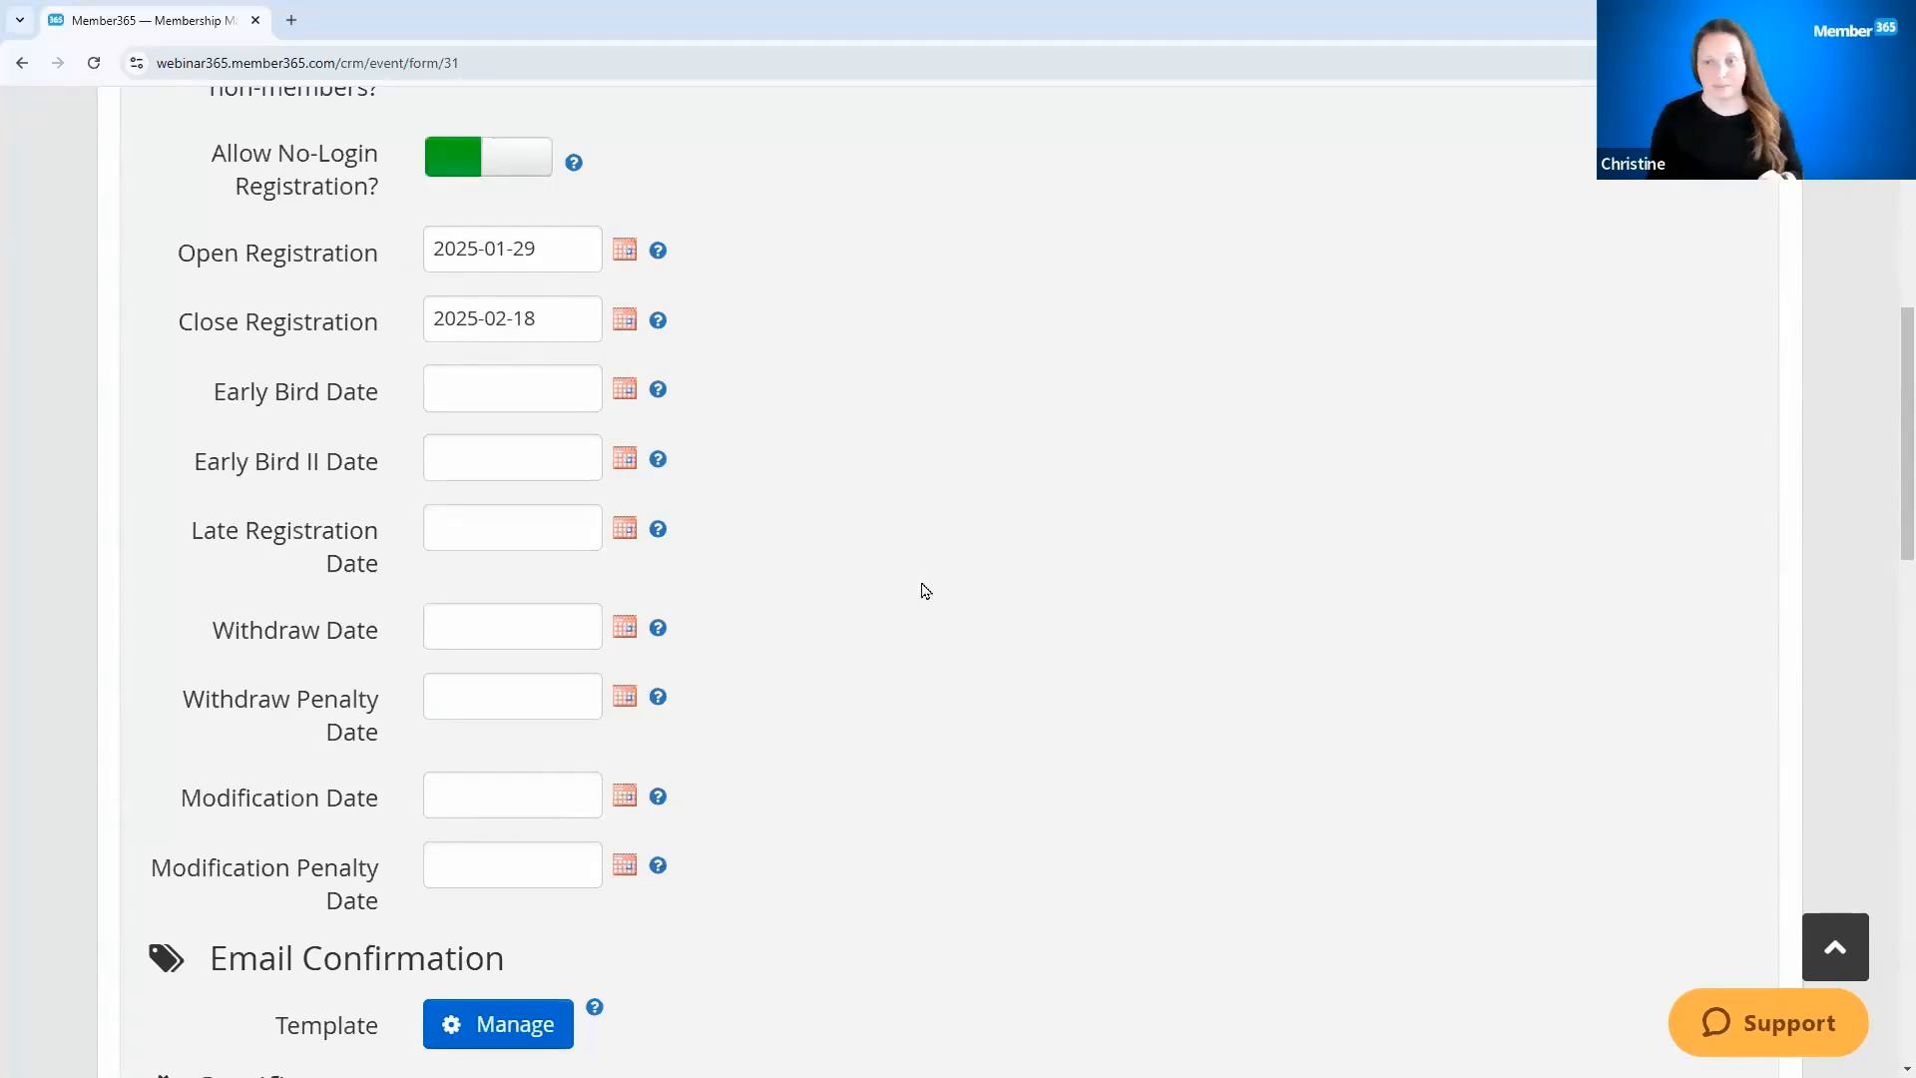
Step: Examine the registration email confirmation template's subject and message fields and close it without entering any text
scroll(980, 643, "down", 4)
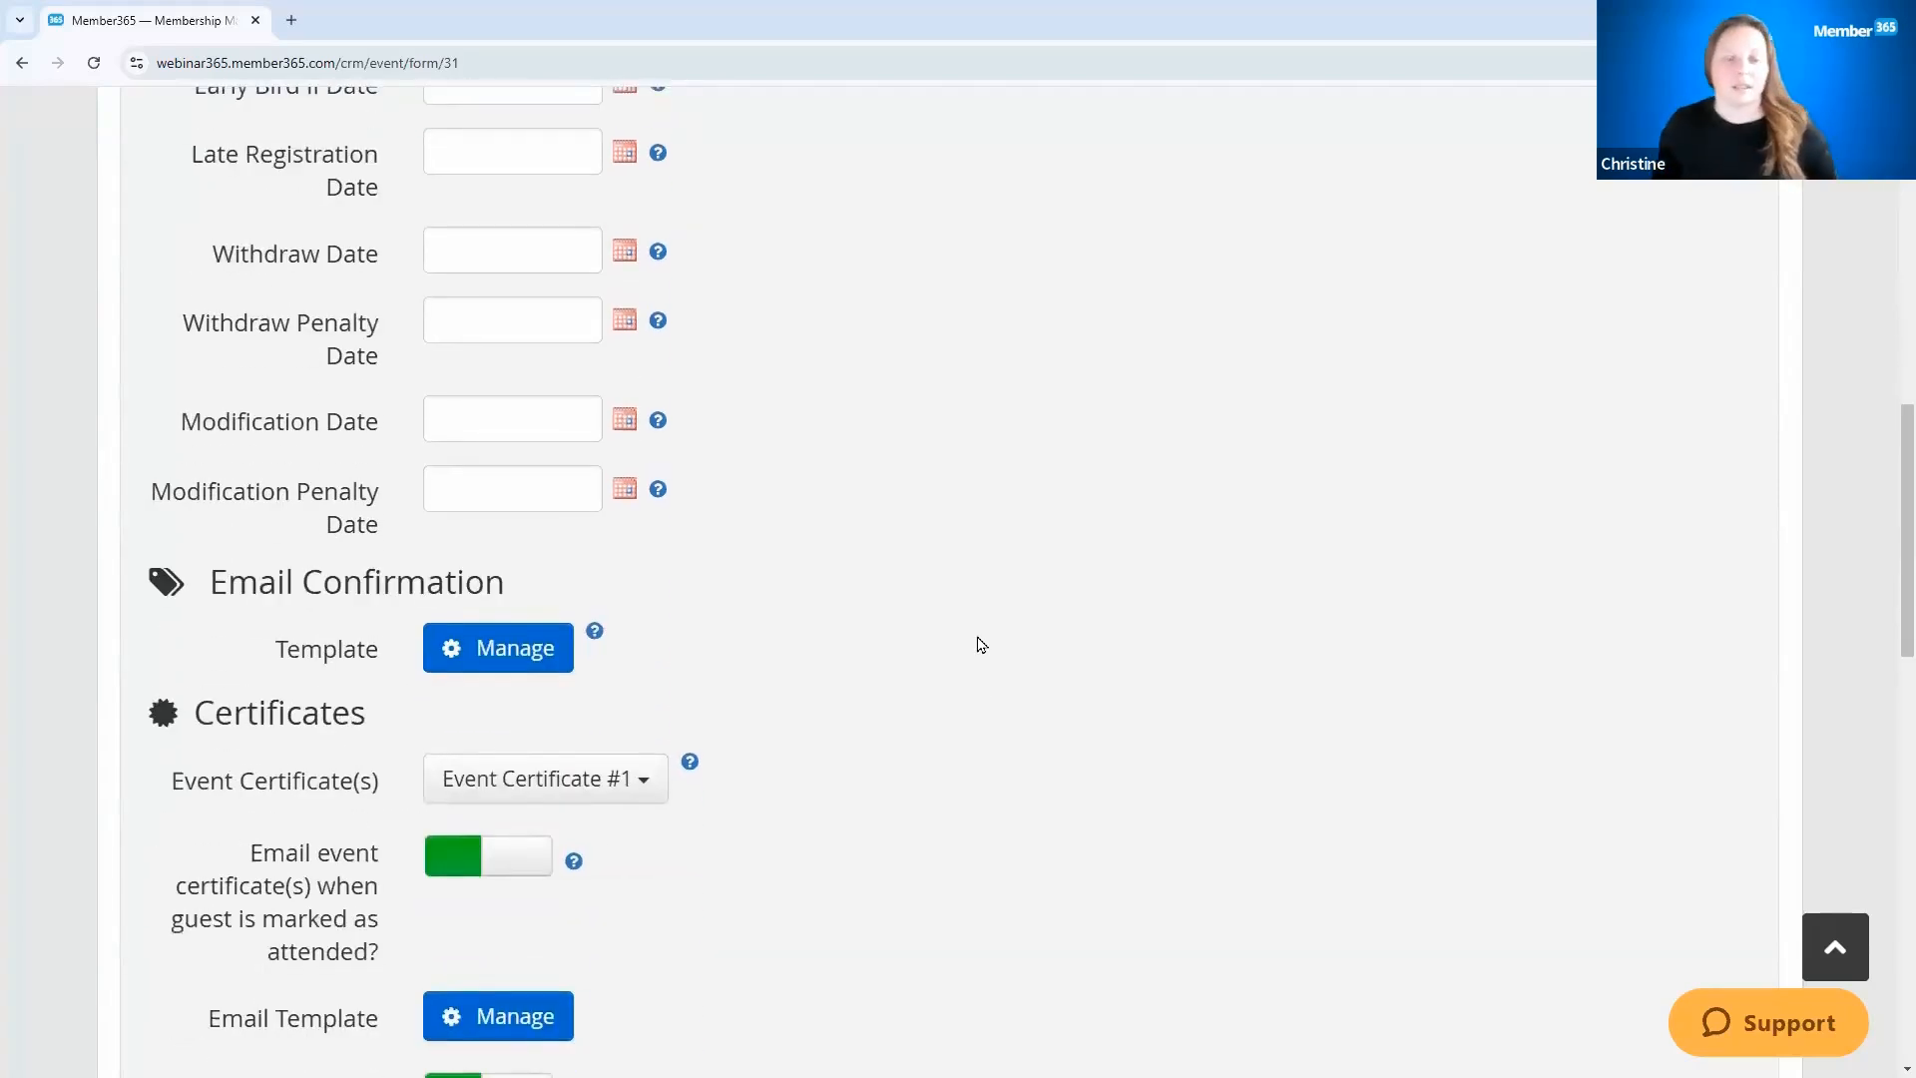
scroll(981, 644, "down", 1)
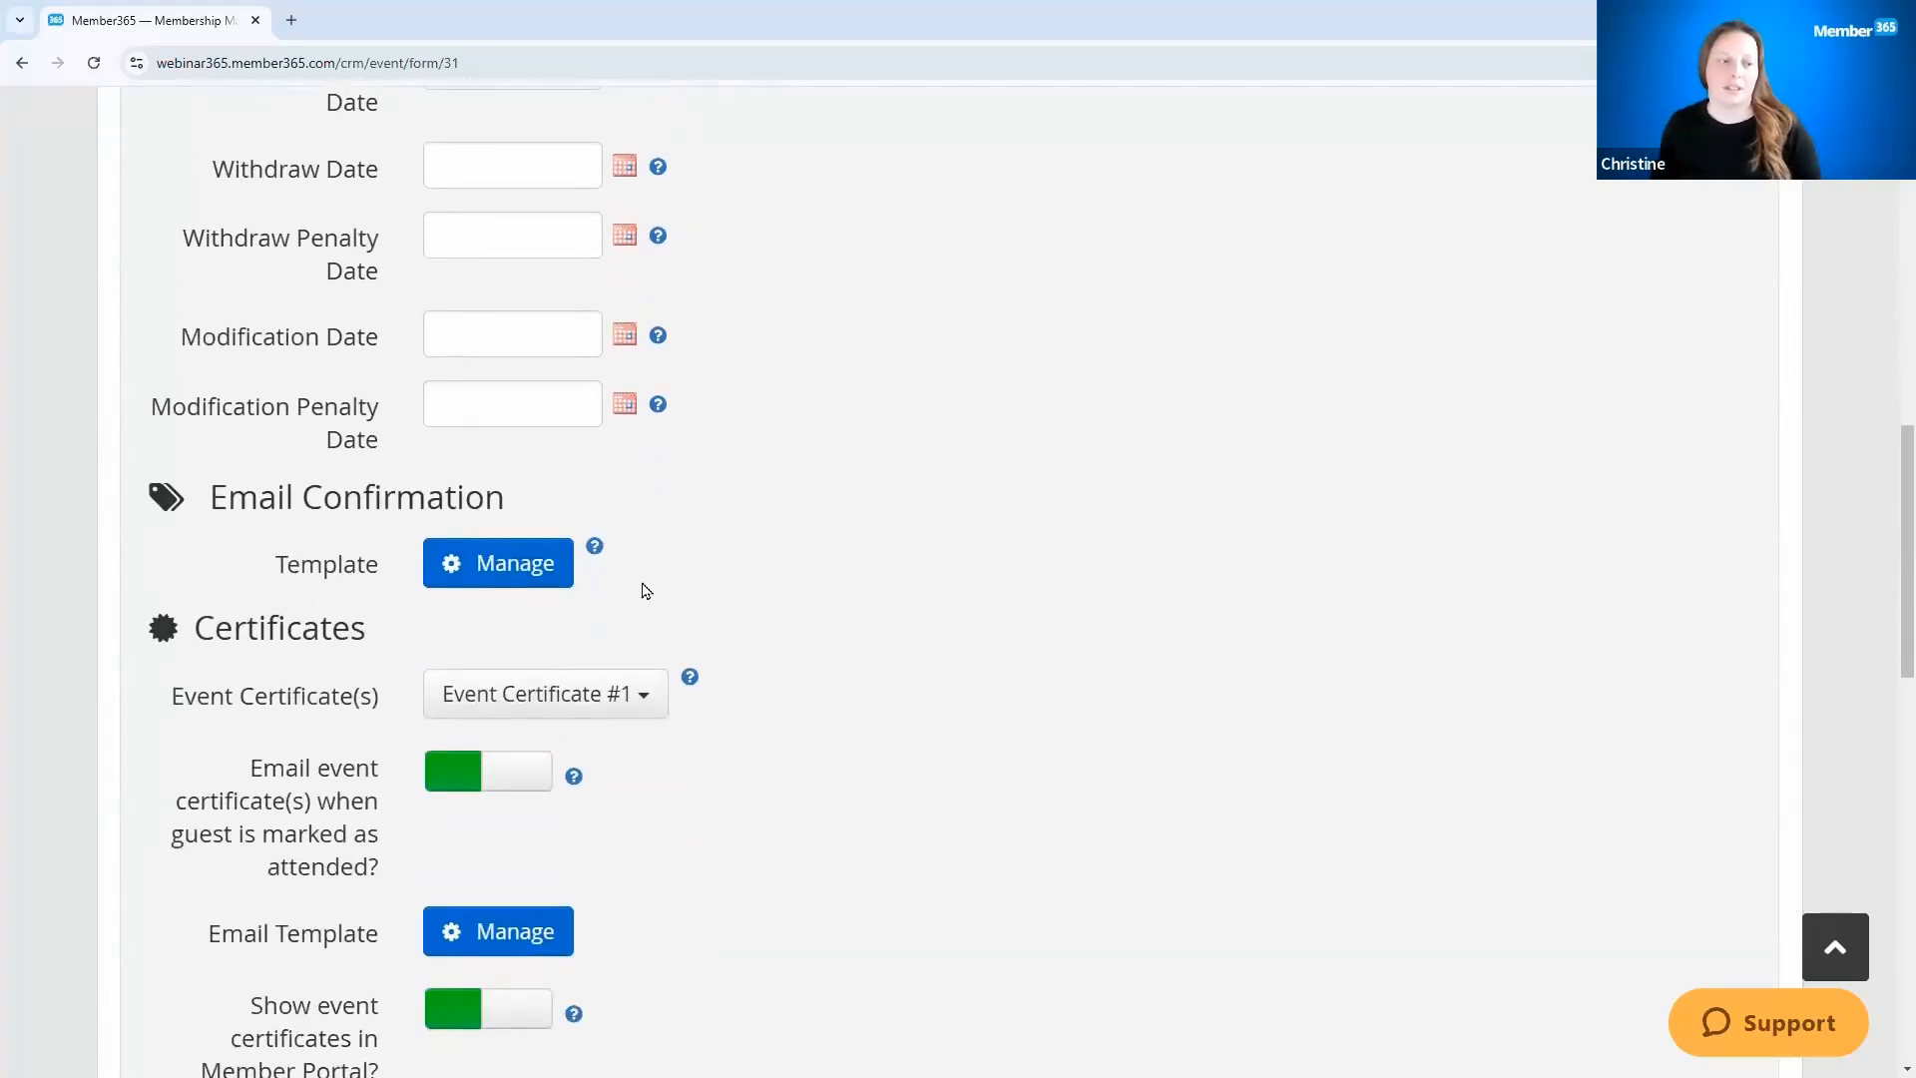
left_click(452, 565)
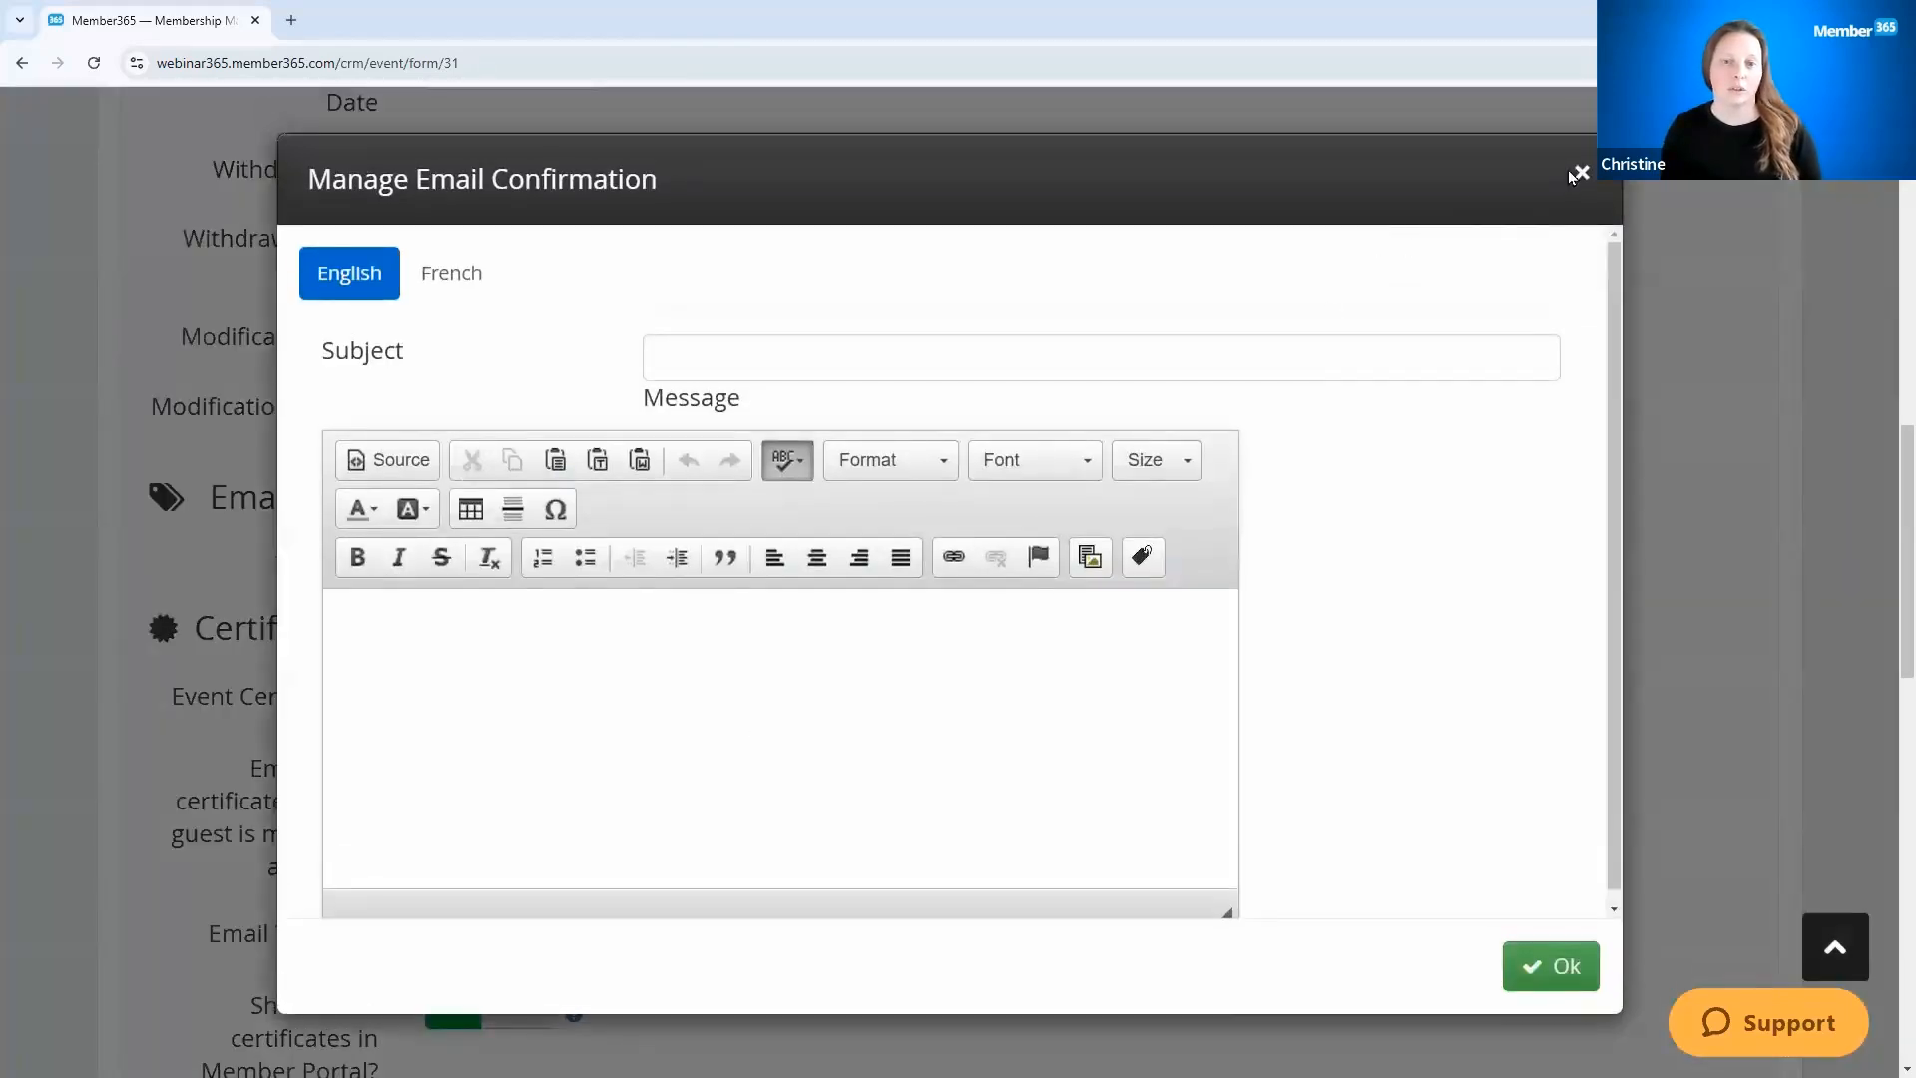
left_click(1087, 352)
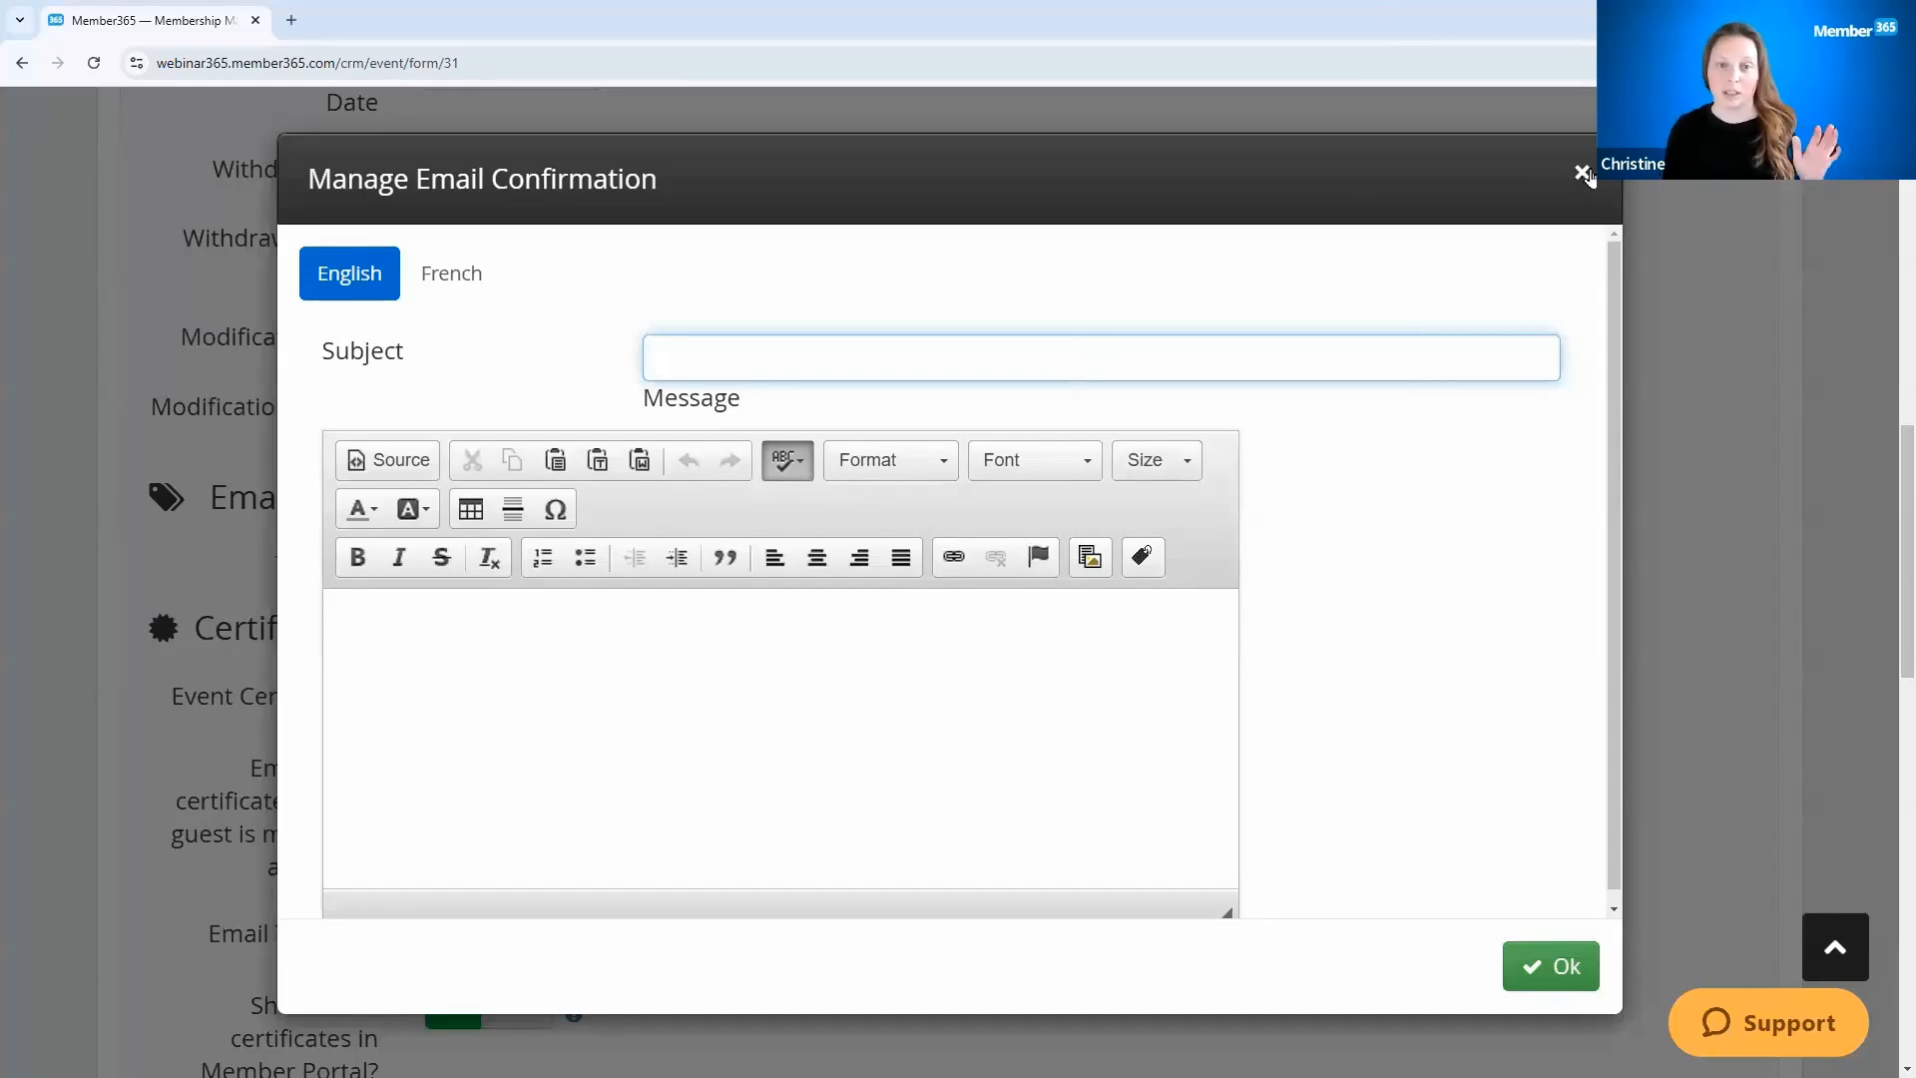
left_click(1547, 968)
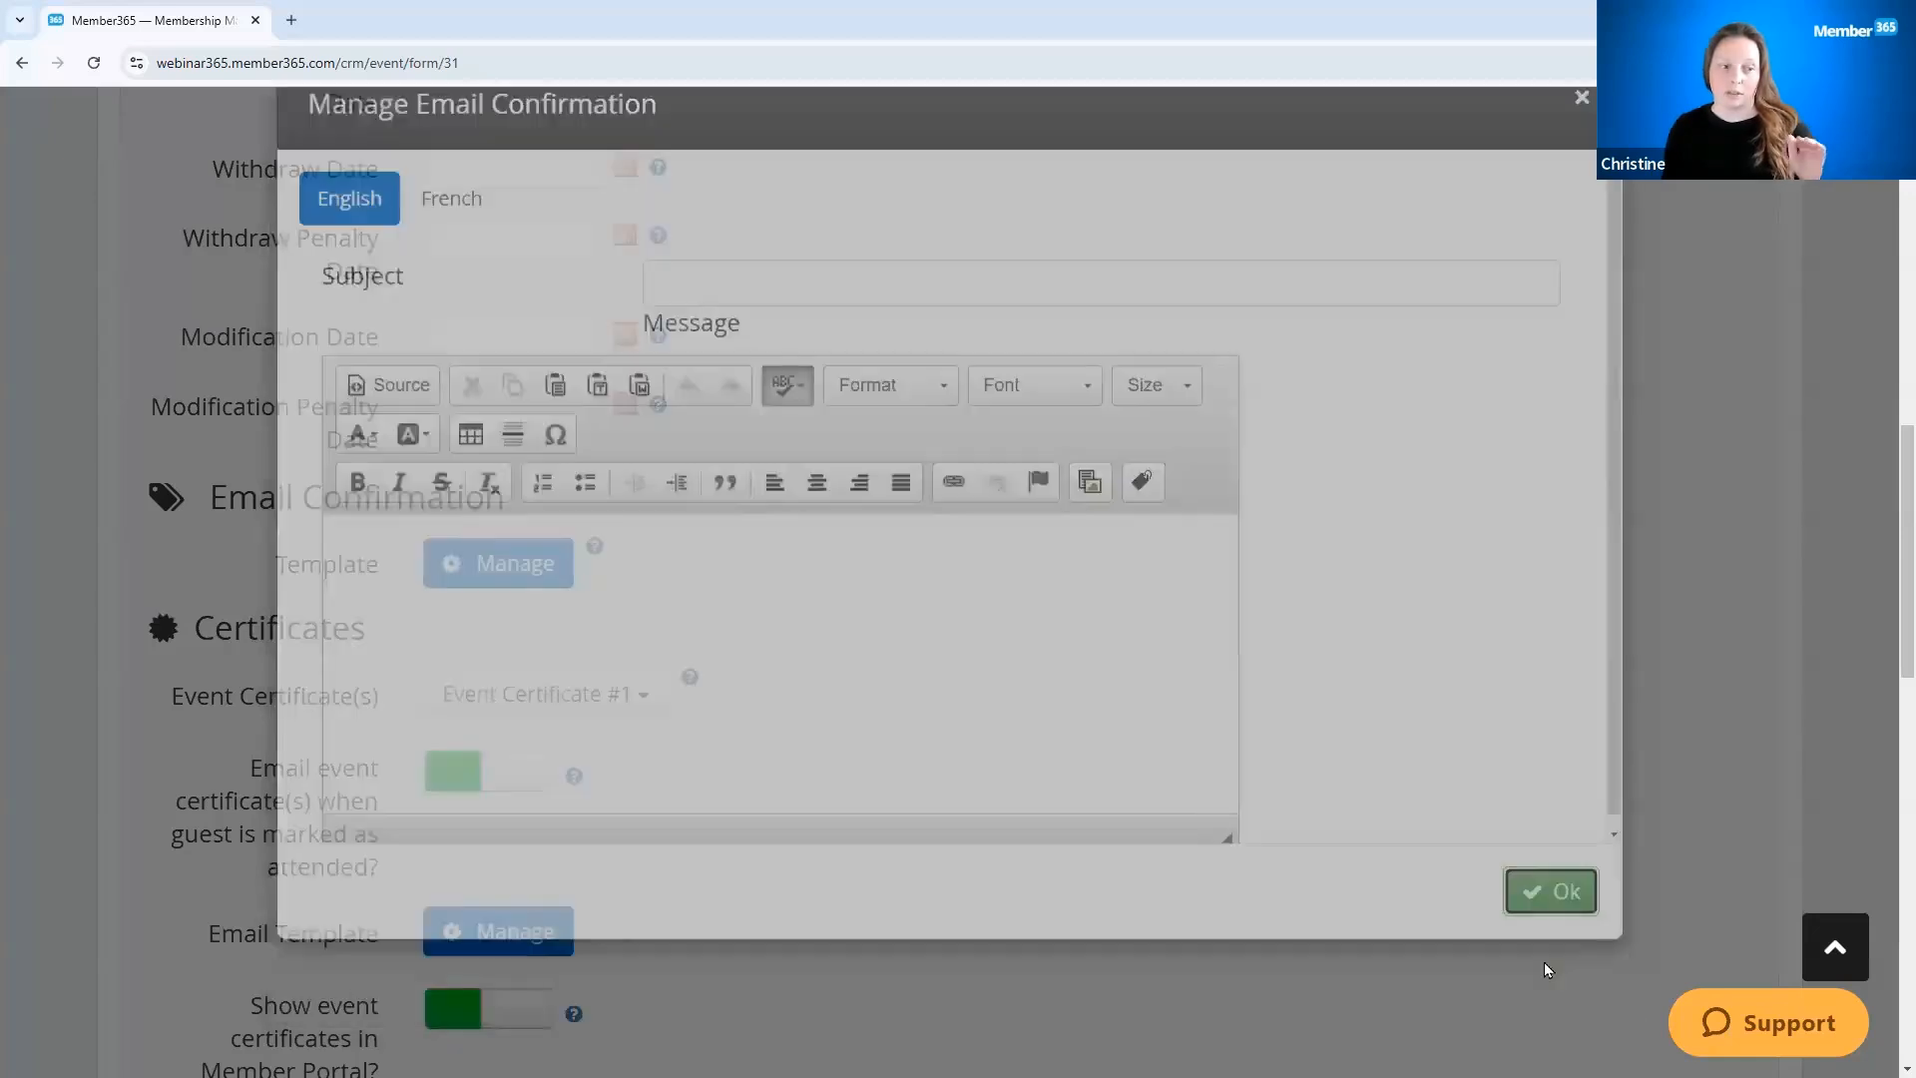
Step: Examine the attendance certificate email template's subject and message and leave it without saving
scroll(1075, 875, "down", 2)
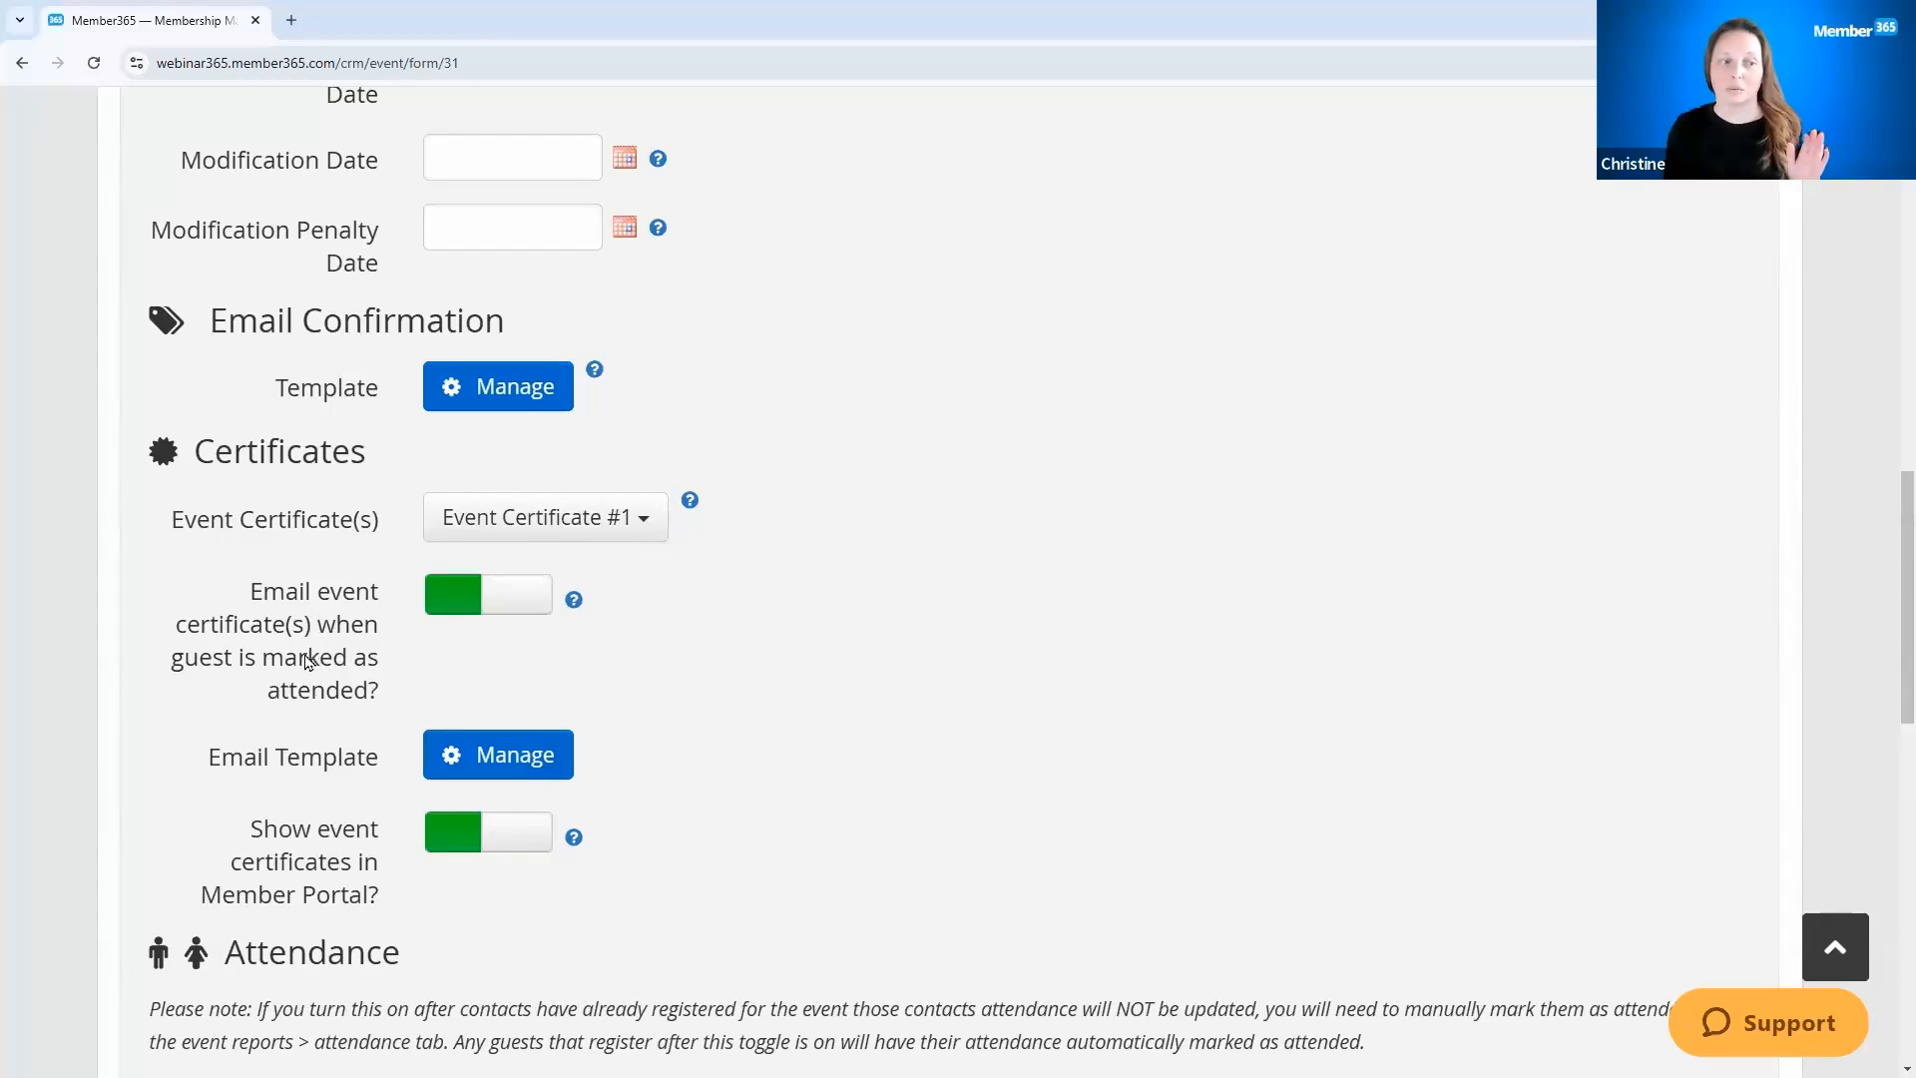
left_click(518, 762)
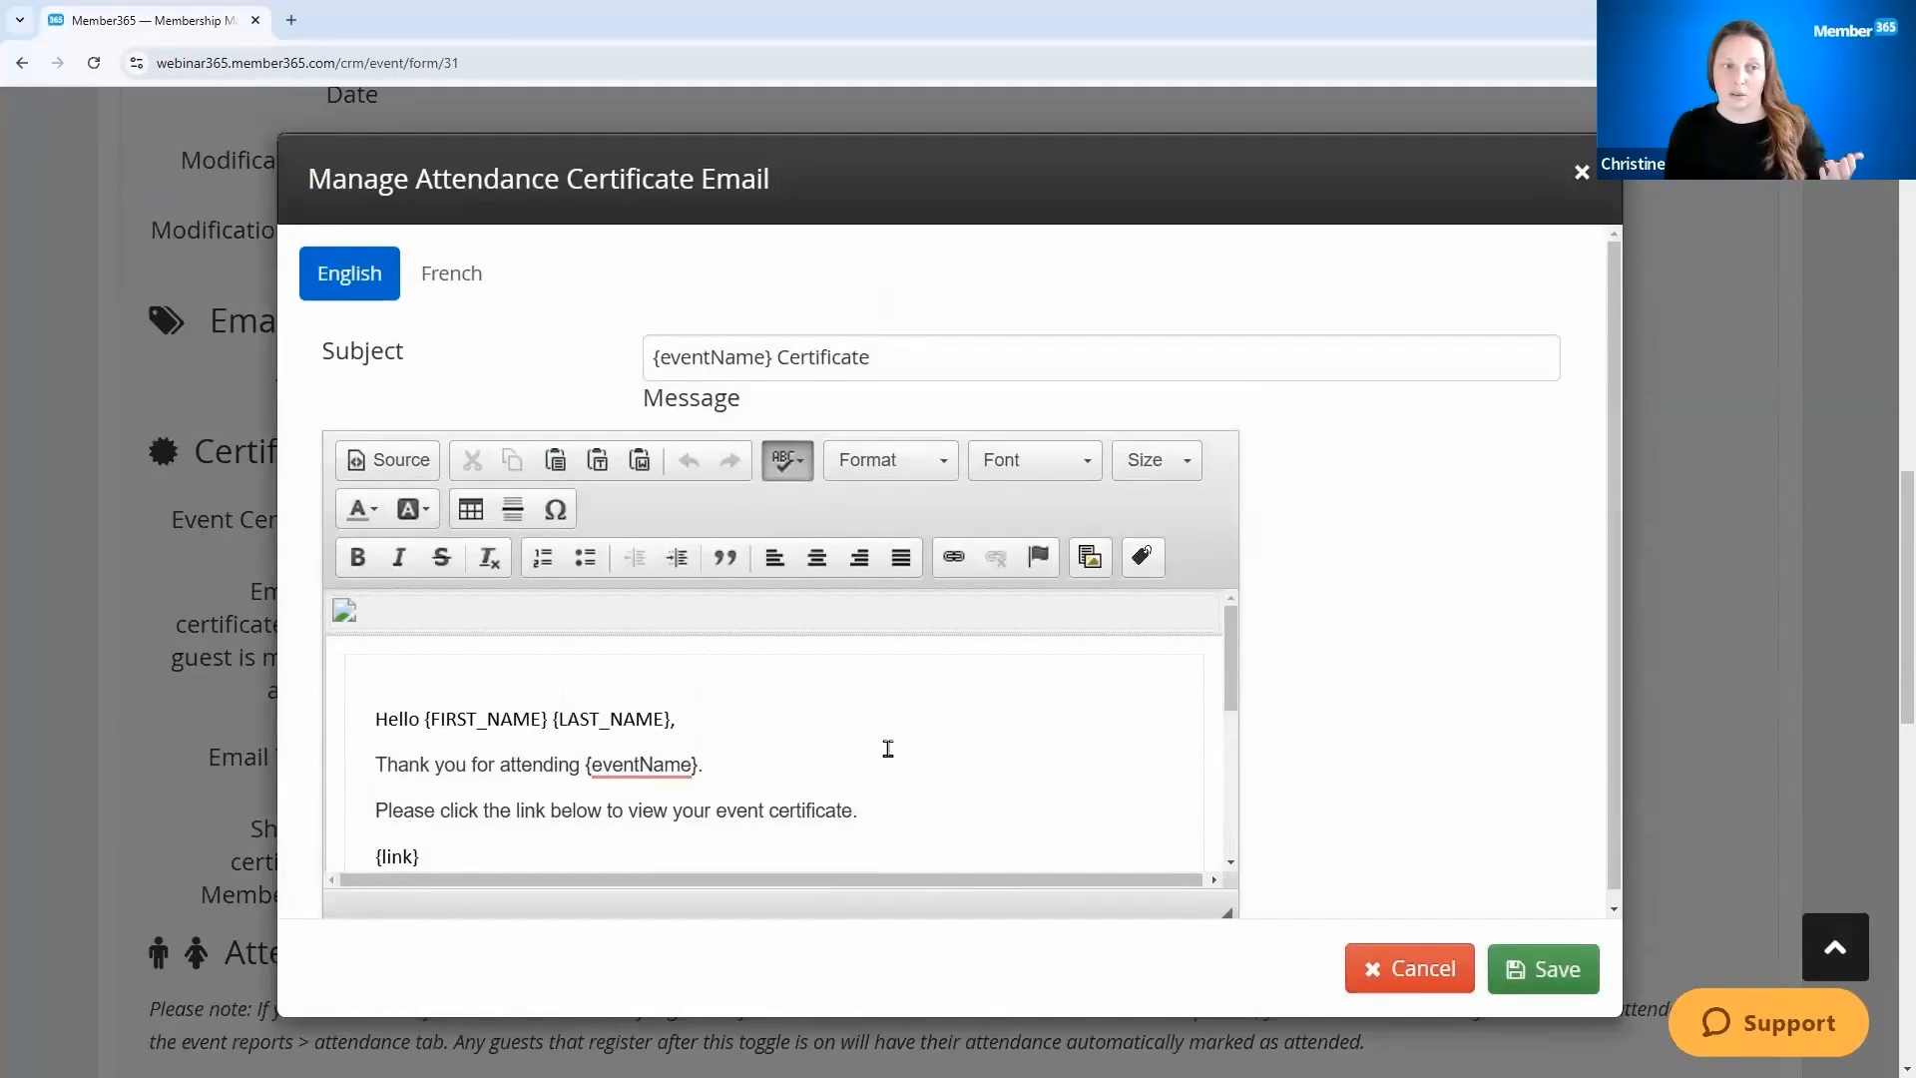
scroll(887, 749, "down", 2)
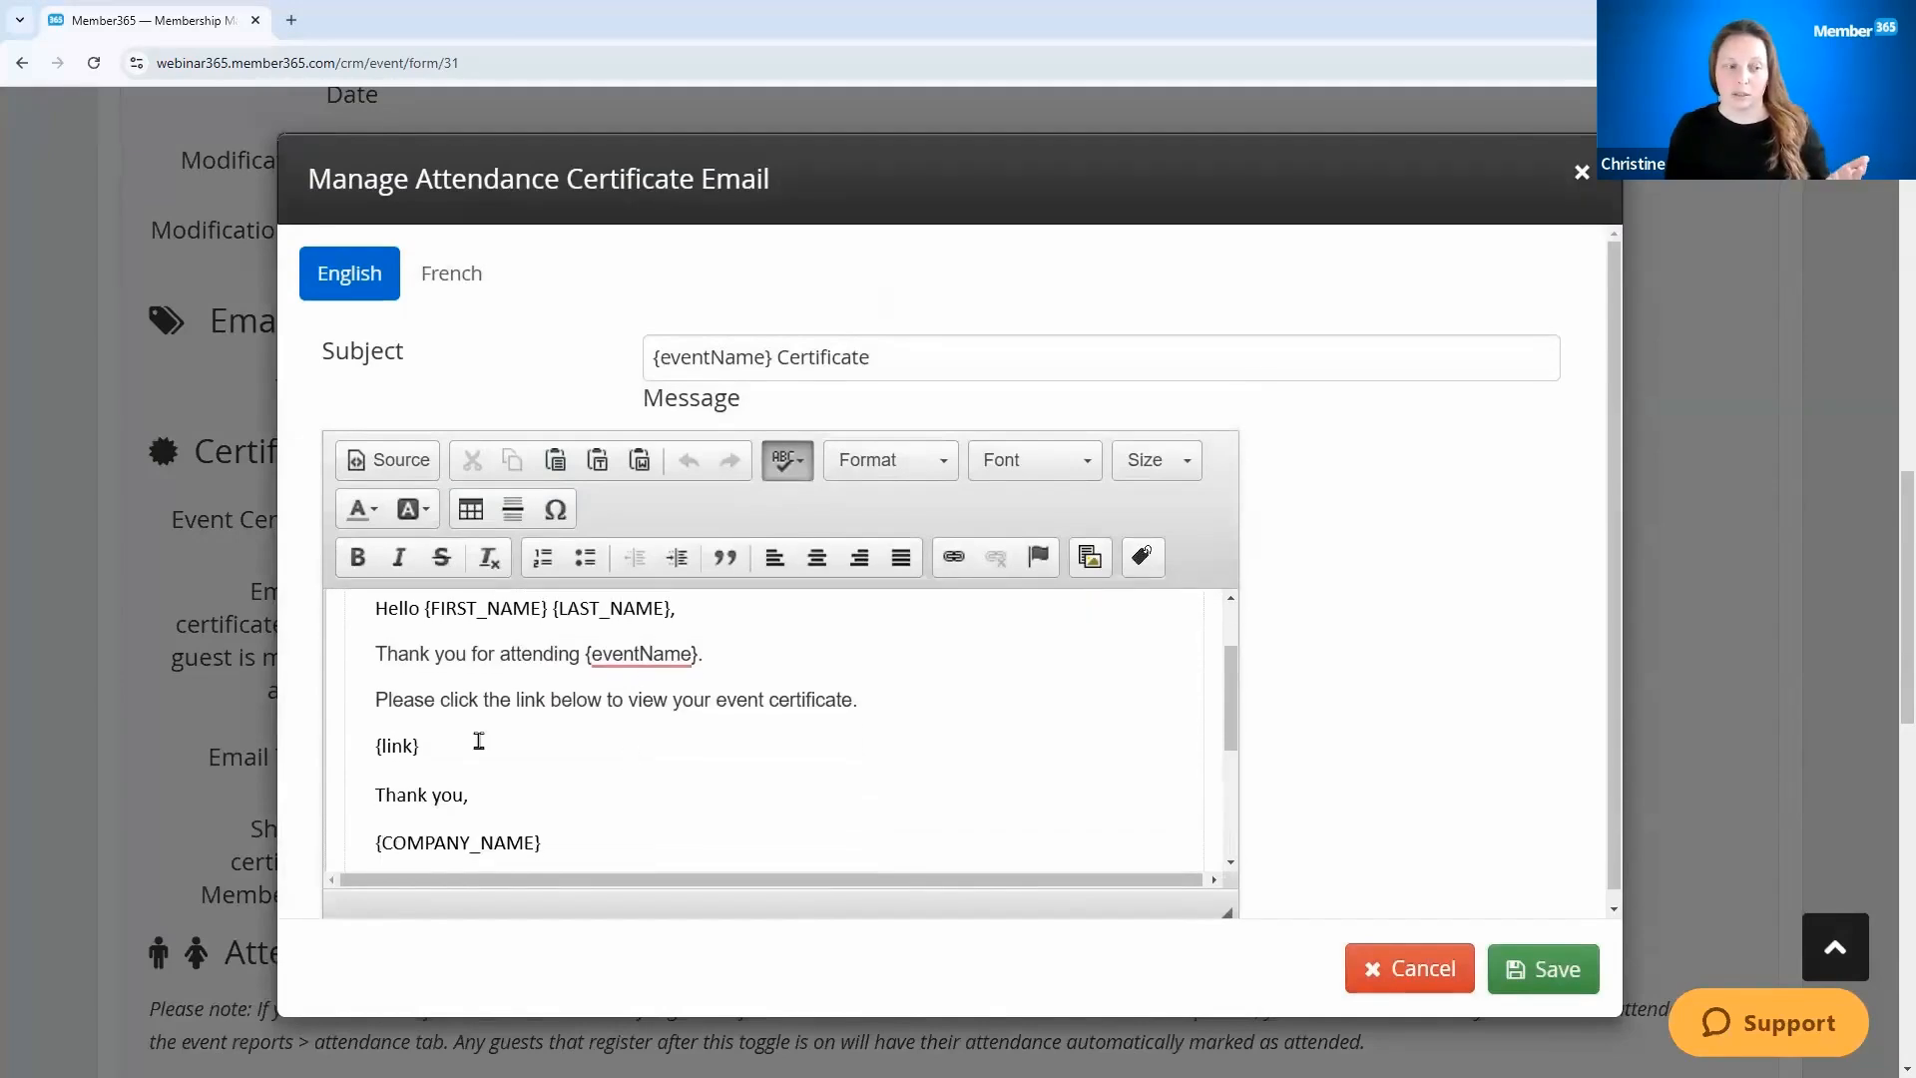
left_click(342, 761)
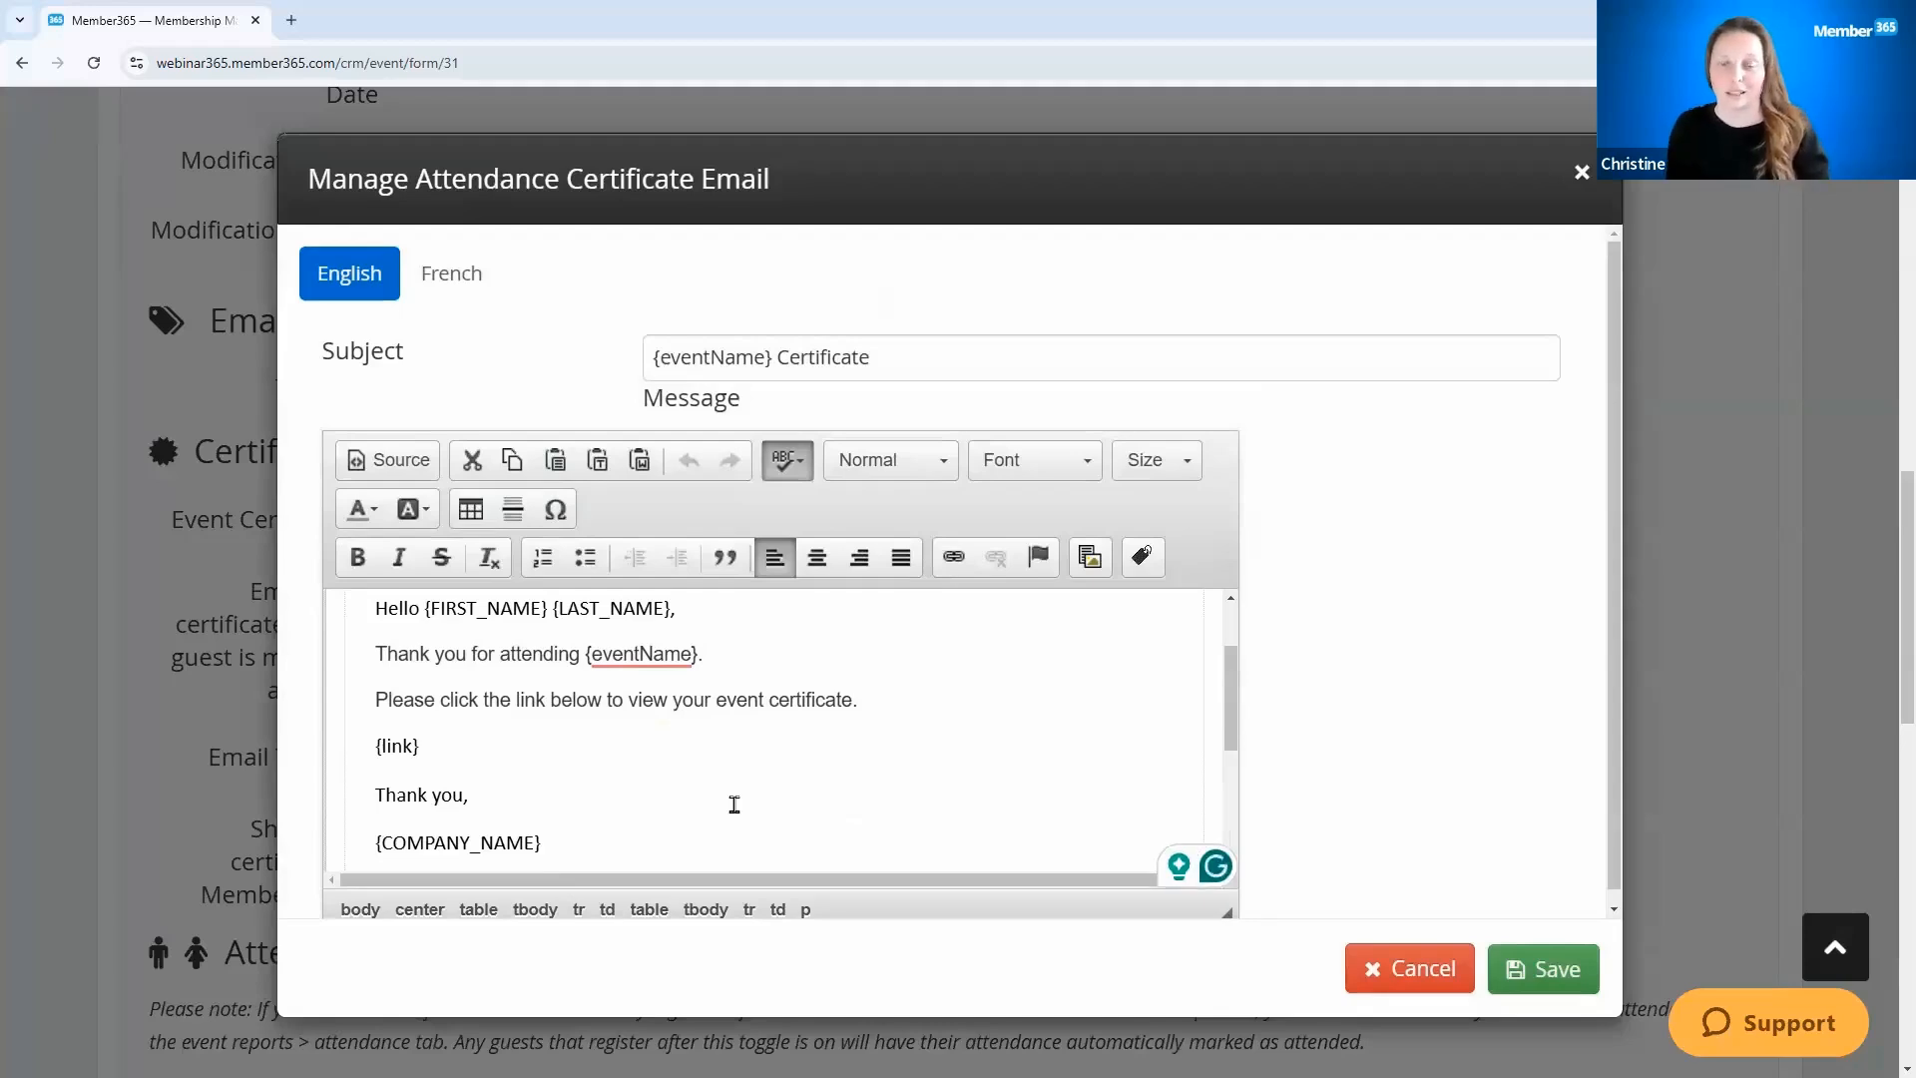
left_click(1390, 973)
Step: Turn off publishing to the public event calendar in the event's audience settings
scroll(817, 666, "down", 4)
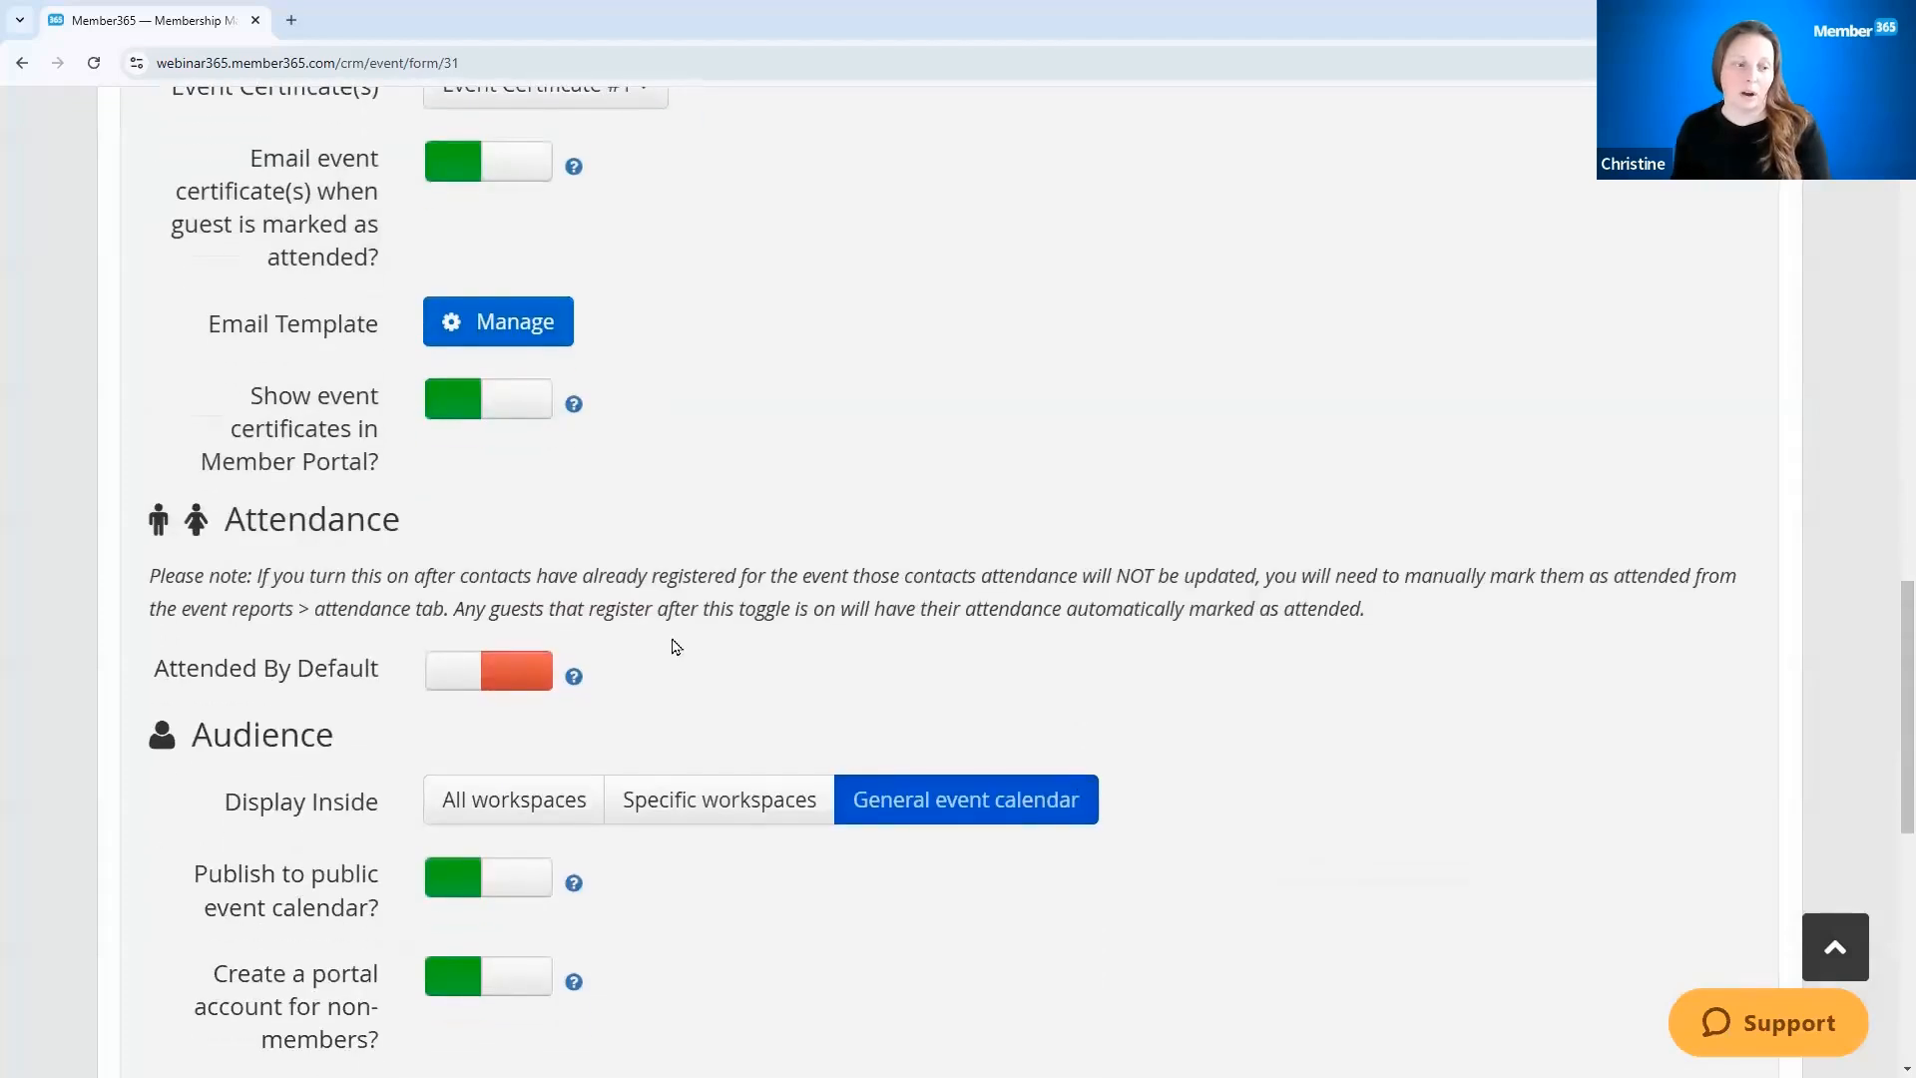
scroll(799, 710, "down", 1)
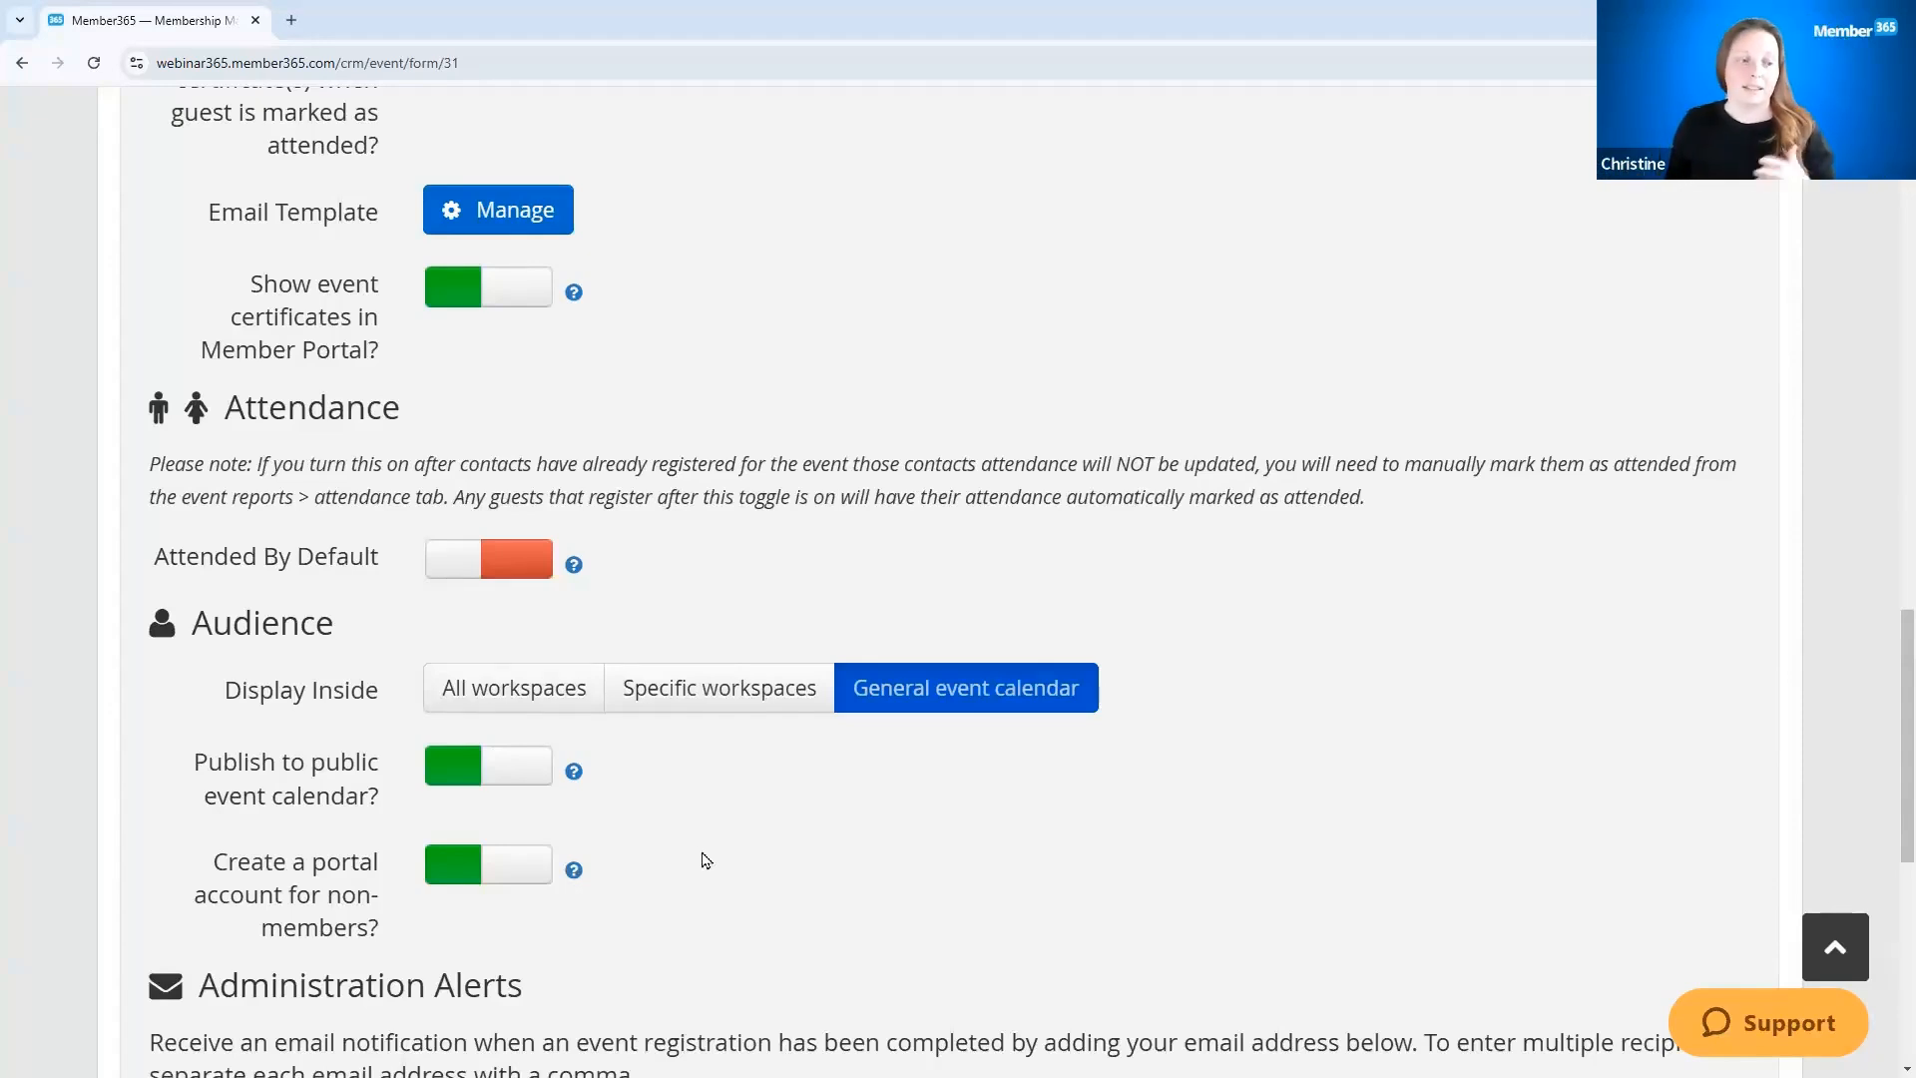
scroll(791, 949, "down", 1)
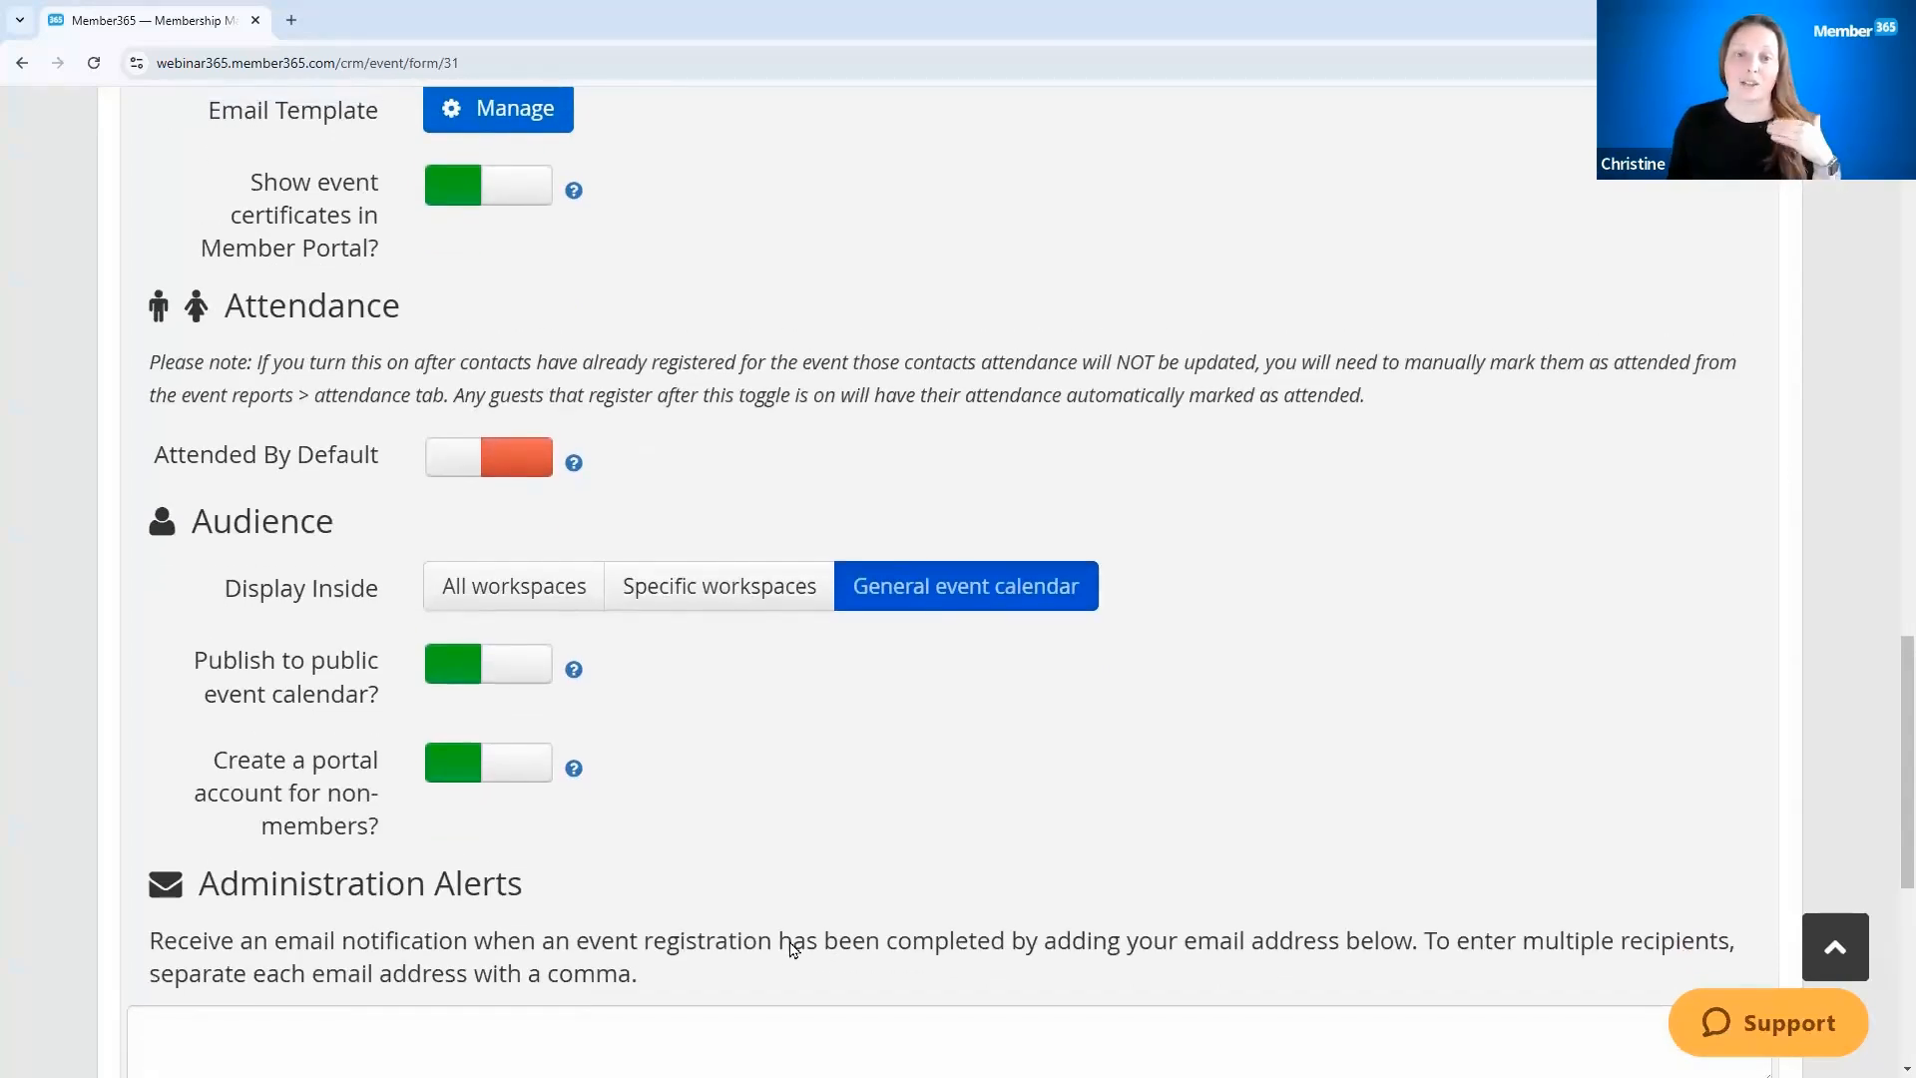
left_click(497, 673)
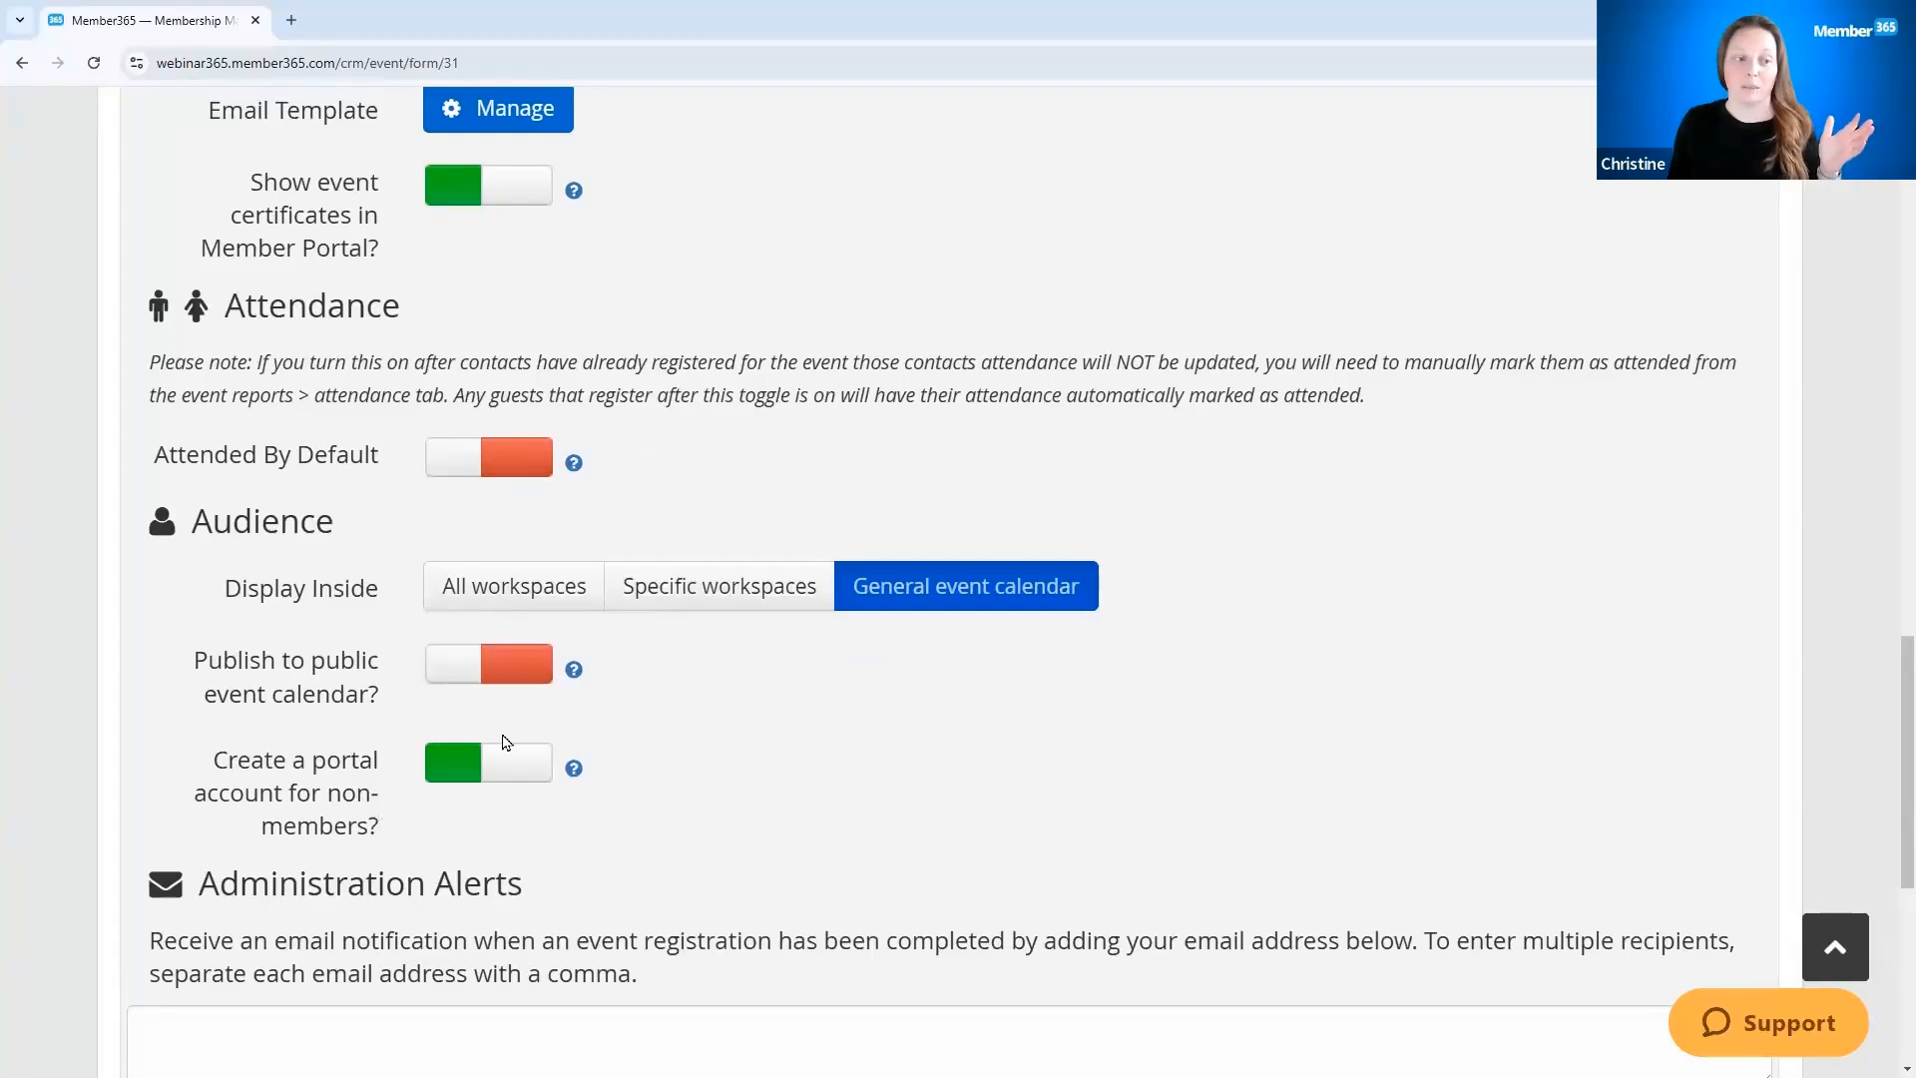
Step: Limit the event's display to specific workspaces, selecting only the Events workspace
left_click(731, 593)
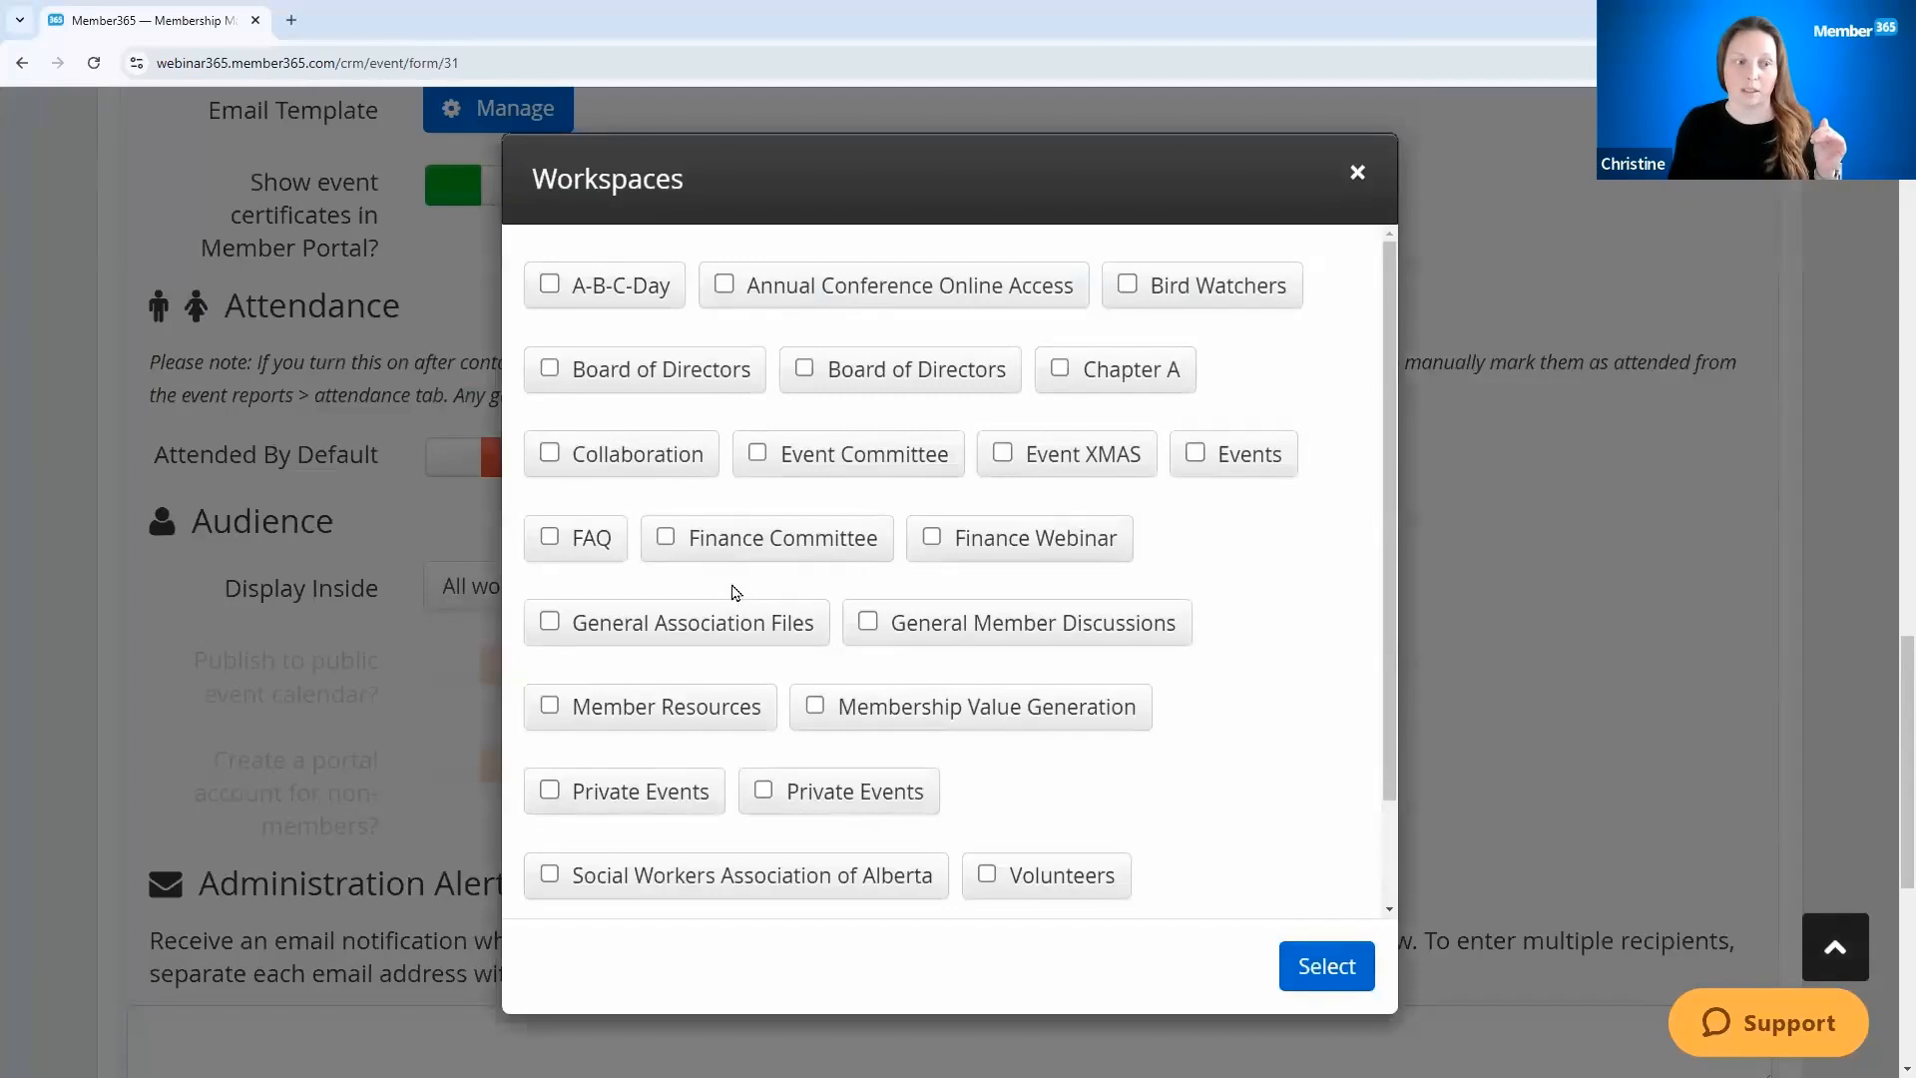
scroll(1191, 806, "down", 2)
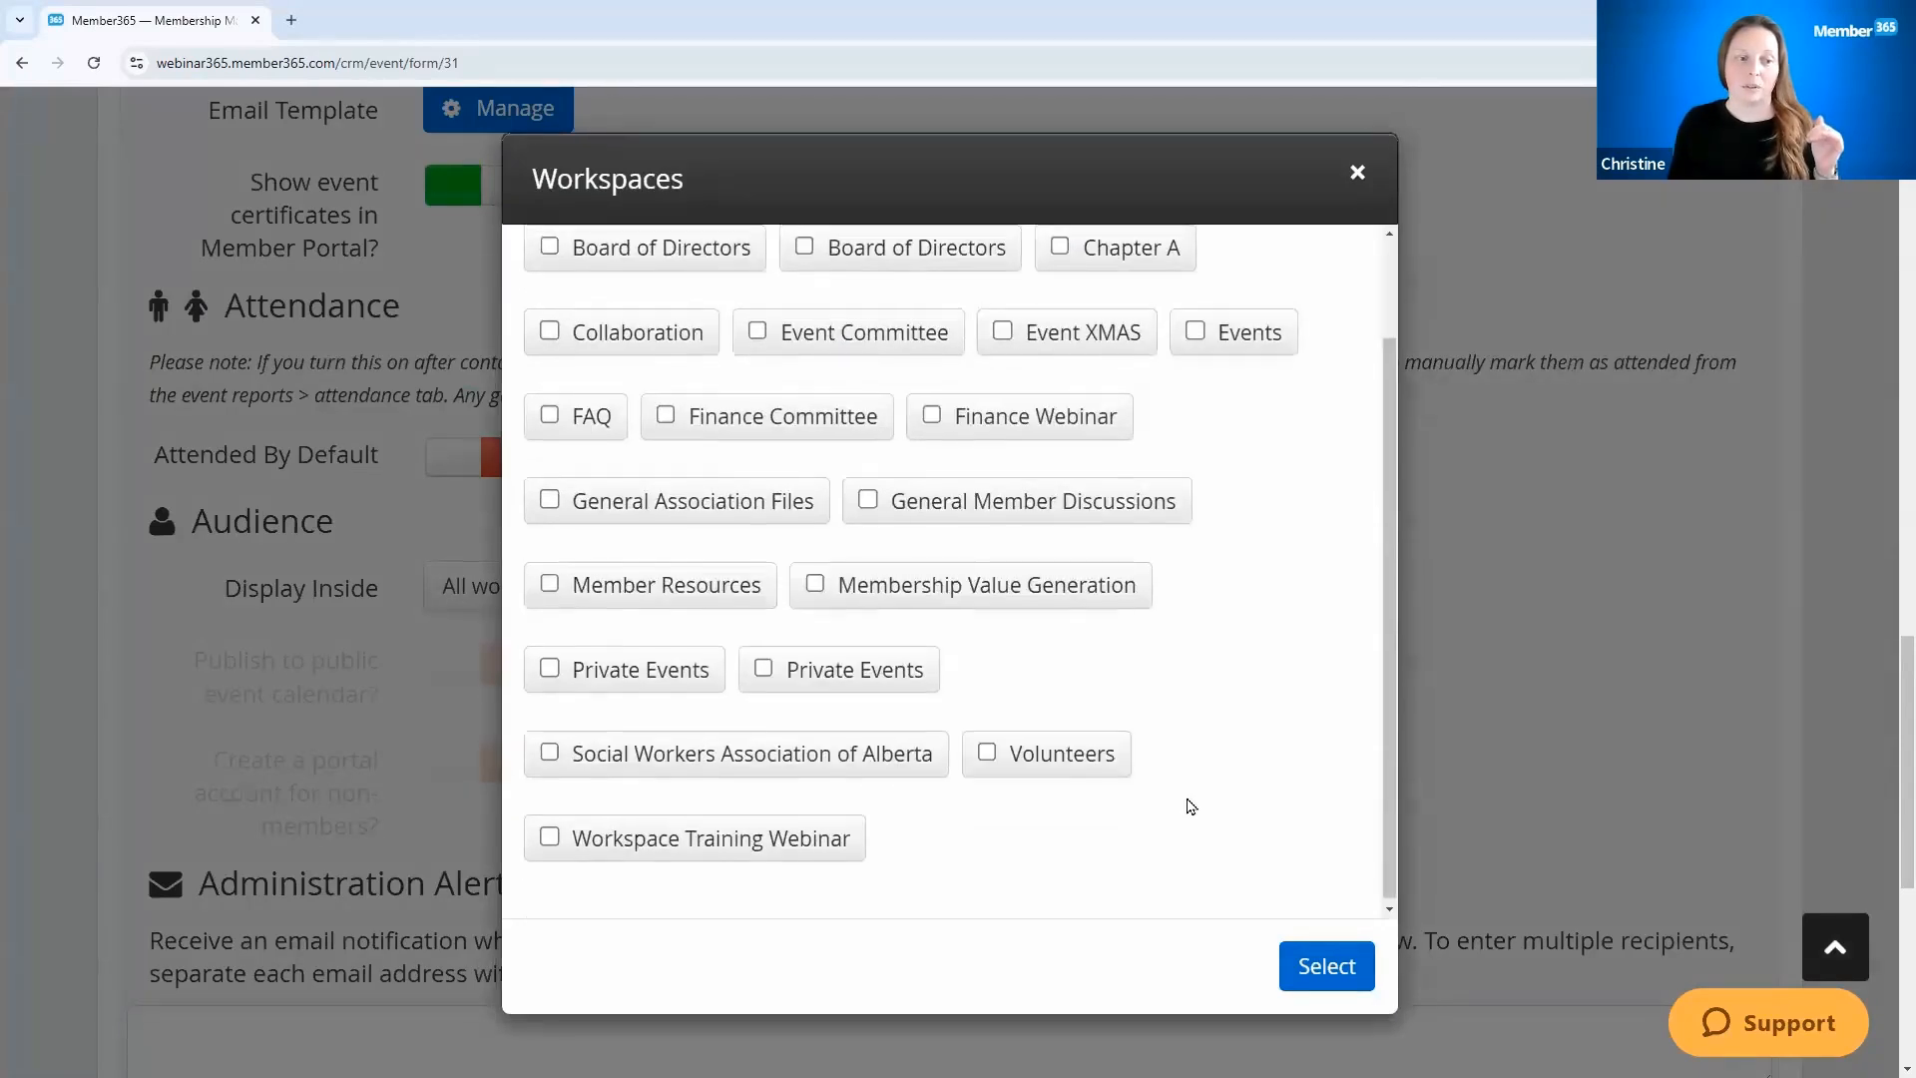
scroll(1190, 806, "up", 1)
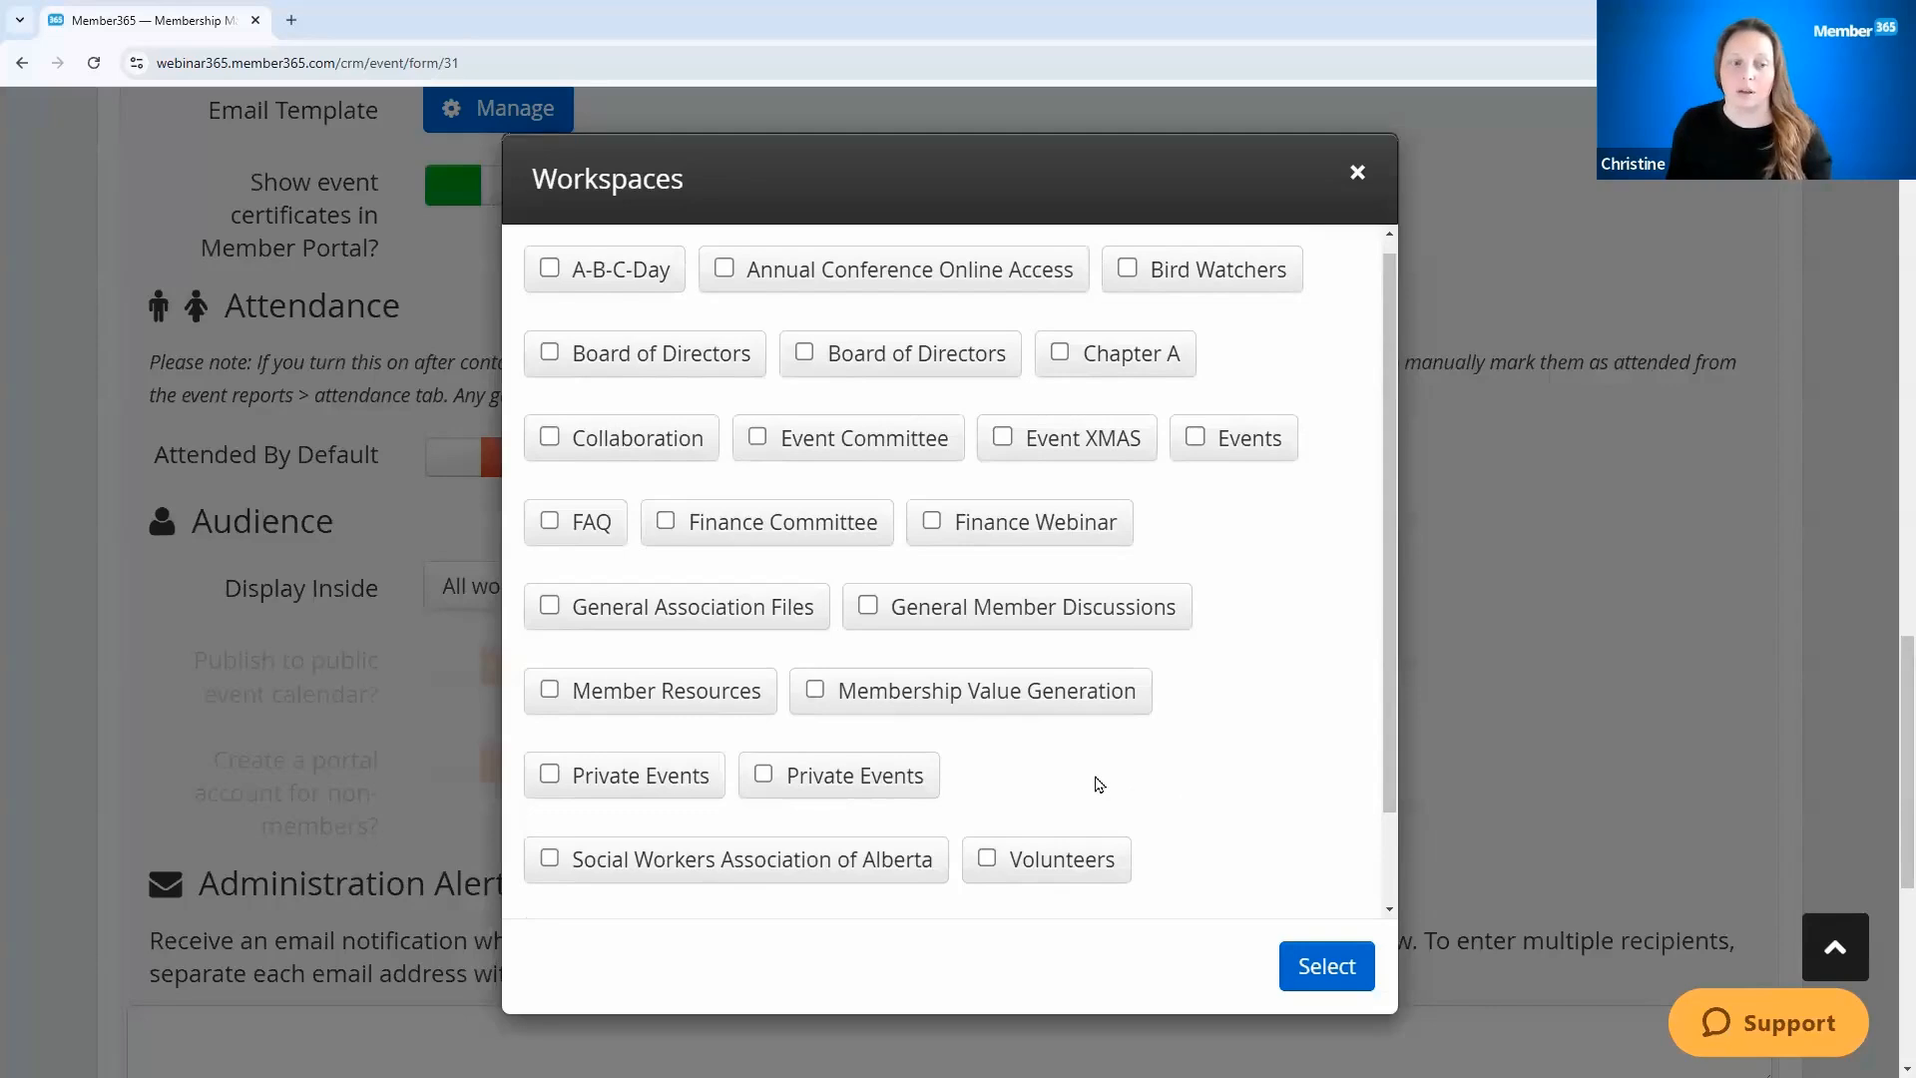
scroll(1097, 784, "down", 1)
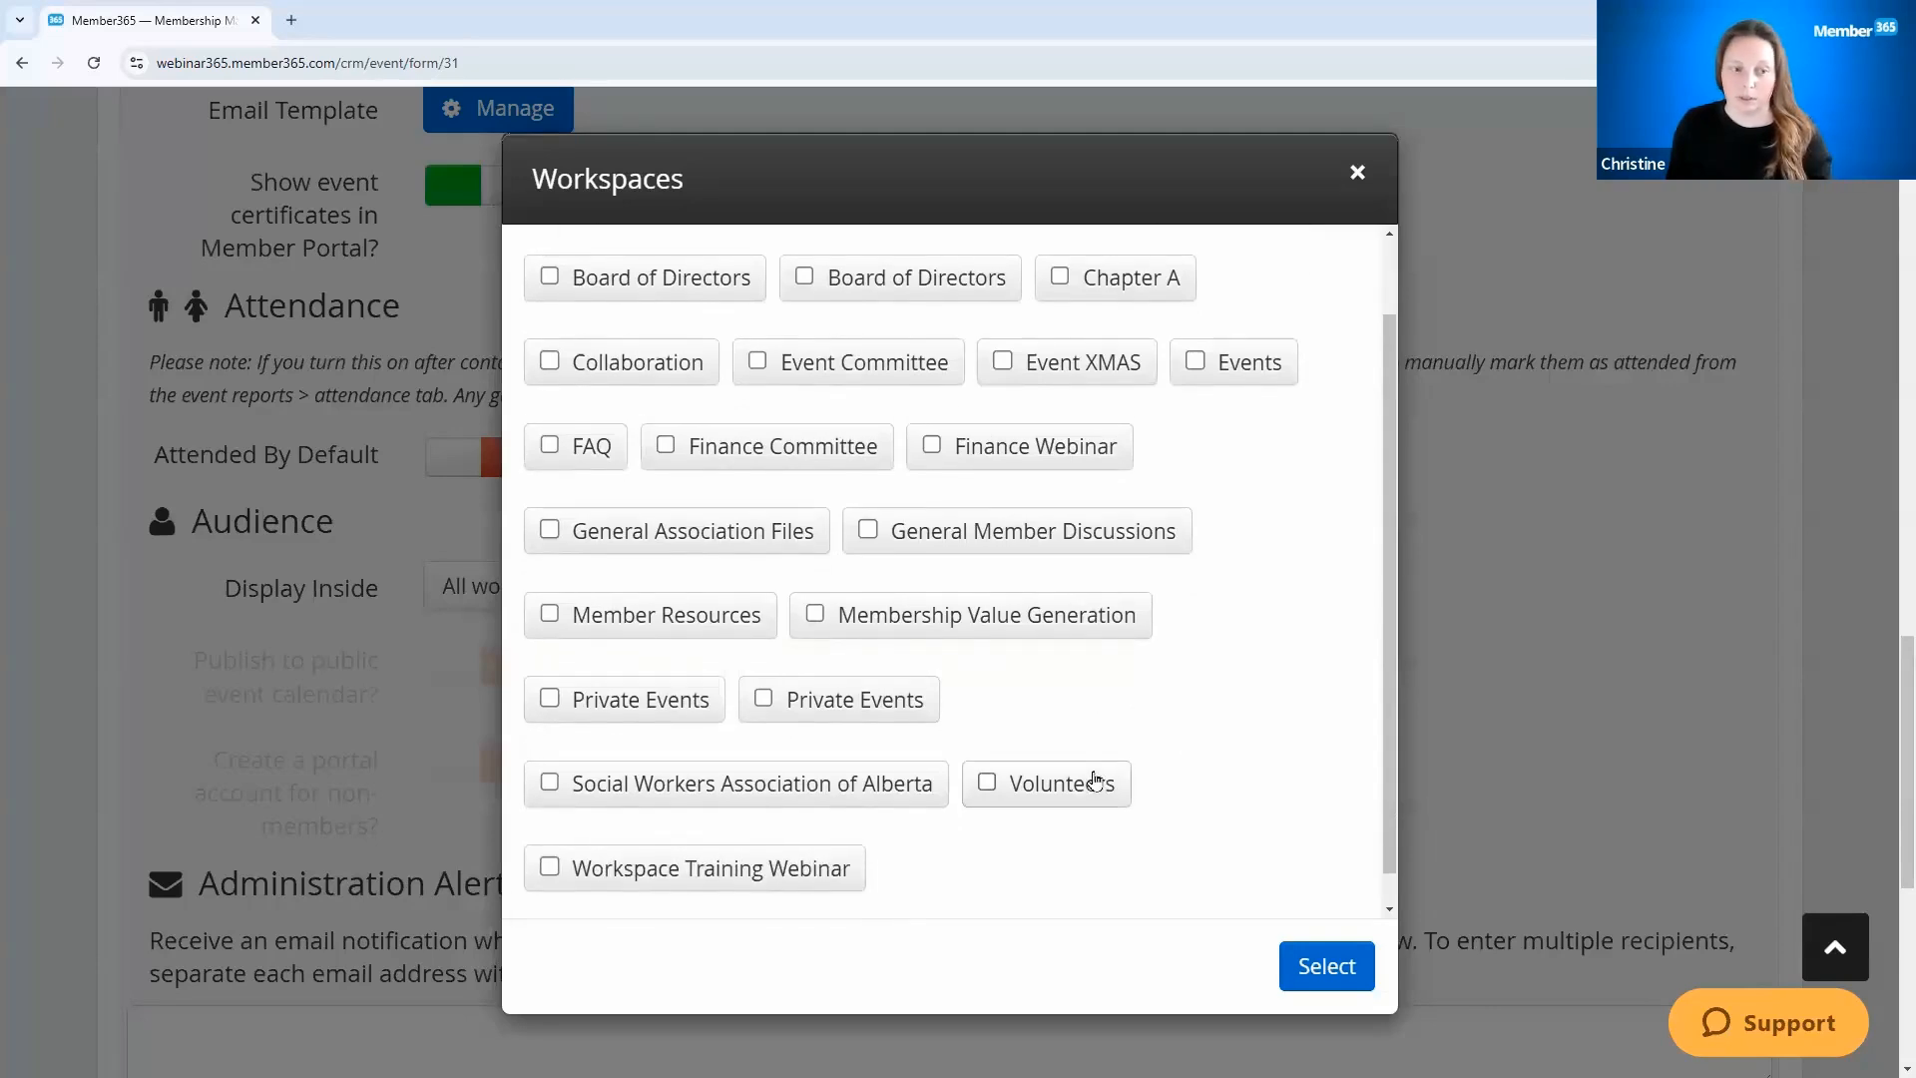
left_click(1195, 361)
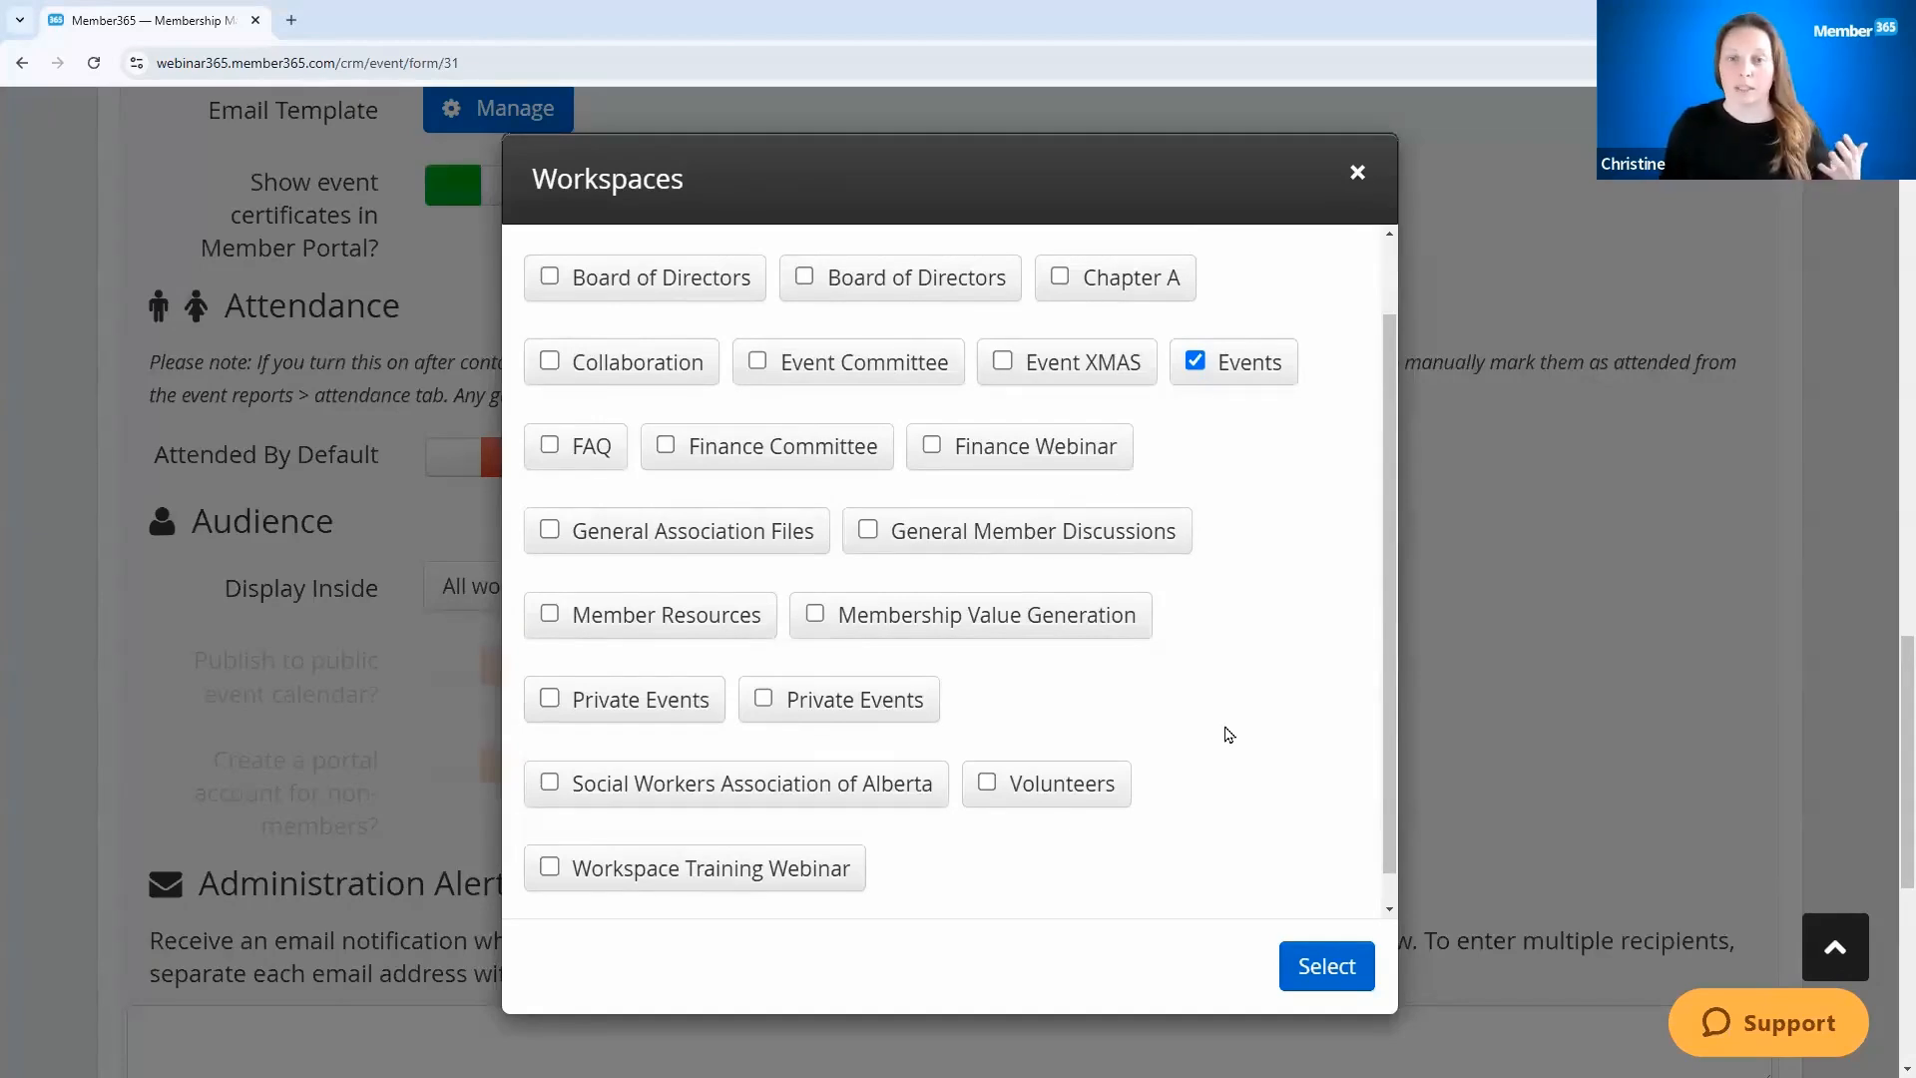
left_click(1324, 973)
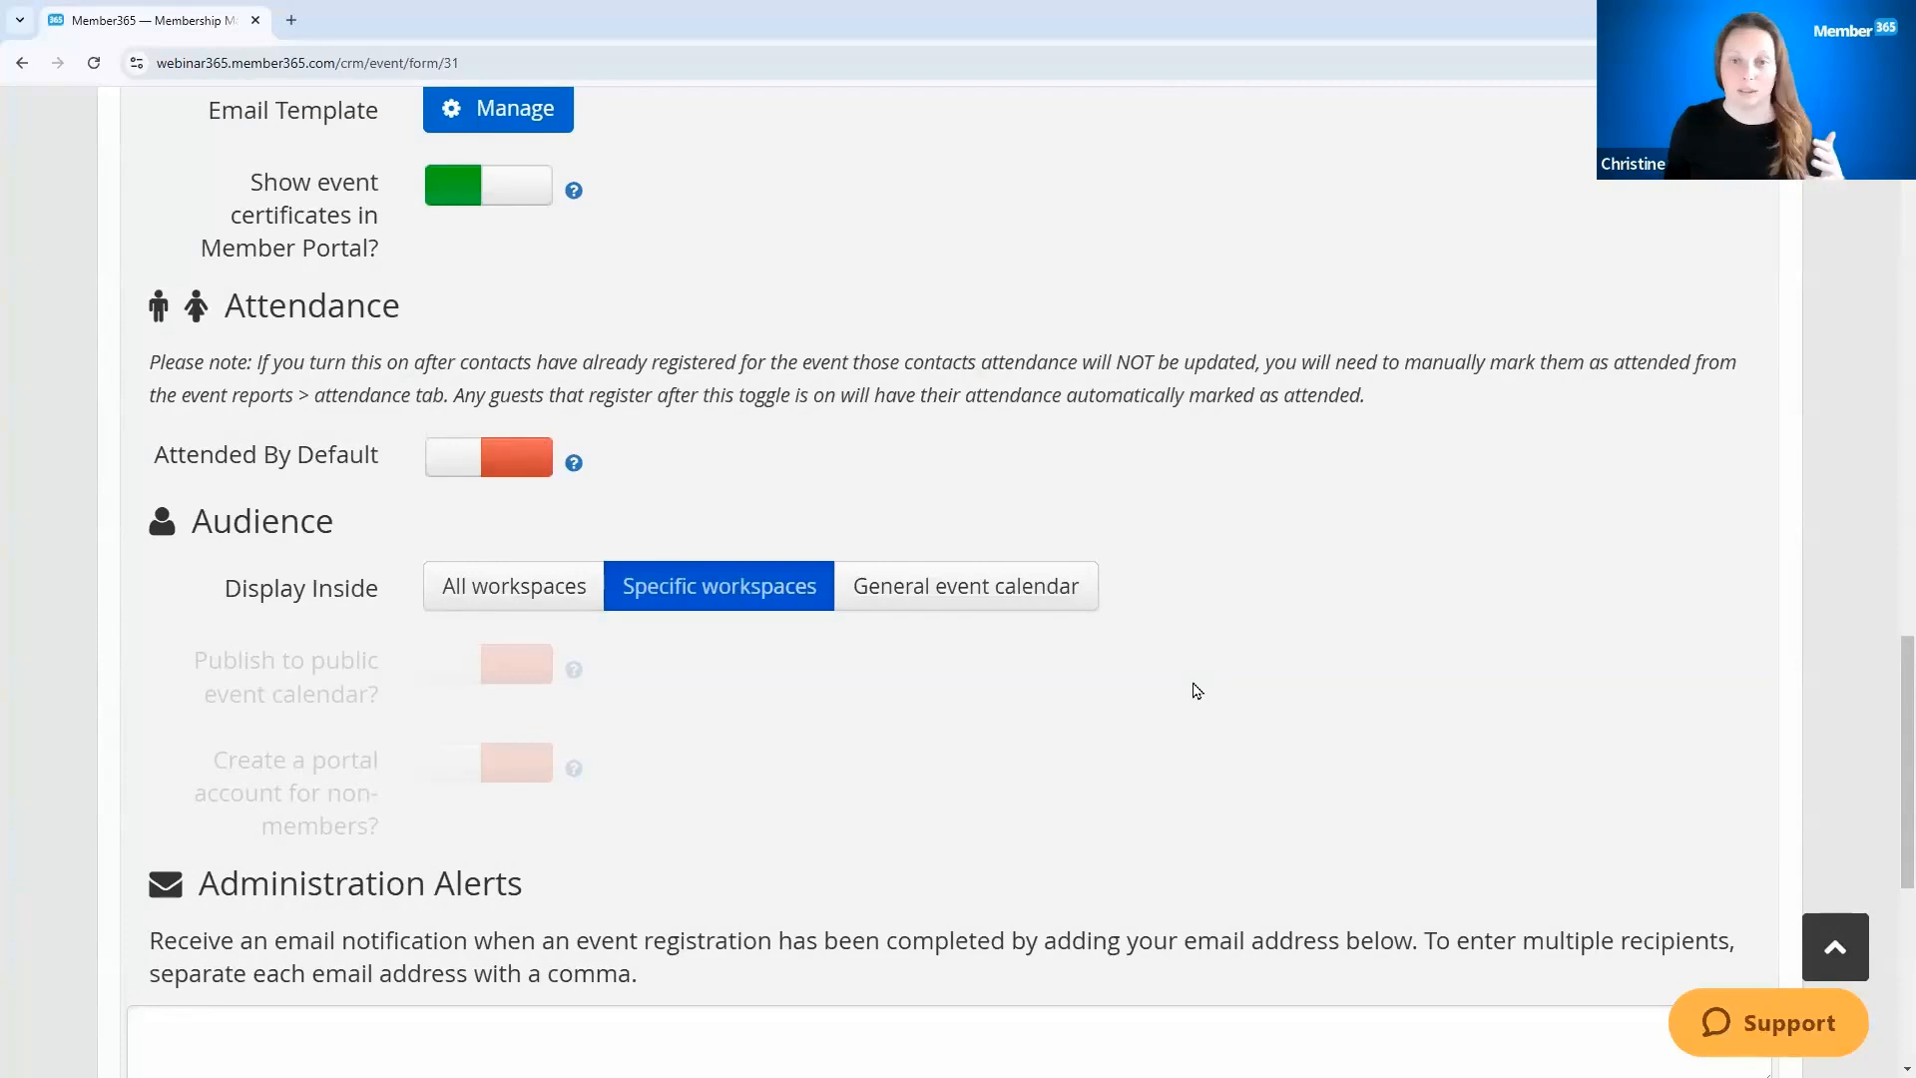
Step: Display the event in the general event calendar, and enable public calendar publishing and portal account creation for non-members
left_click(920, 597)
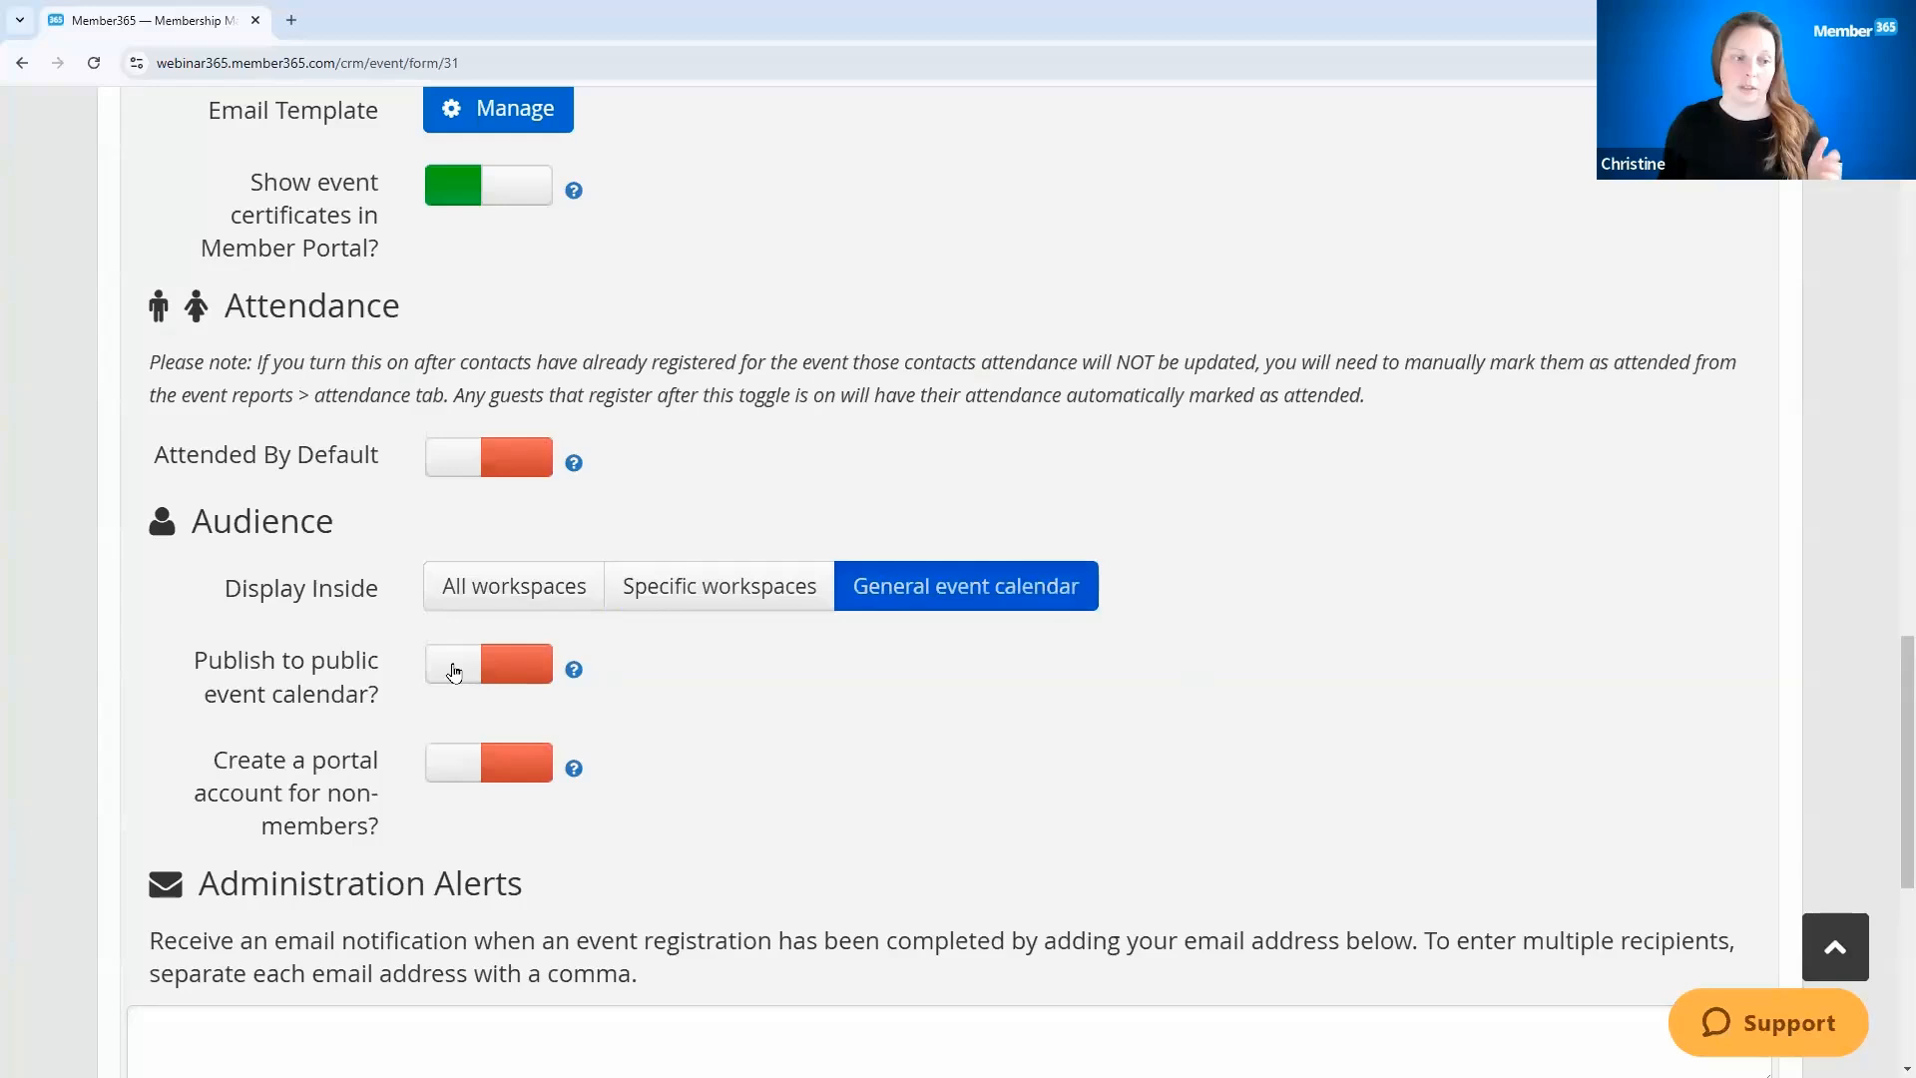
left_click(453, 672)
left_click(450, 770)
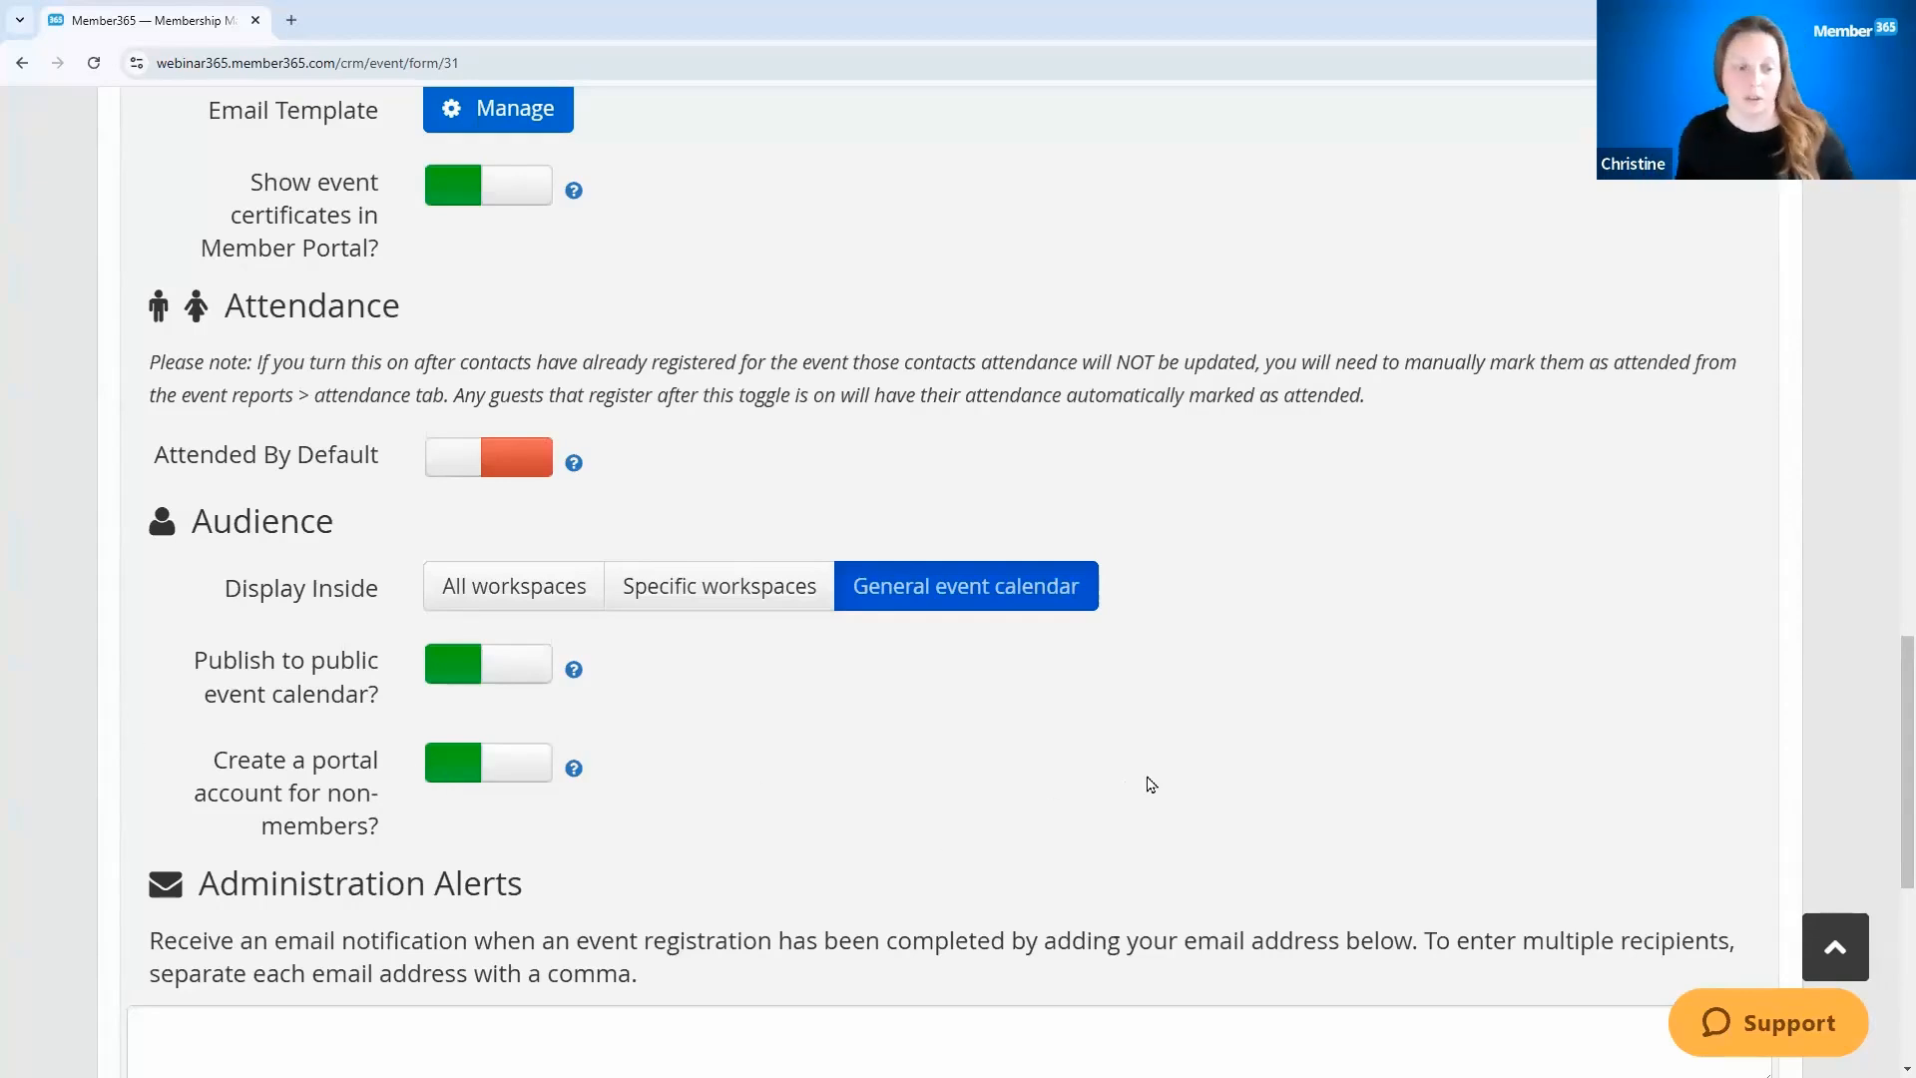
Step: Copy the event's English public registration link and open it in a new browser tab
scroll(1148, 783, "down", 4)
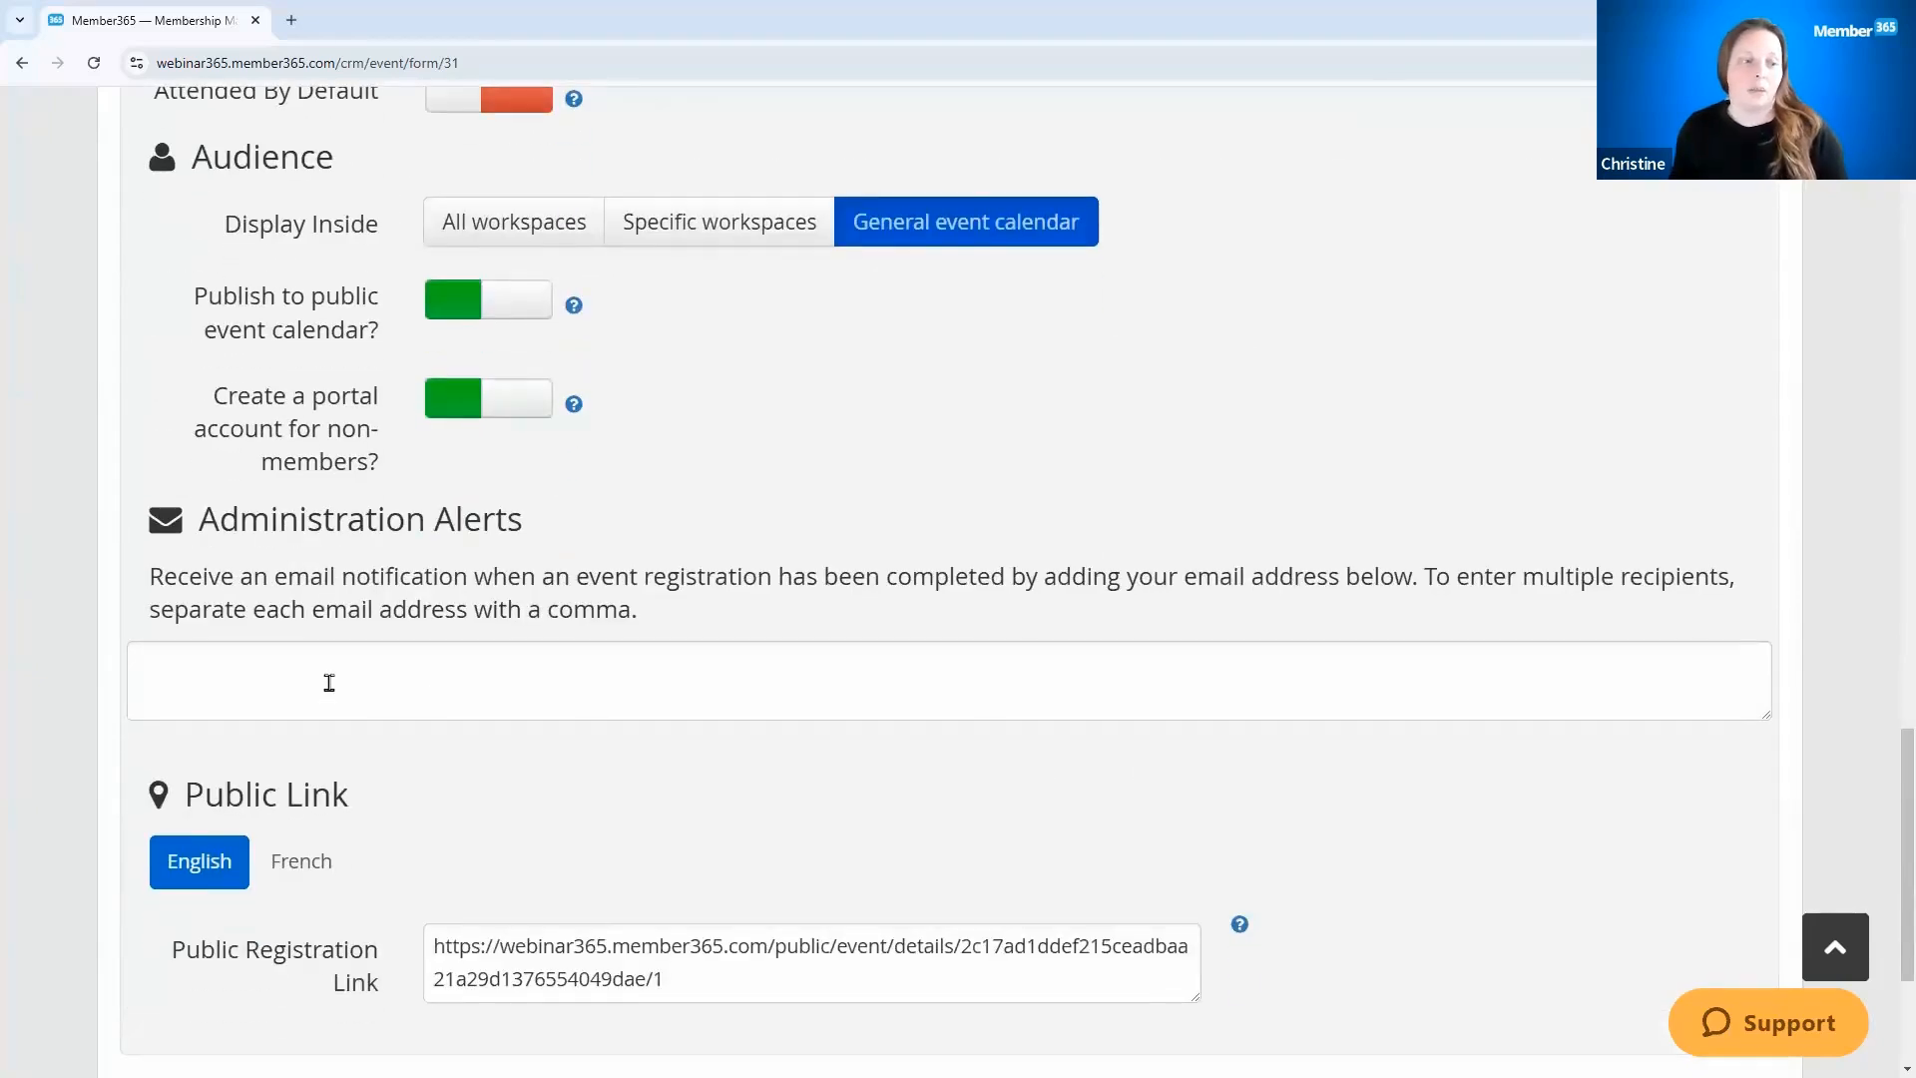
left_click(330, 683)
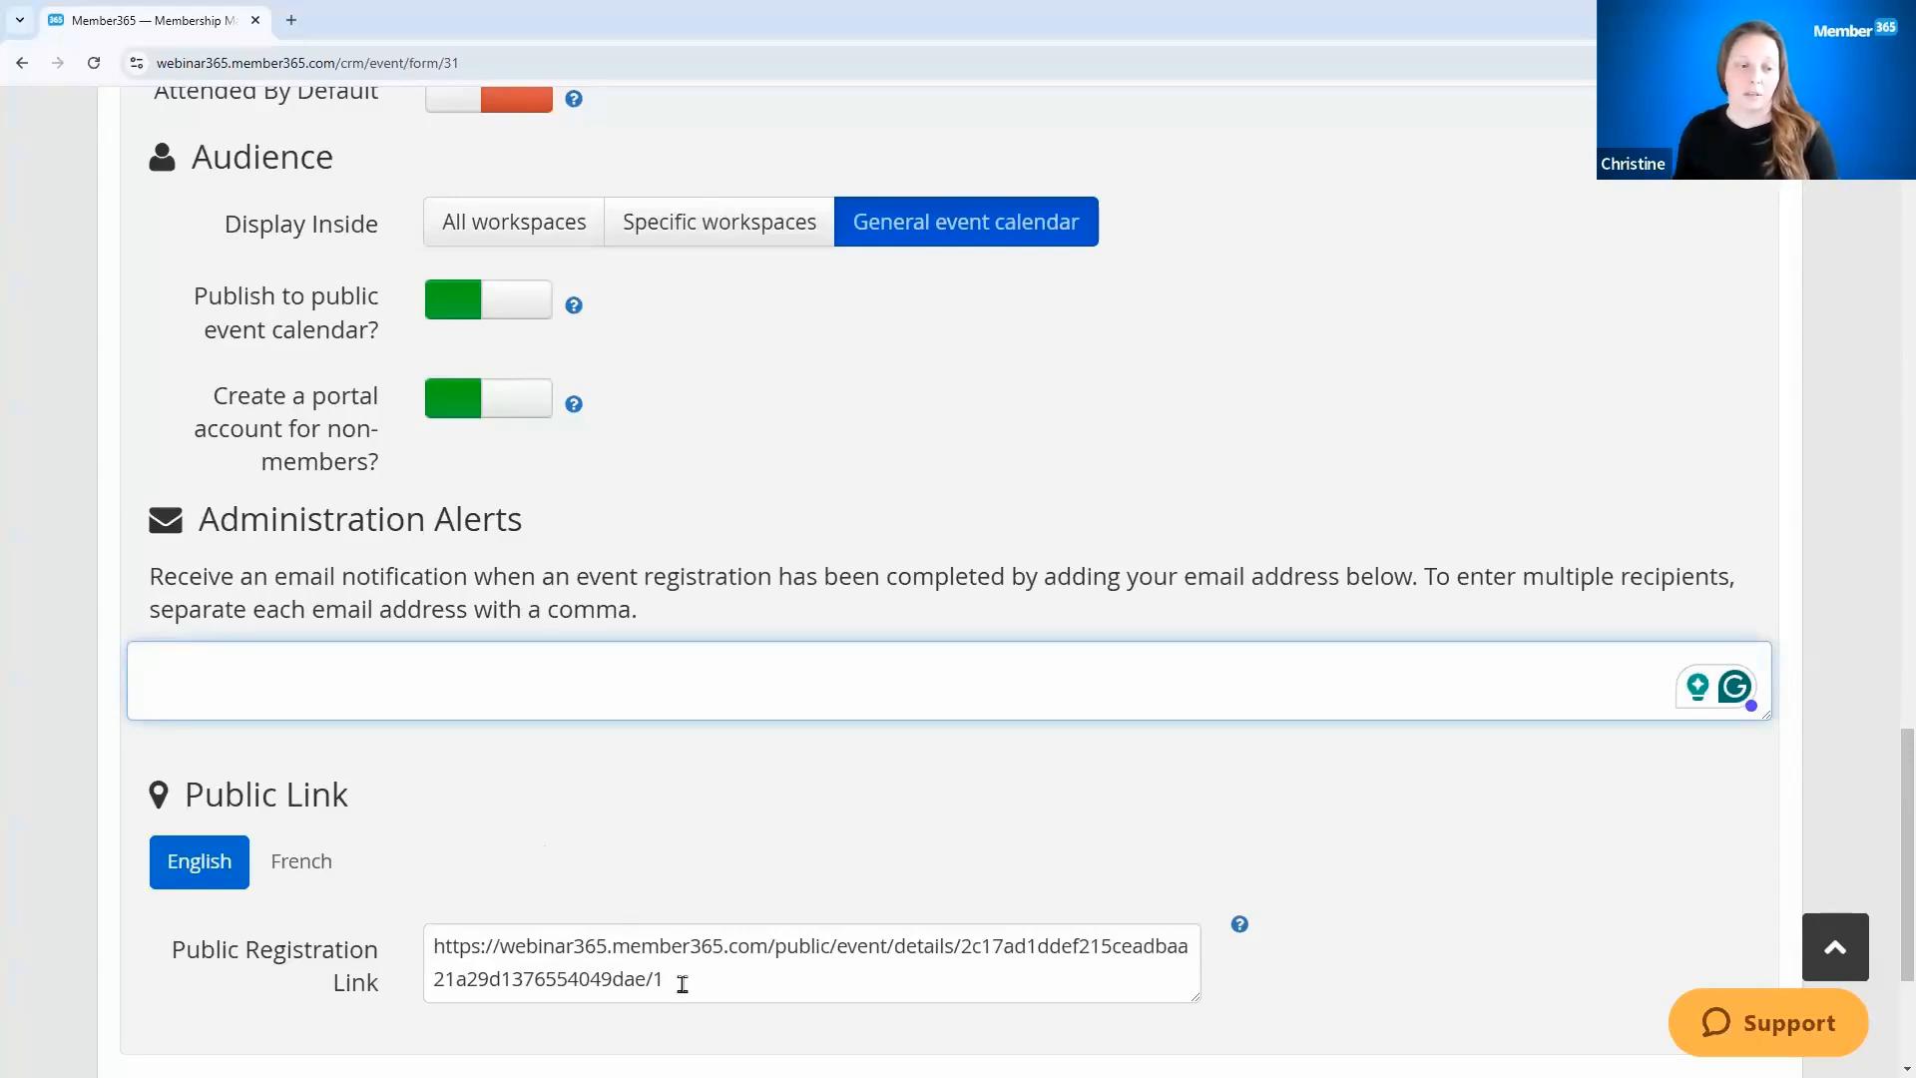
triple_click(461, 946)
key("ctrl+c")
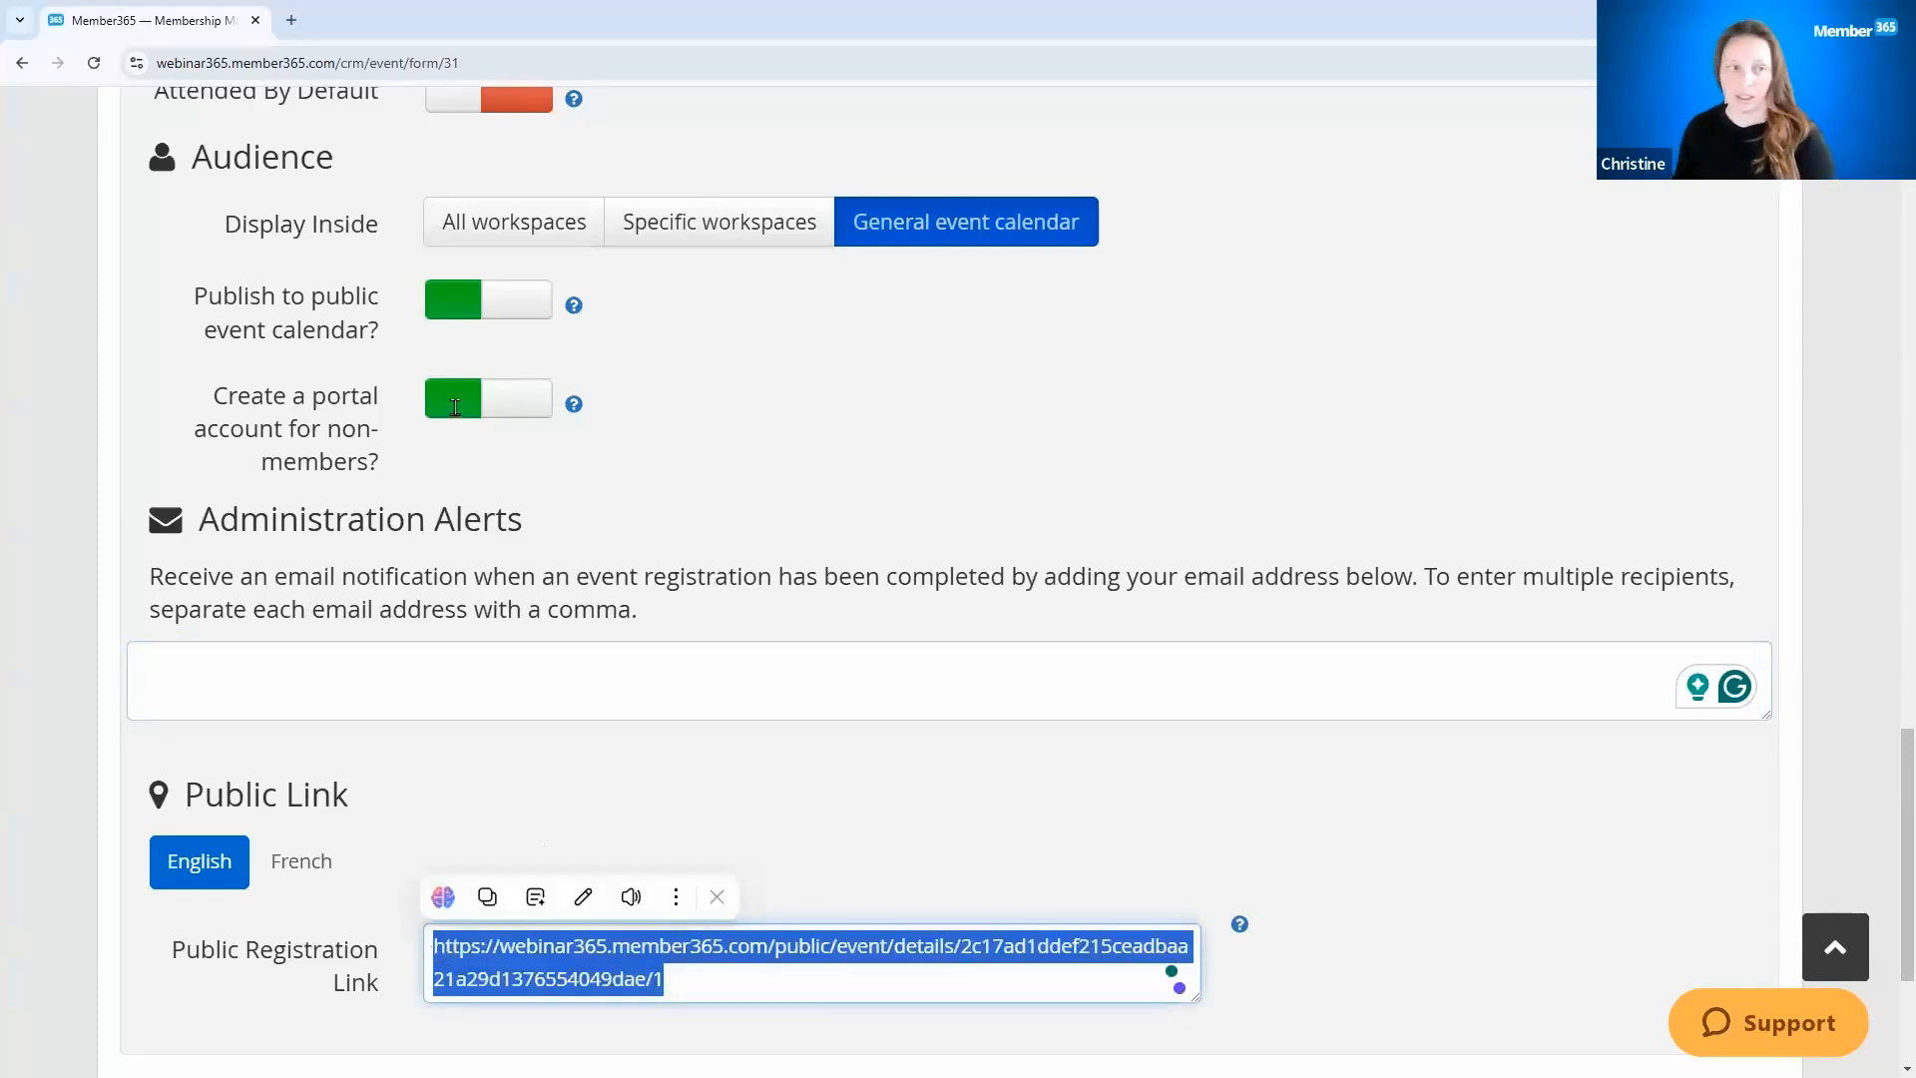
left_click(290, 20)
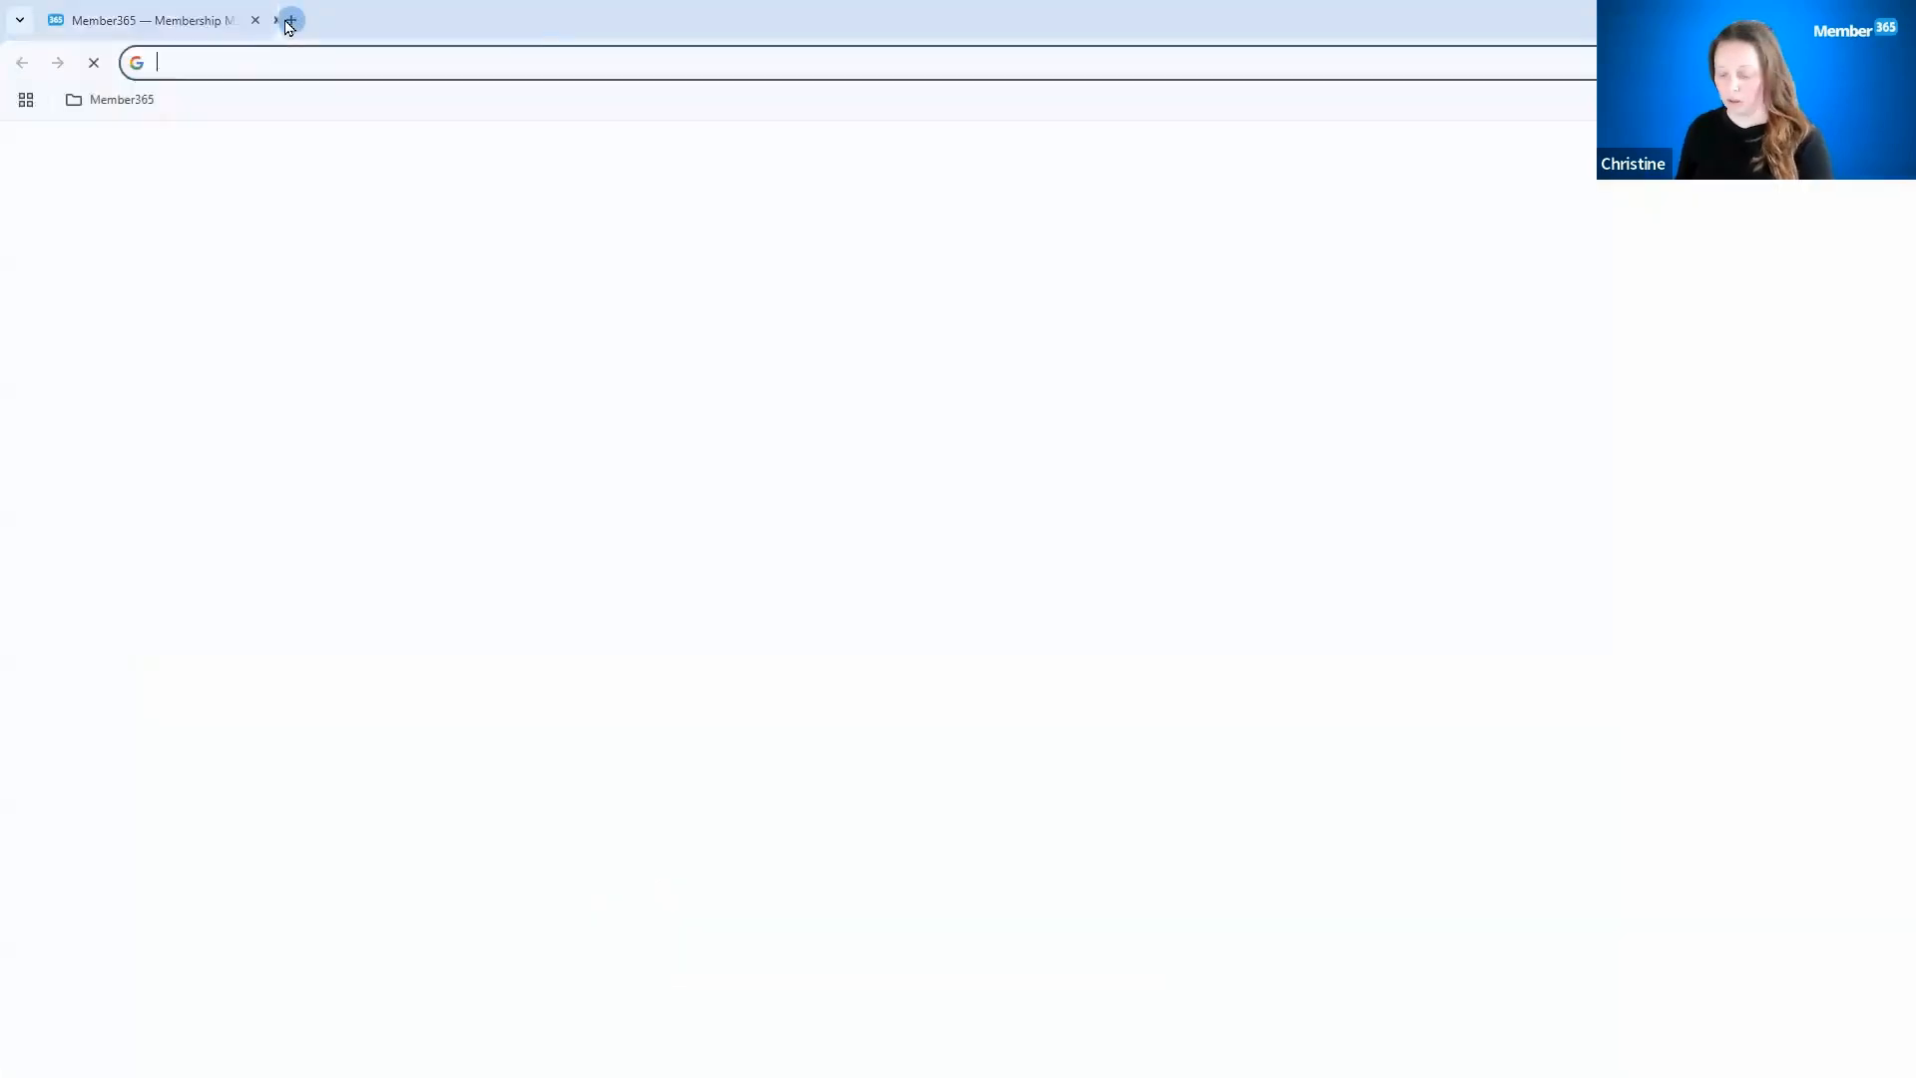
key("ctrl+v")
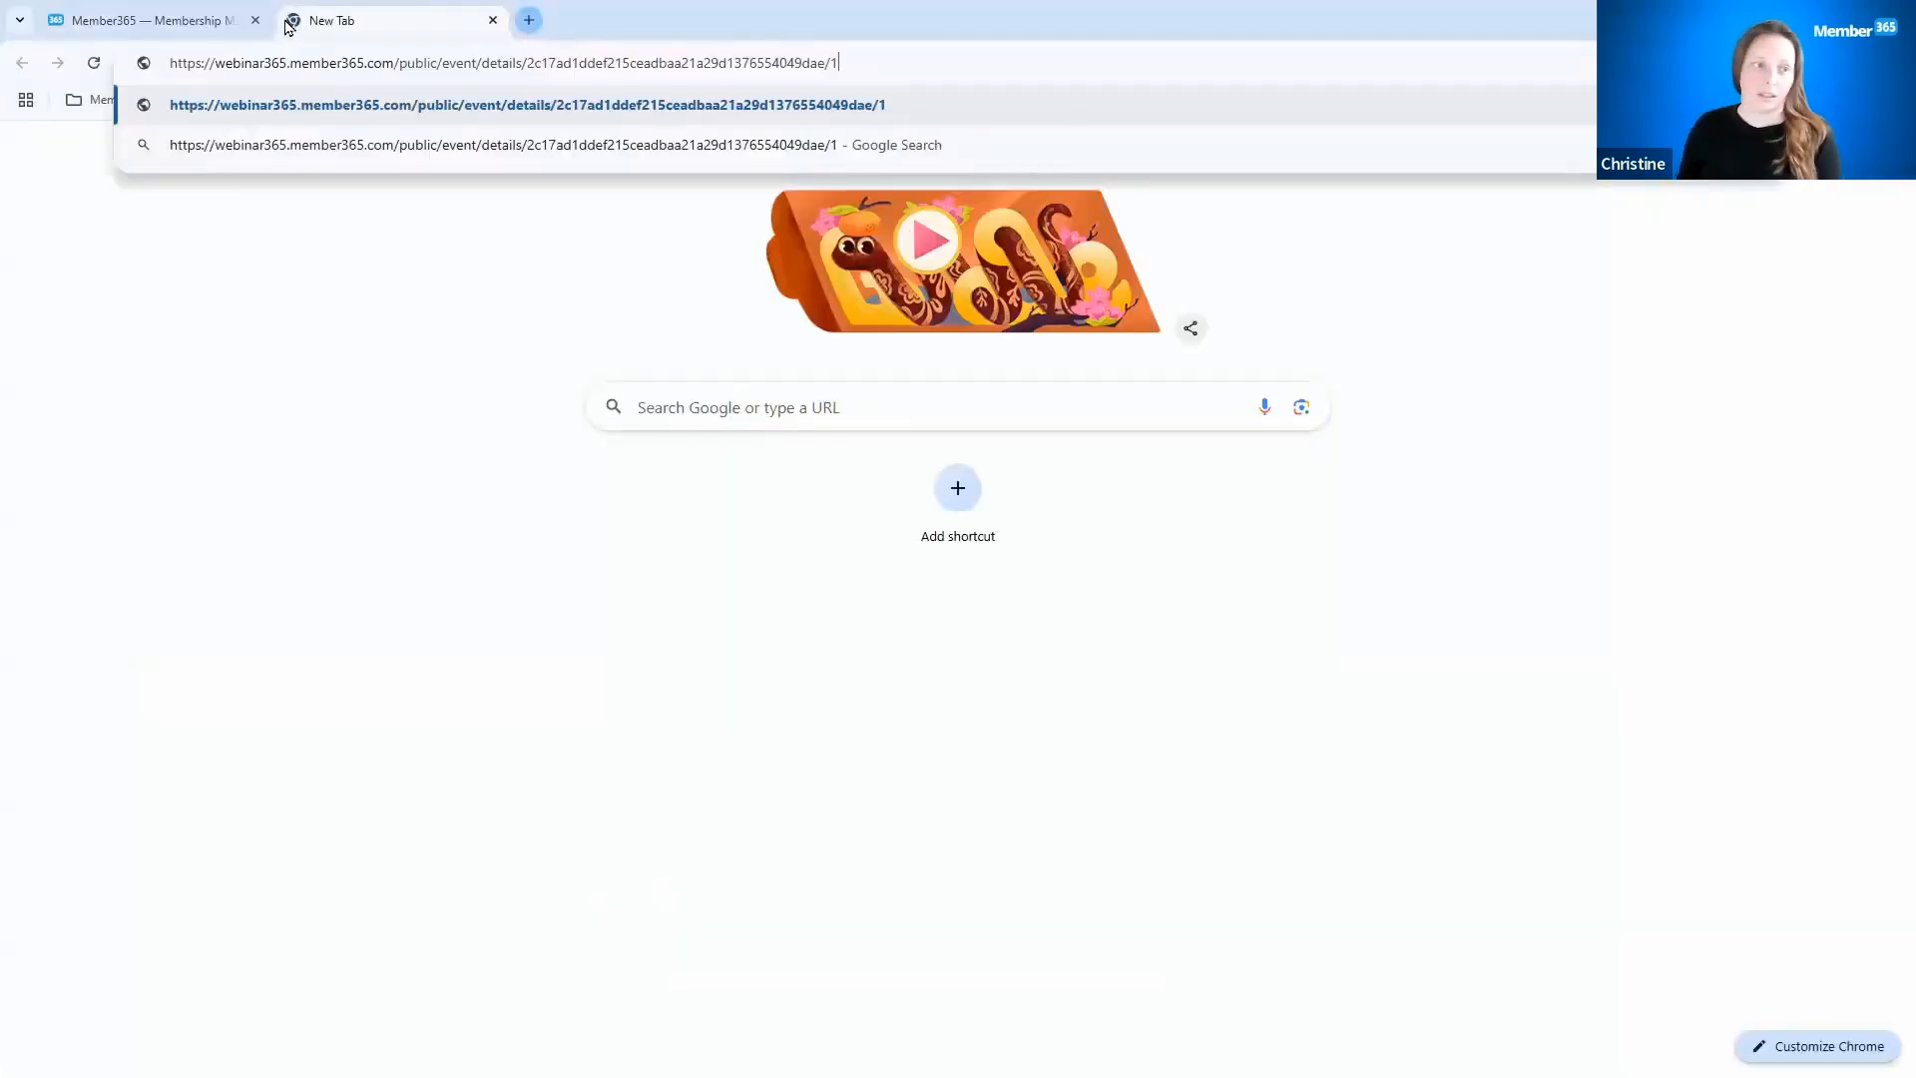
key("Return")
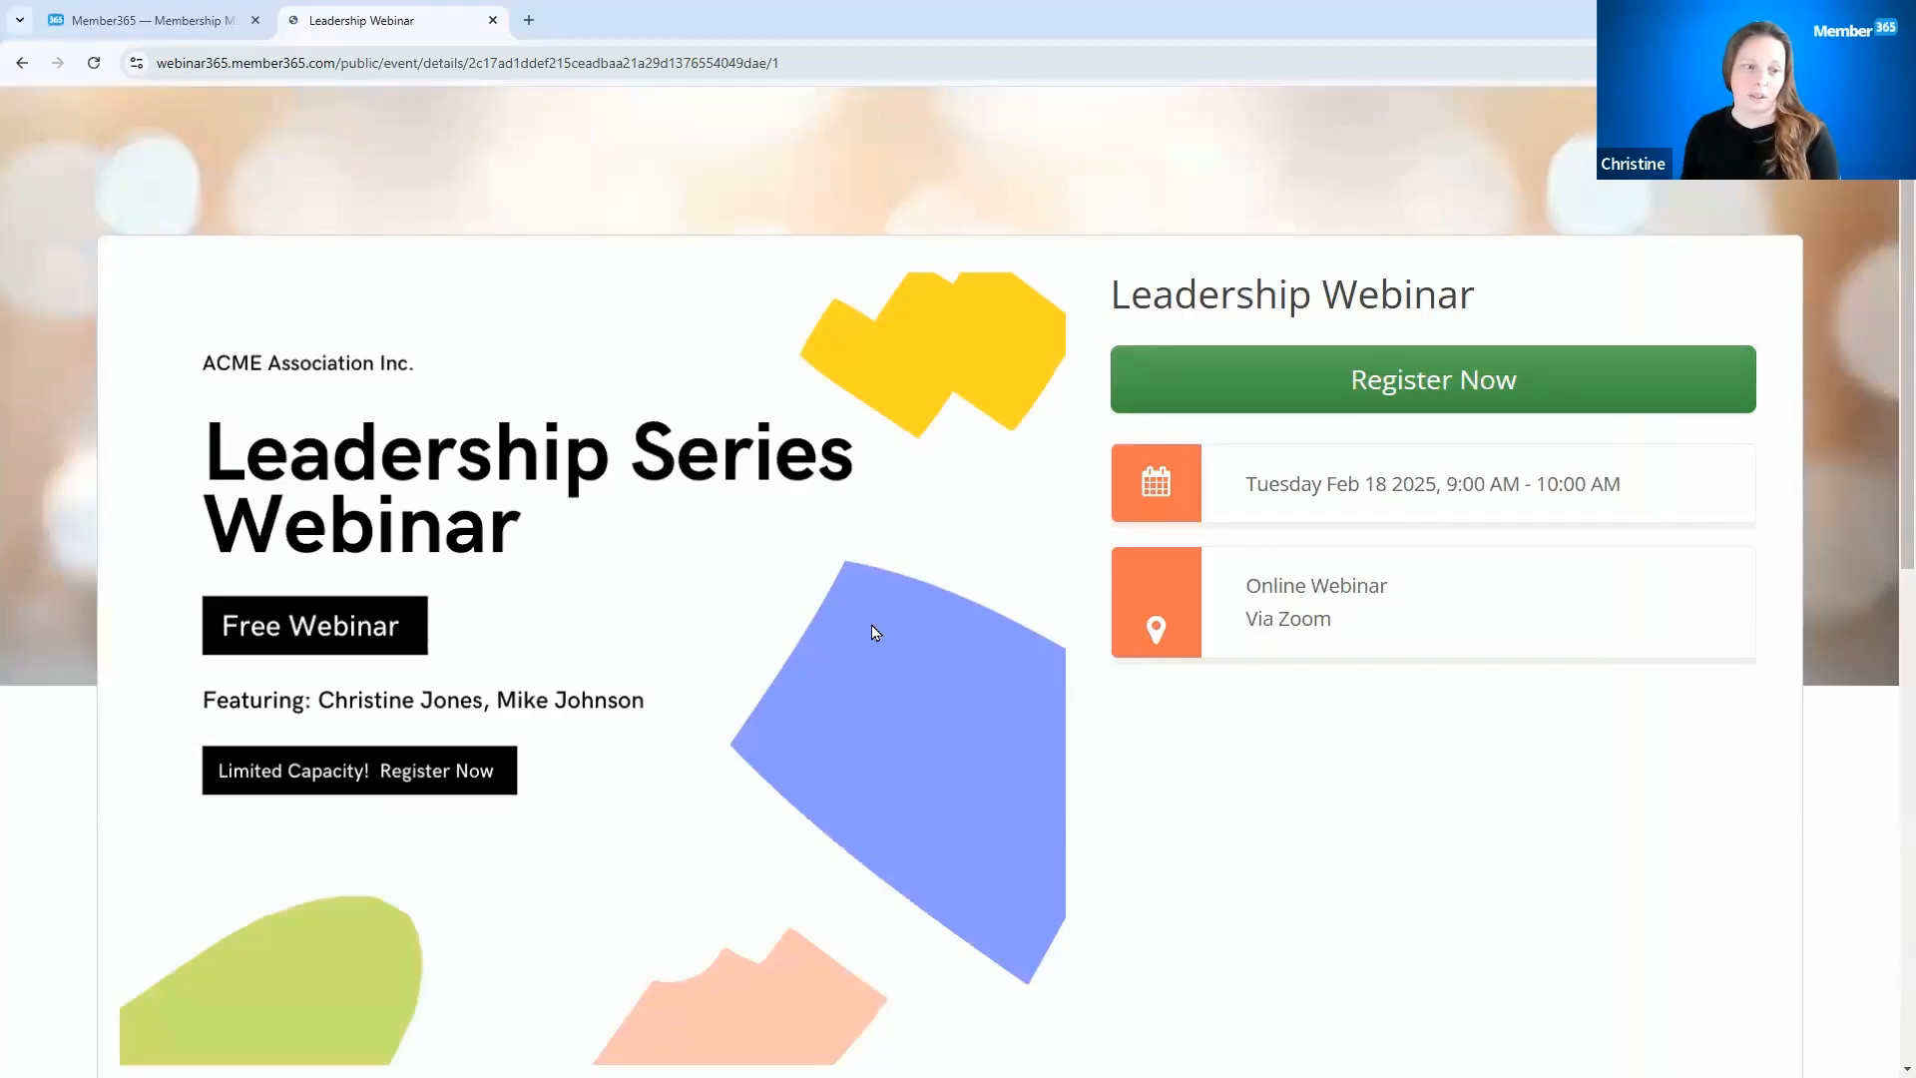
Step: Examine the public Leadership Webinar page, including its banner, date, location, description and target audience
scroll(871, 632, "down", 9)
scroll(875, 631, "down", 1)
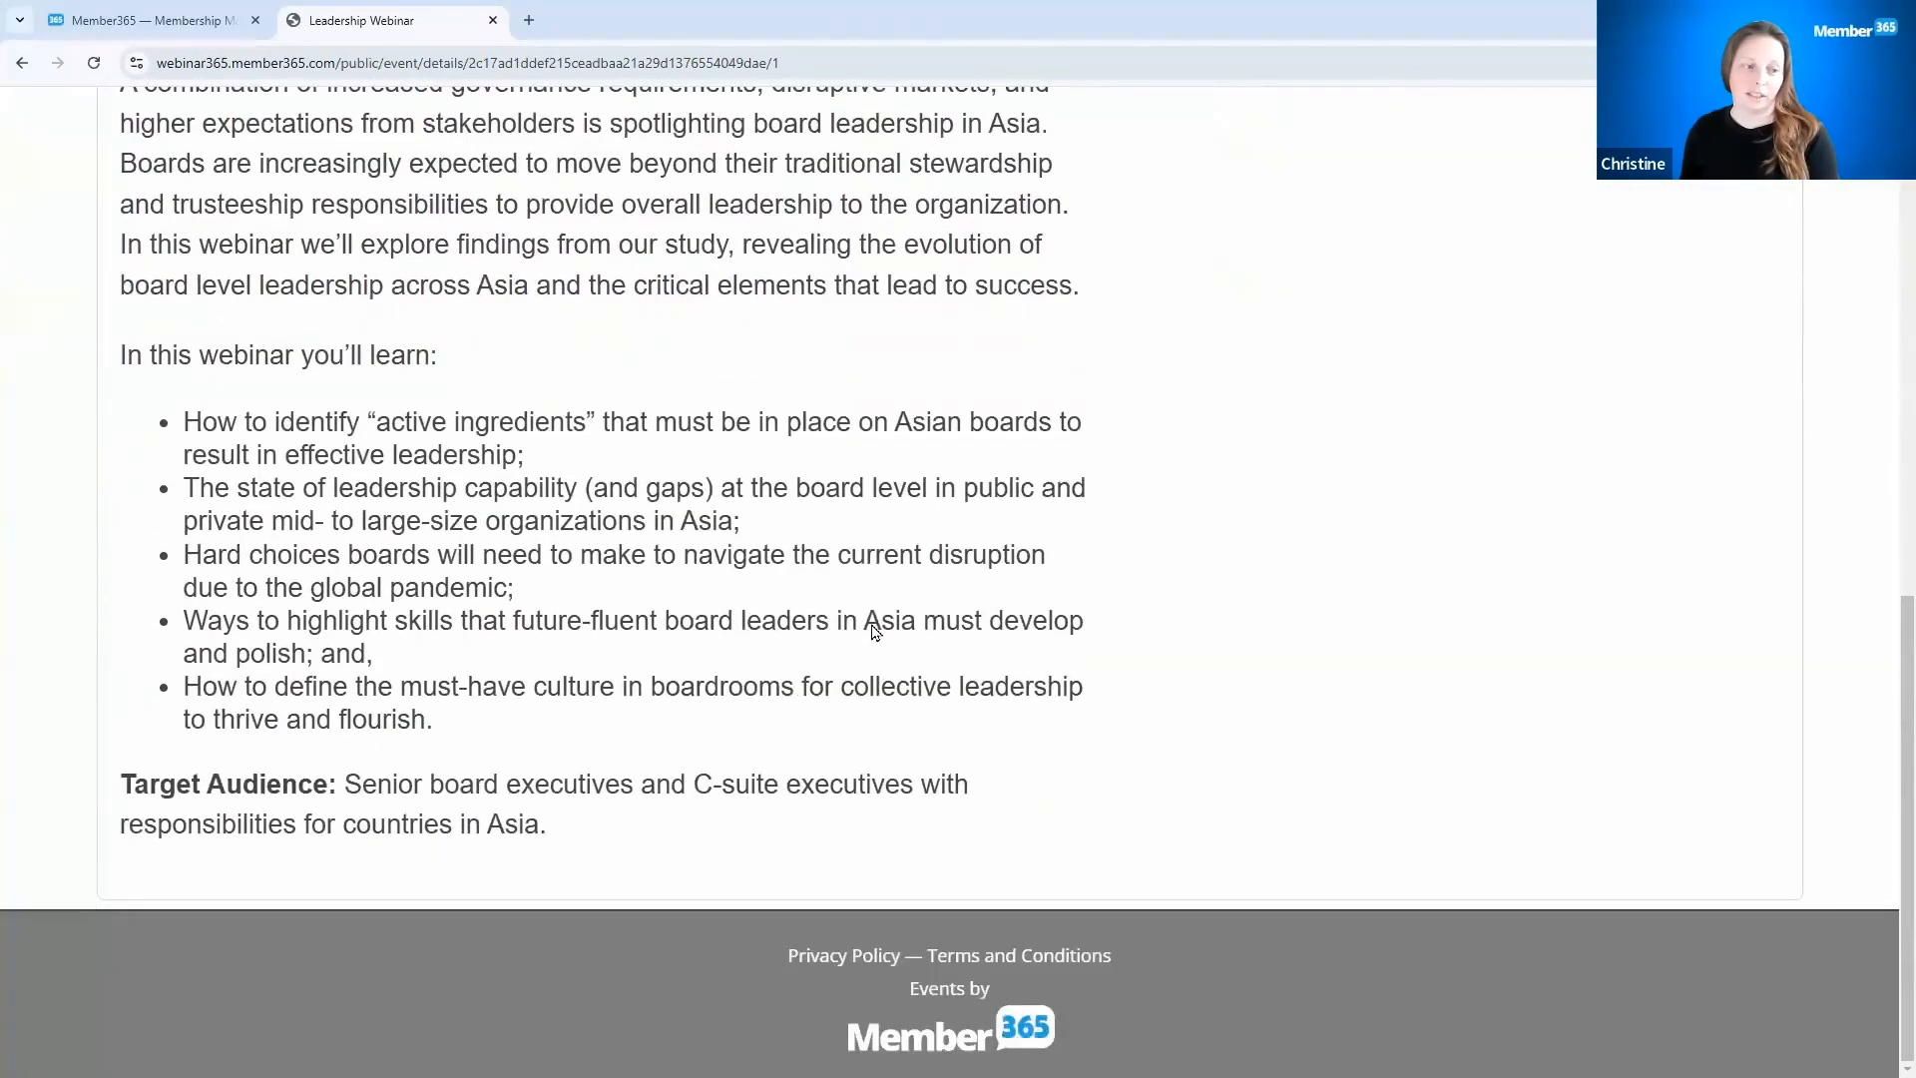
scroll(875, 631, "up", 10)
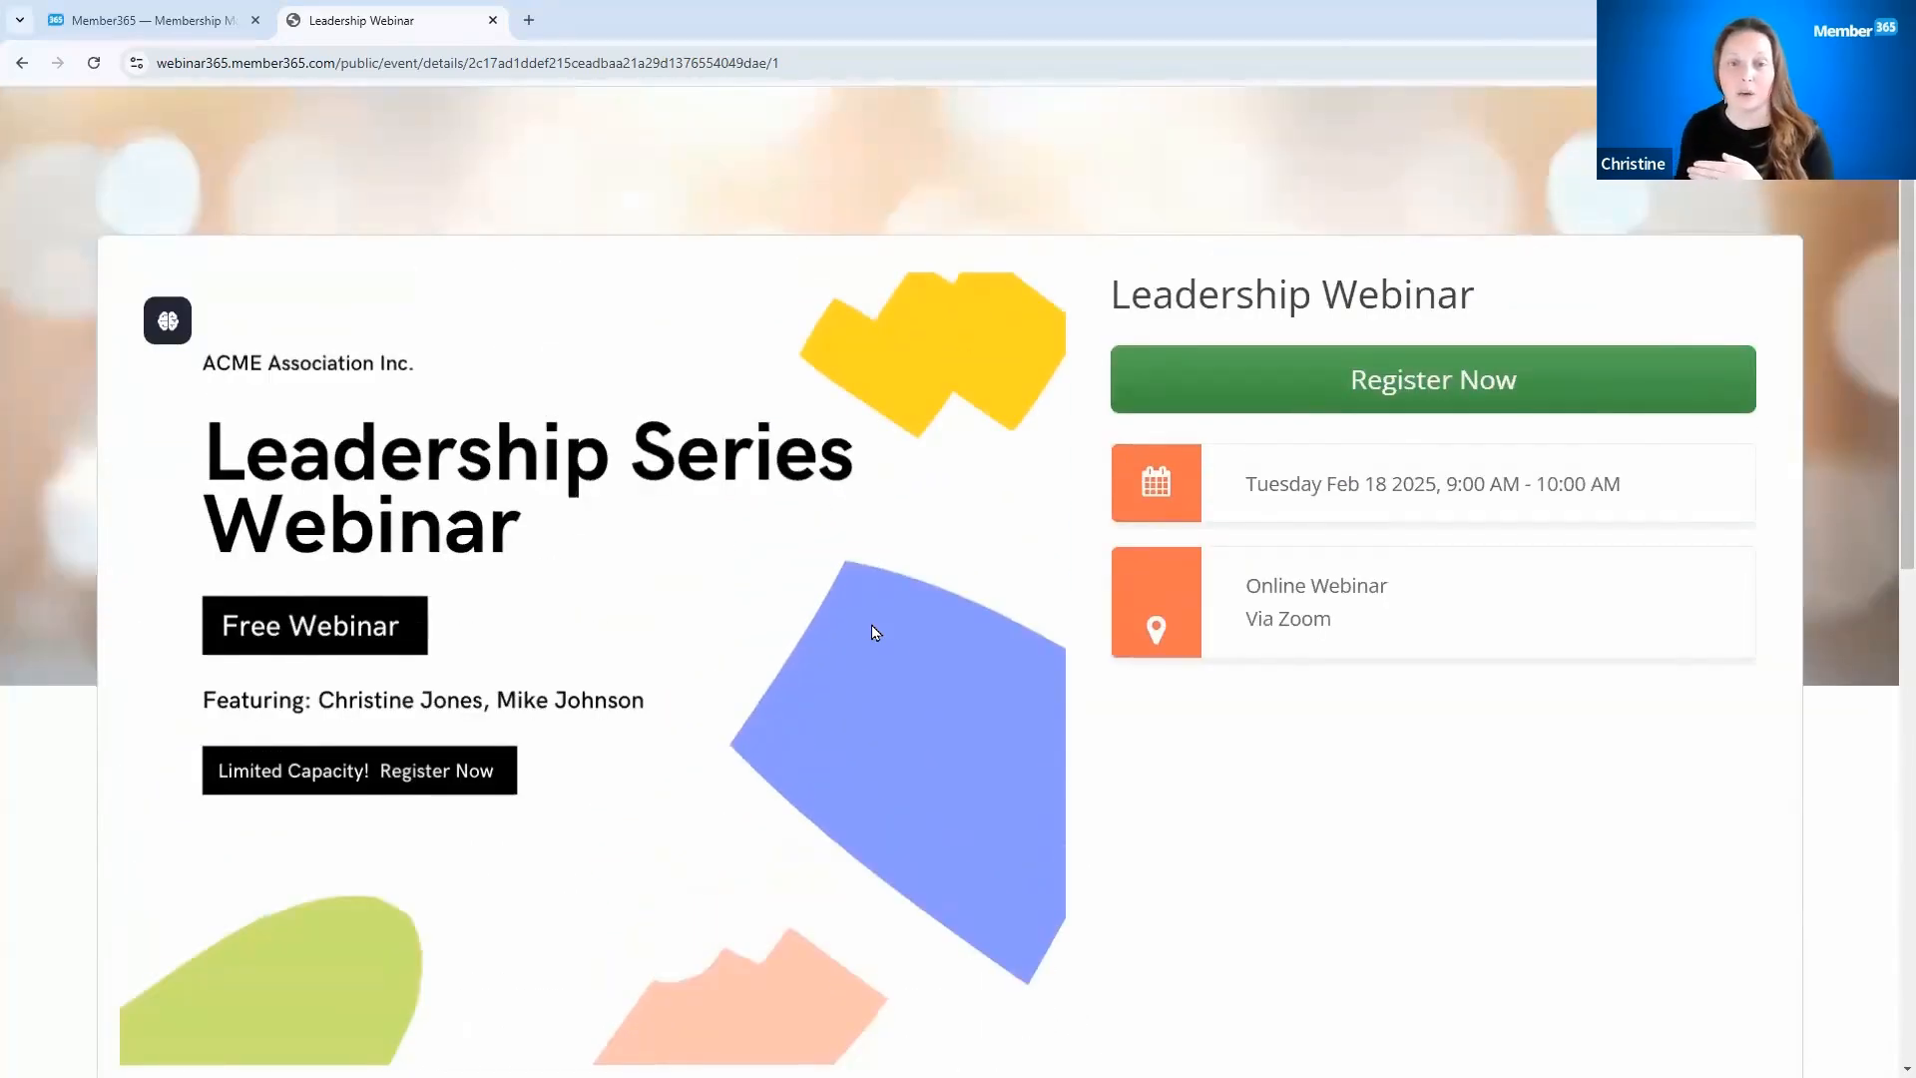
scroll(871, 624, "down", 10)
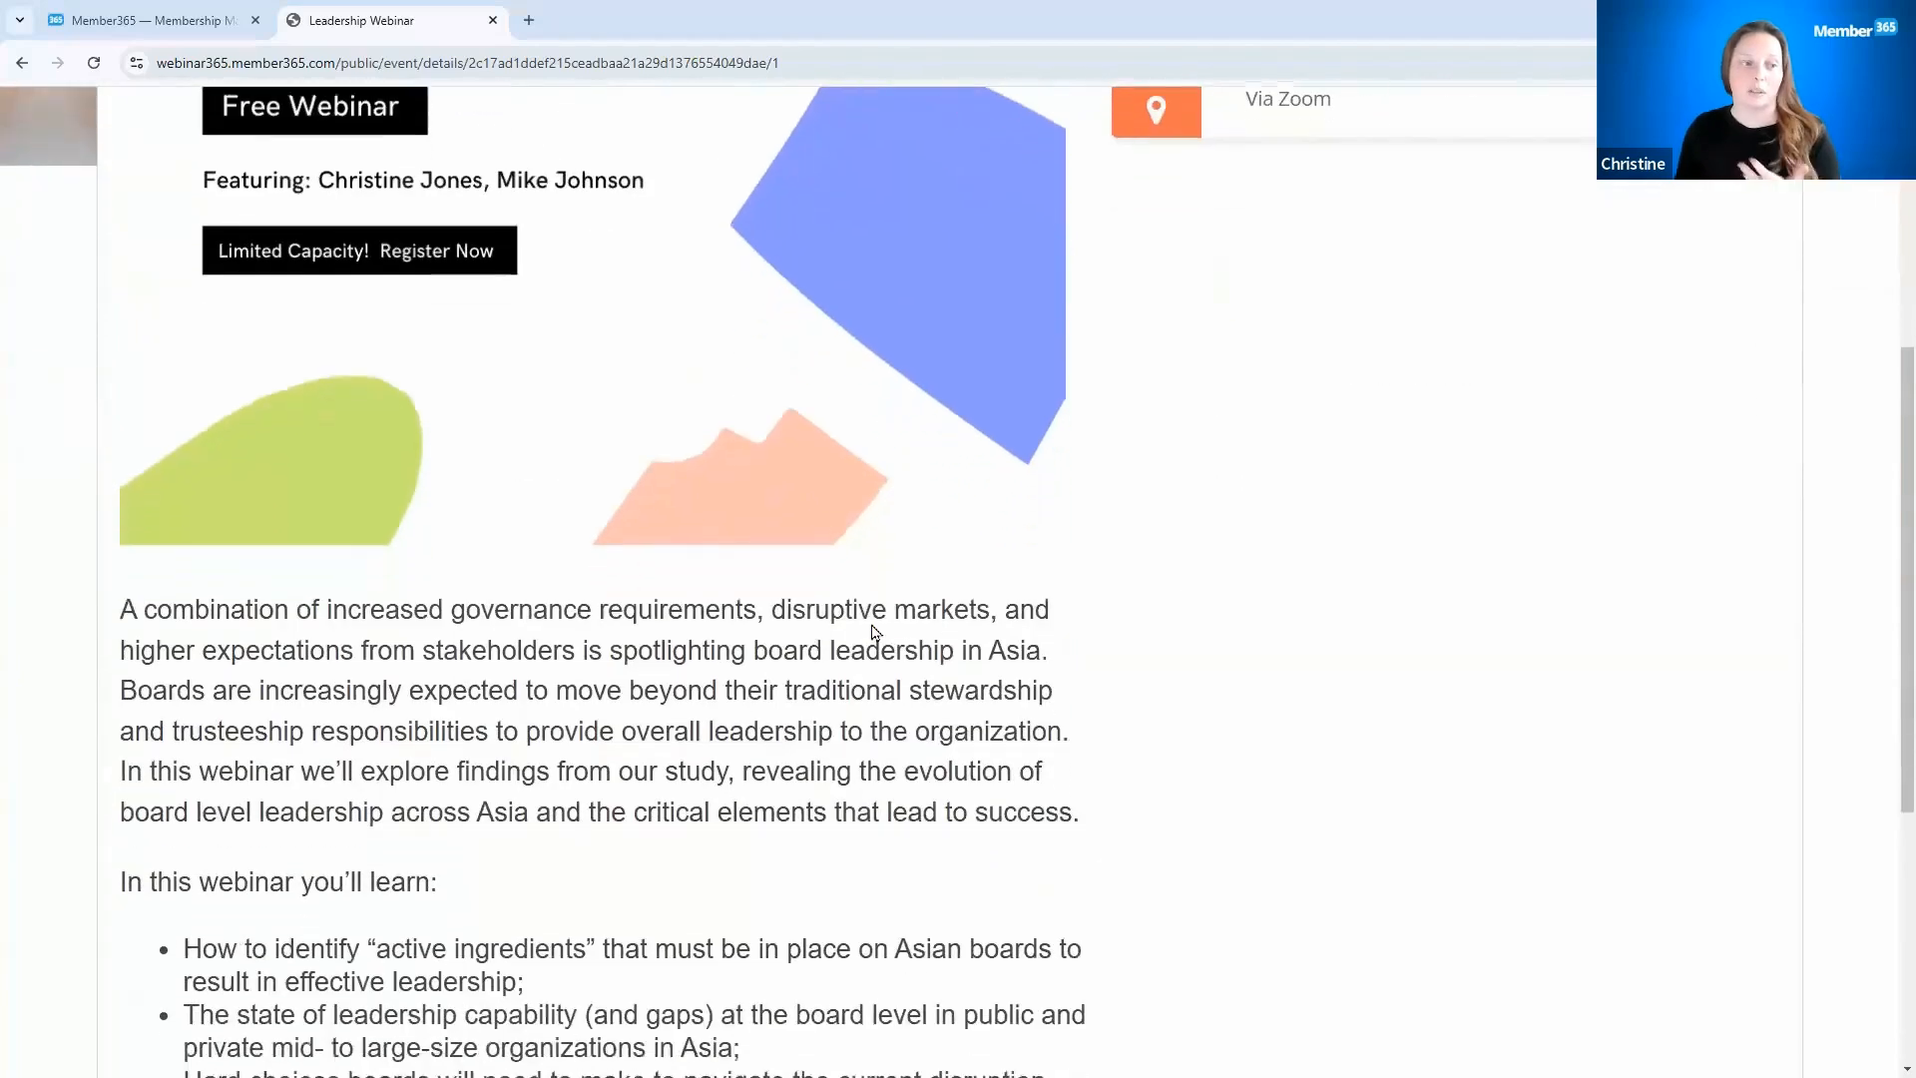
scroll(871, 624, "up", 10)
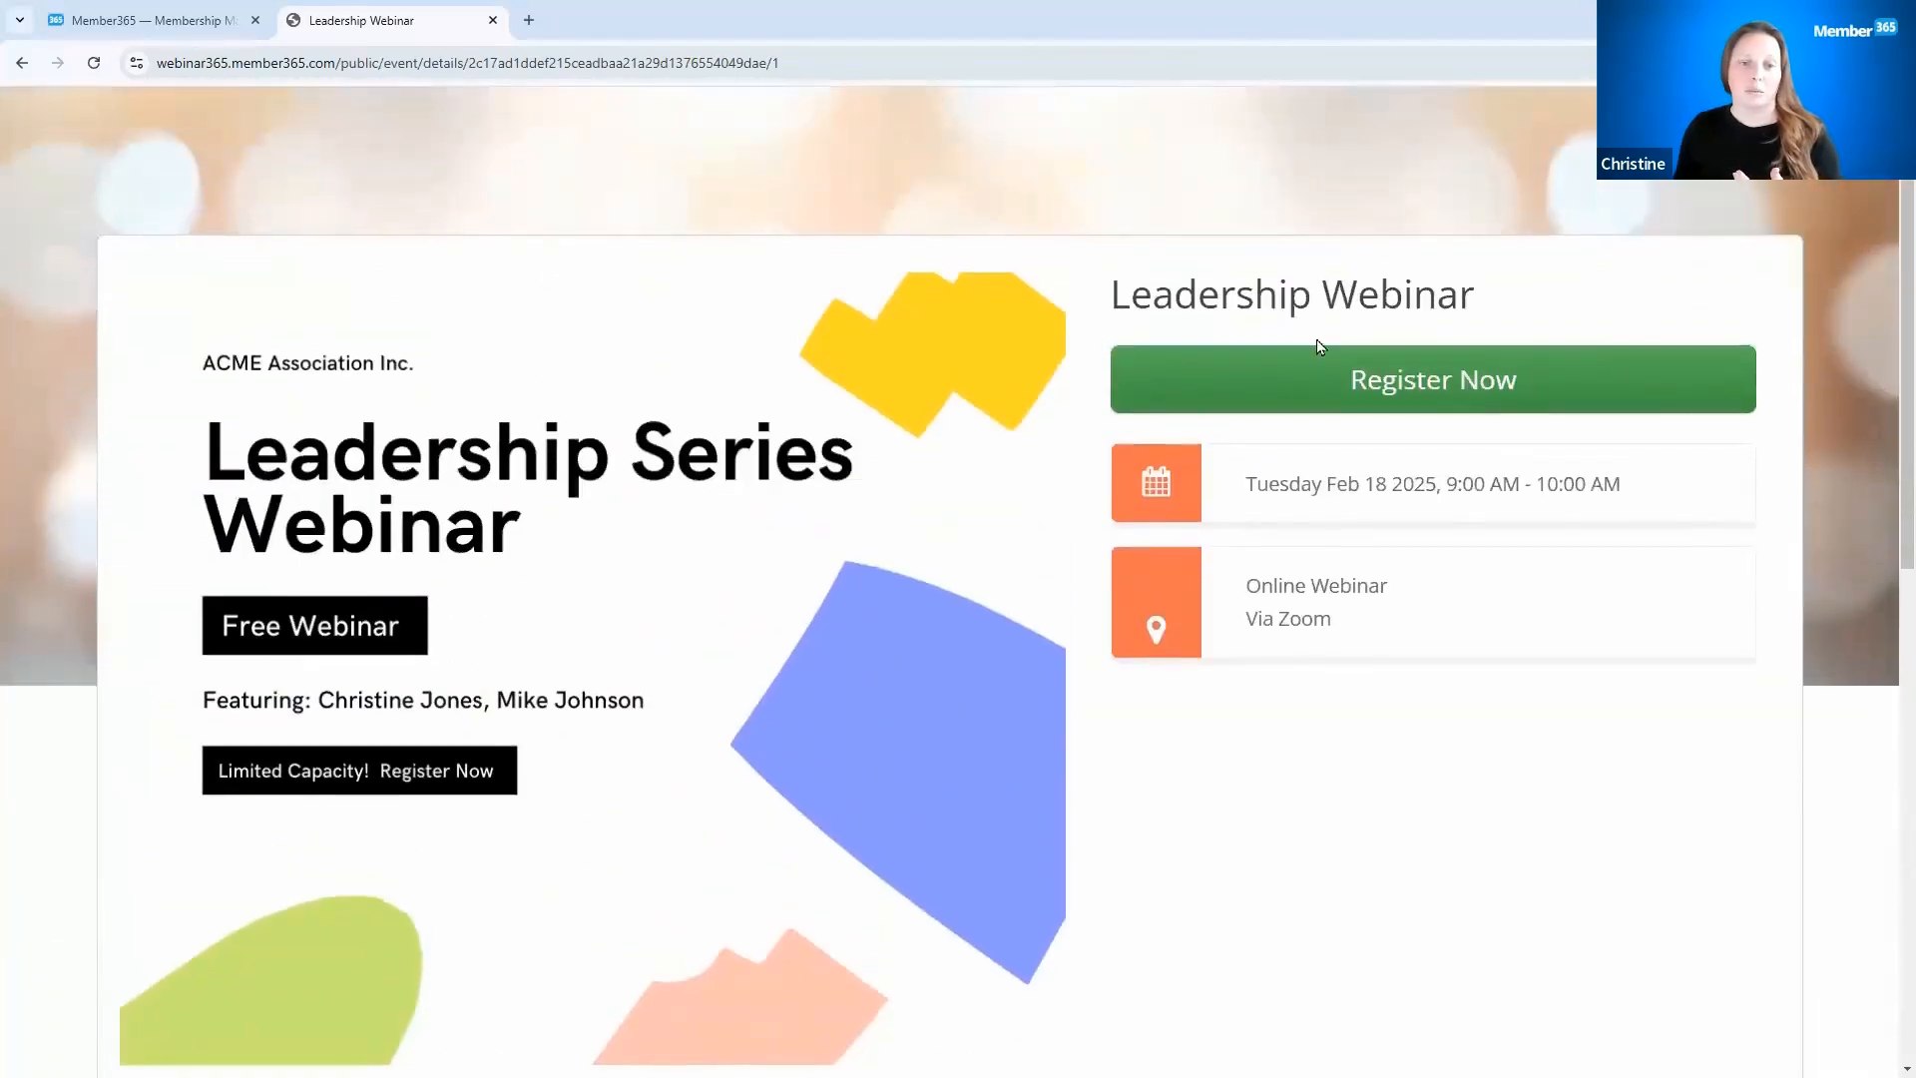
Step: Return to the event form and open the Webinar Registration ticket for editing, trying out the Workshops option
left_click(150, 20)
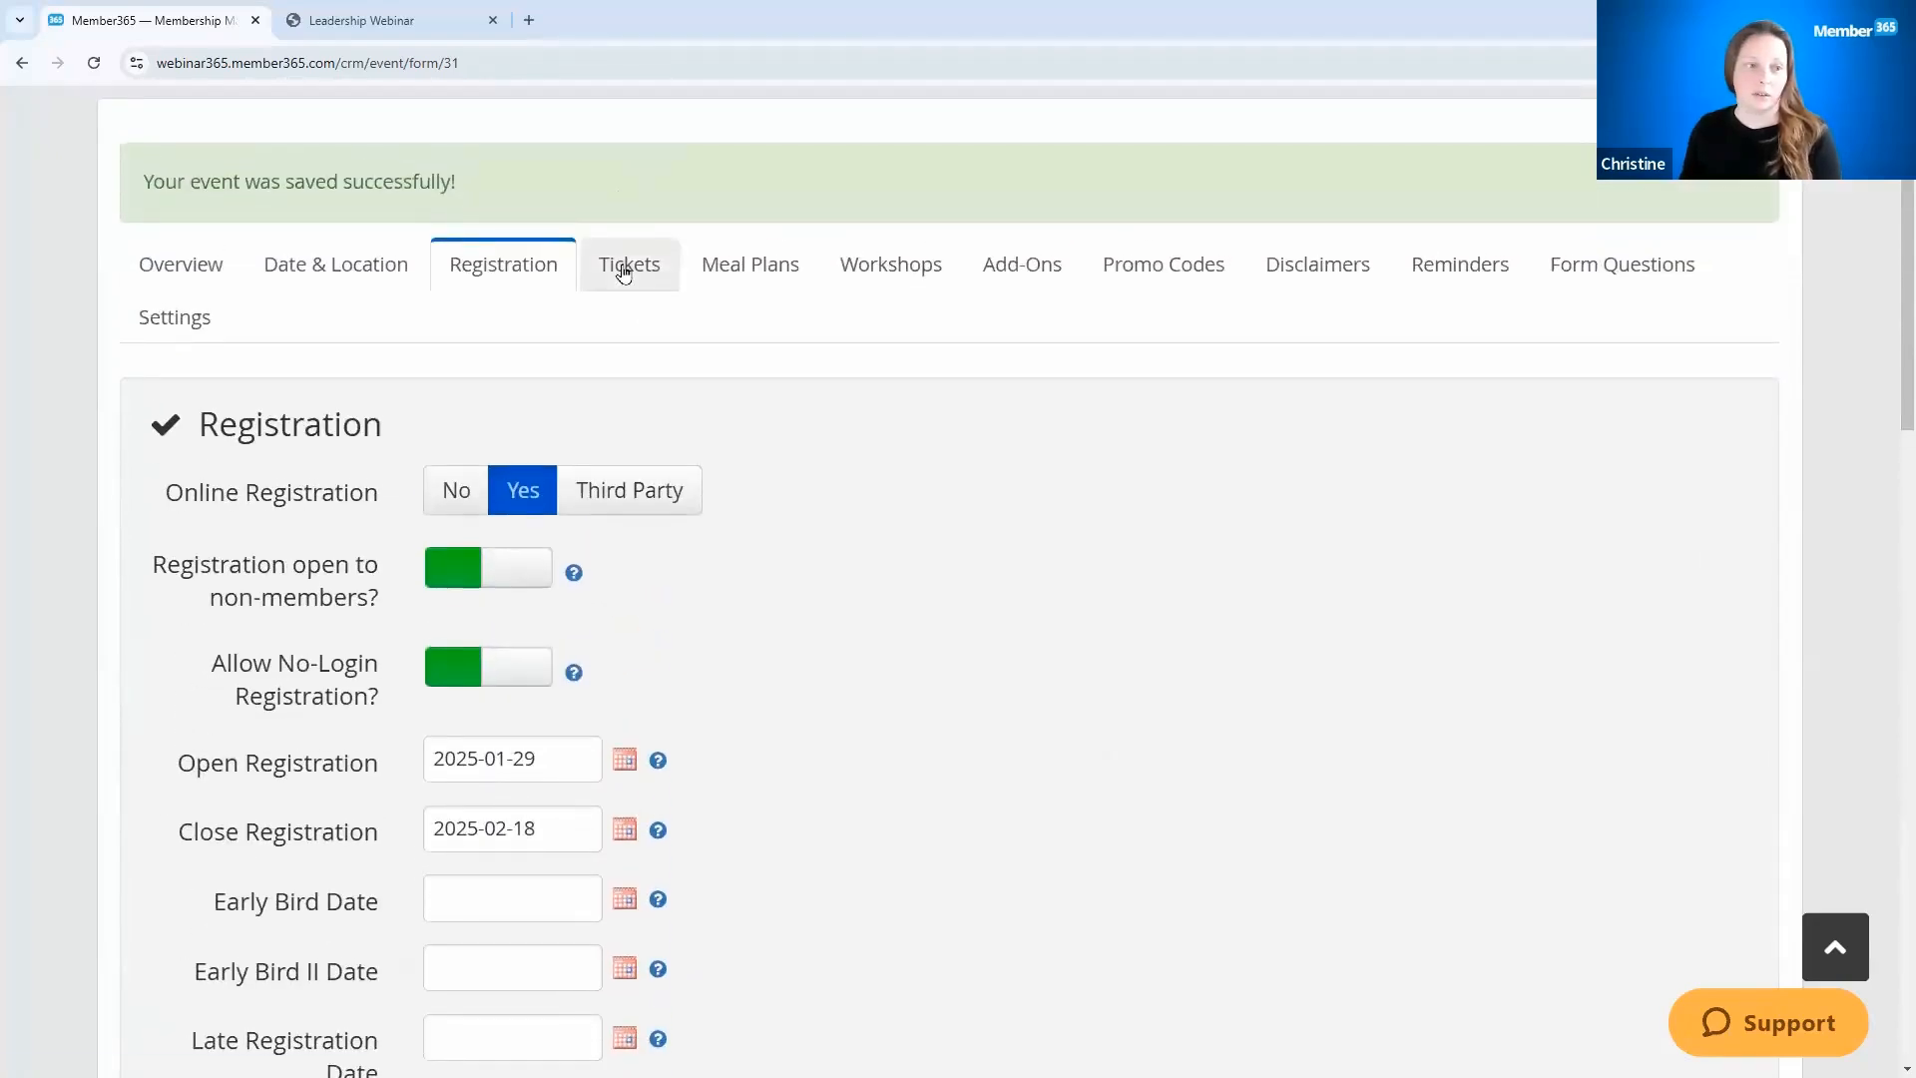
left_click(623, 273)
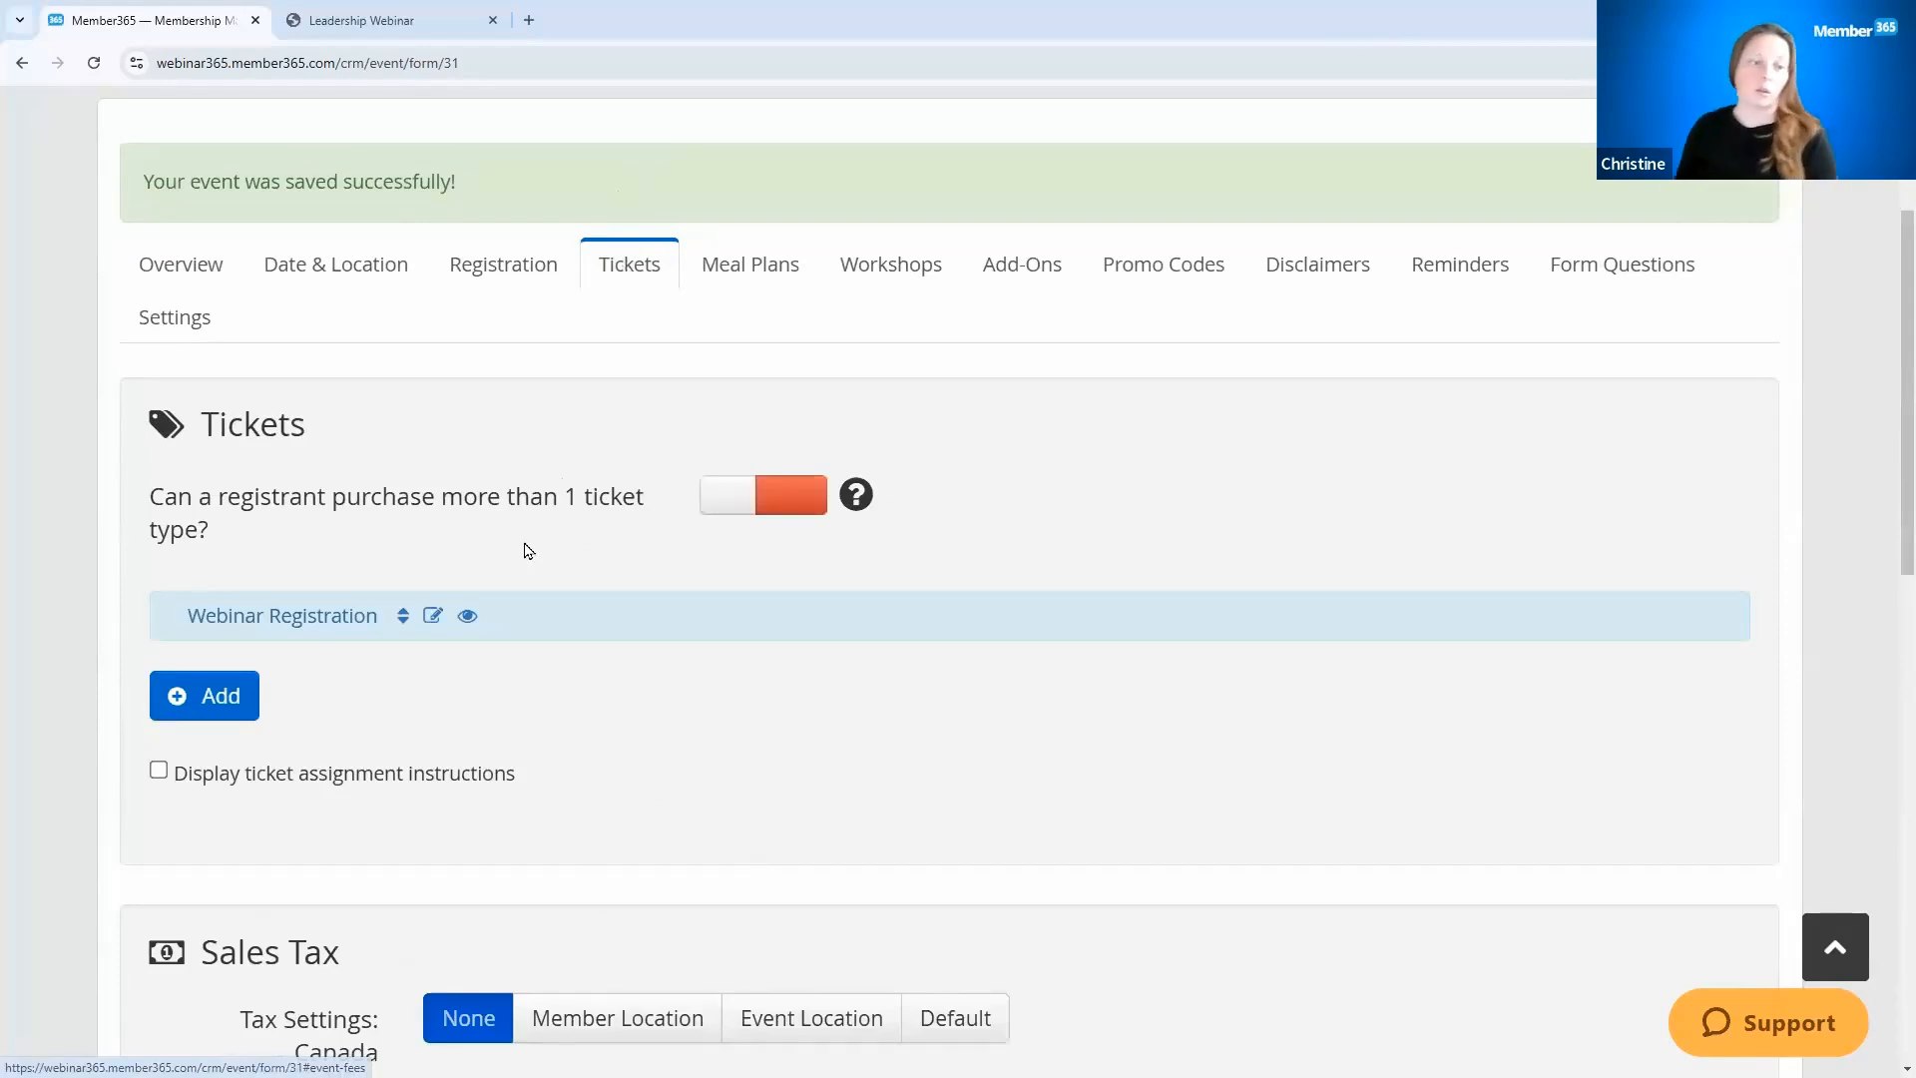
left_click(435, 617)
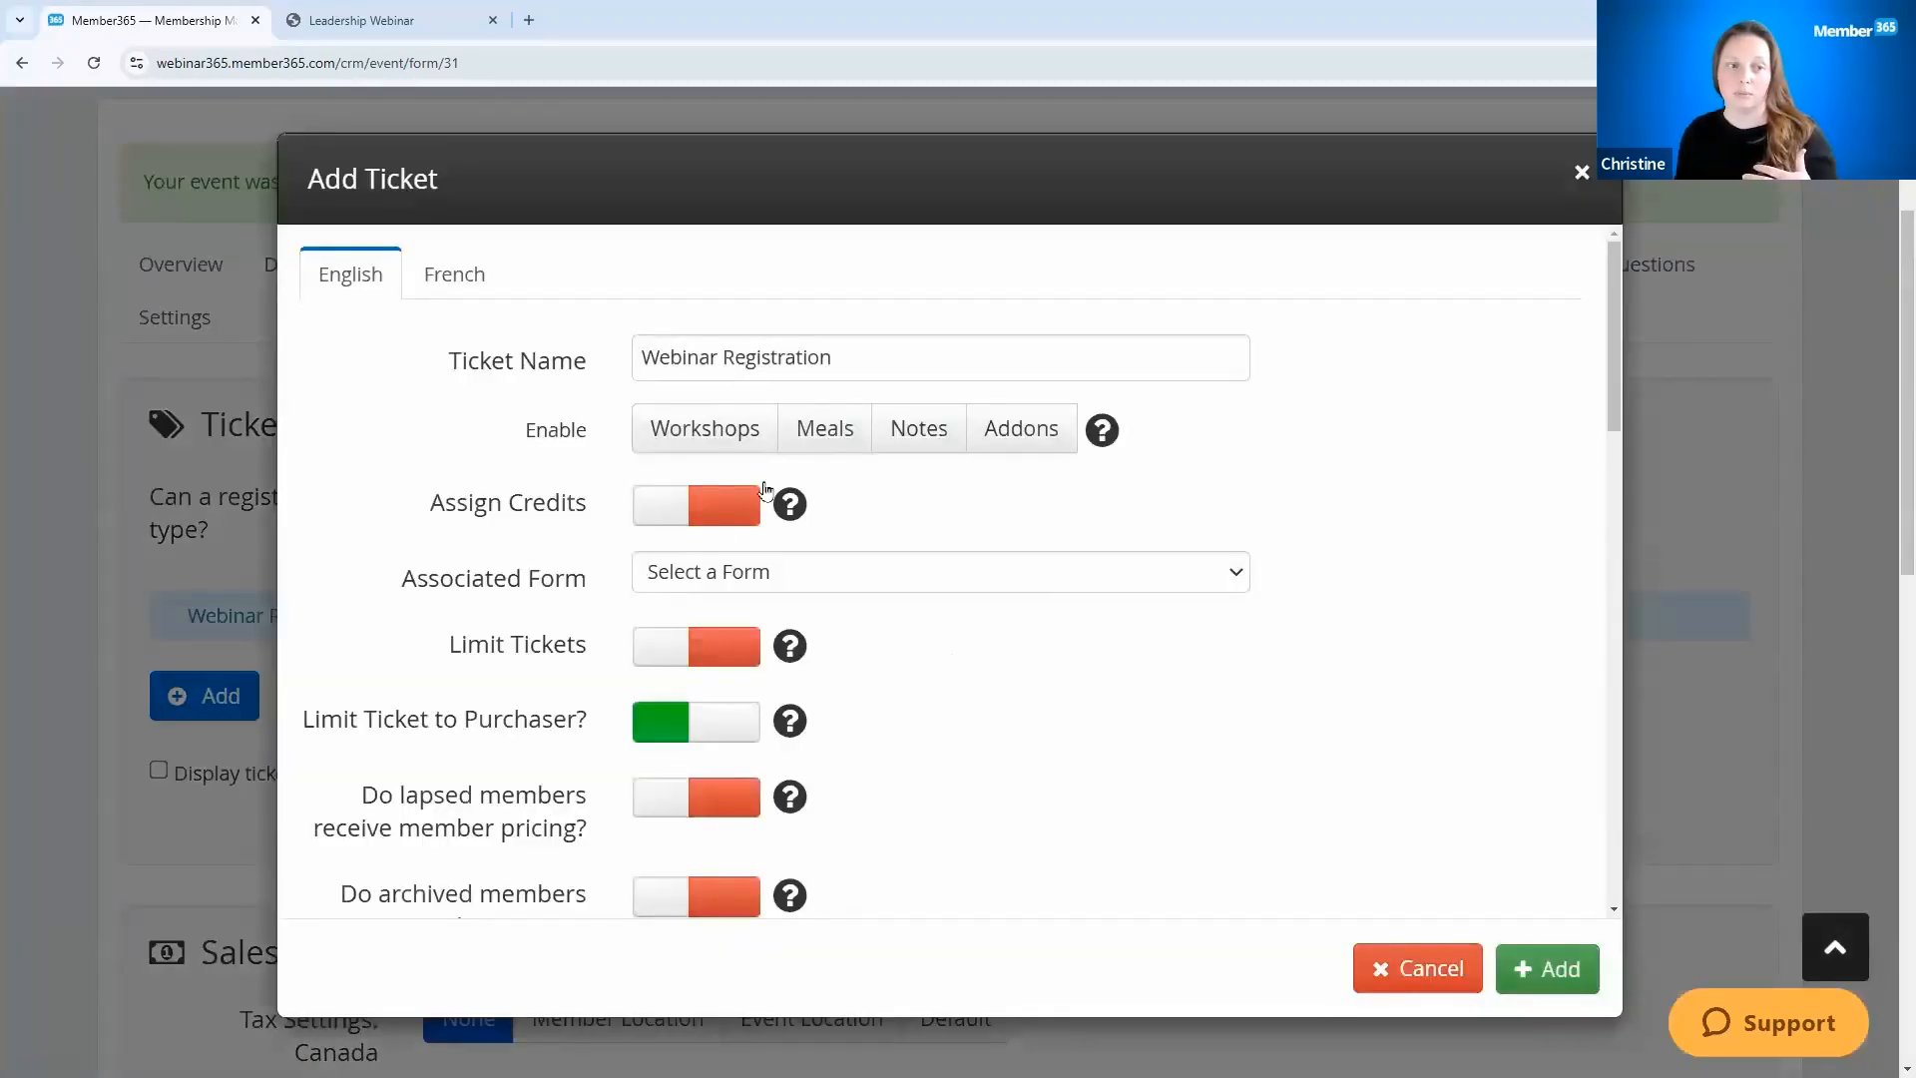
left_click(1011, 452)
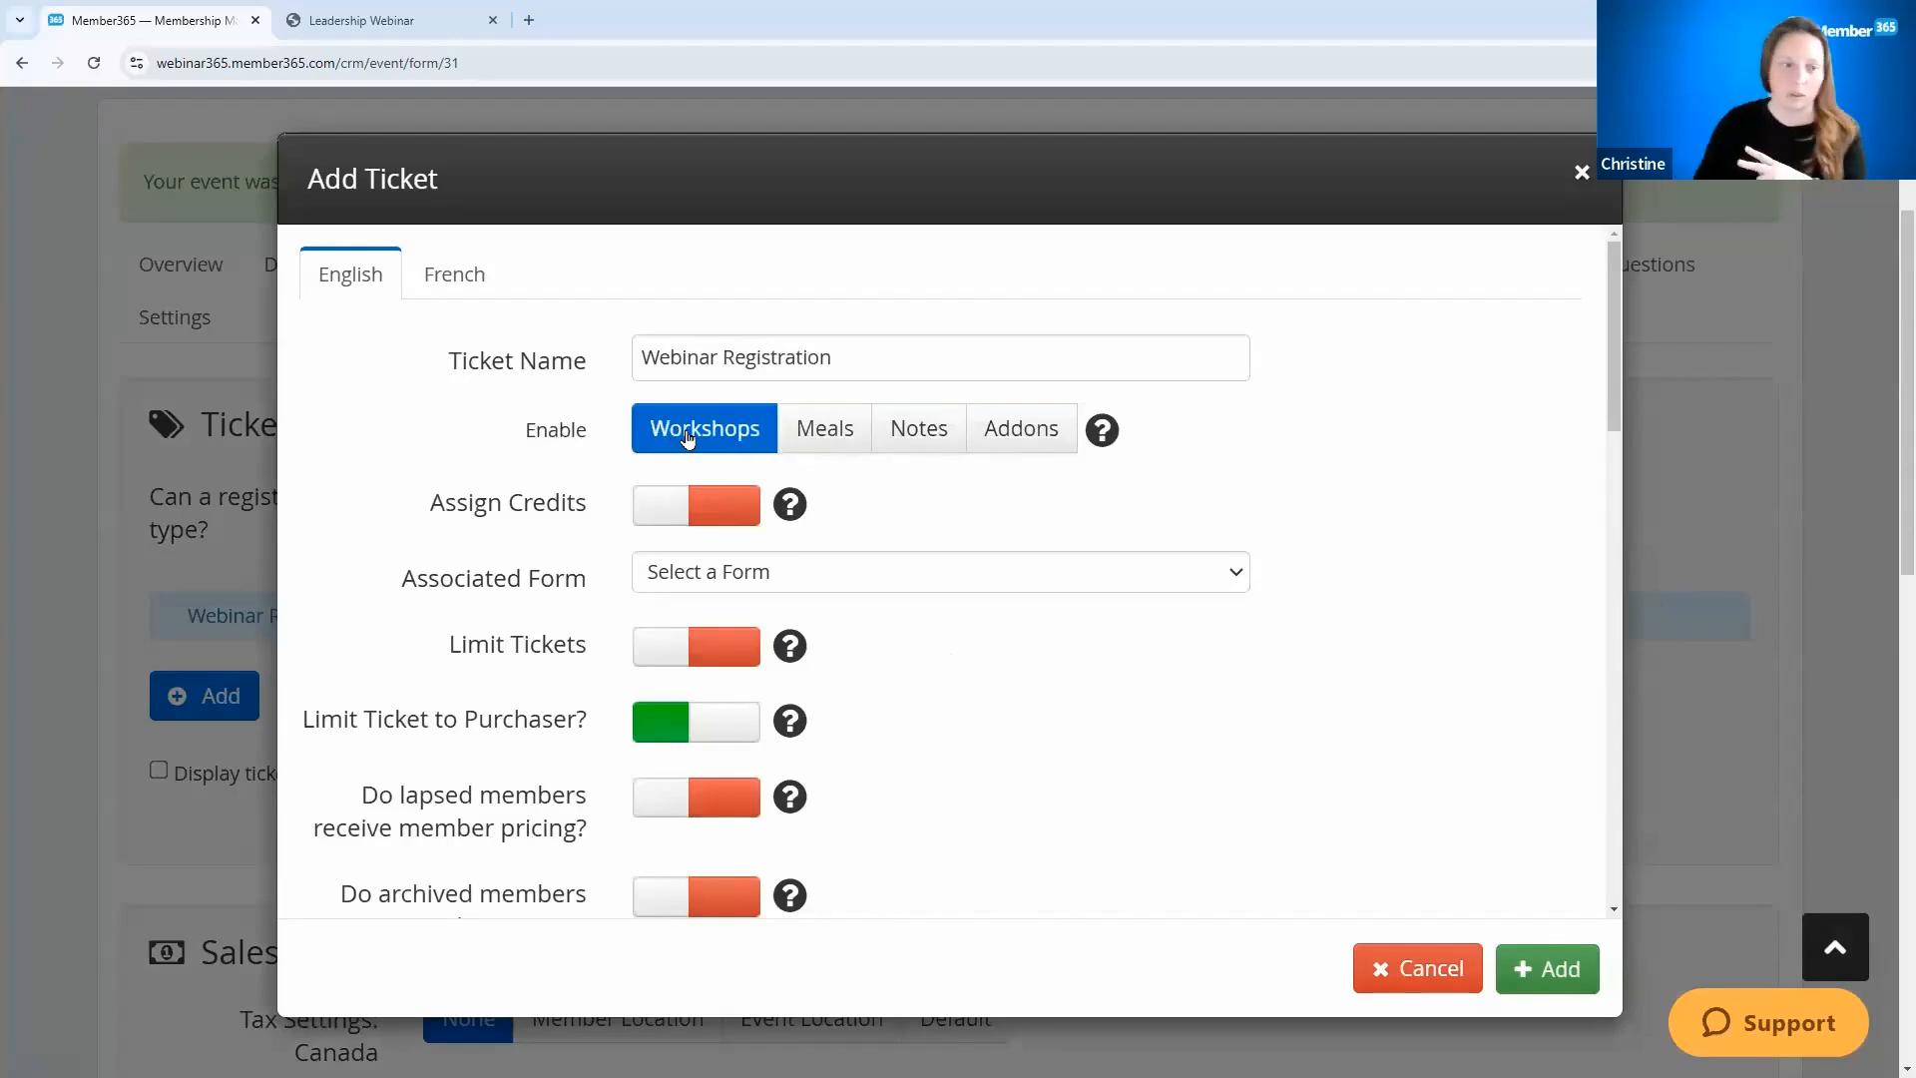
Step: Enable credit assignment on the Webinar Registration ticket, with 1.00 credits and the Values activity level
left_click(650, 516)
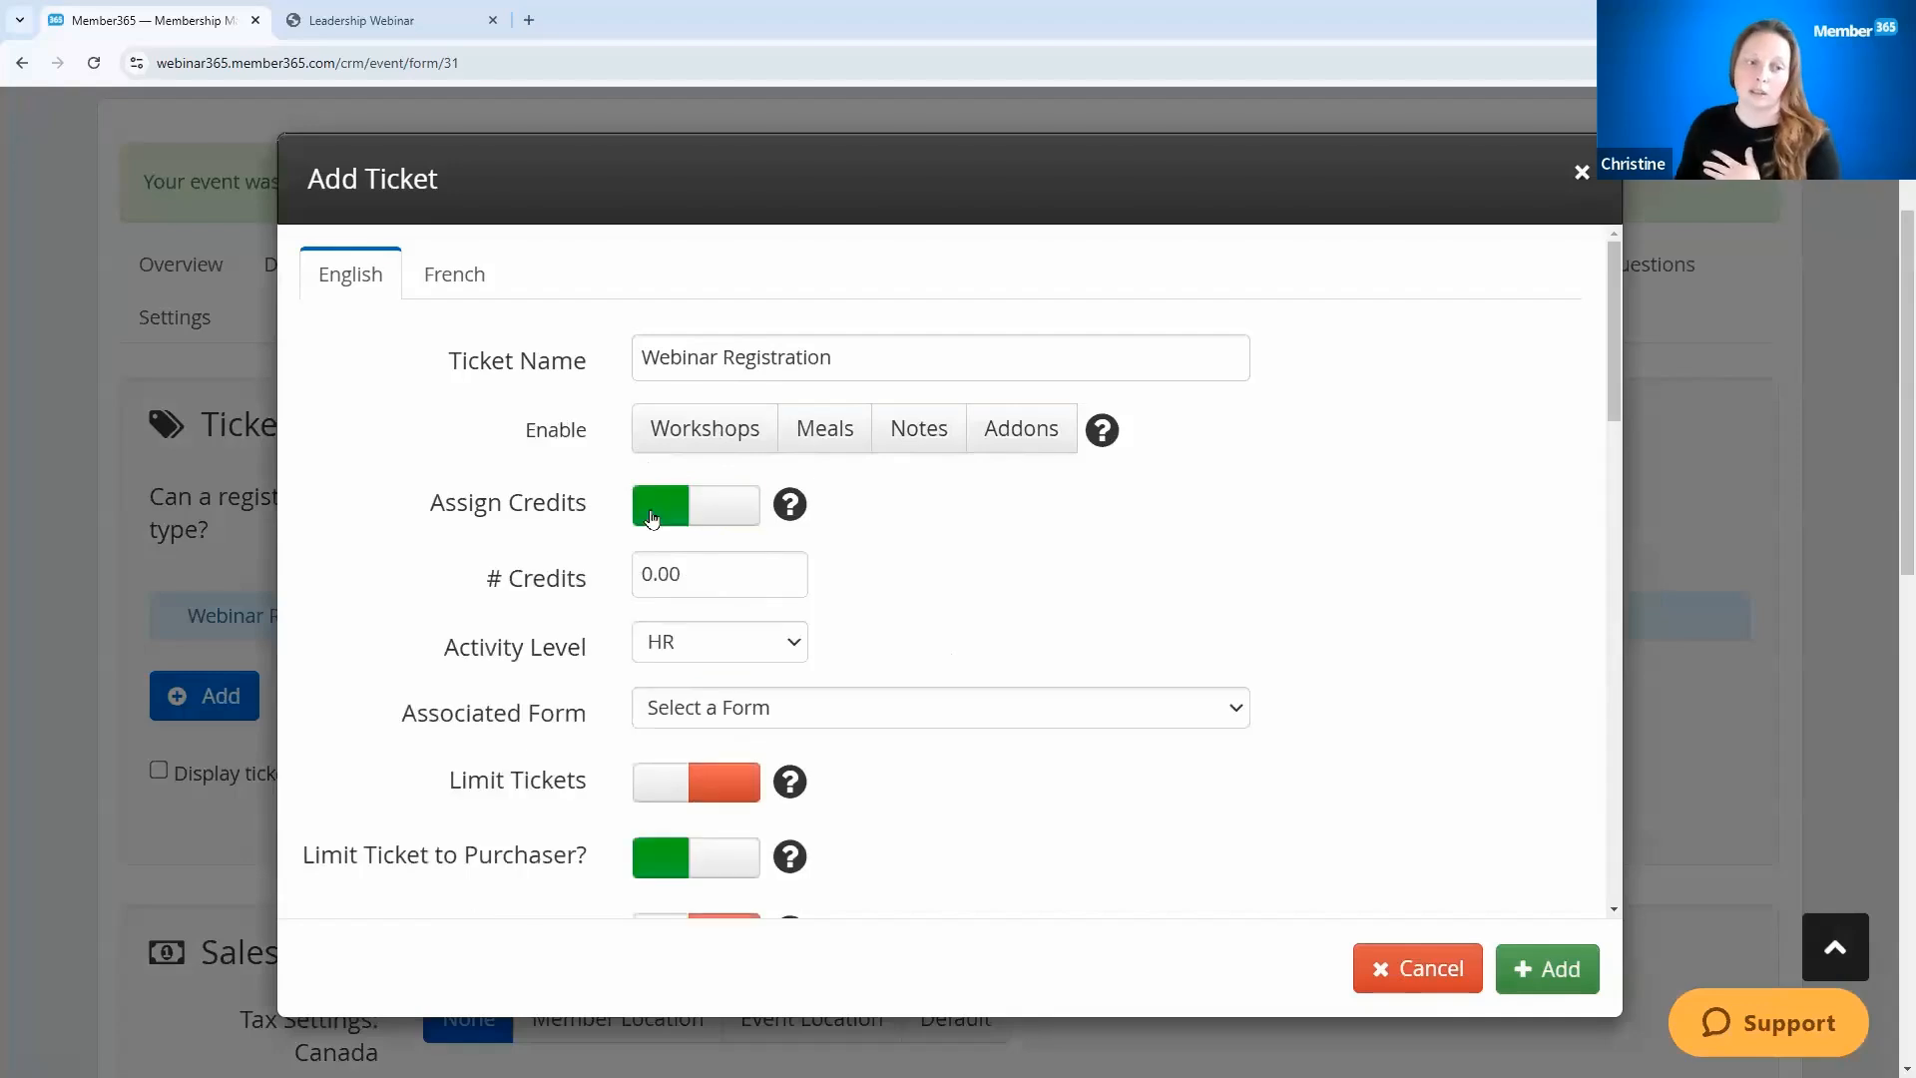
left_click(652, 576)
key("BackSpace")
type("1")
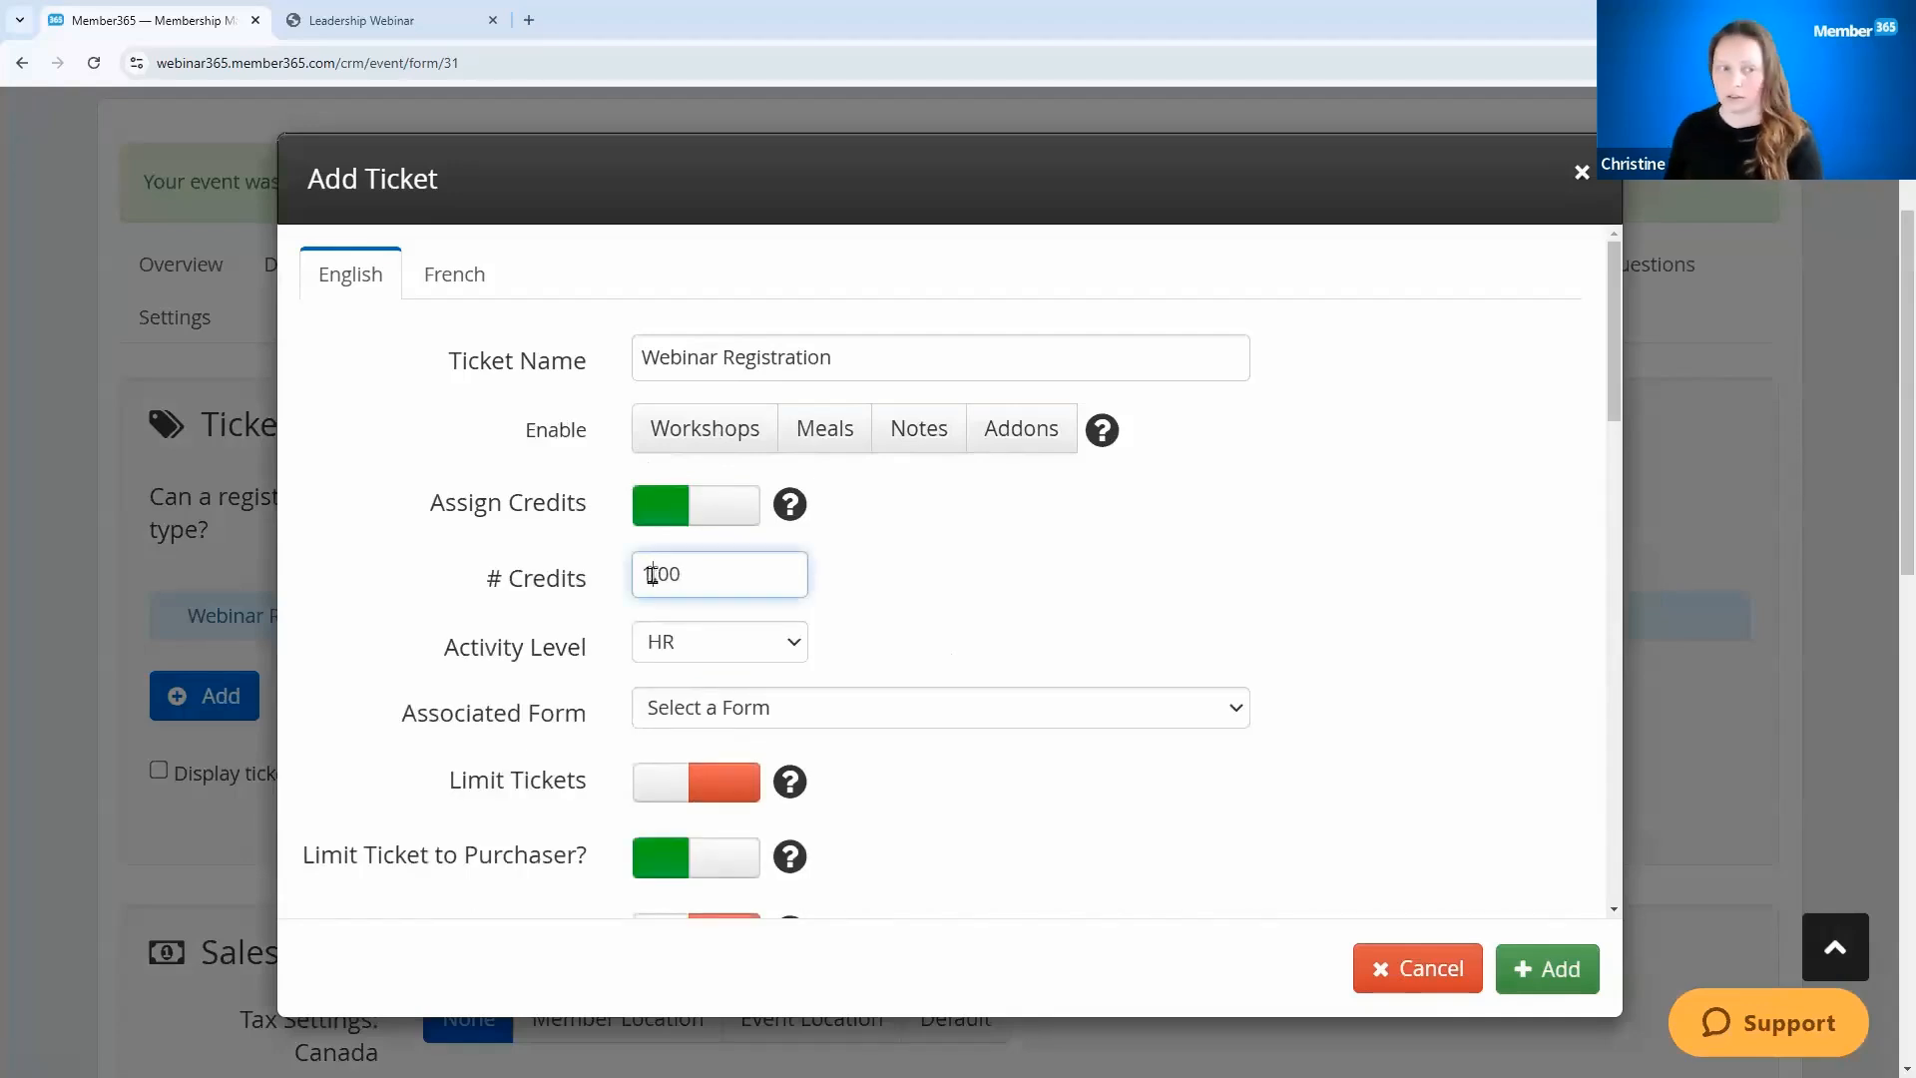
left_click(707, 653)
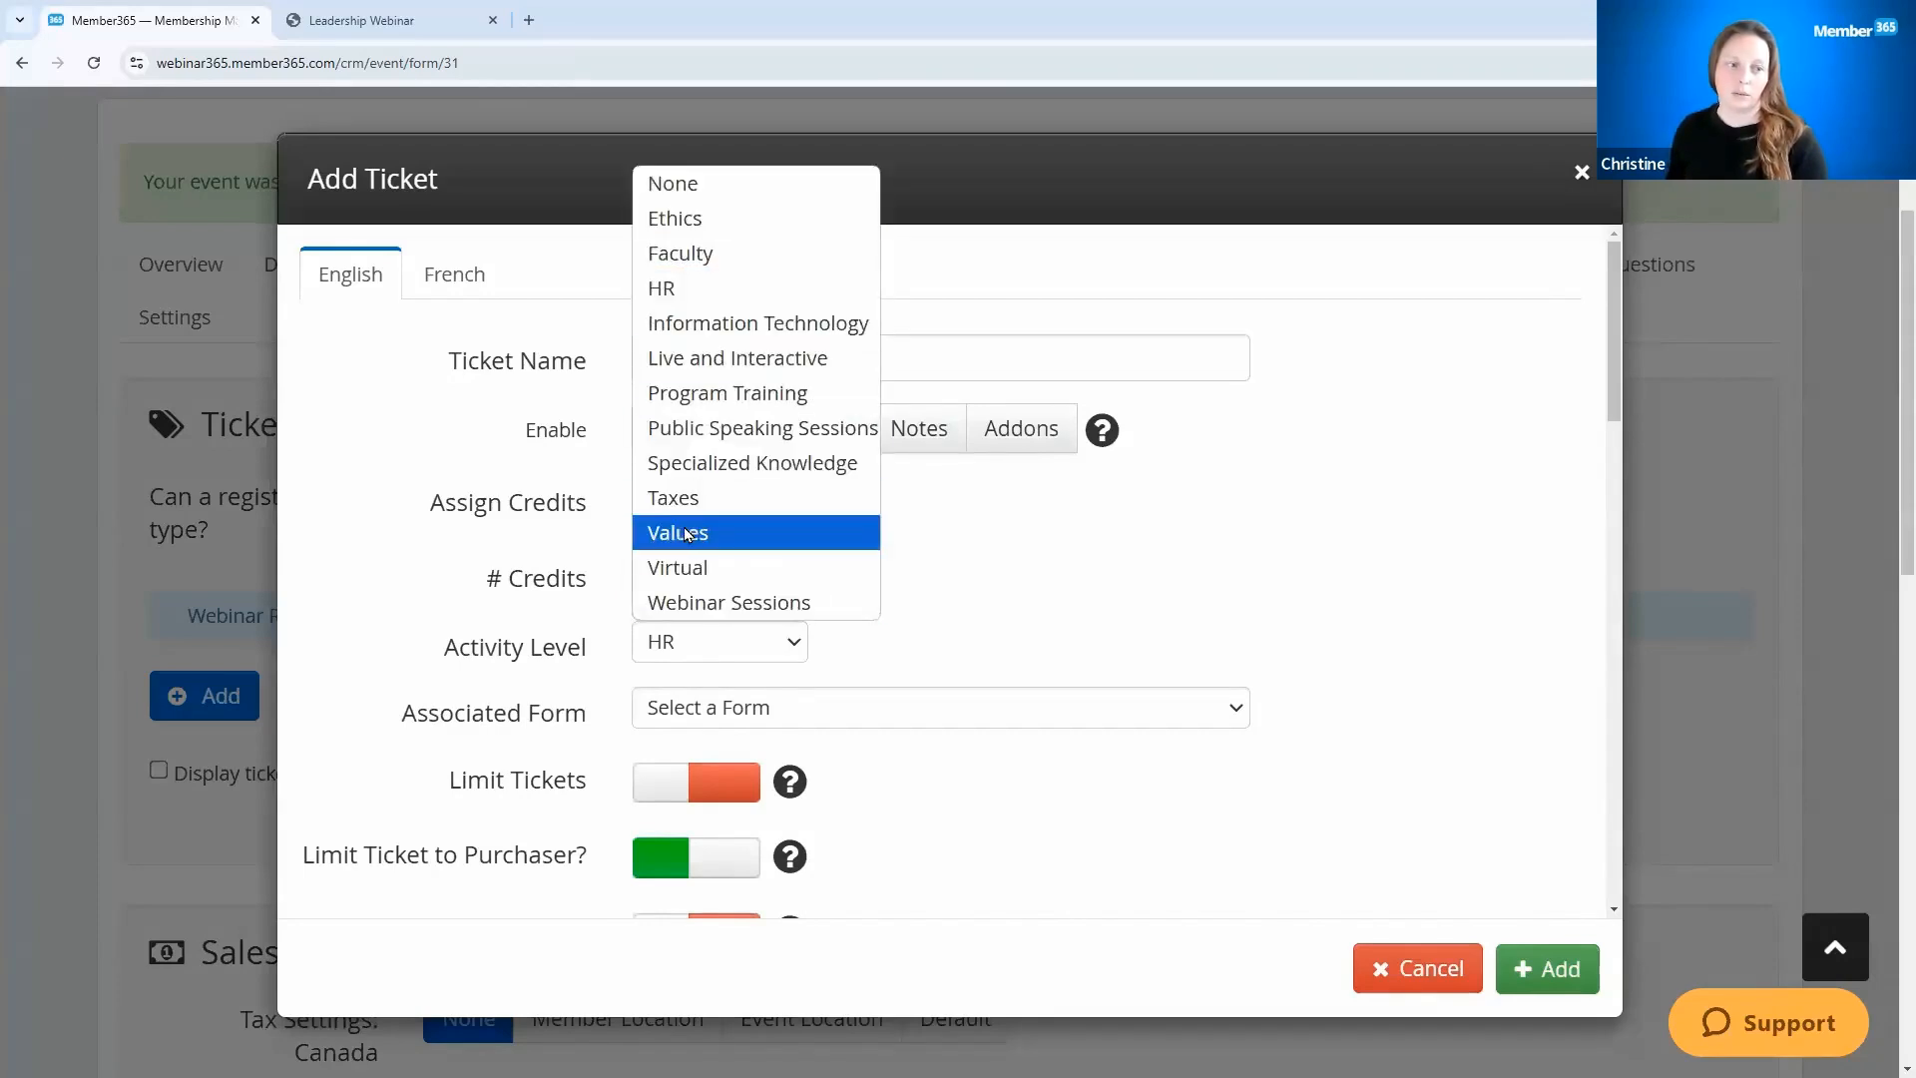
left_click(695, 530)
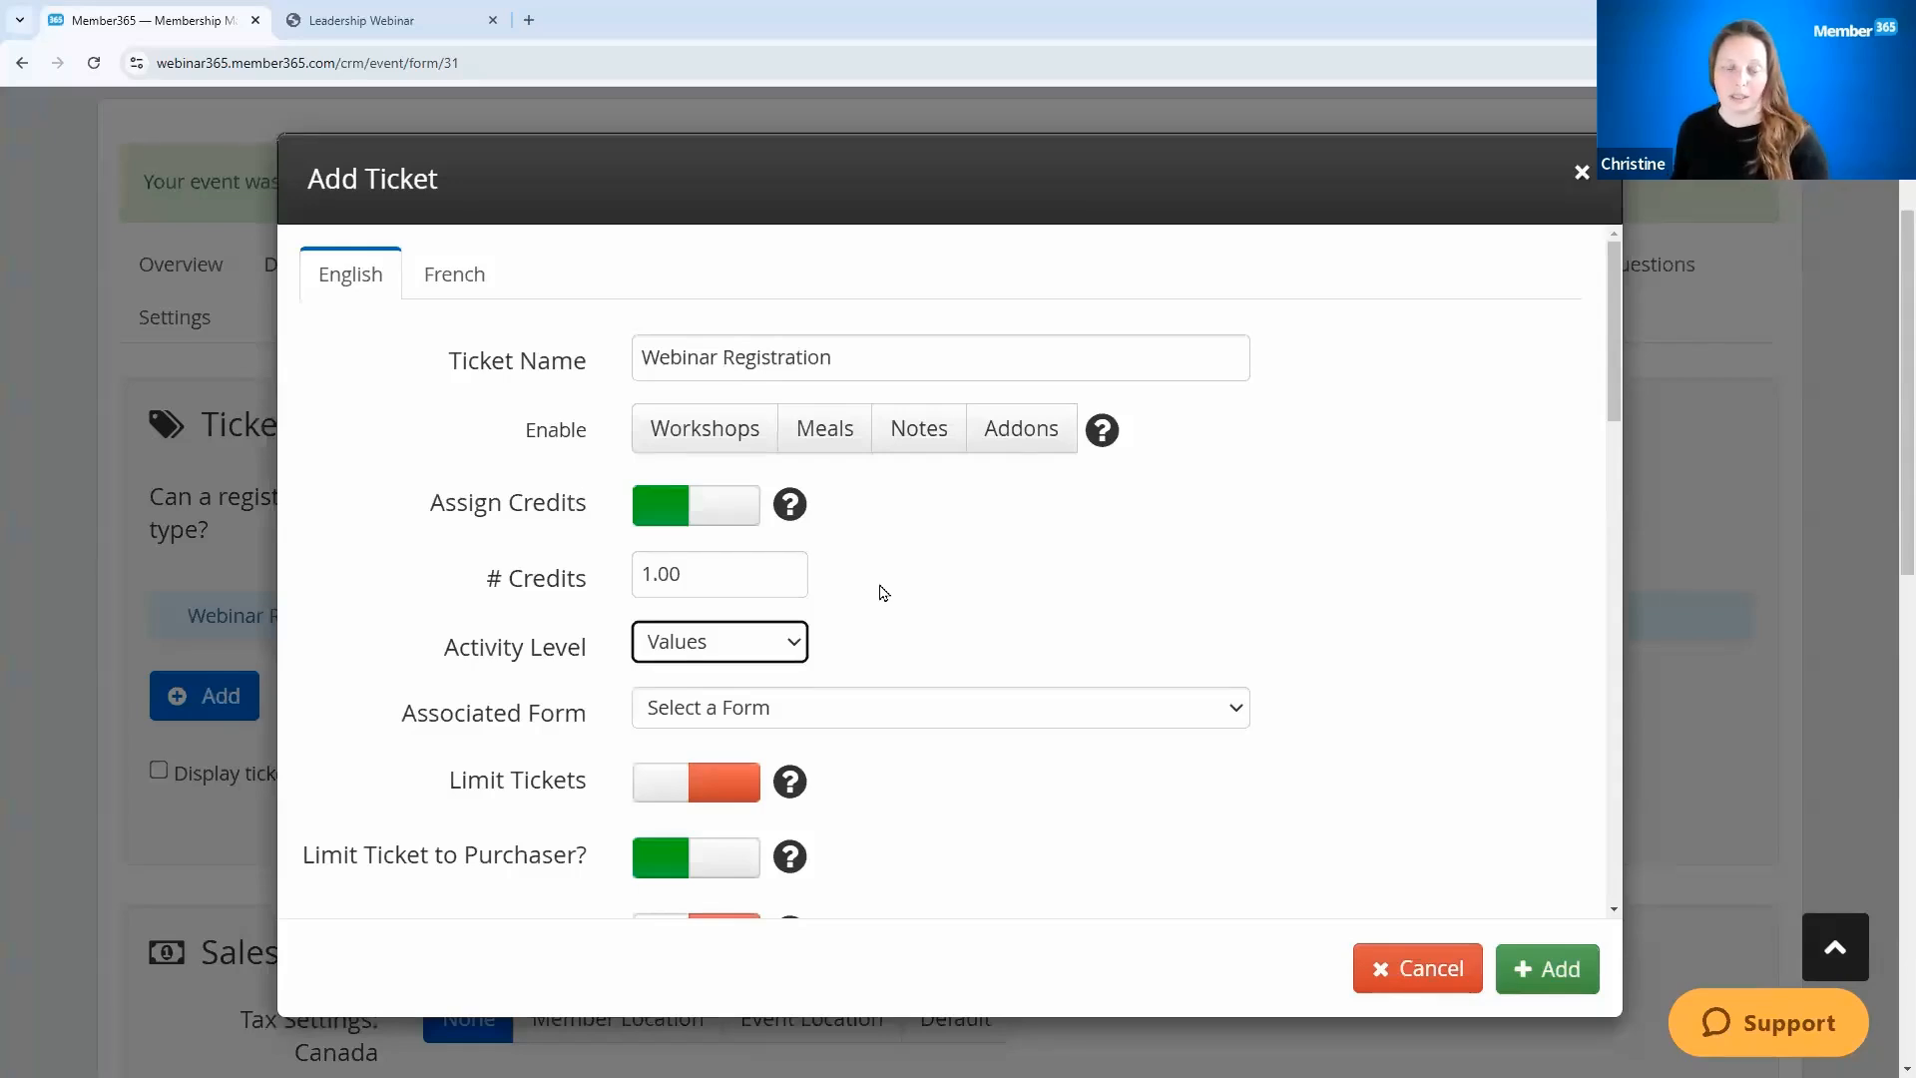
Step: Try forced ticket assignment with Limit Ticket to Purchaser turned off, and turn the purchaser limit back on
scroll(882, 593, "down", 2)
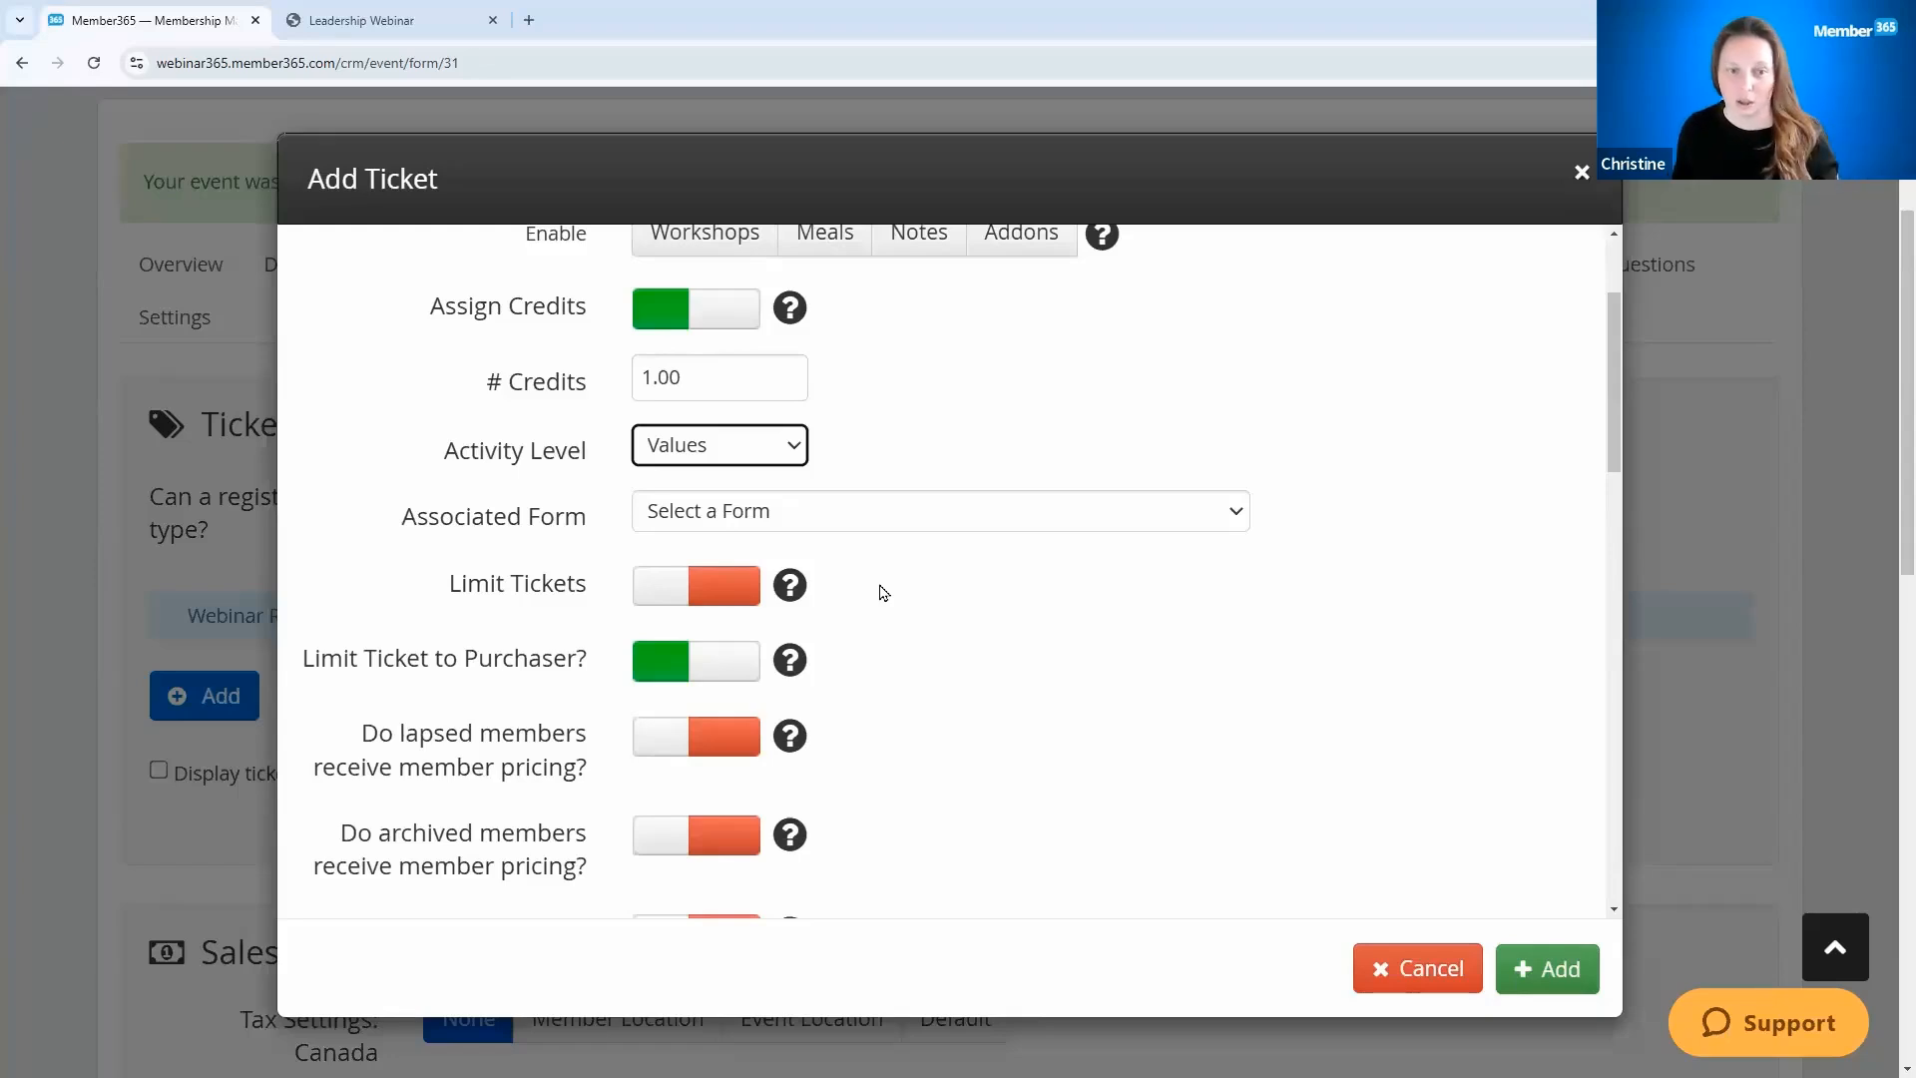
scroll(933, 781, "down", 2)
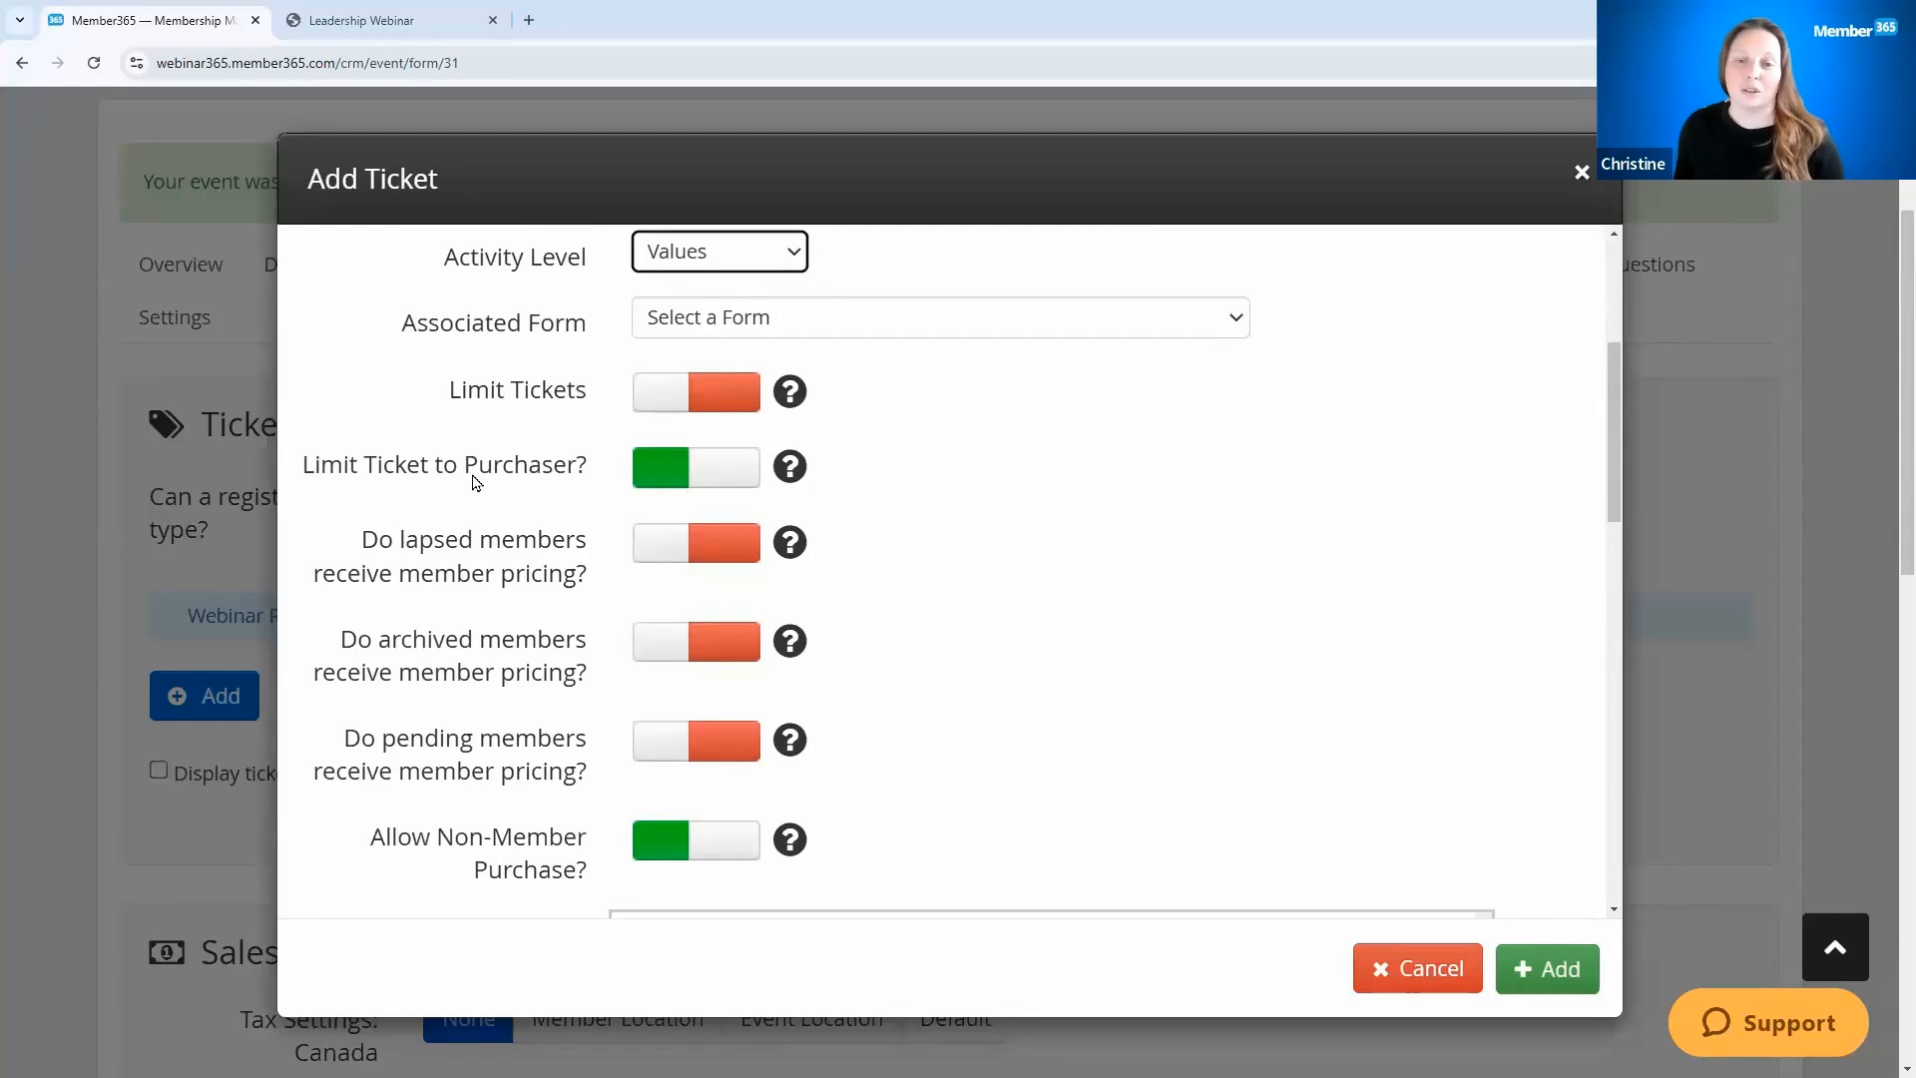
left_click(728, 480)
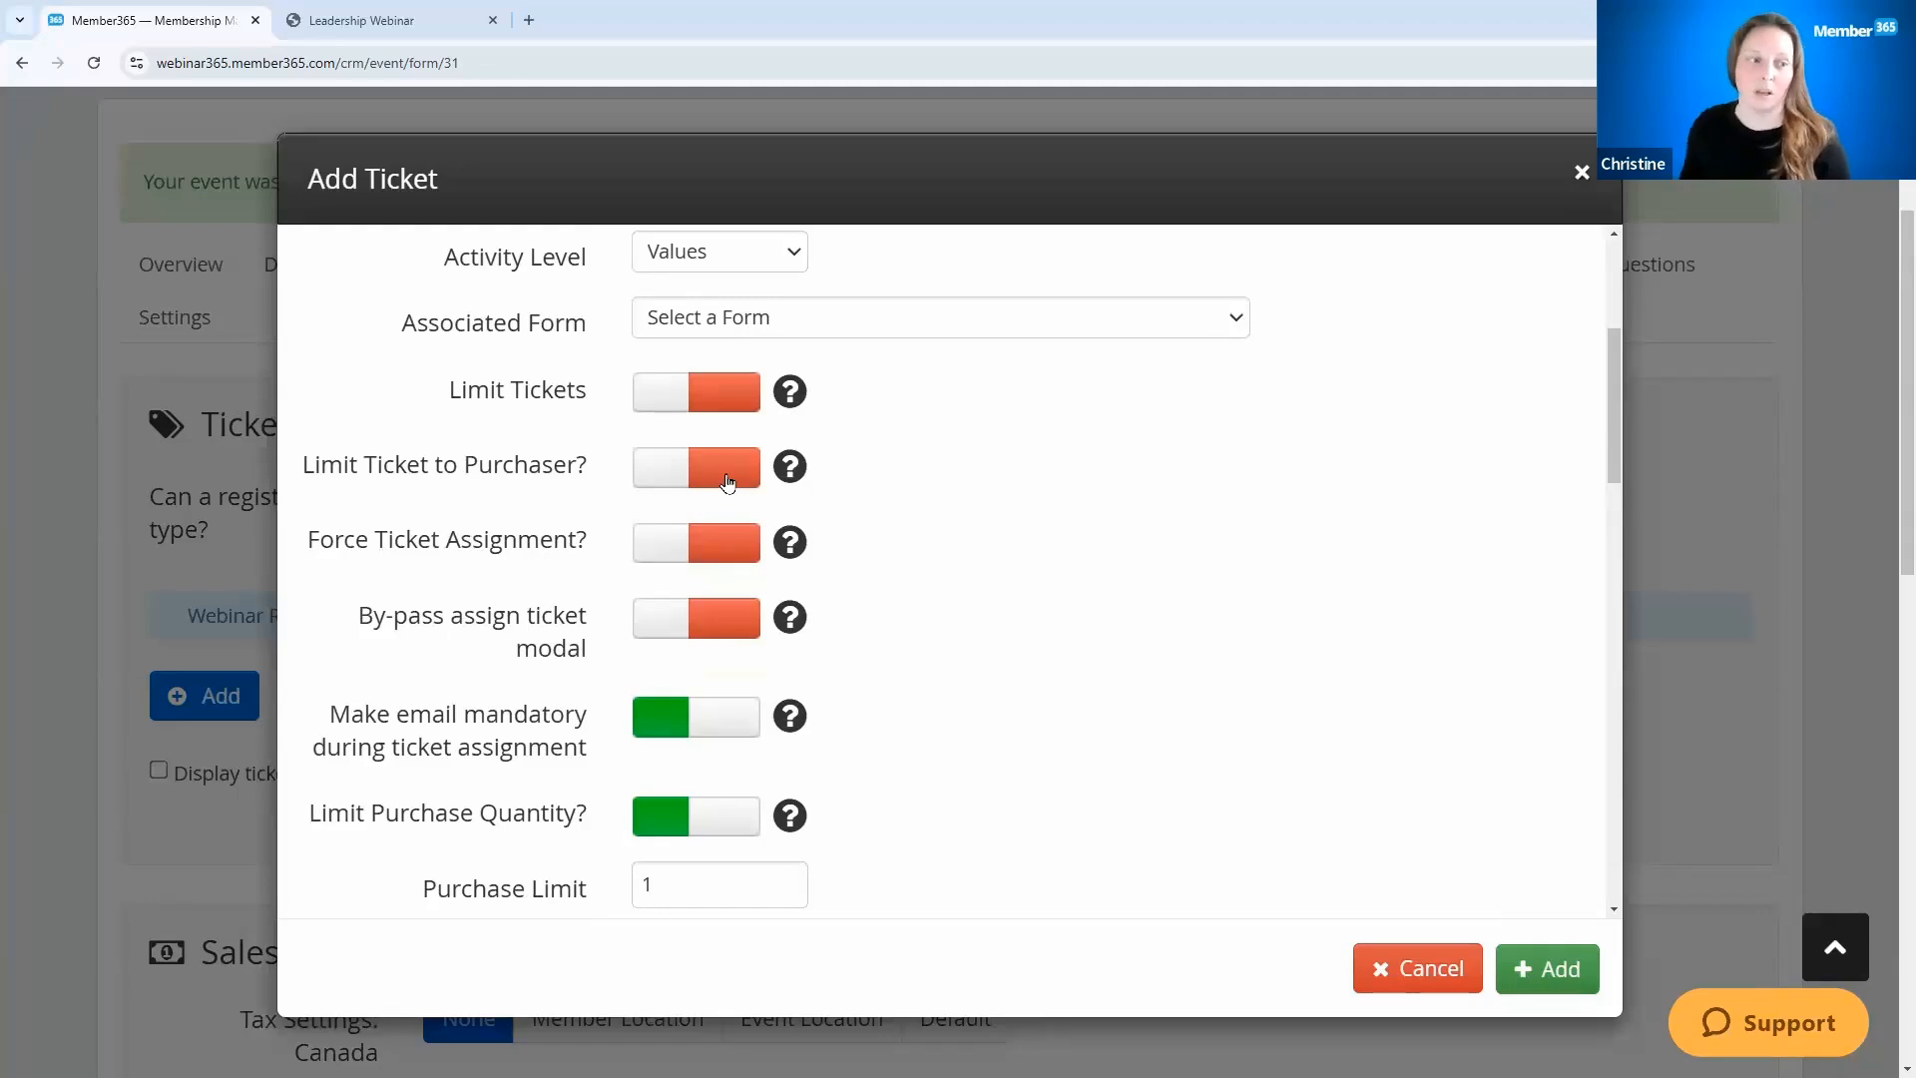
left_click(663, 557)
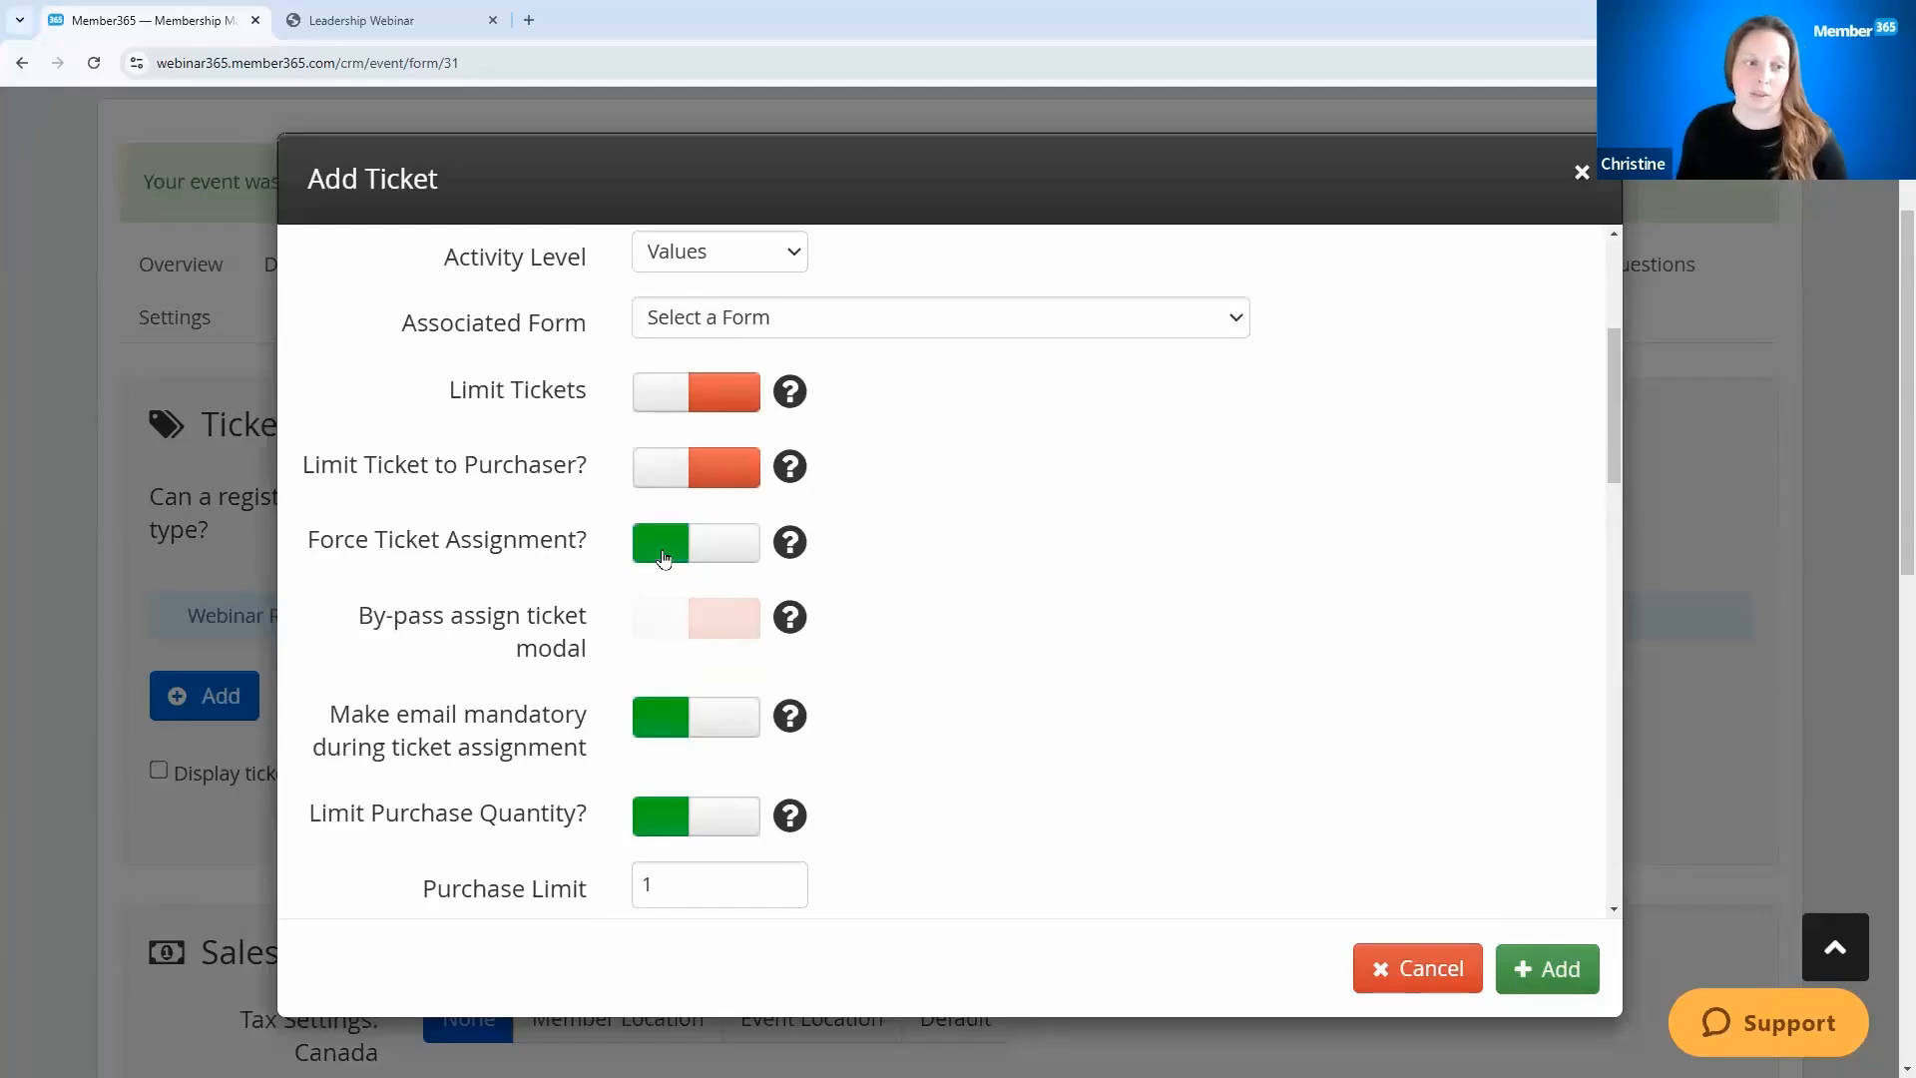
left_click(654, 473)
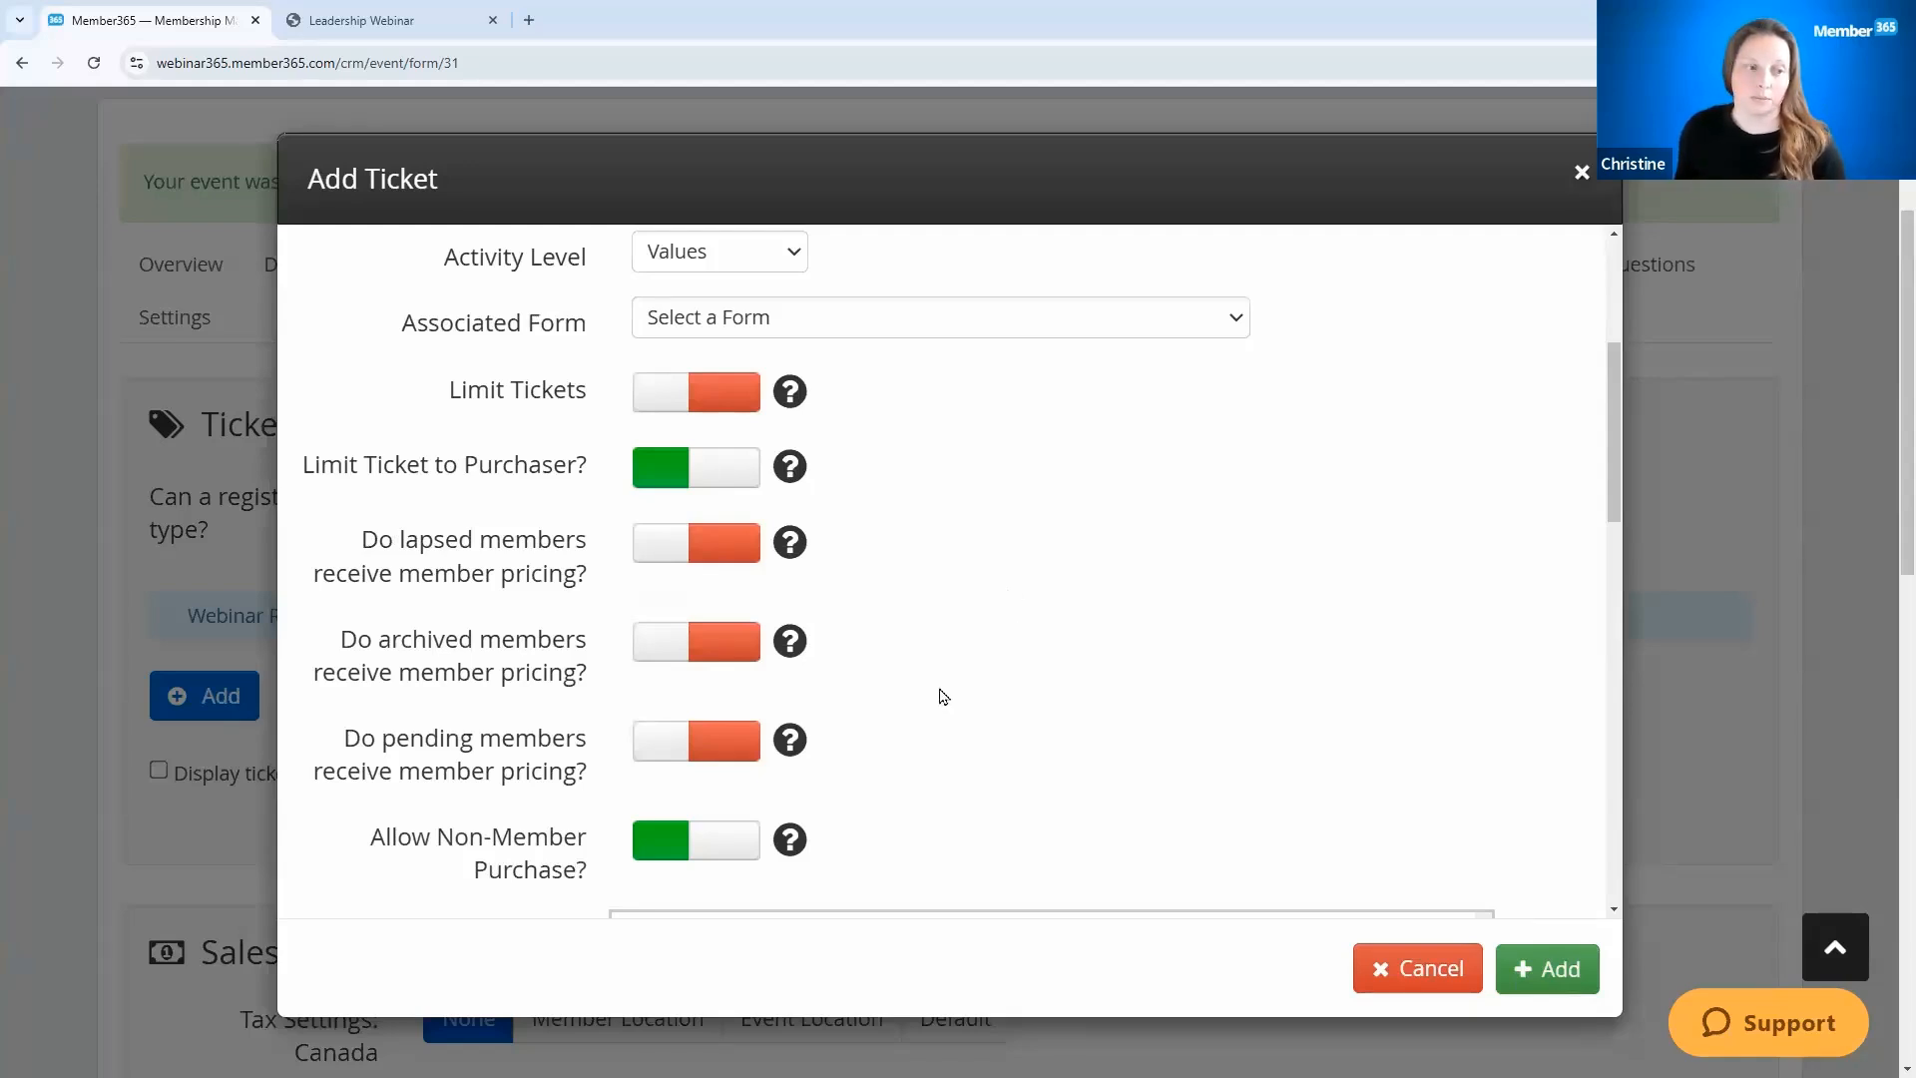
Step: Review the Webinar Registration ticket's member pricing options and category fees, keep the By Category fee structure, and save the ticket
scroll(943, 696, "down", 2)
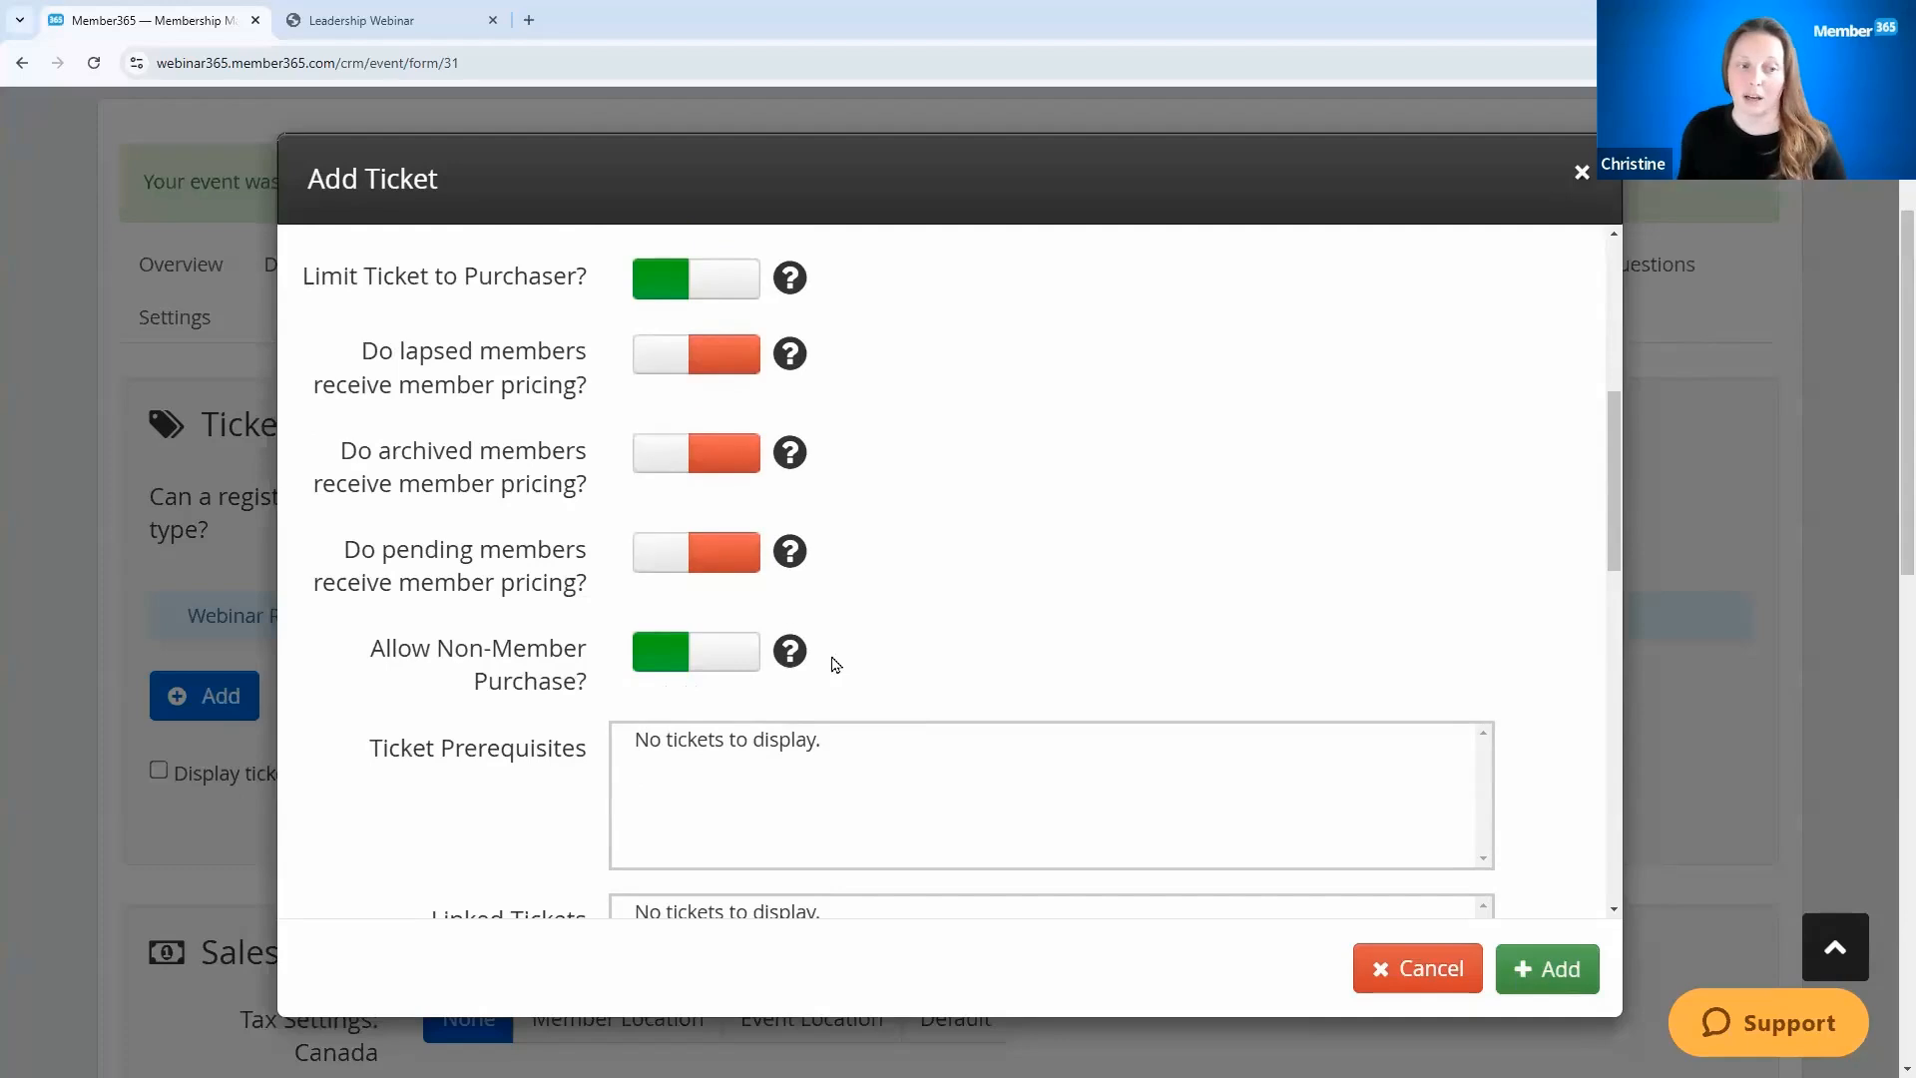
scroll(976, 674, "down", 6)
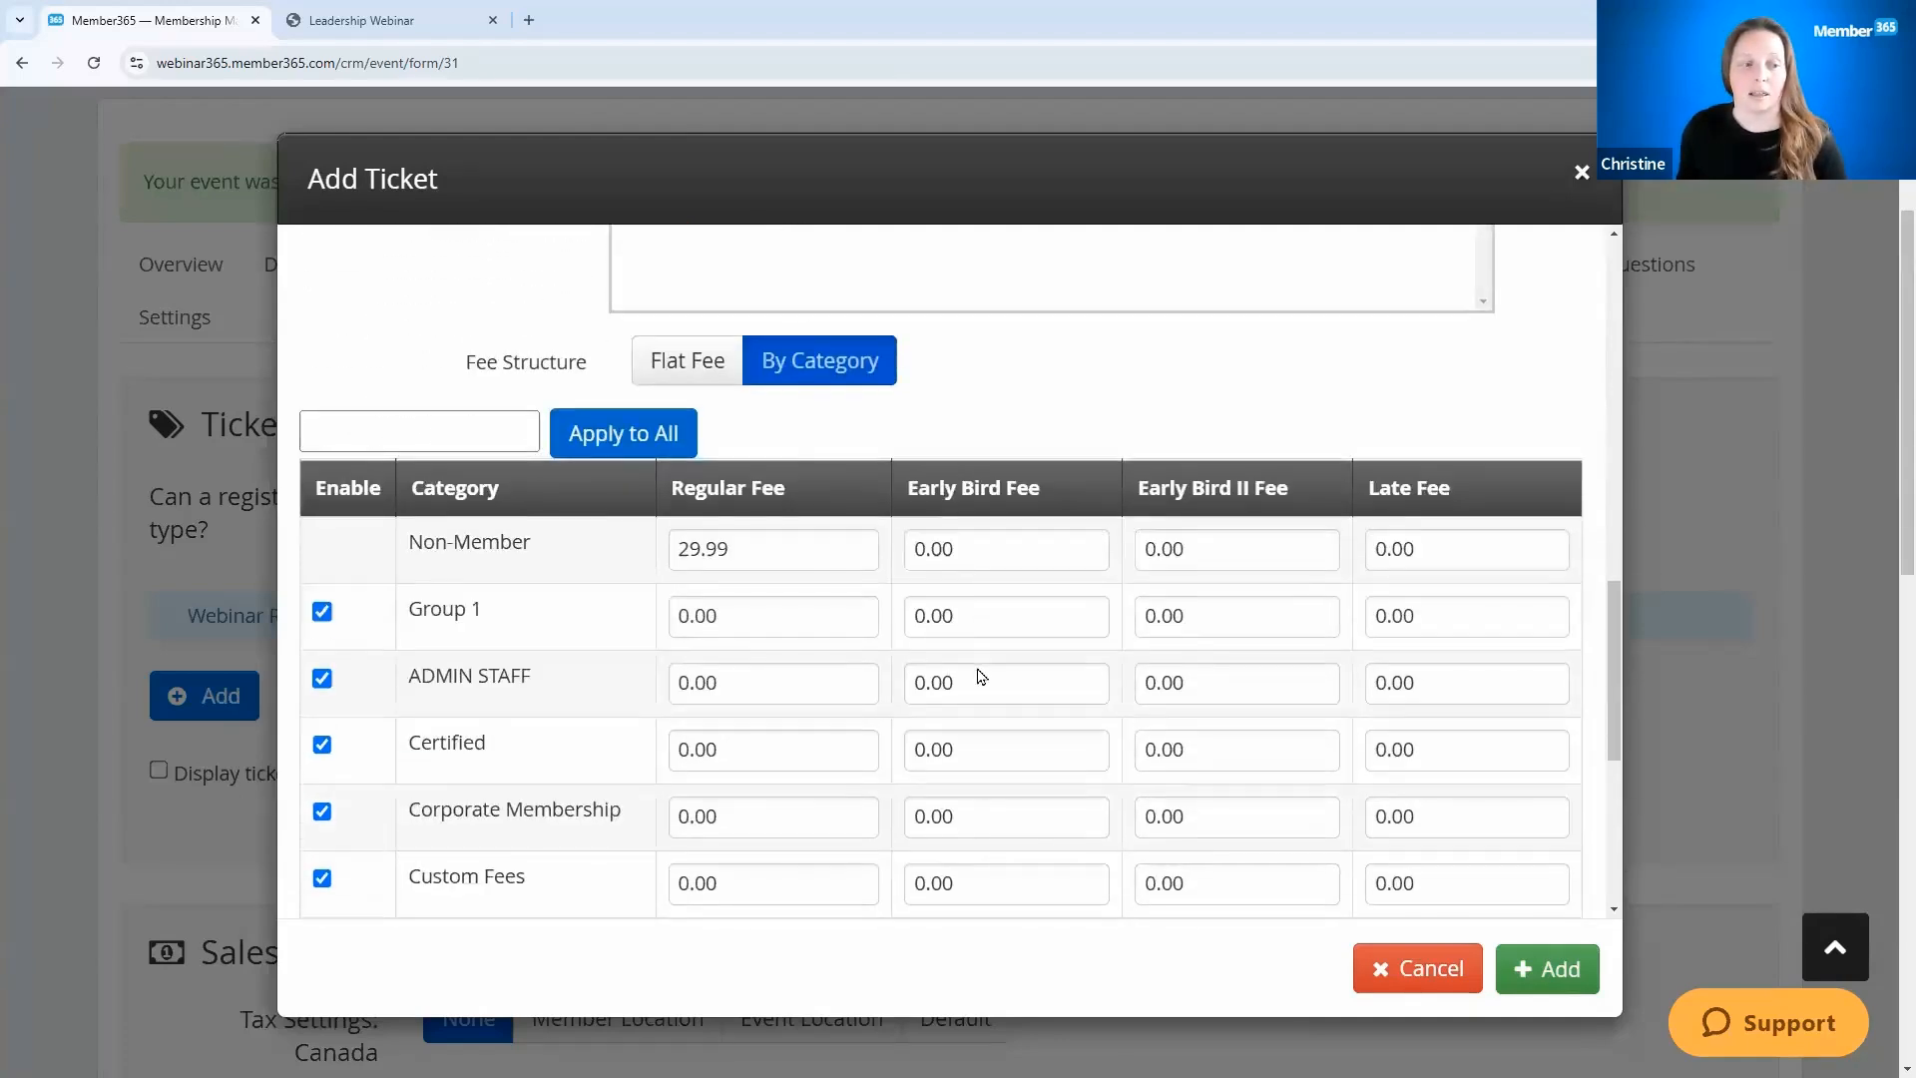
scroll(978, 674, "up", 2)
scroll(978, 673, "down", 2)
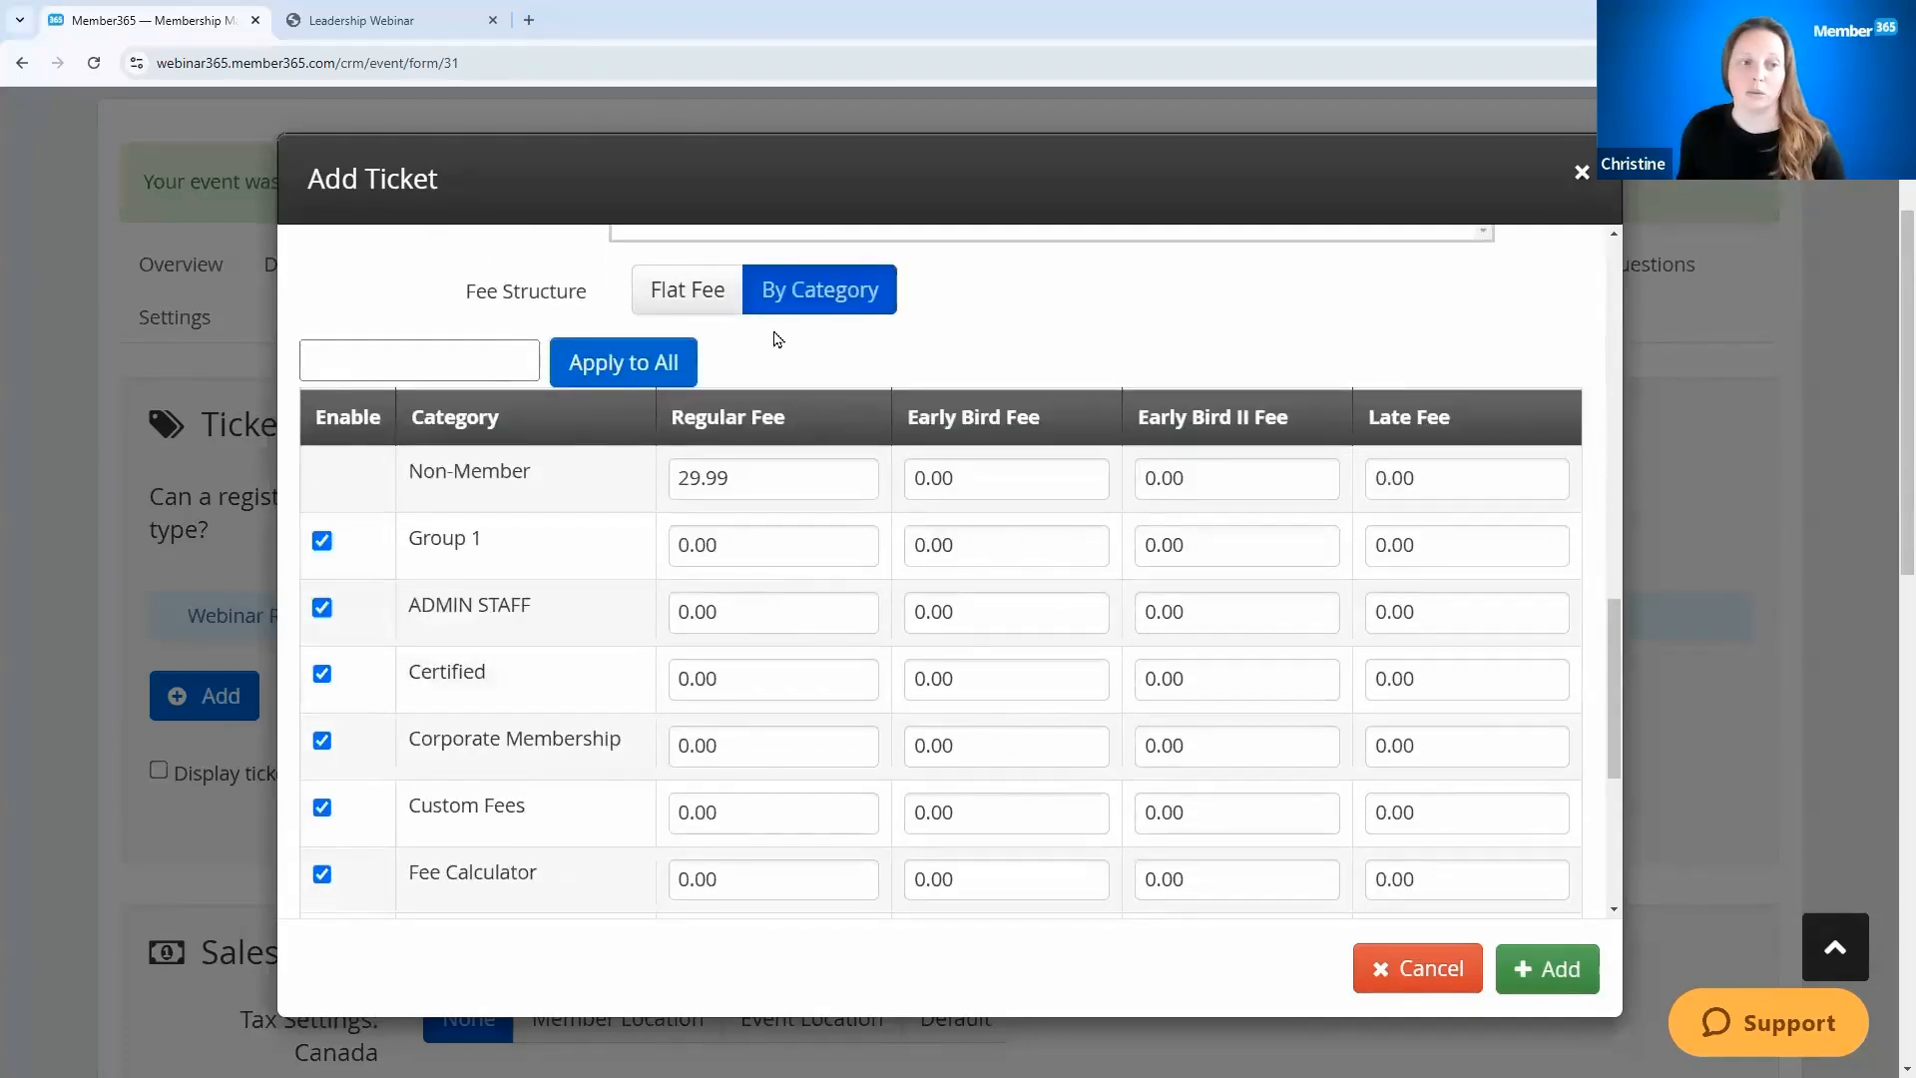
left_click(671, 302)
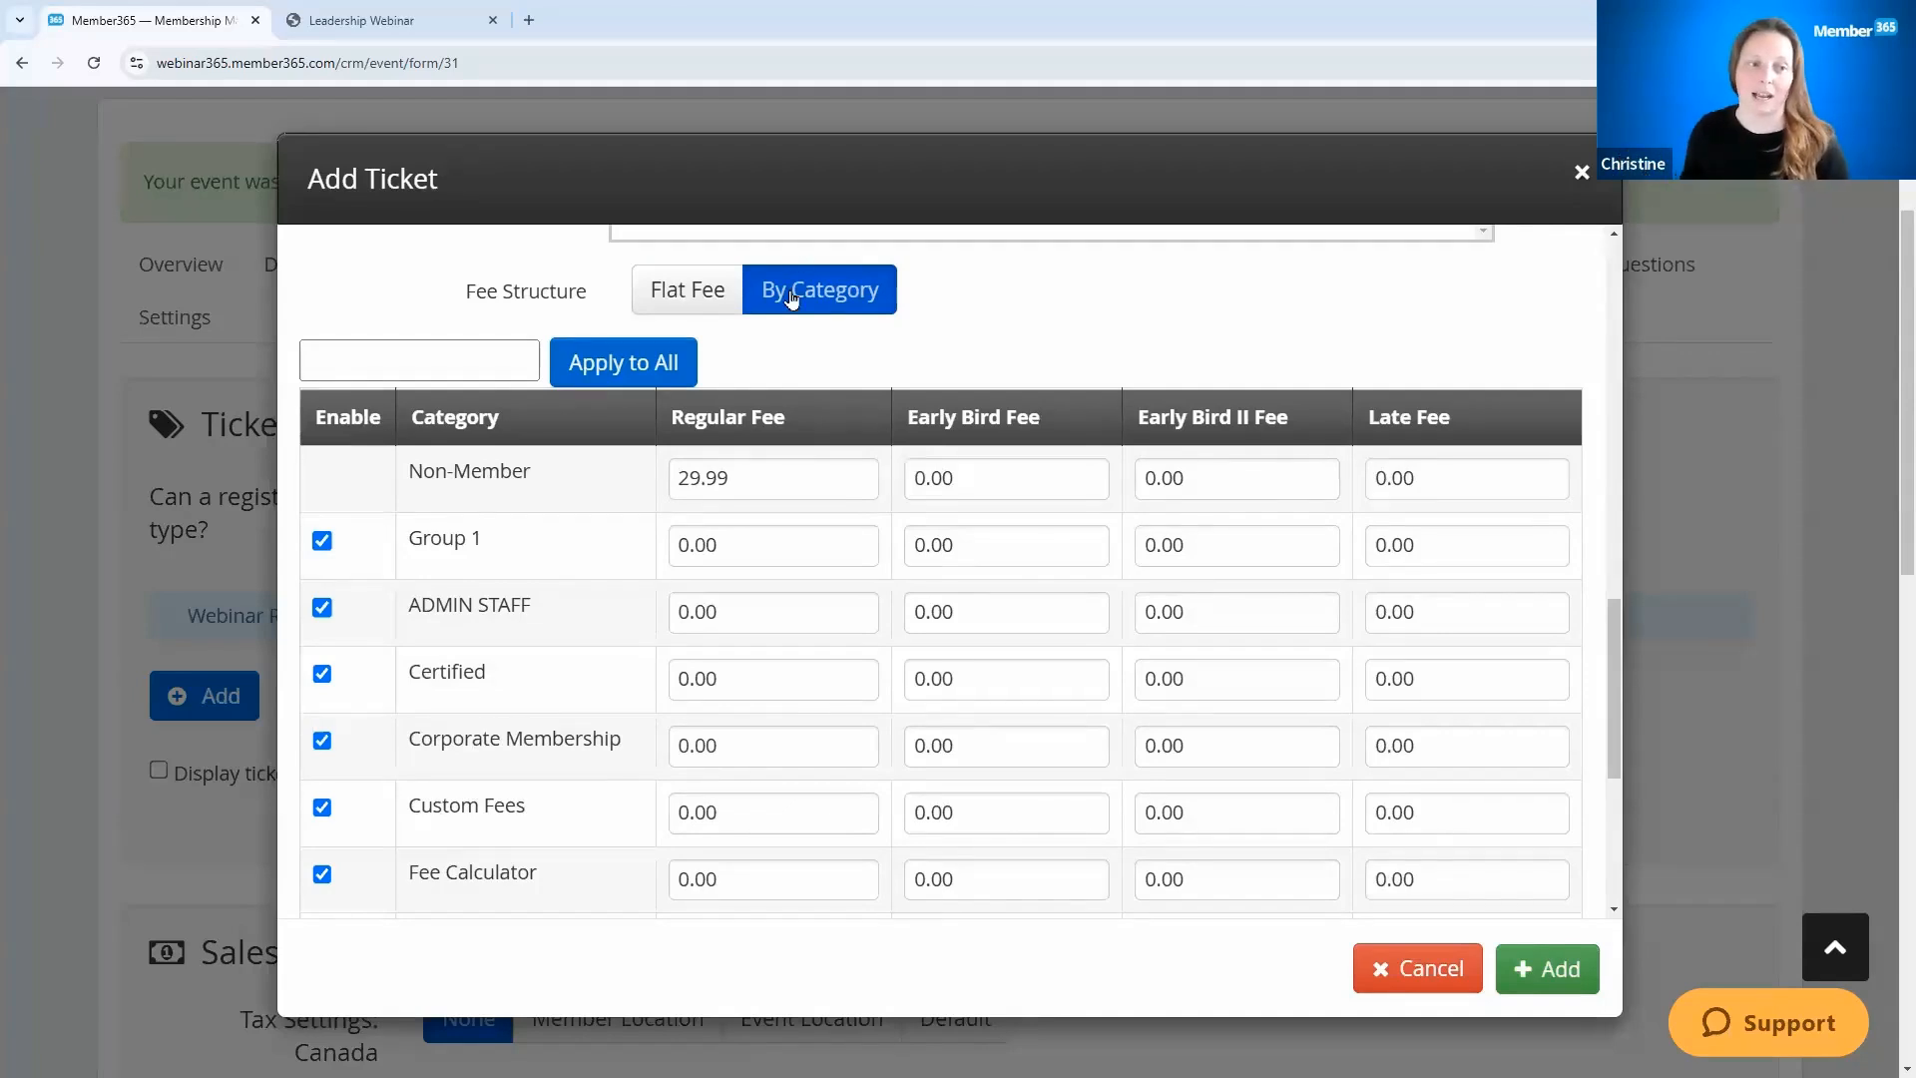
left_click(799, 628)
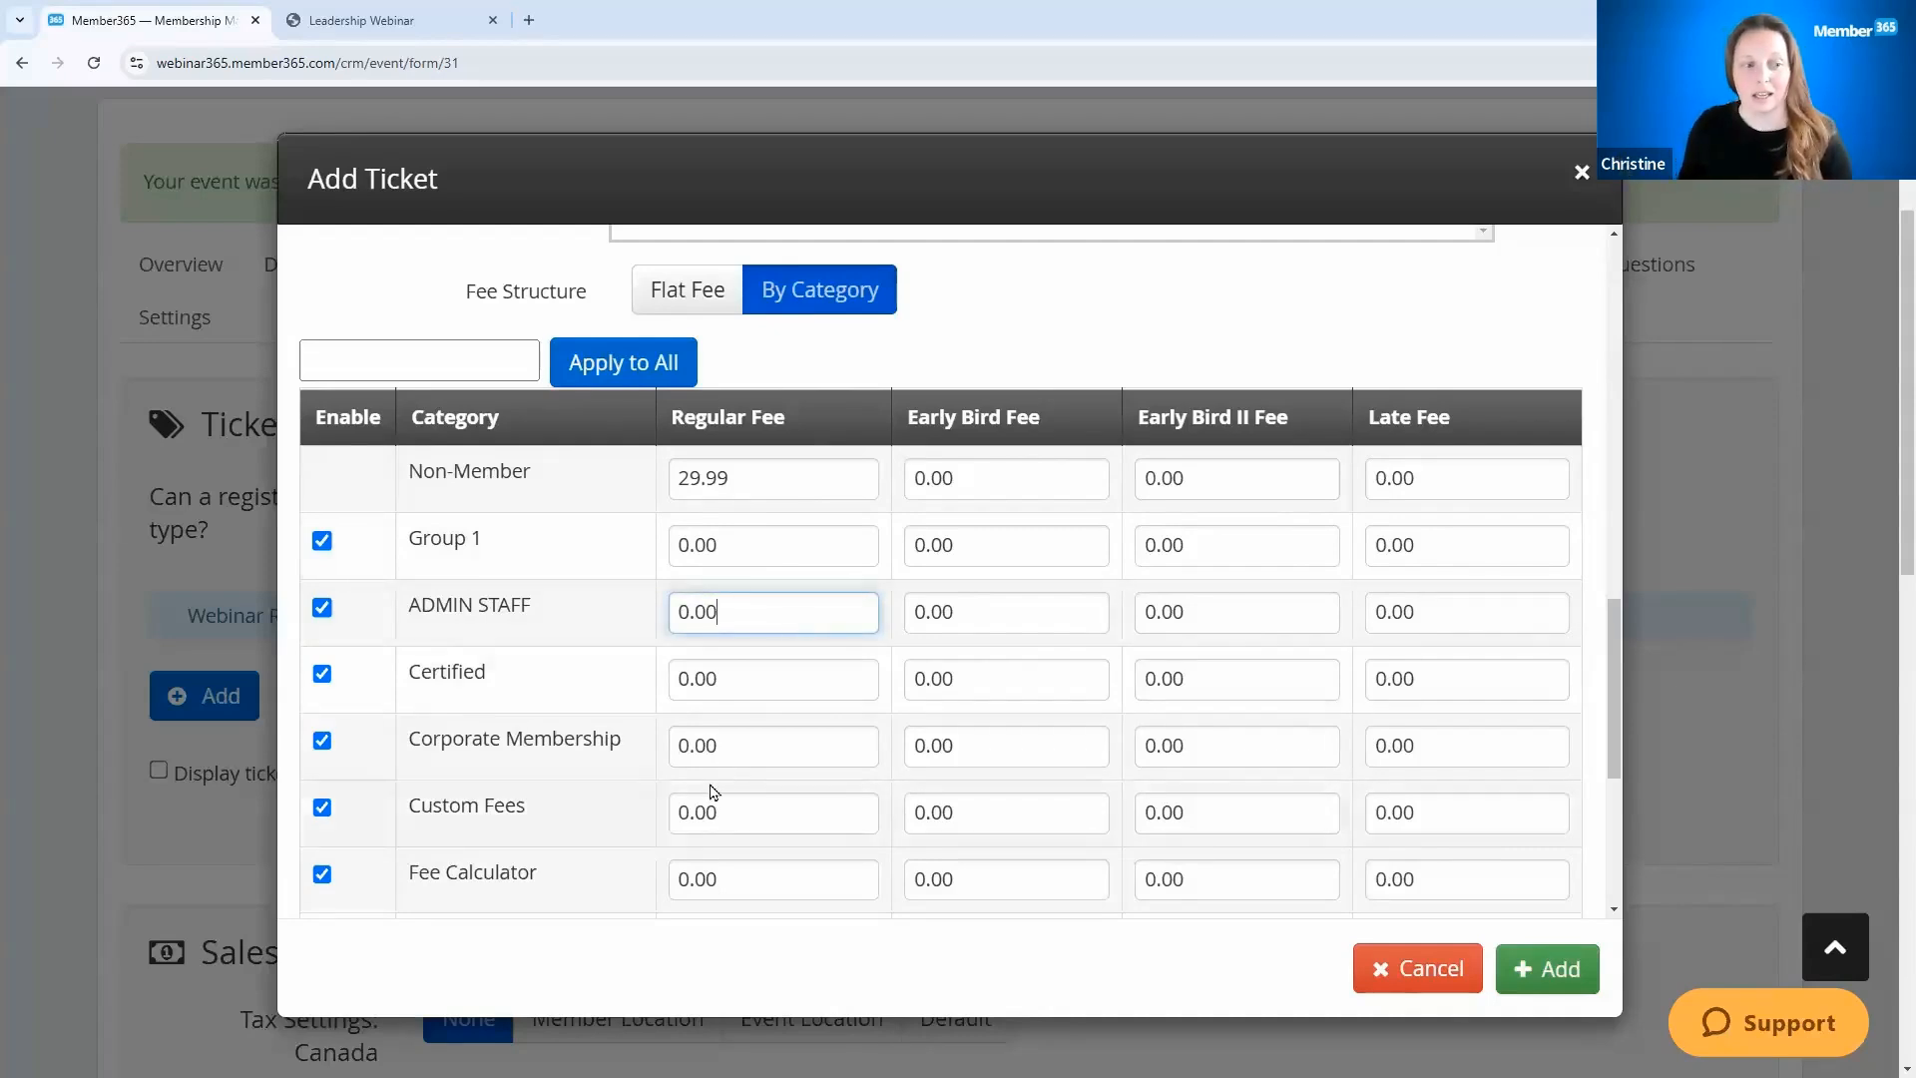
scroll(812, 847, "down", 3)
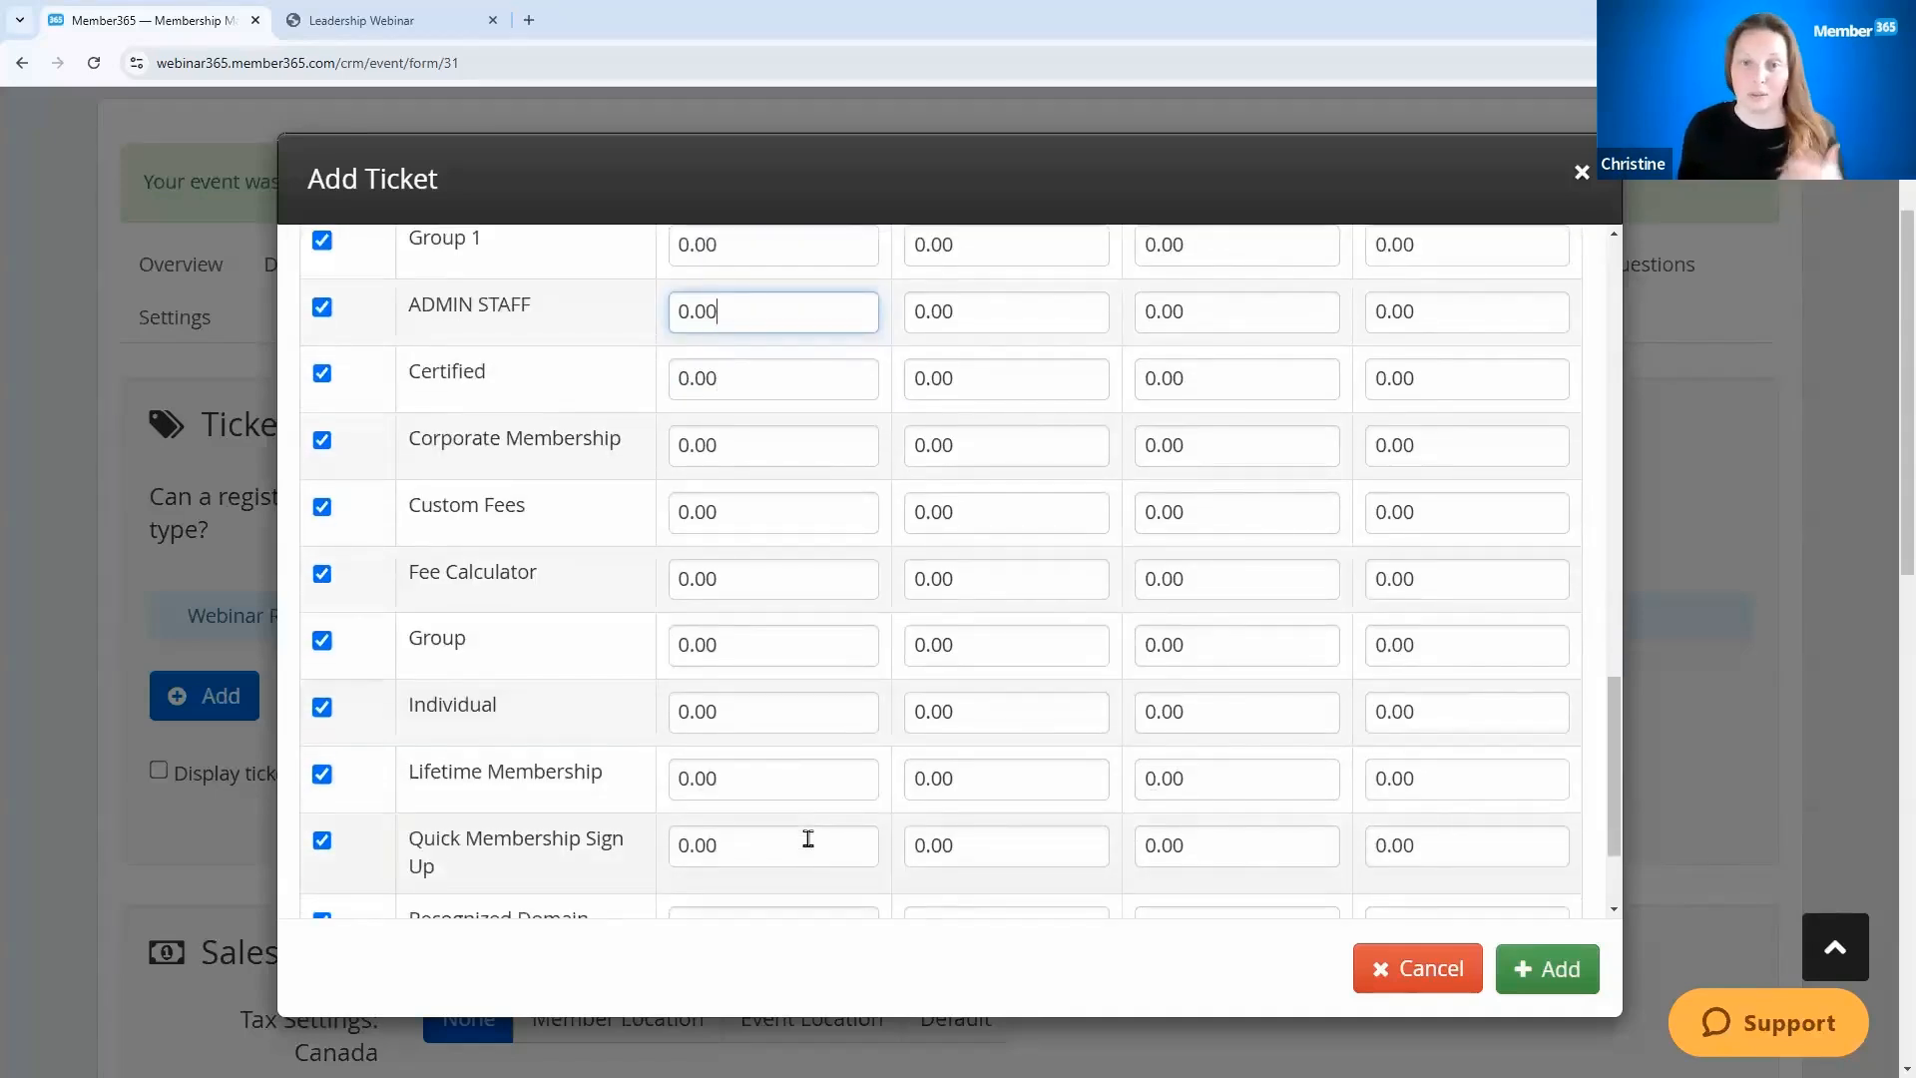
scroll(808, 838, "up", 4)
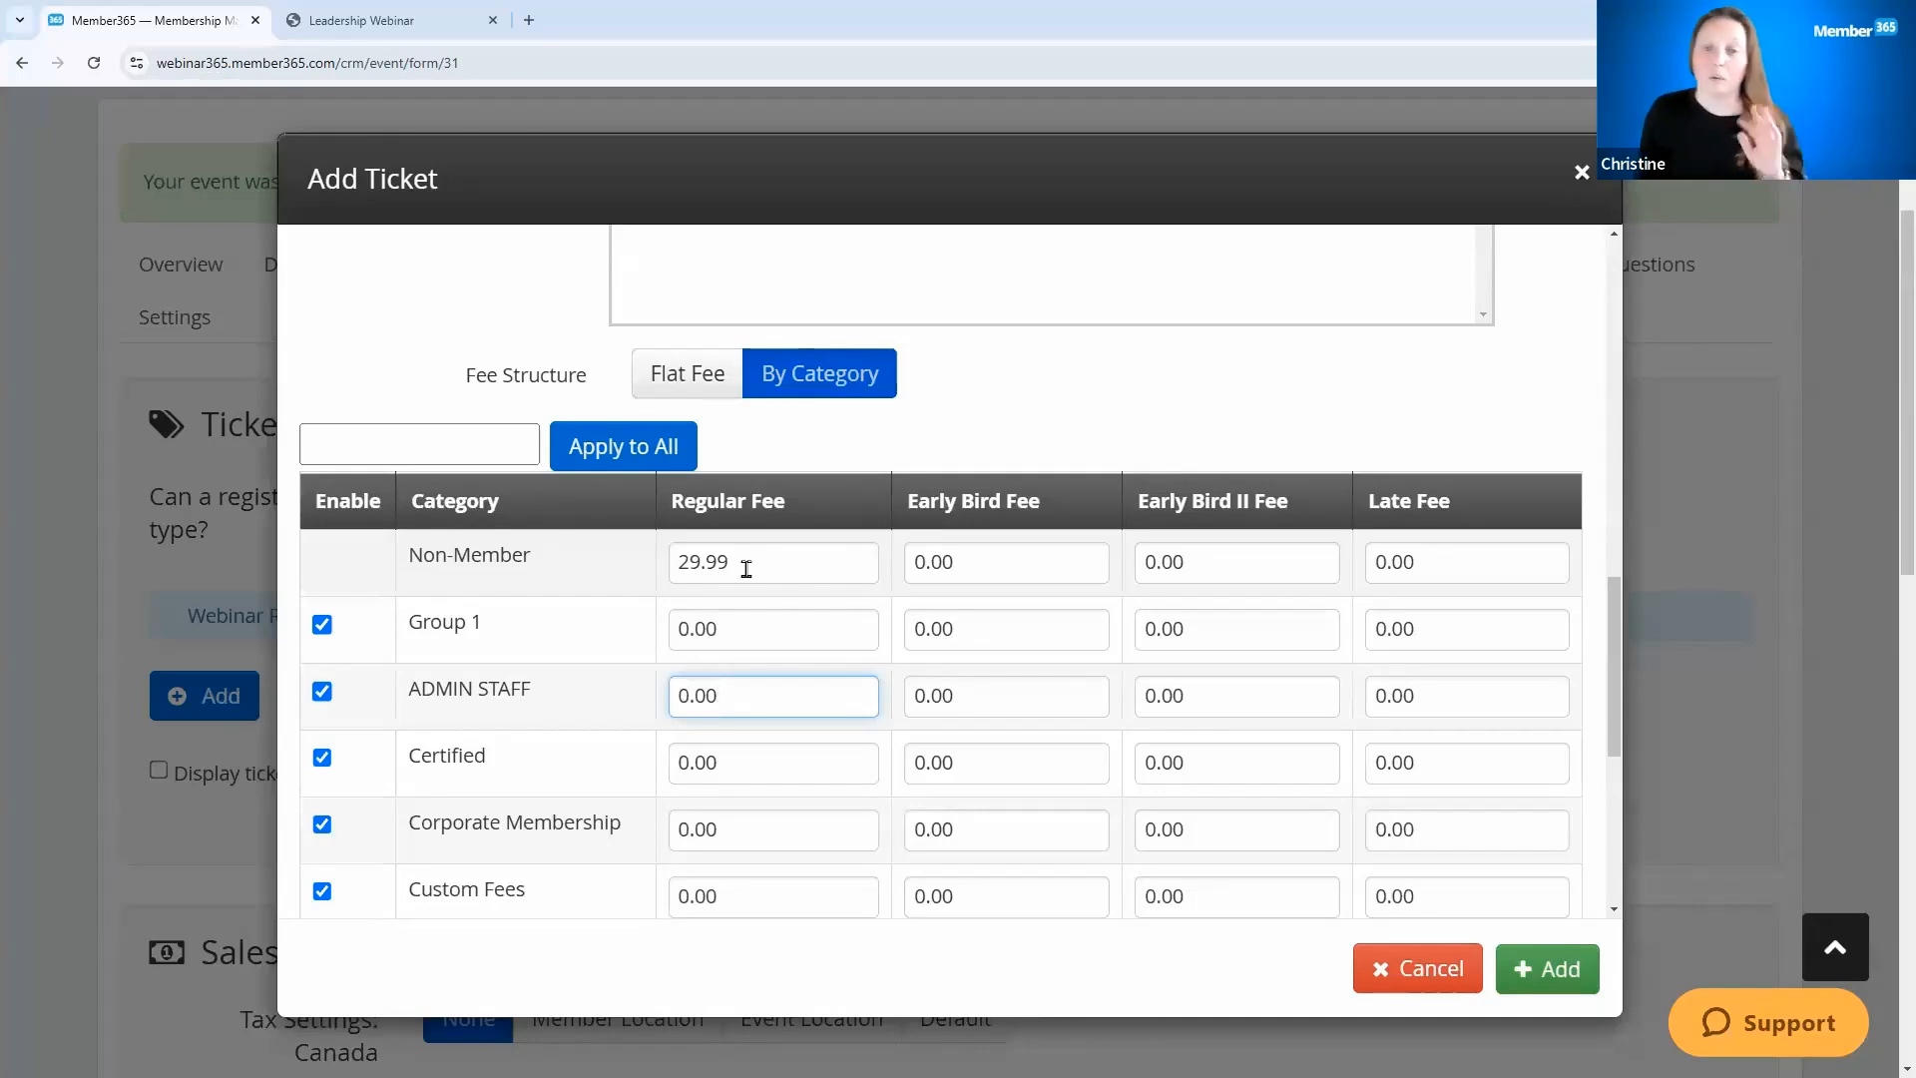
left_click(1545, 970)
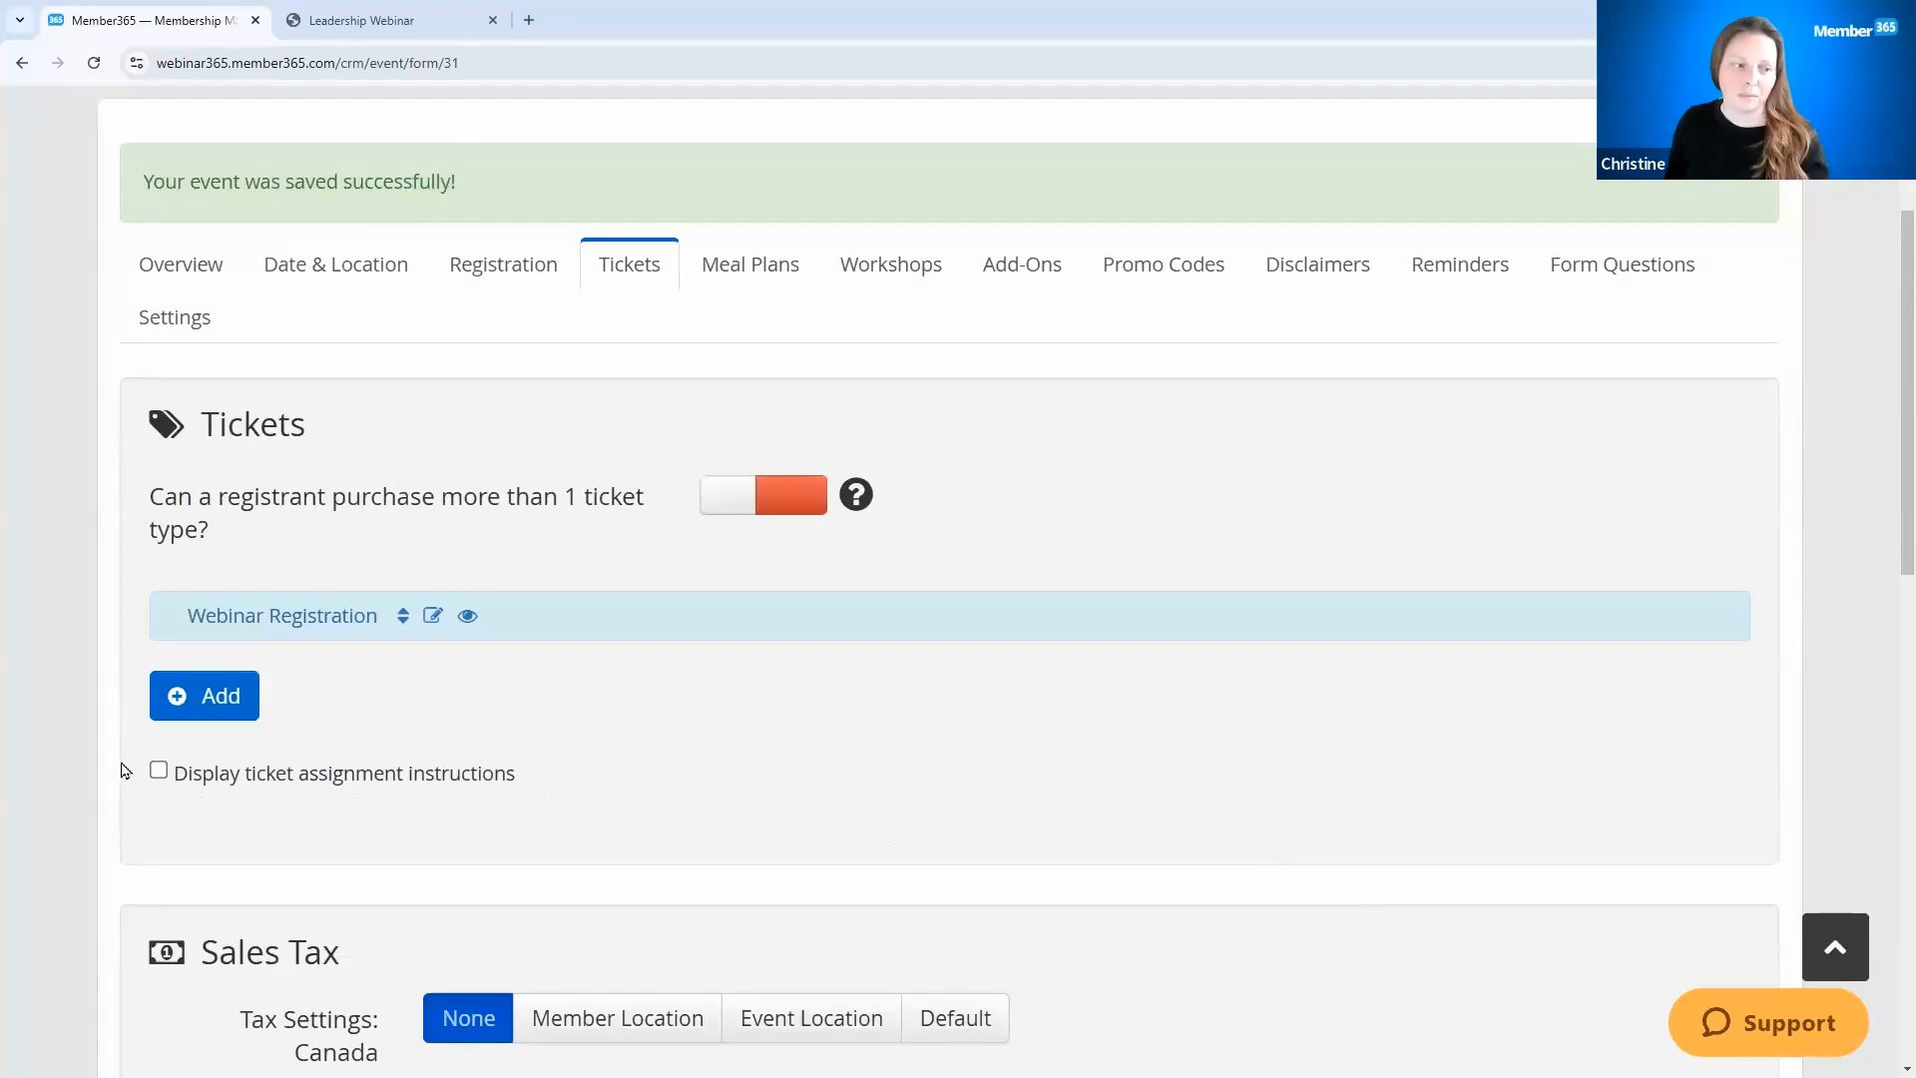
Step: Try displaying ticket assignment instructions for the event, and turn the option back off
left_click(158, 770)
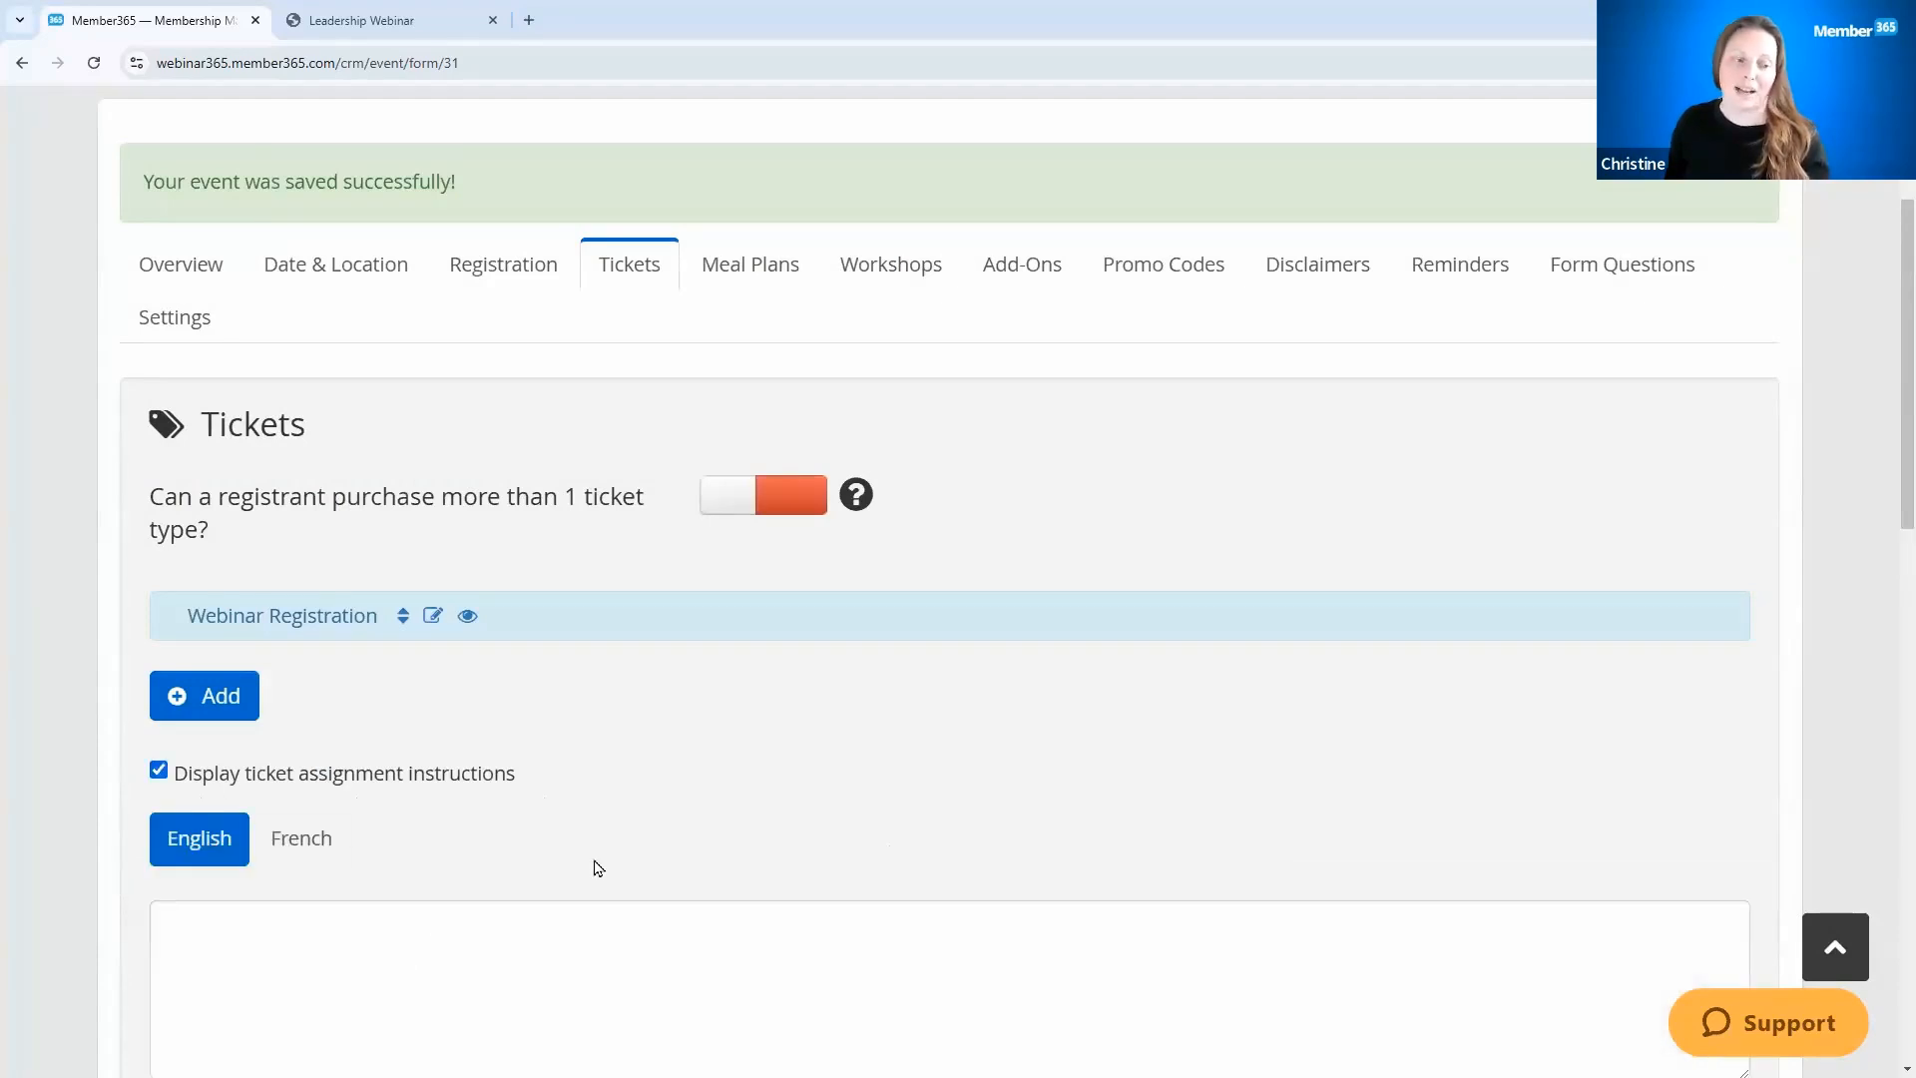
scroll(595, 867, "down", 3)
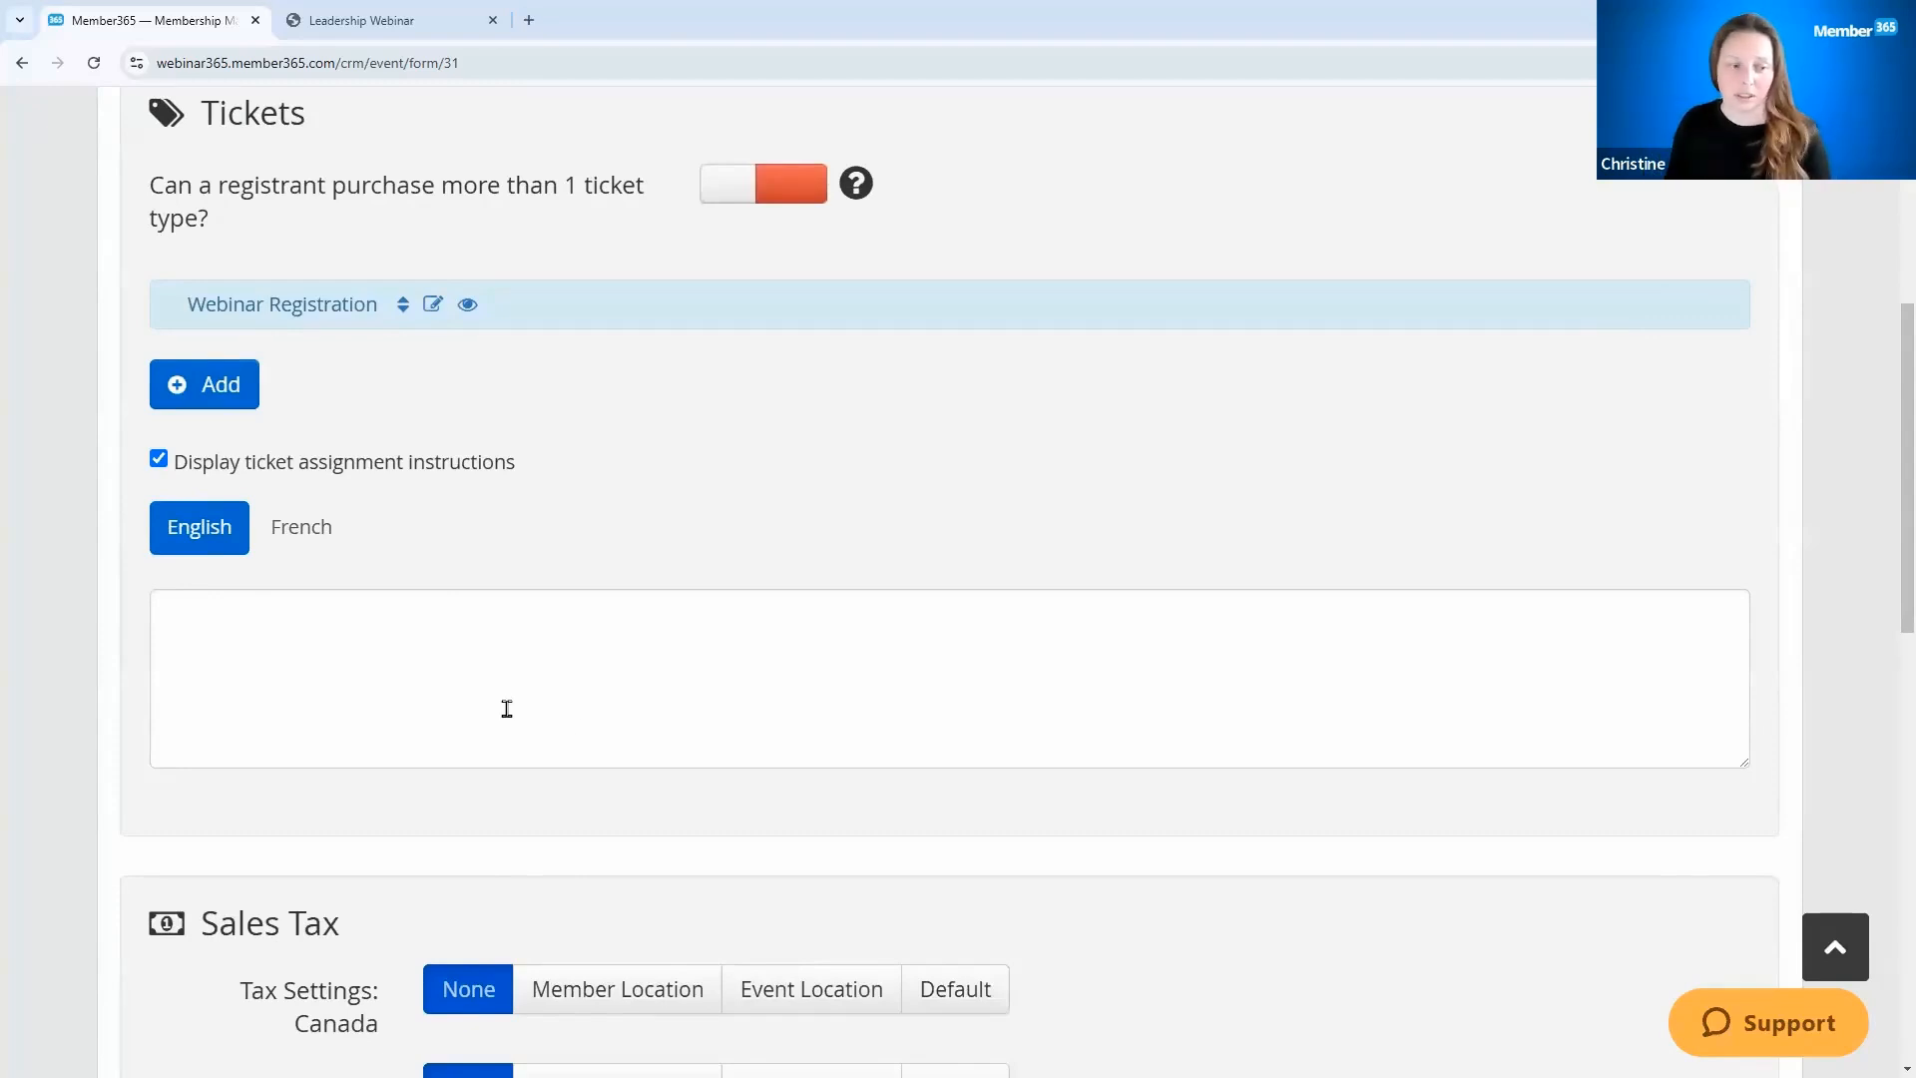
left_click(157, 460)
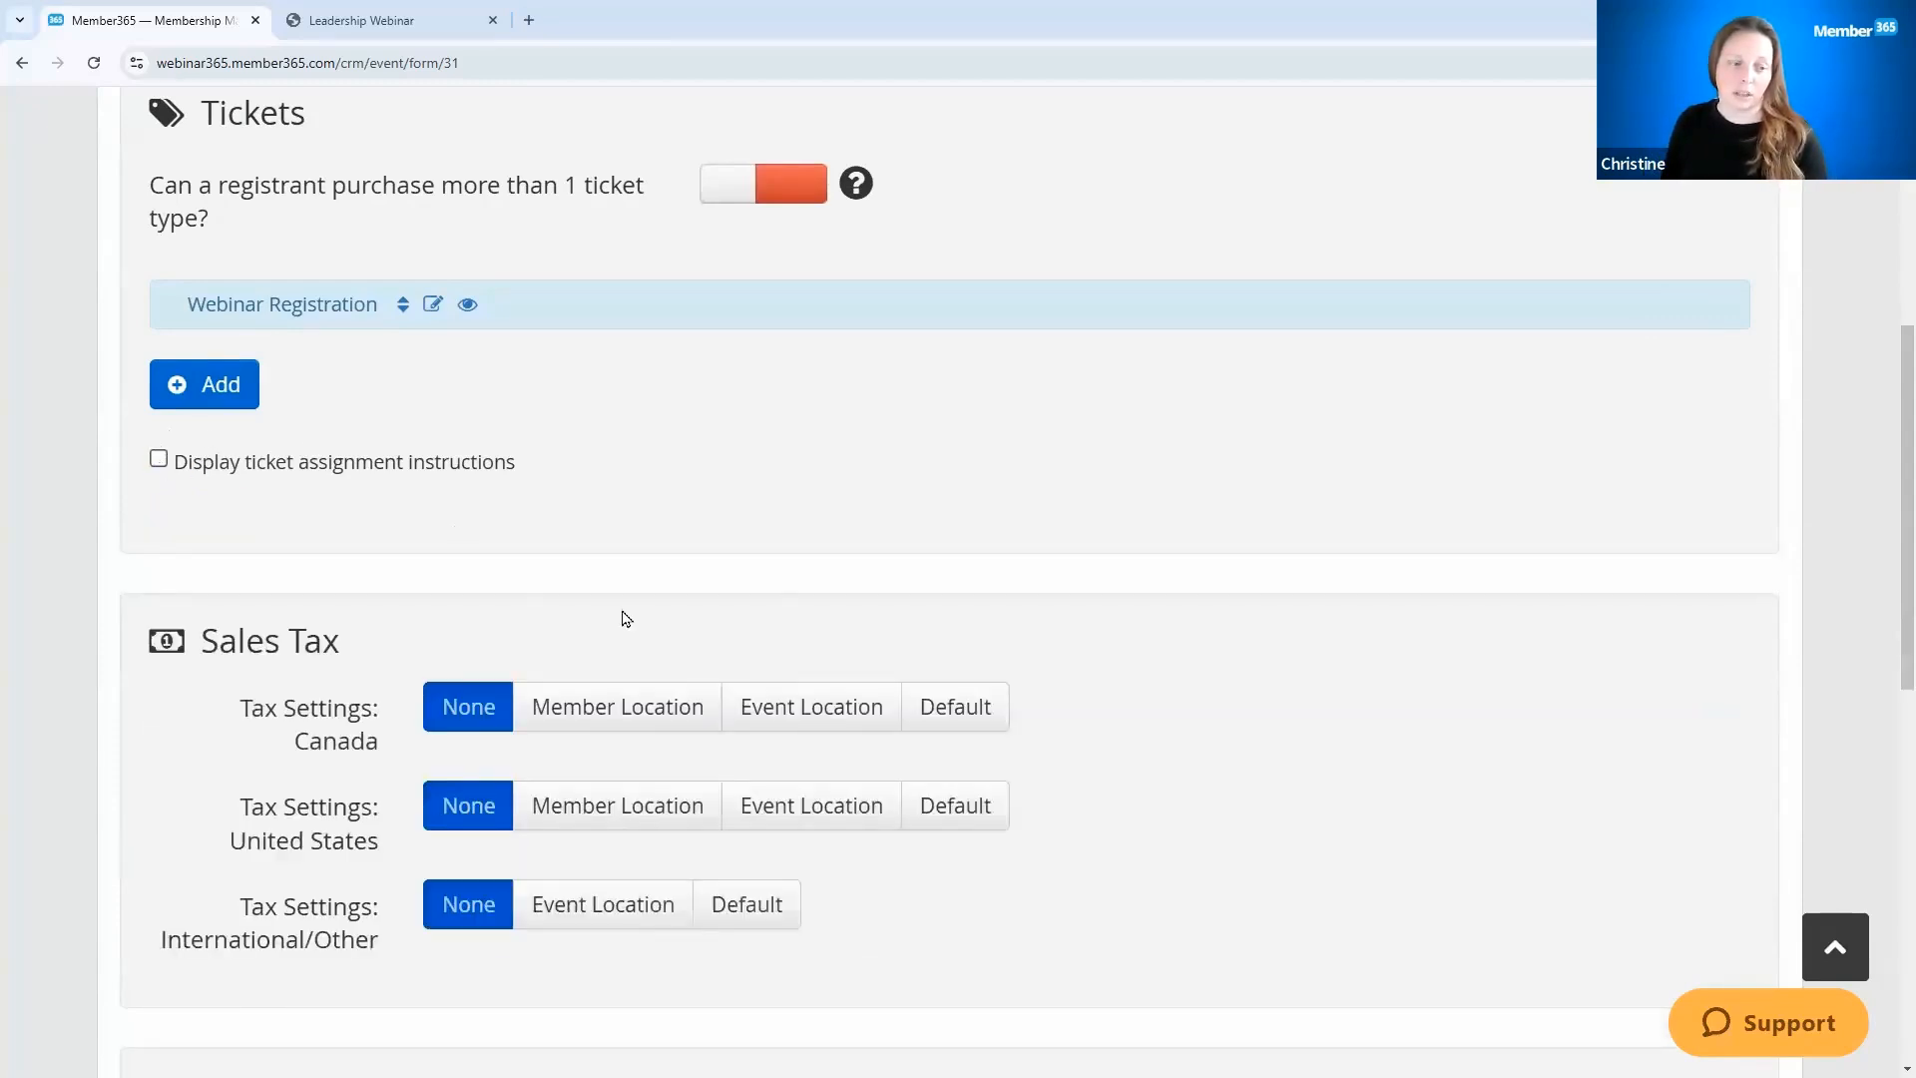
Step: Review the sales tax, payment method, gateway and ledger settings, keep the Events - 8888 sub-ledger, and publish the event
scroll(775, 598, "down", 3)
left_click(620, 540)
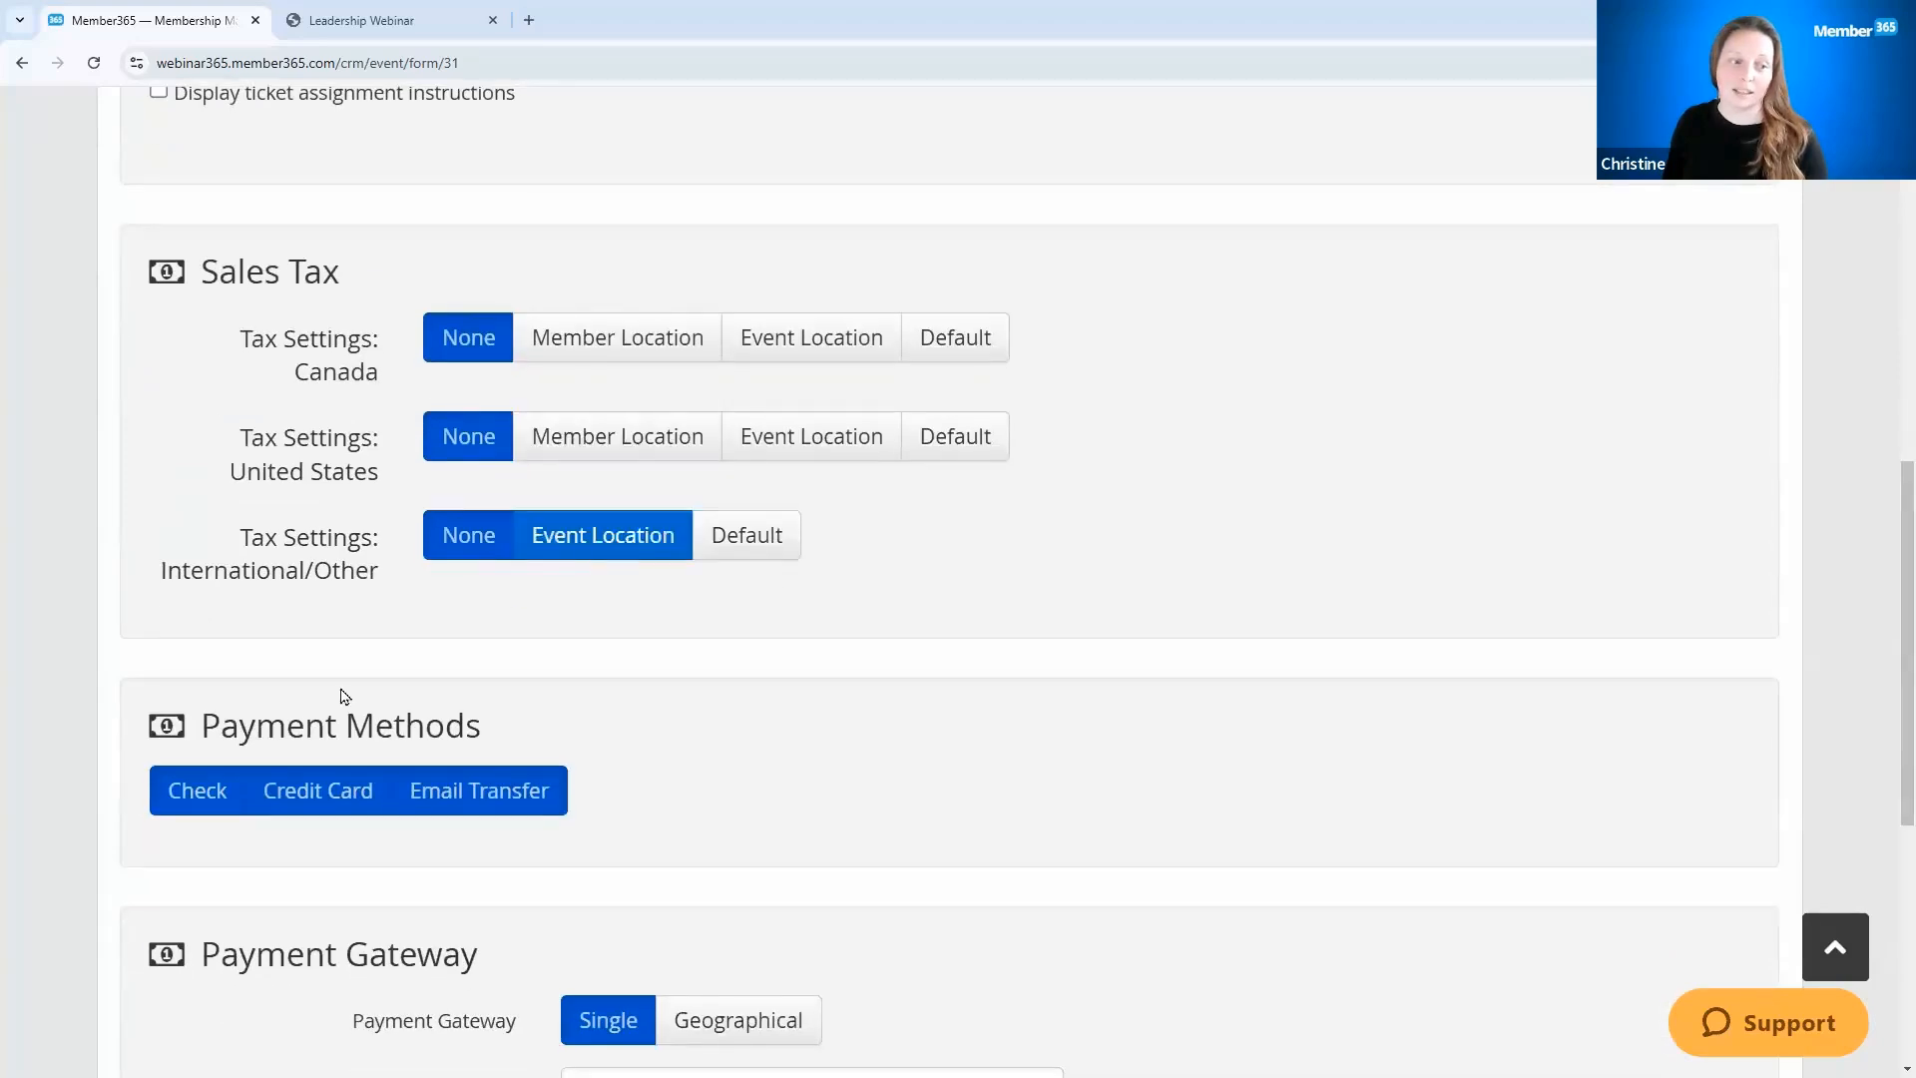
left_click(496, 796)
left_click(492, 805)
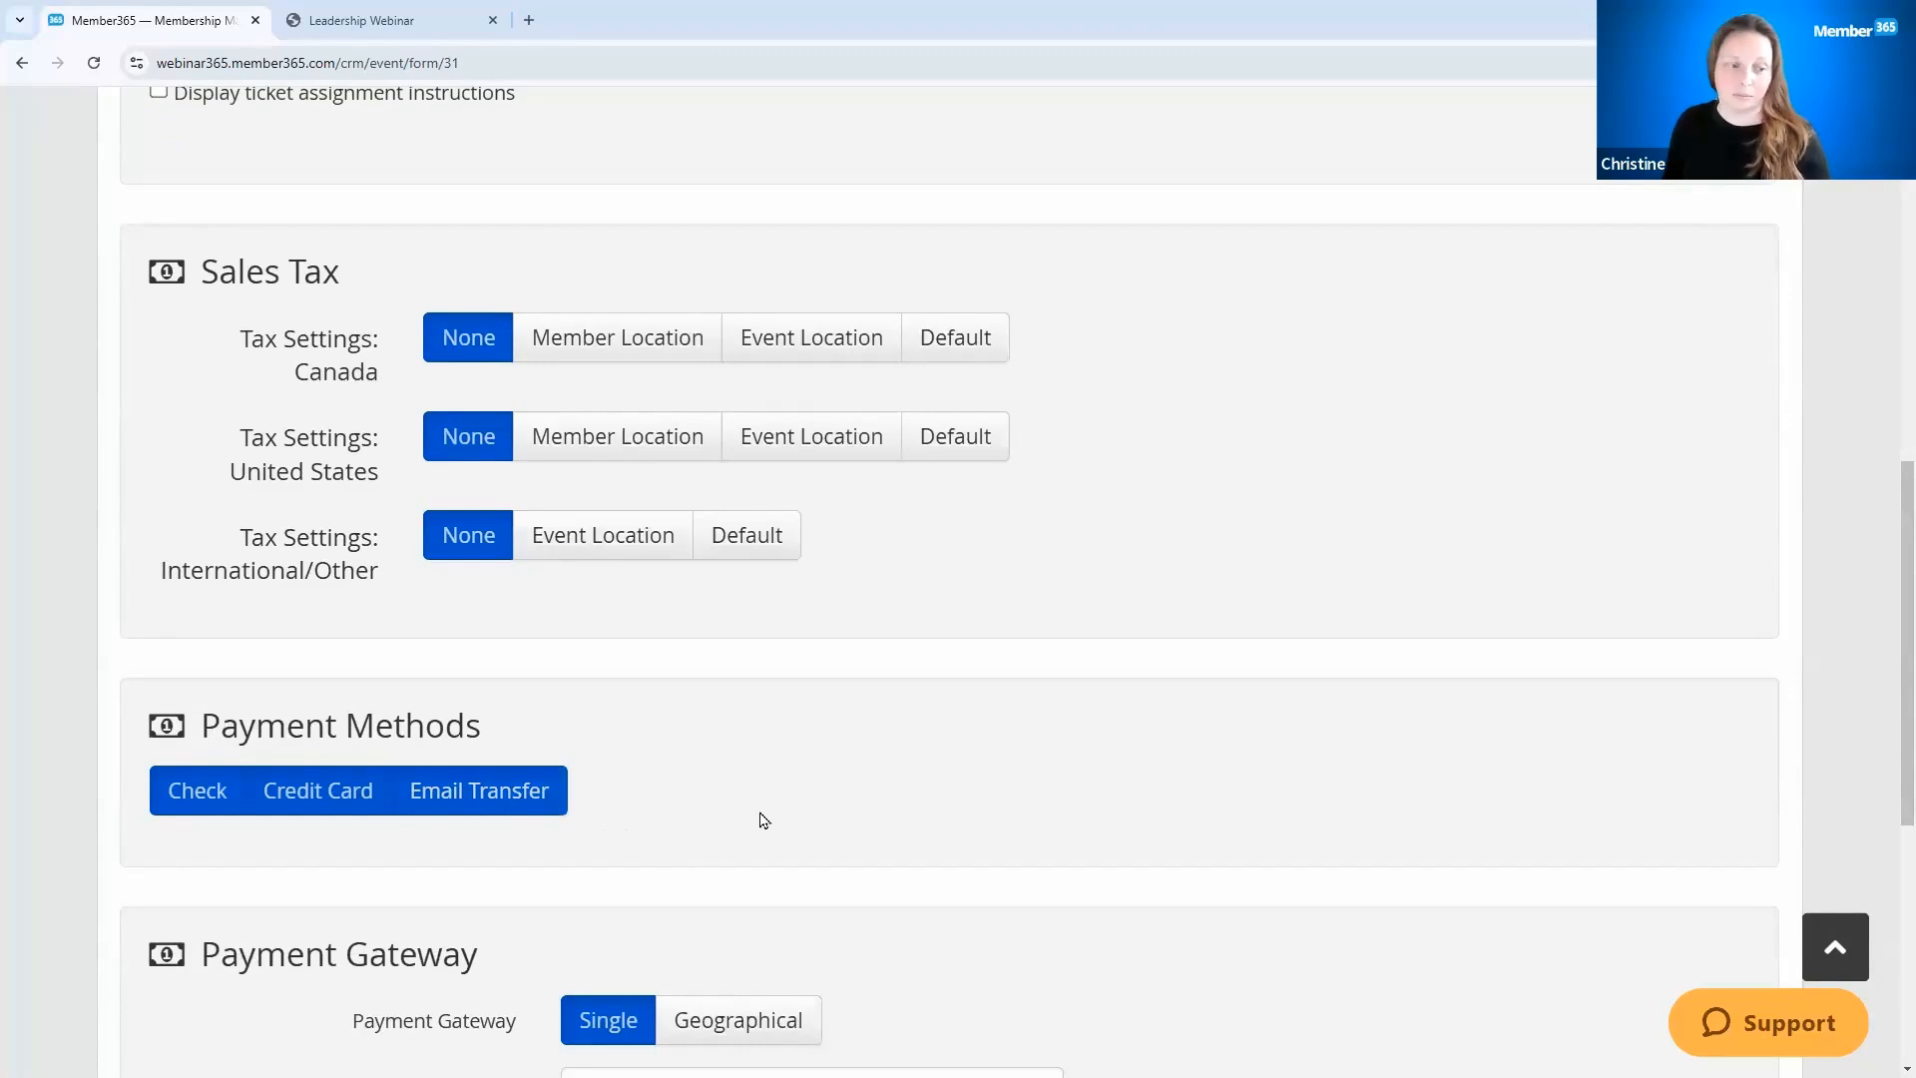
scroll(764, 820, "down", 6)
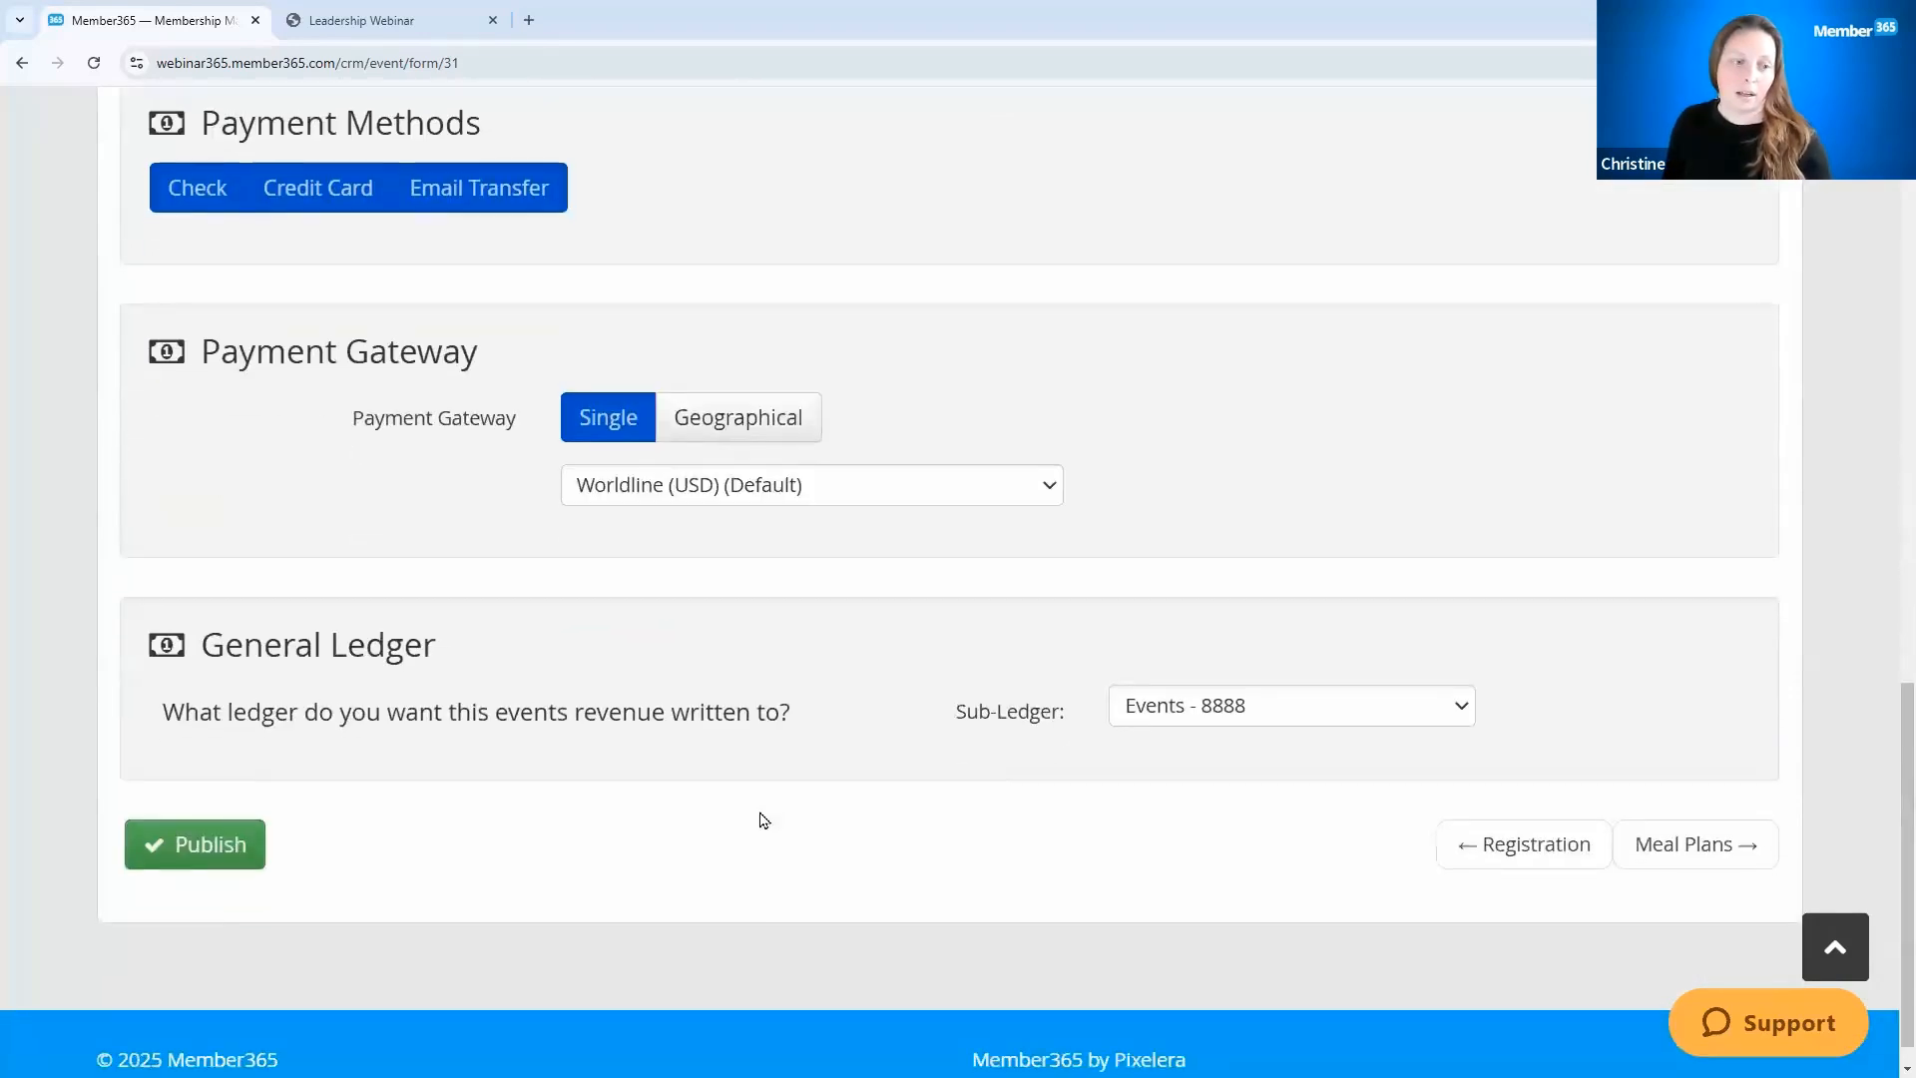
left_click(1196, 717)
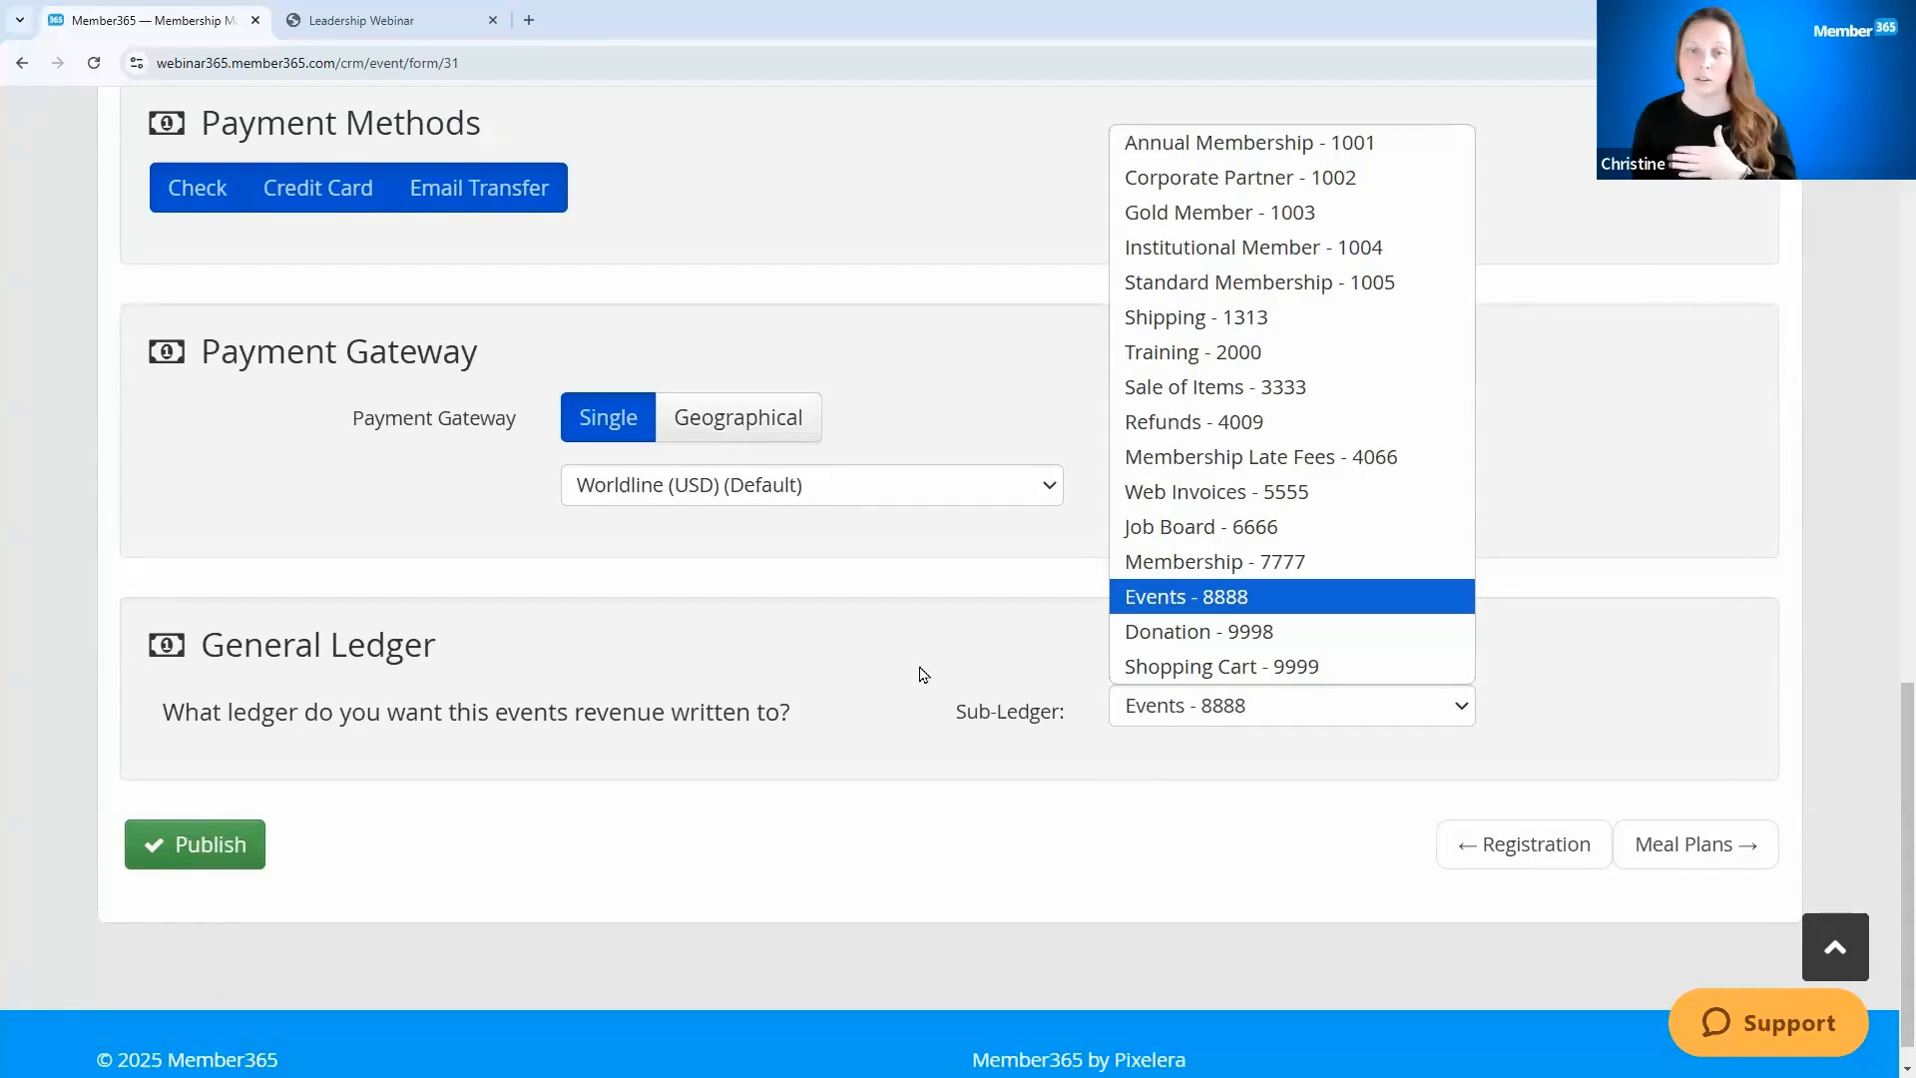
left_click(231, 862)
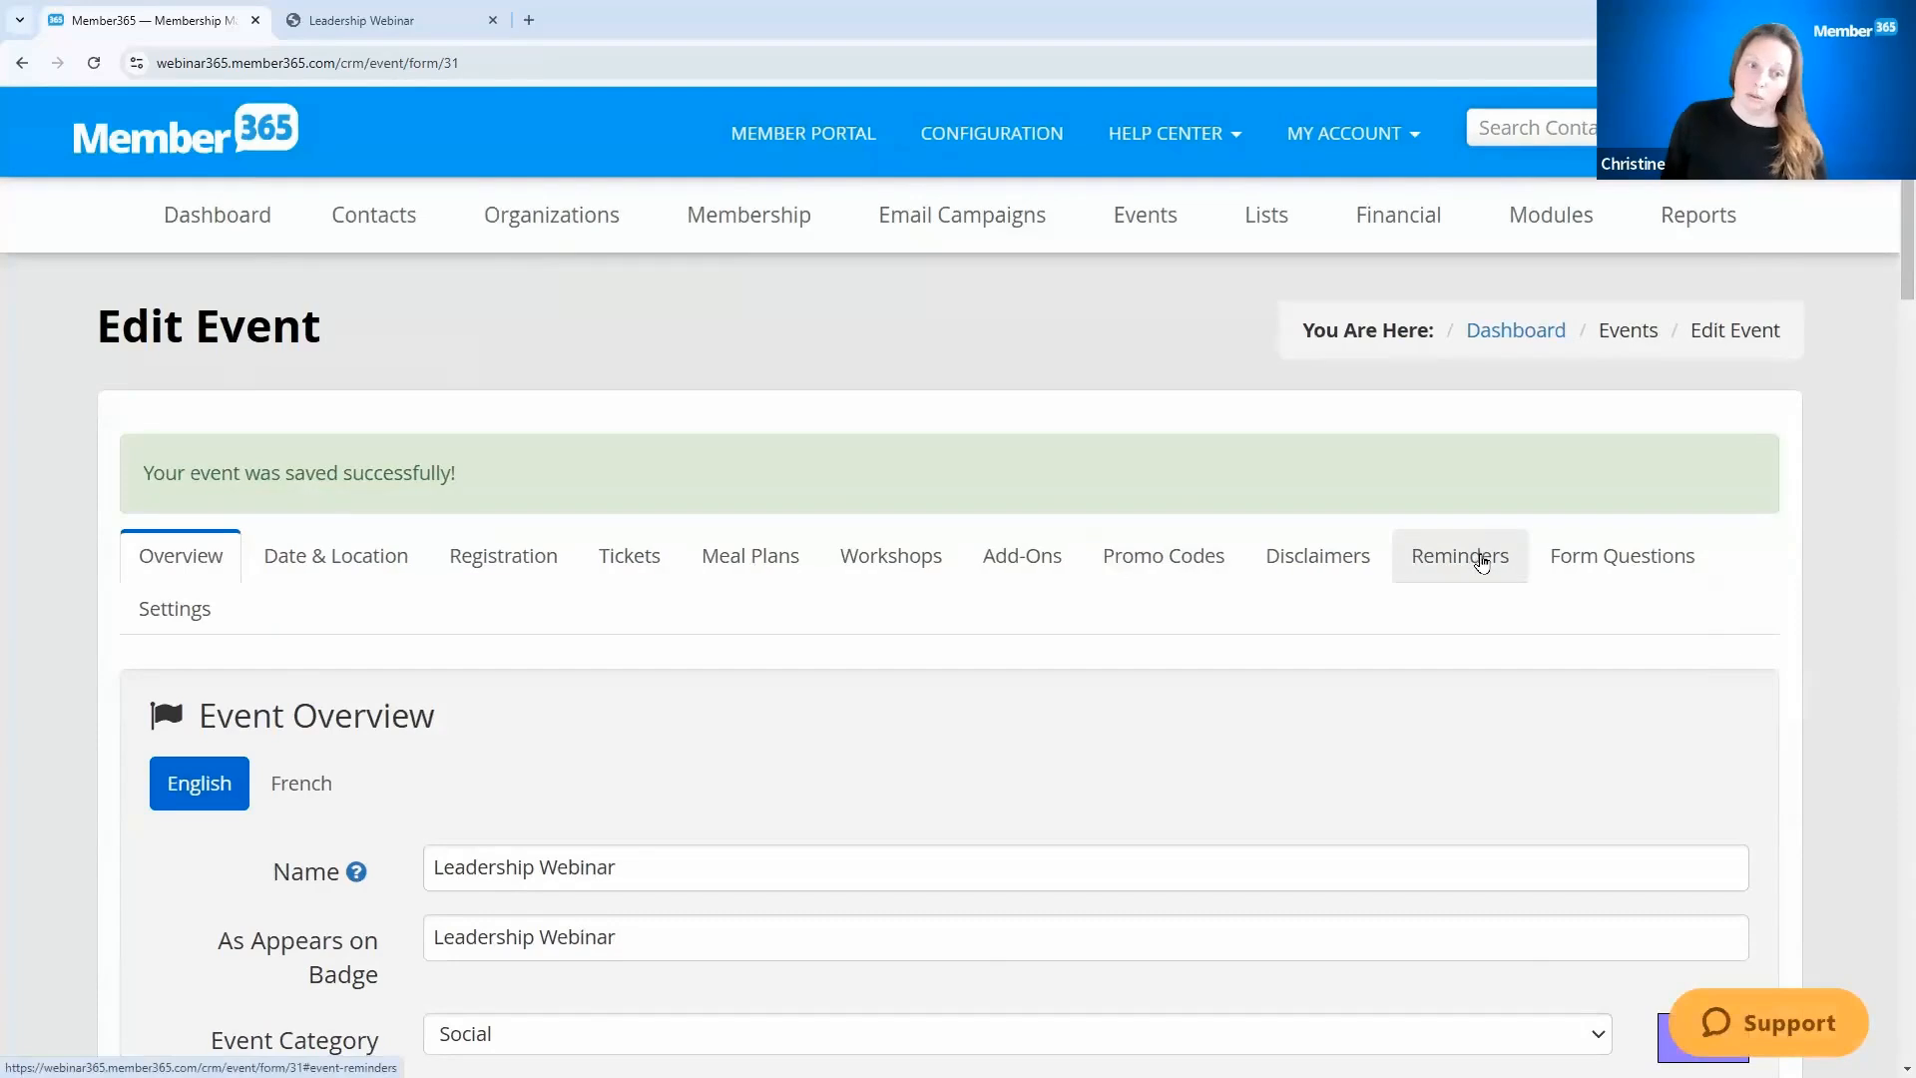
Step: Try scheduling the Webinar Reminder 0 days before the 2025-02-18 event date, cancel the edit, and publish the event again
left_click(1482, 563)
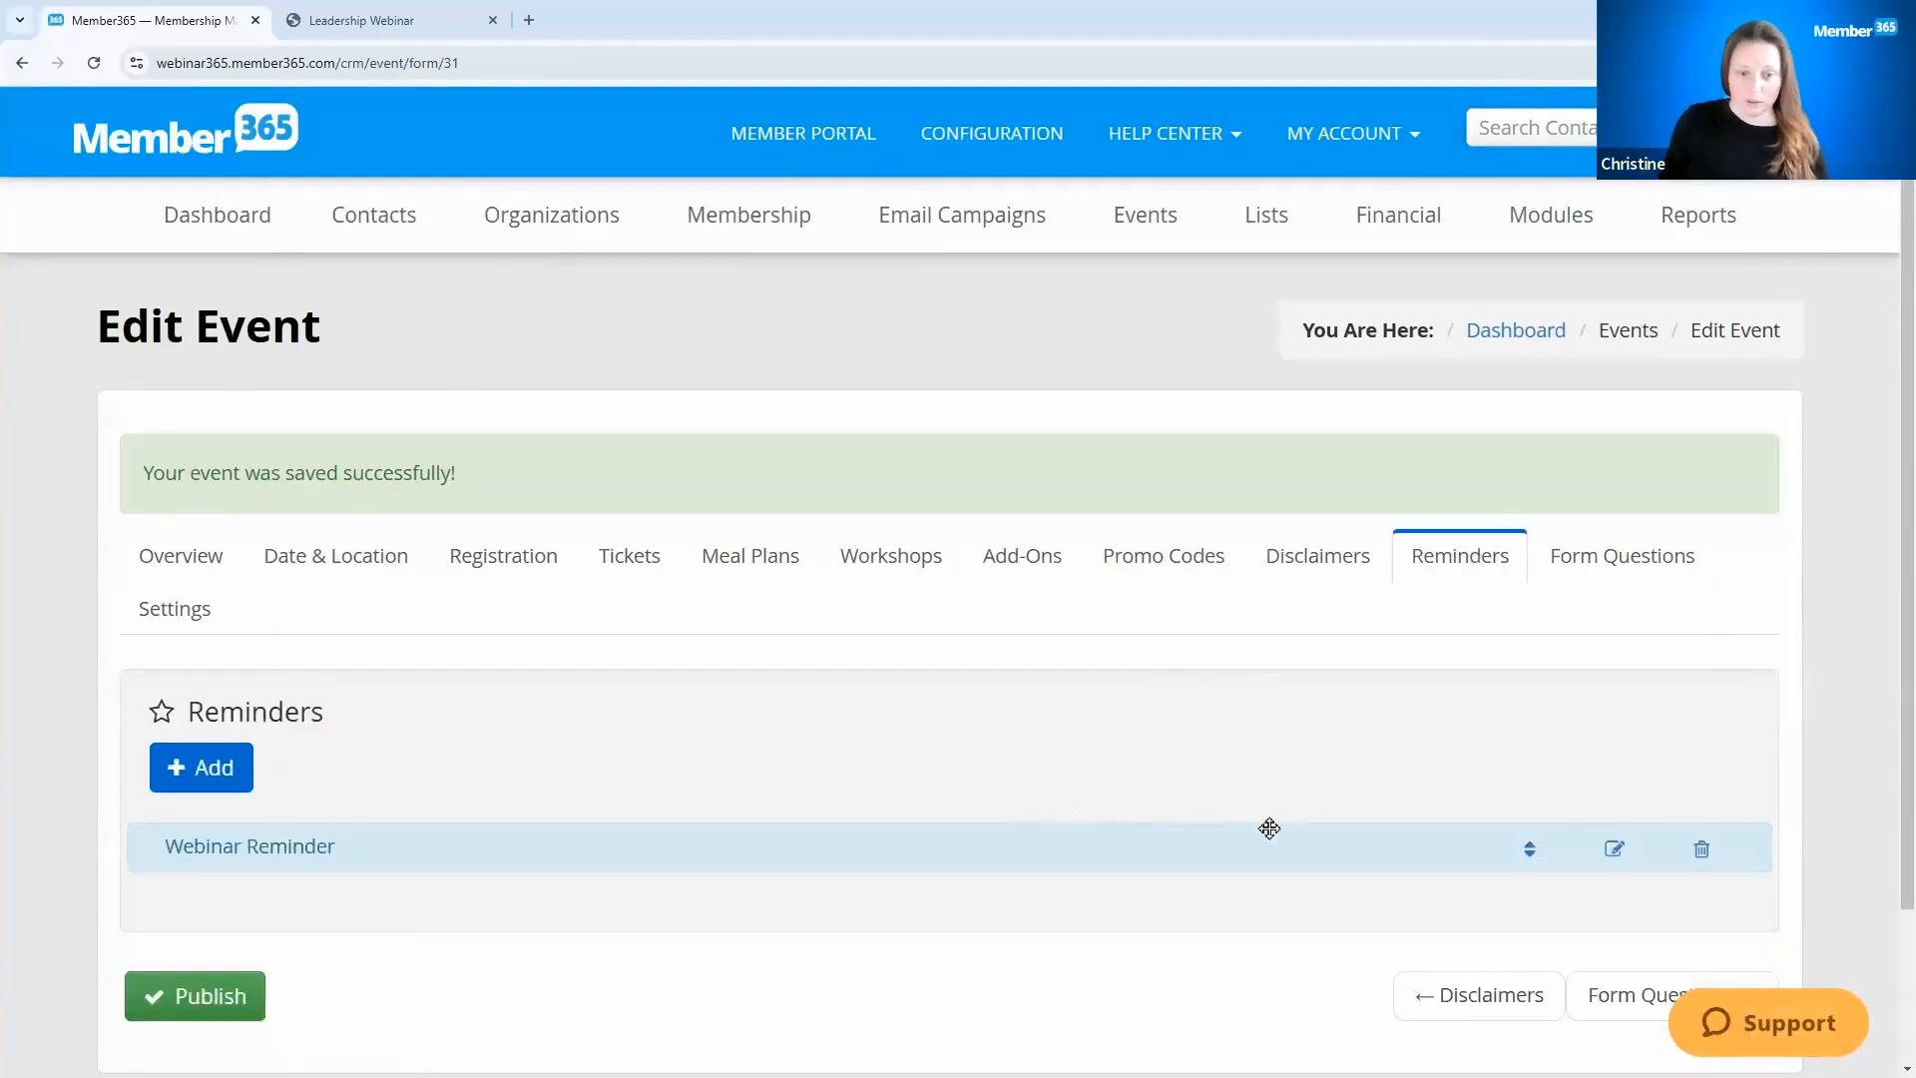
scroll(1267, 828, "down", 2)
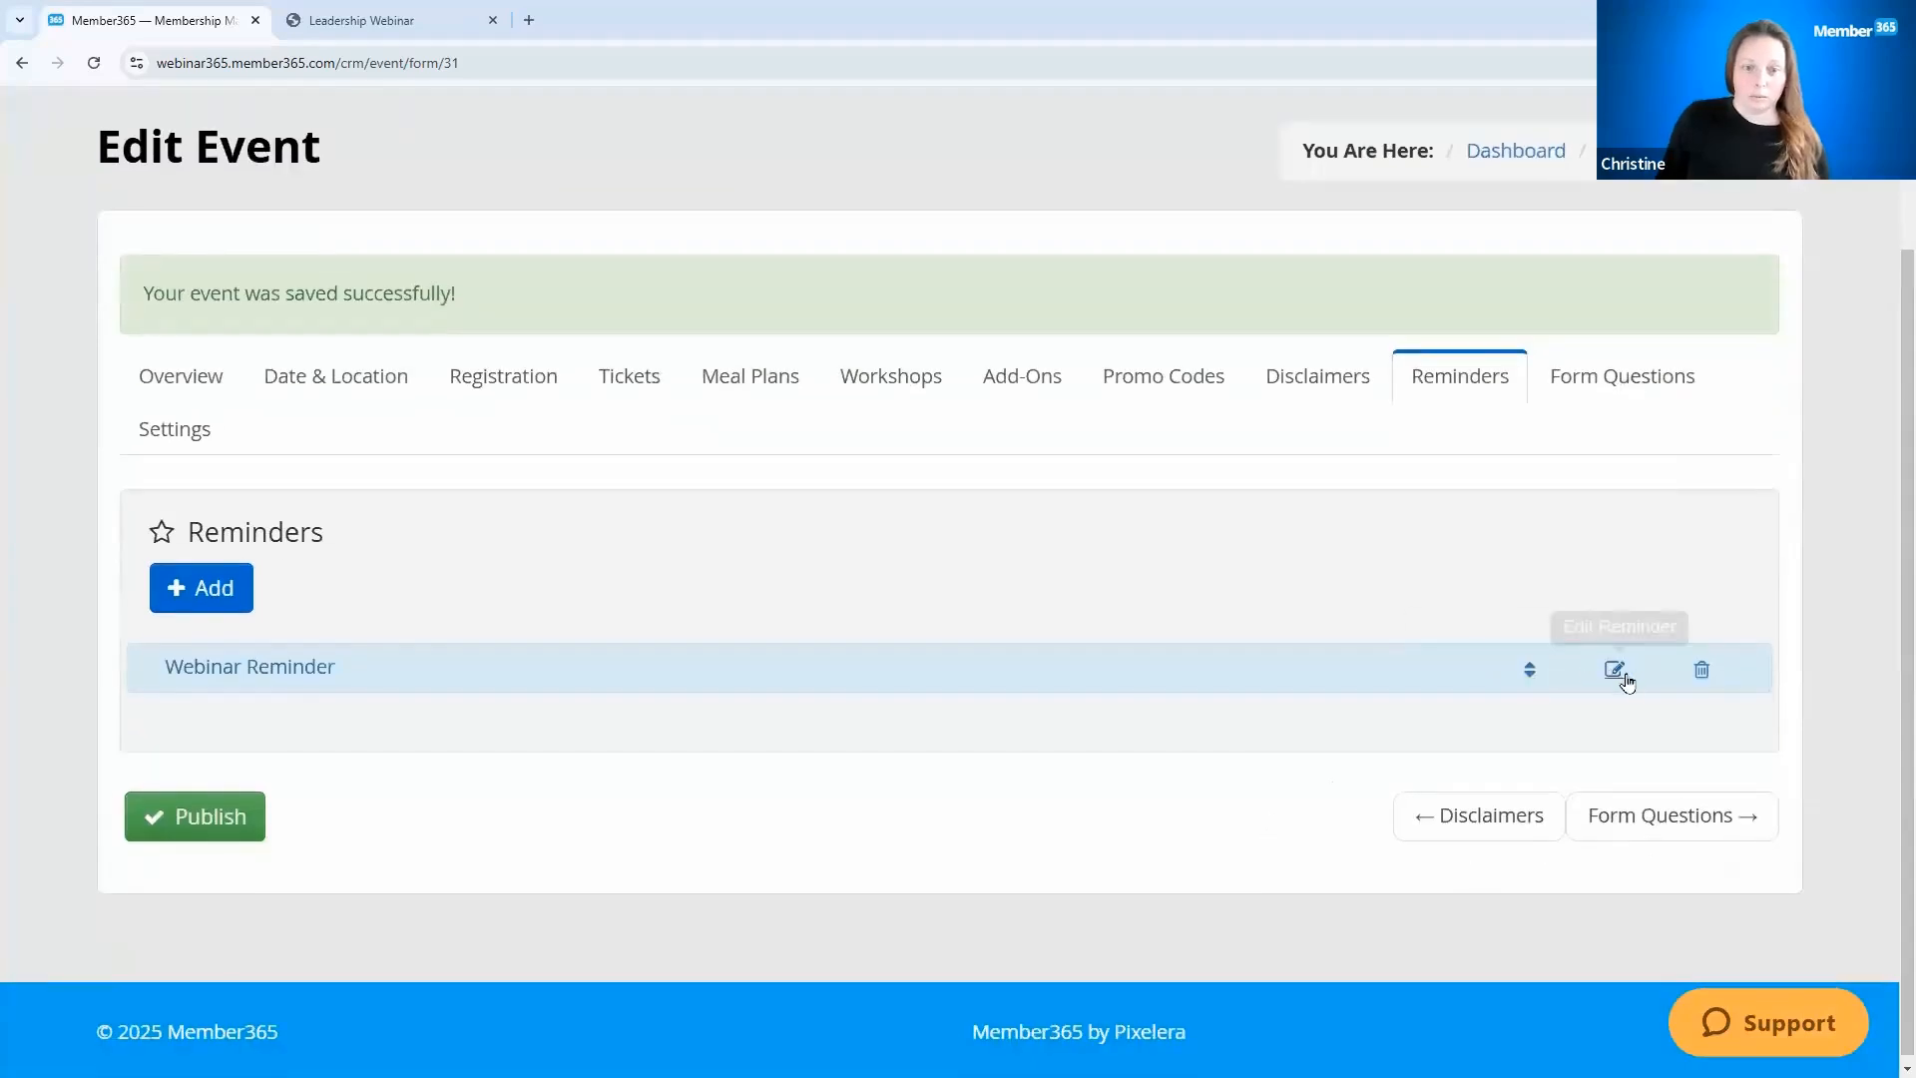
left_click(1613, 675)
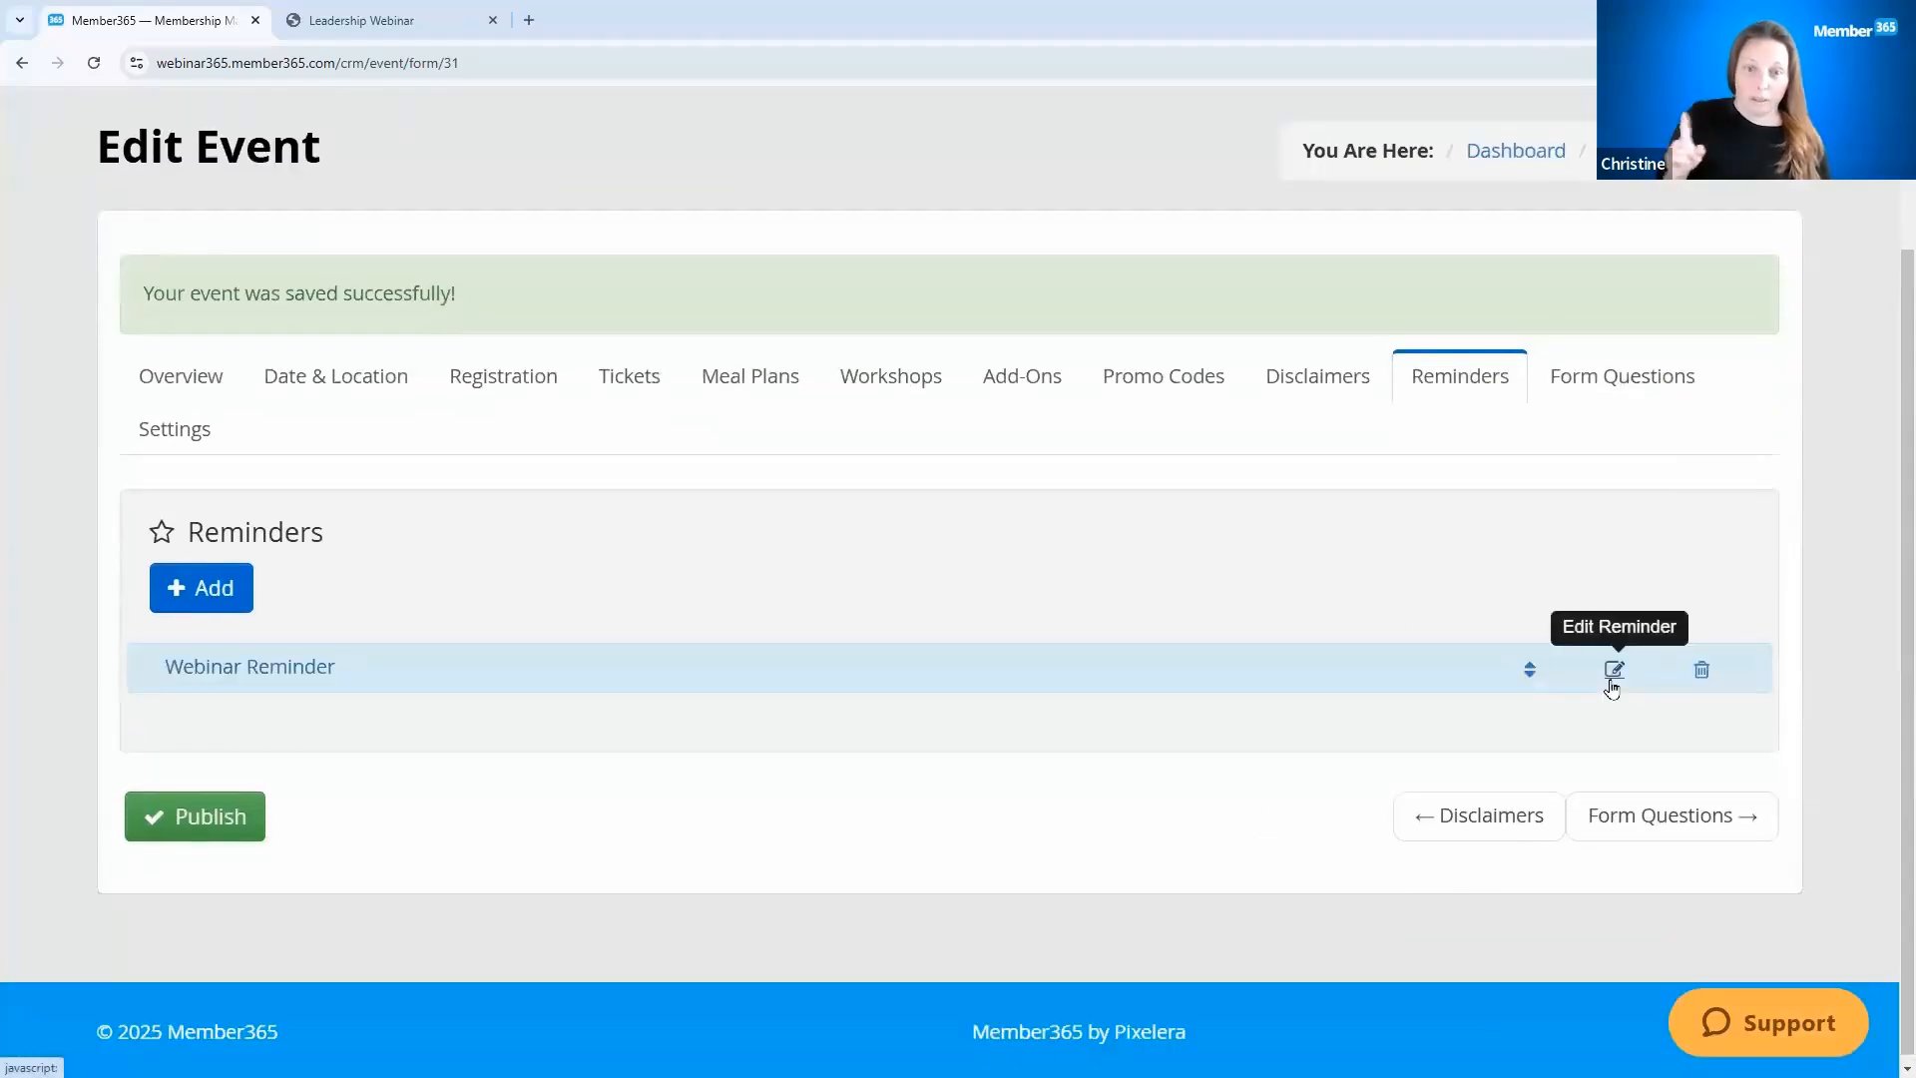
left_click(1613, 670)
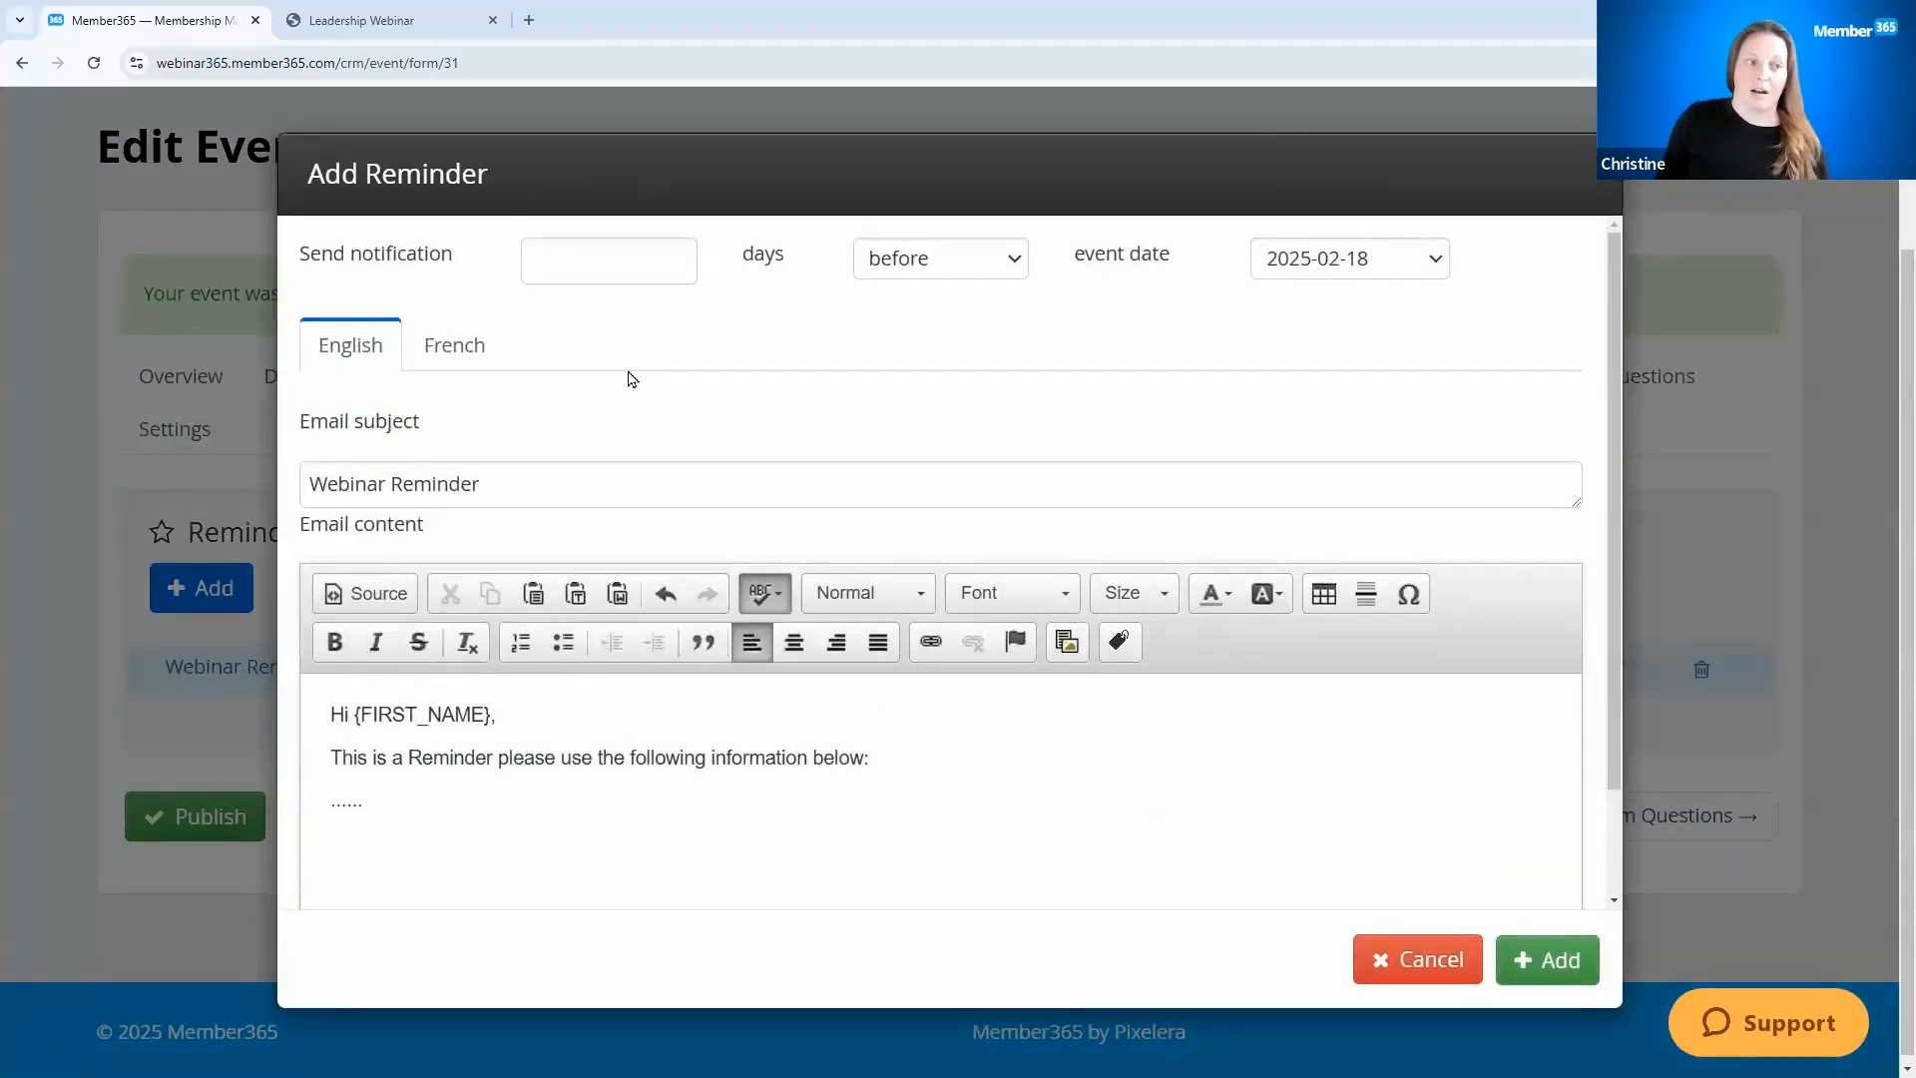
left_click(561, 261)
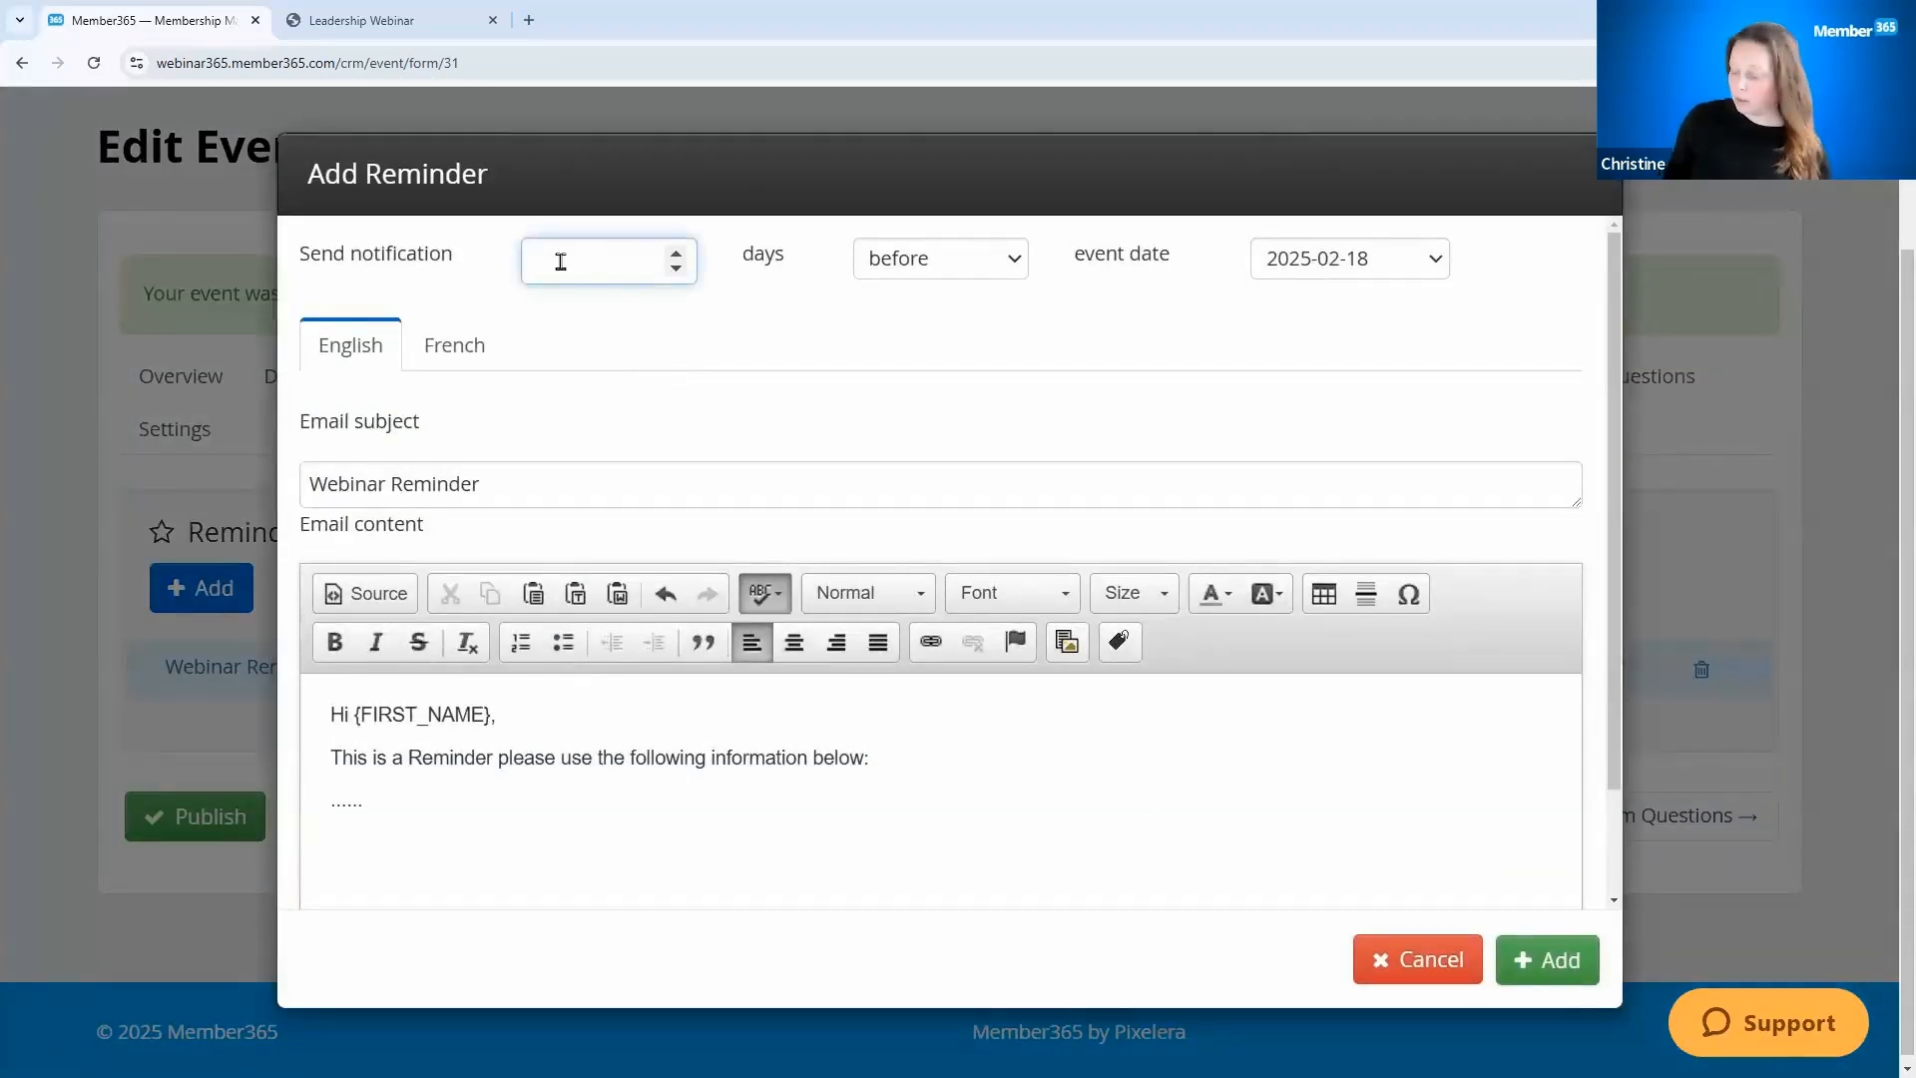
type("0")
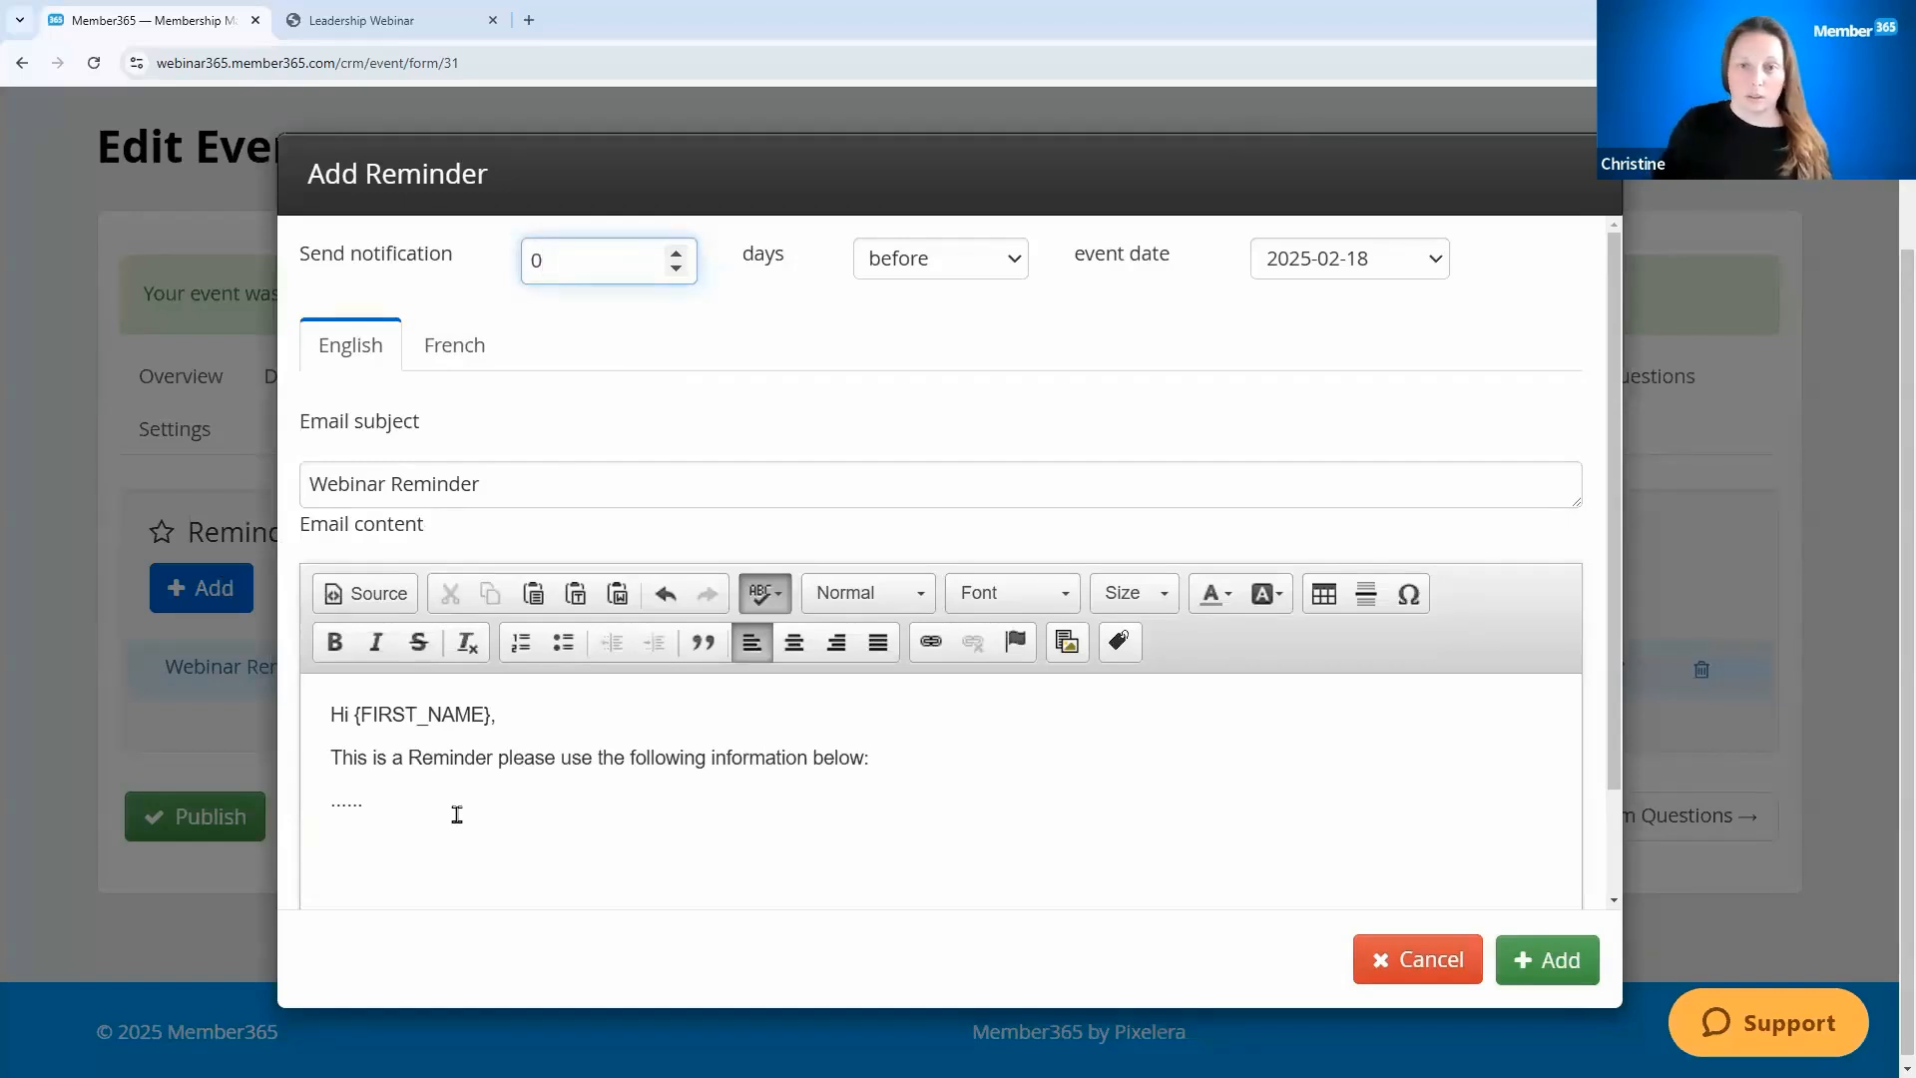
left_click(1390, 961)
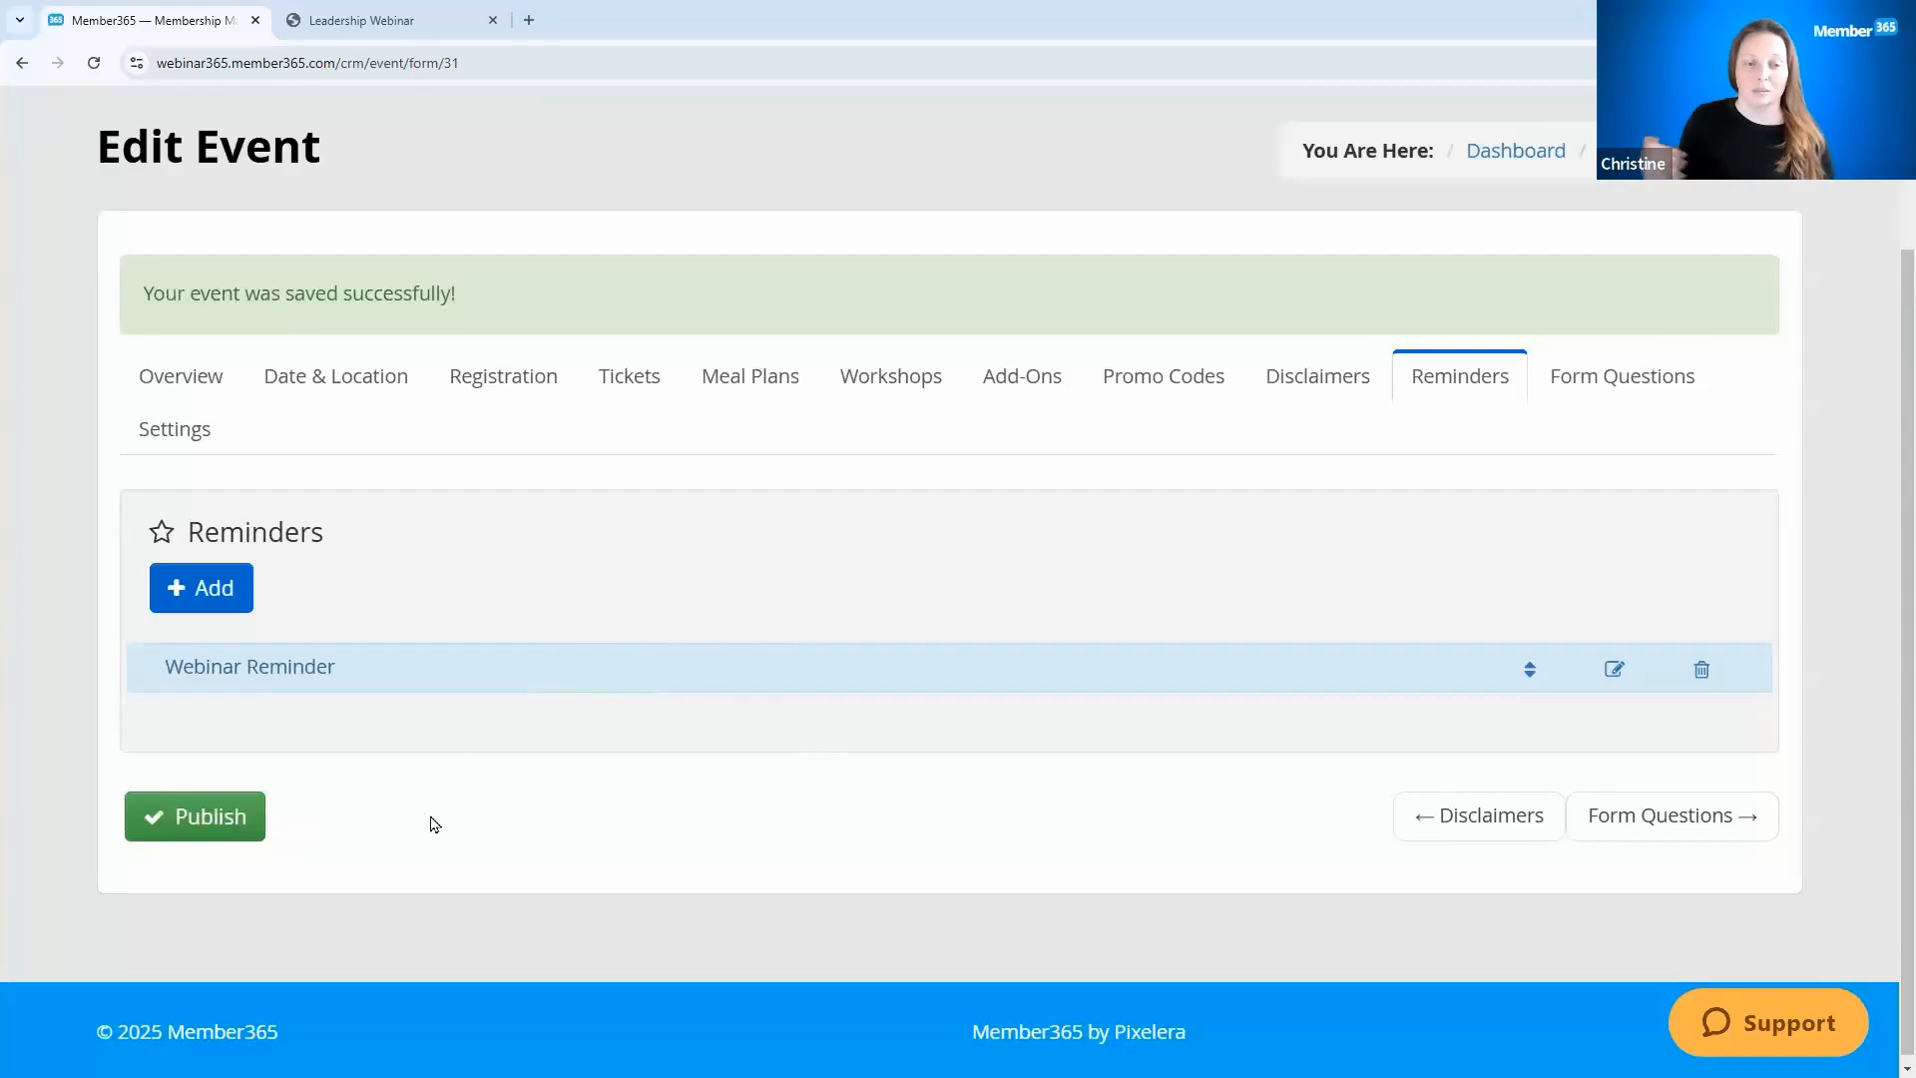
left_click(175, 822)
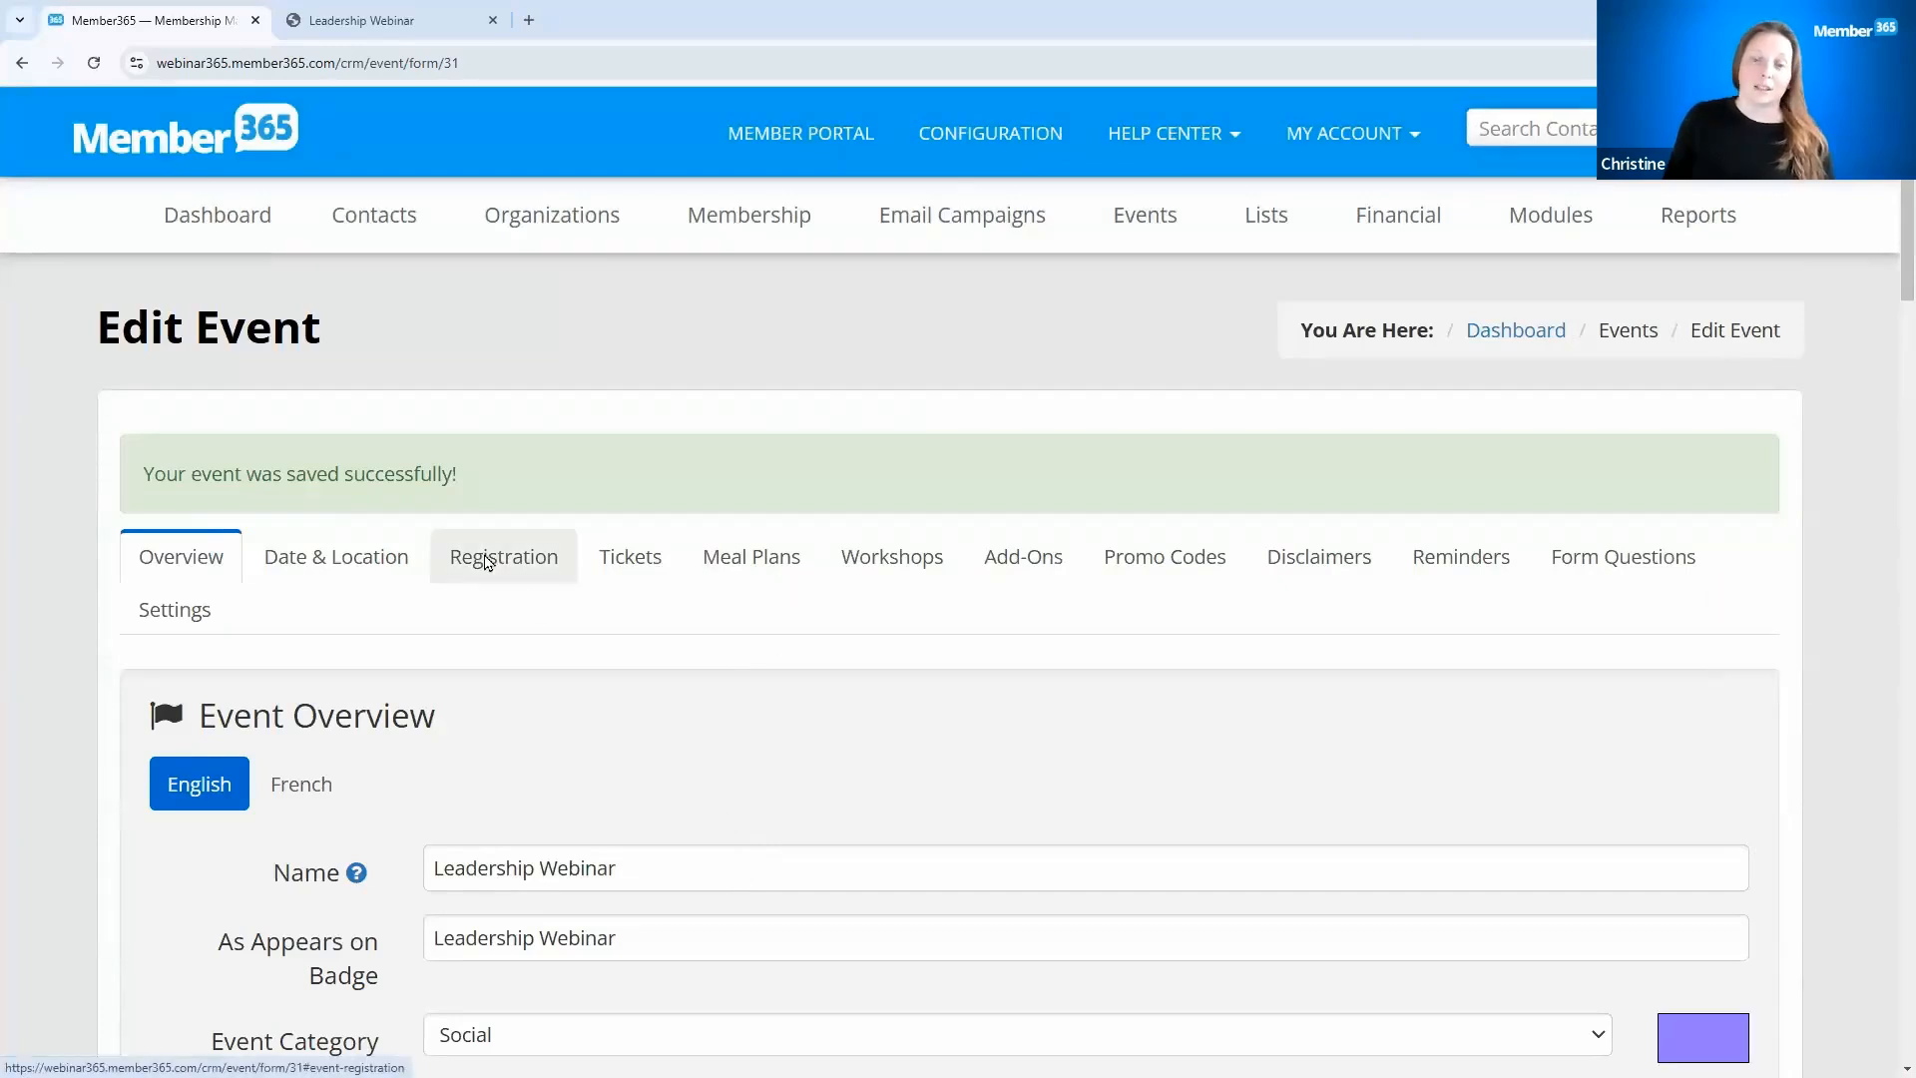
Step: Set the event's Open Registration date to 2025-02-01 and publish the event
left_click(486, 561)
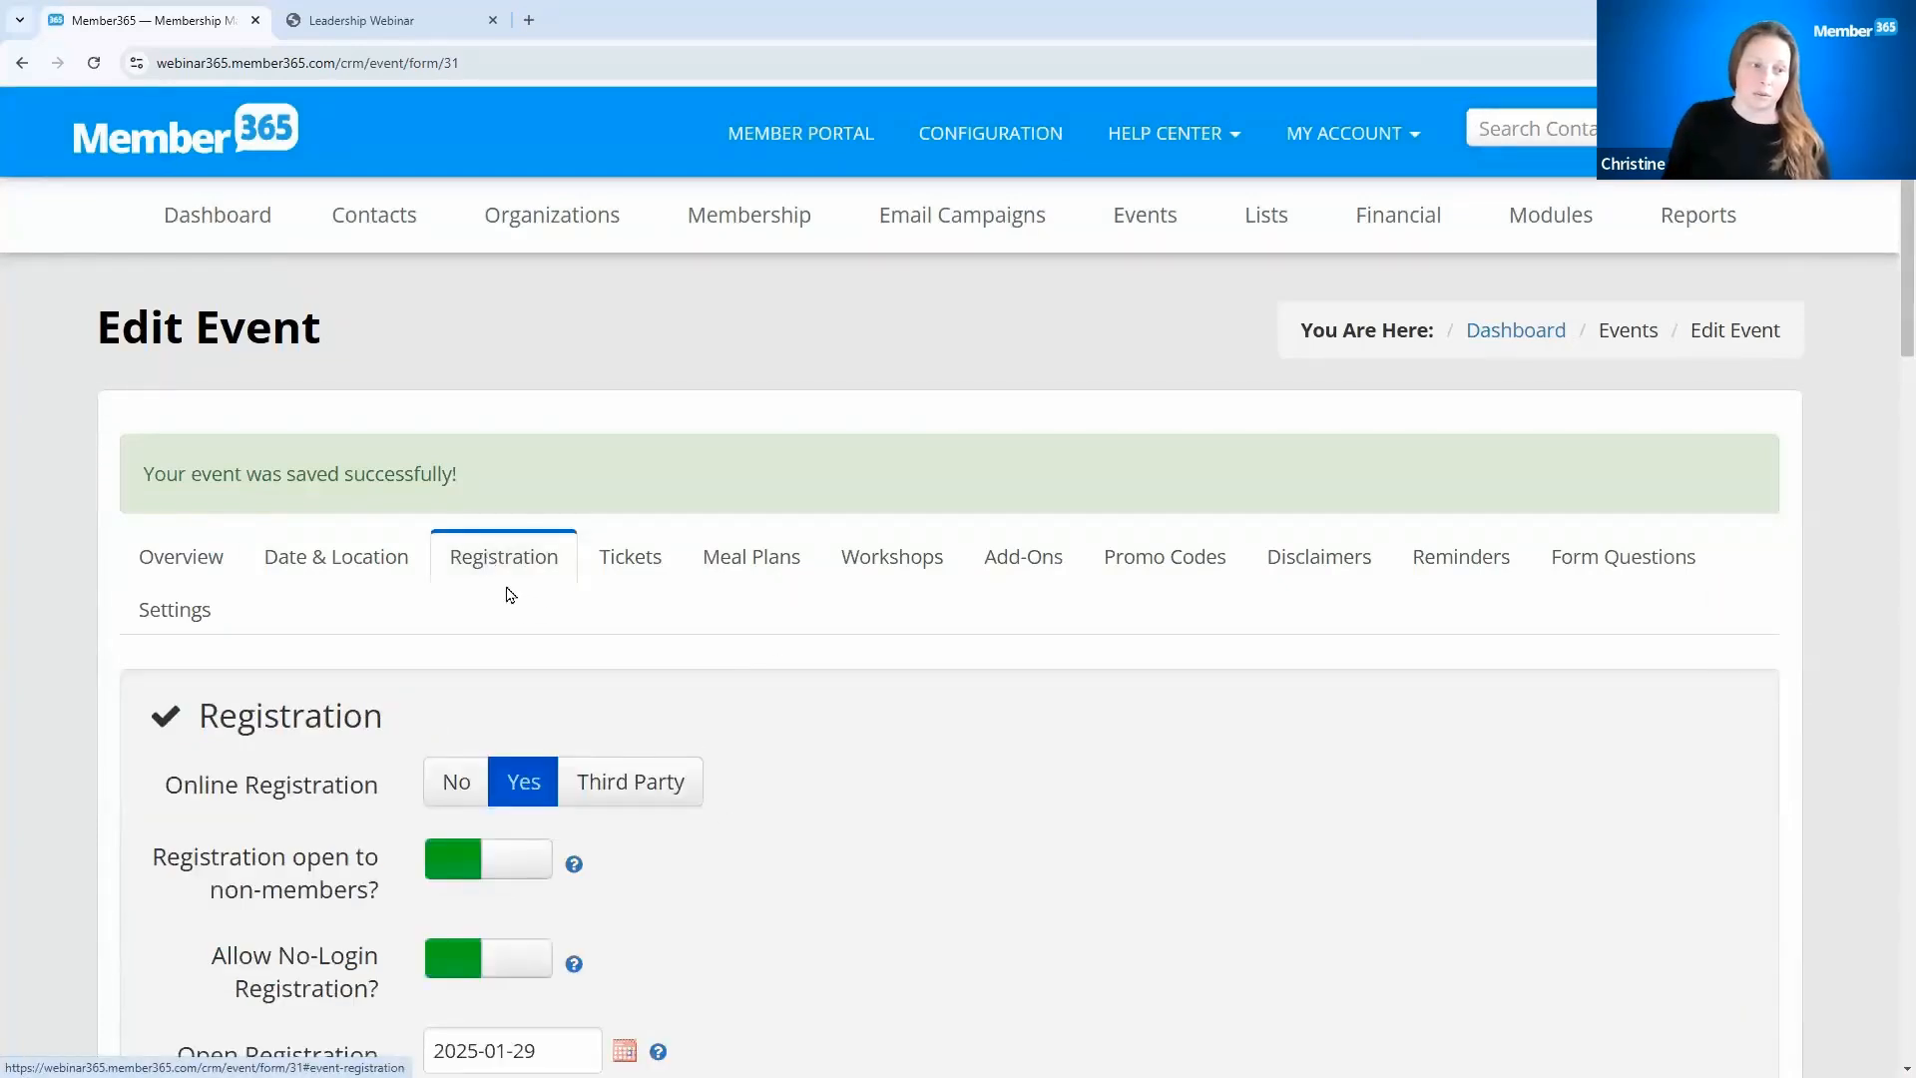
scroll(699, 868, "down", 3)
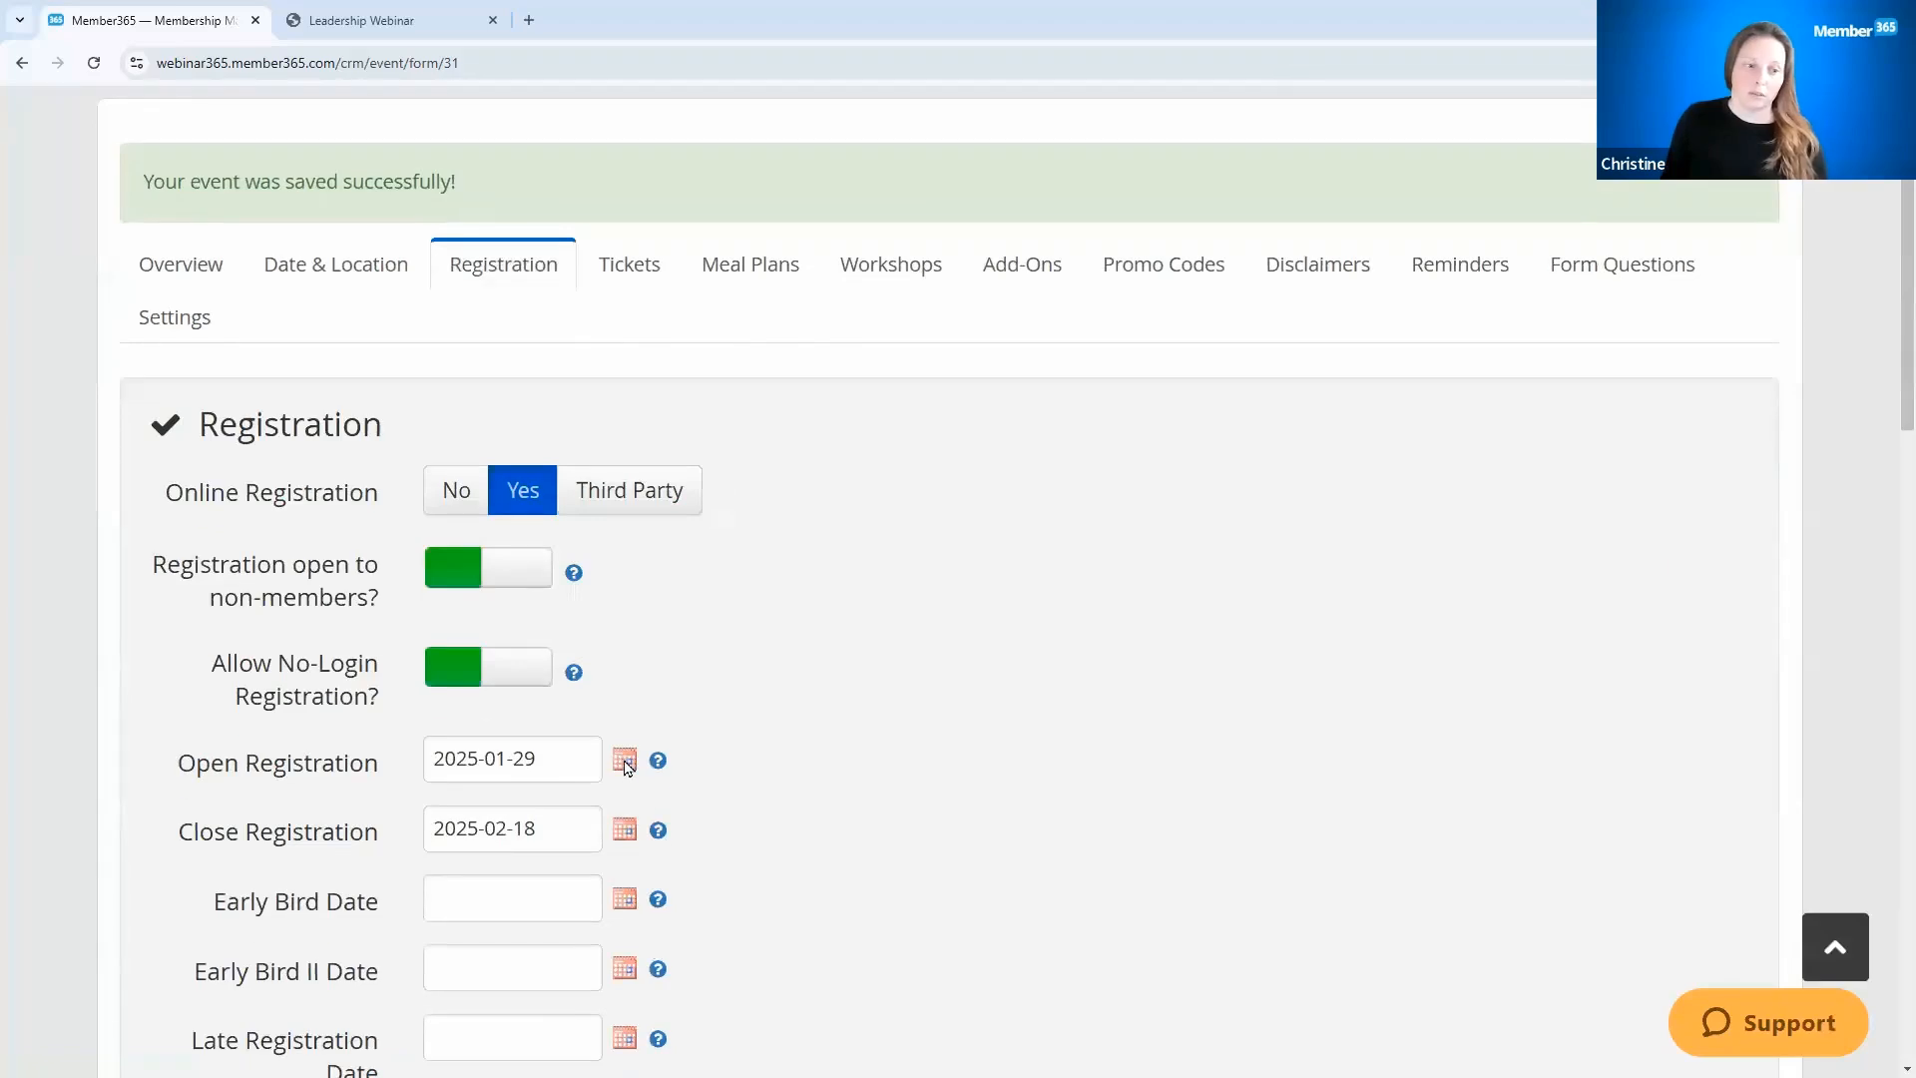
left_click(624, 762)
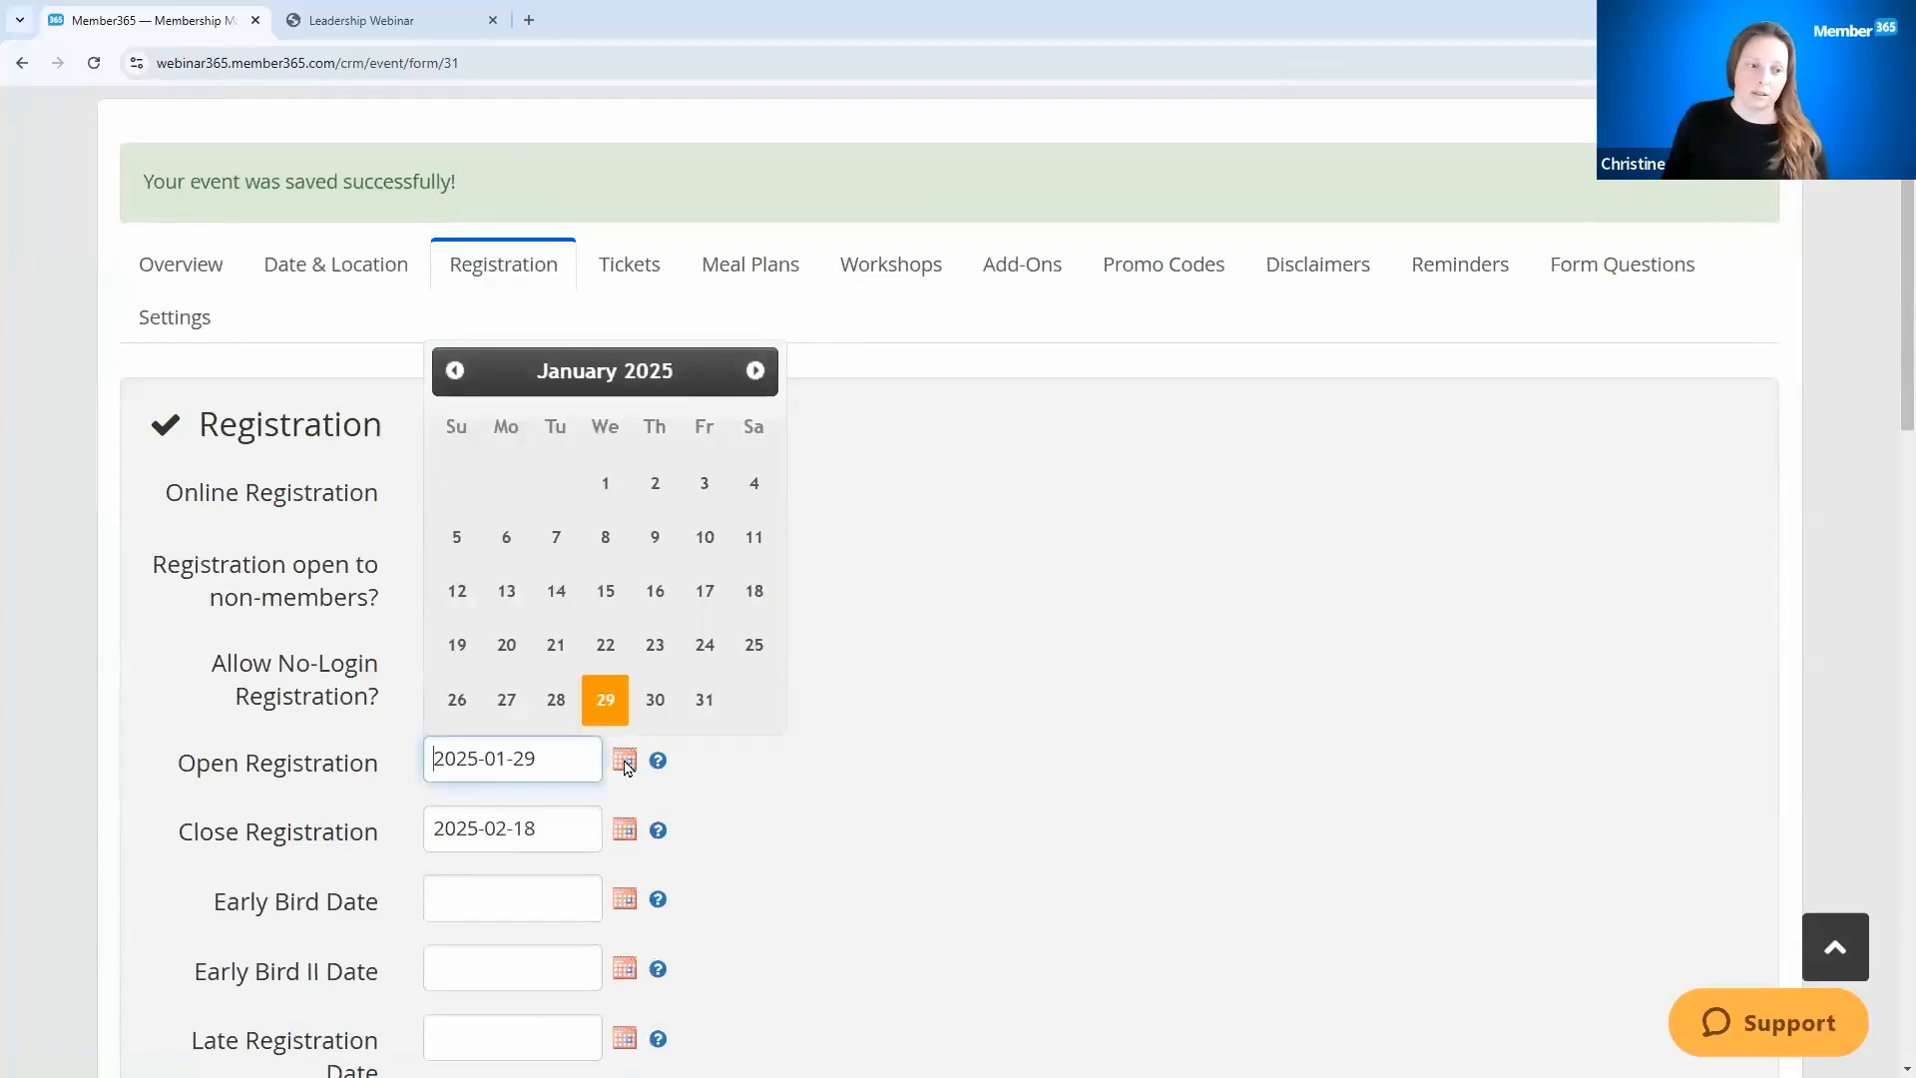
left_click(755, 370)
left_click(754, 483)
scroll(833, 762, "down", 20)
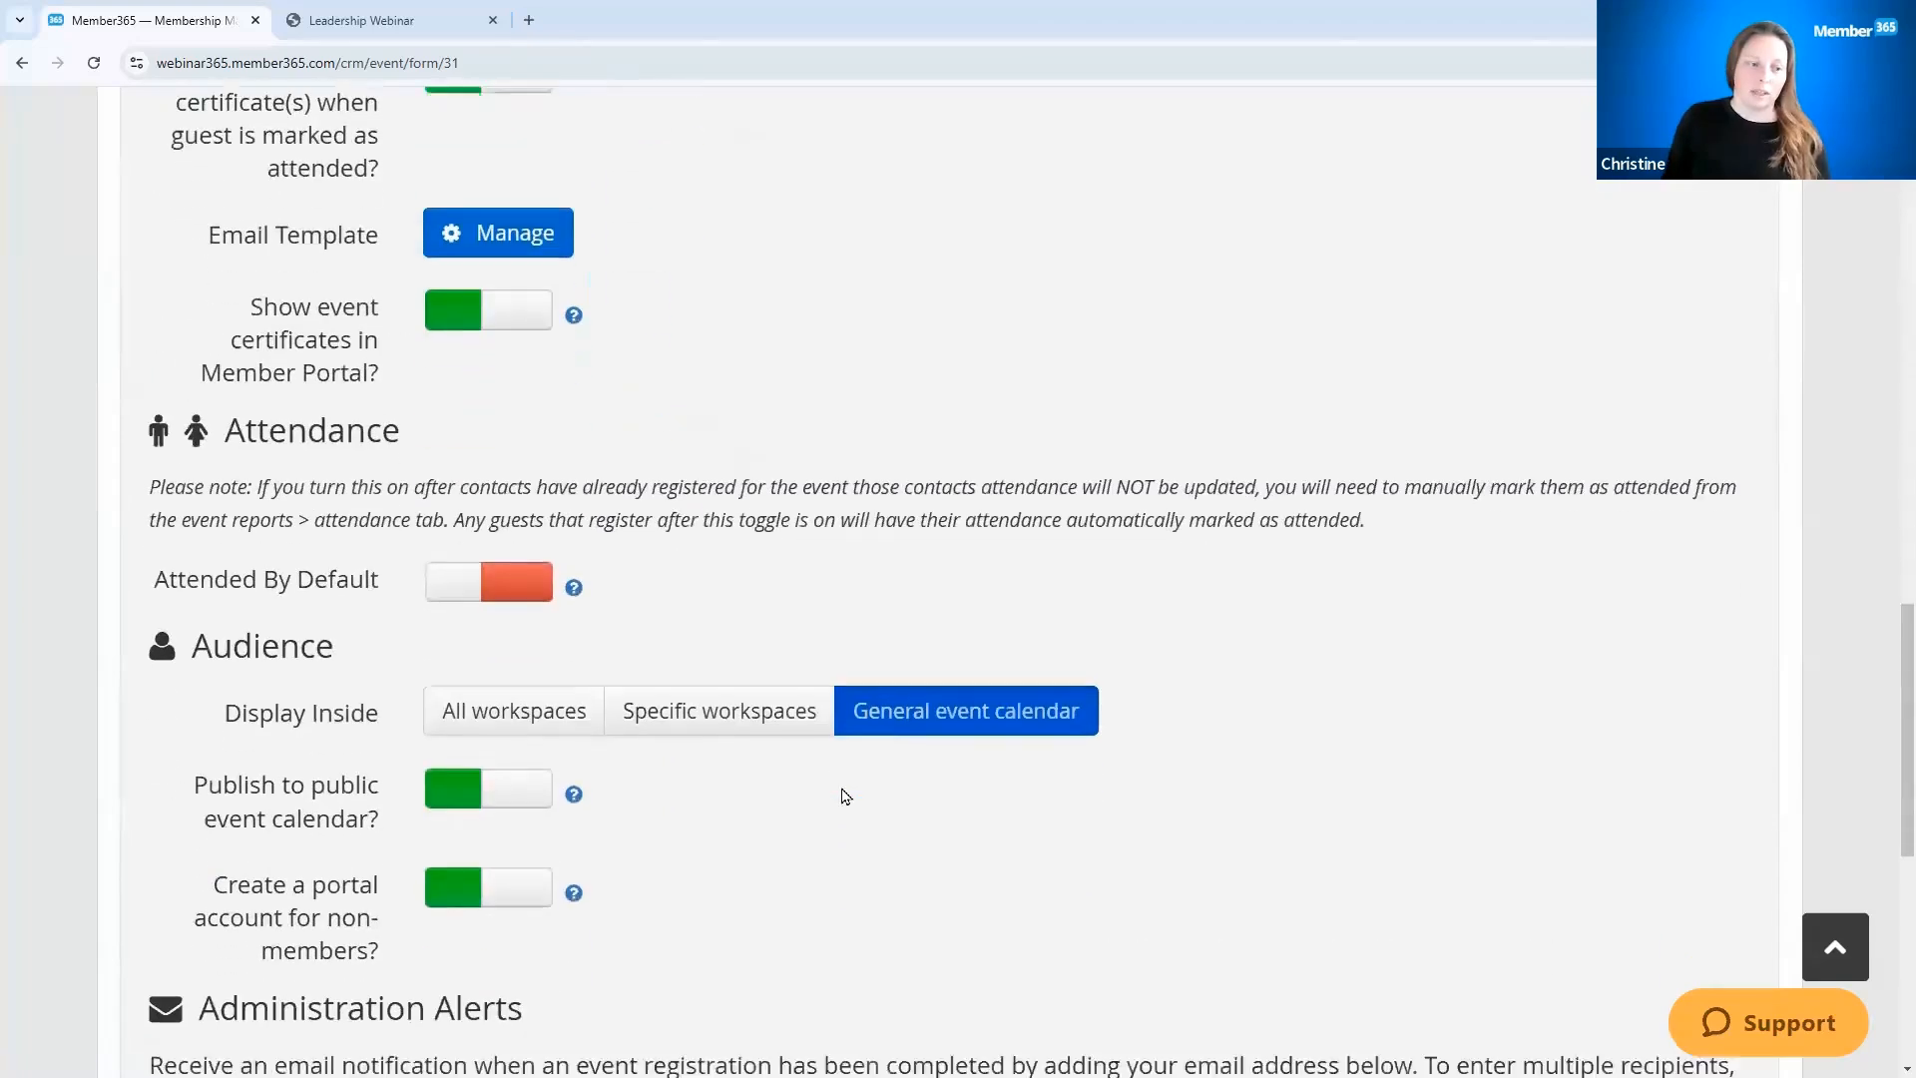
scroll(599, 808, "down", 3)
left_click(165, 809)
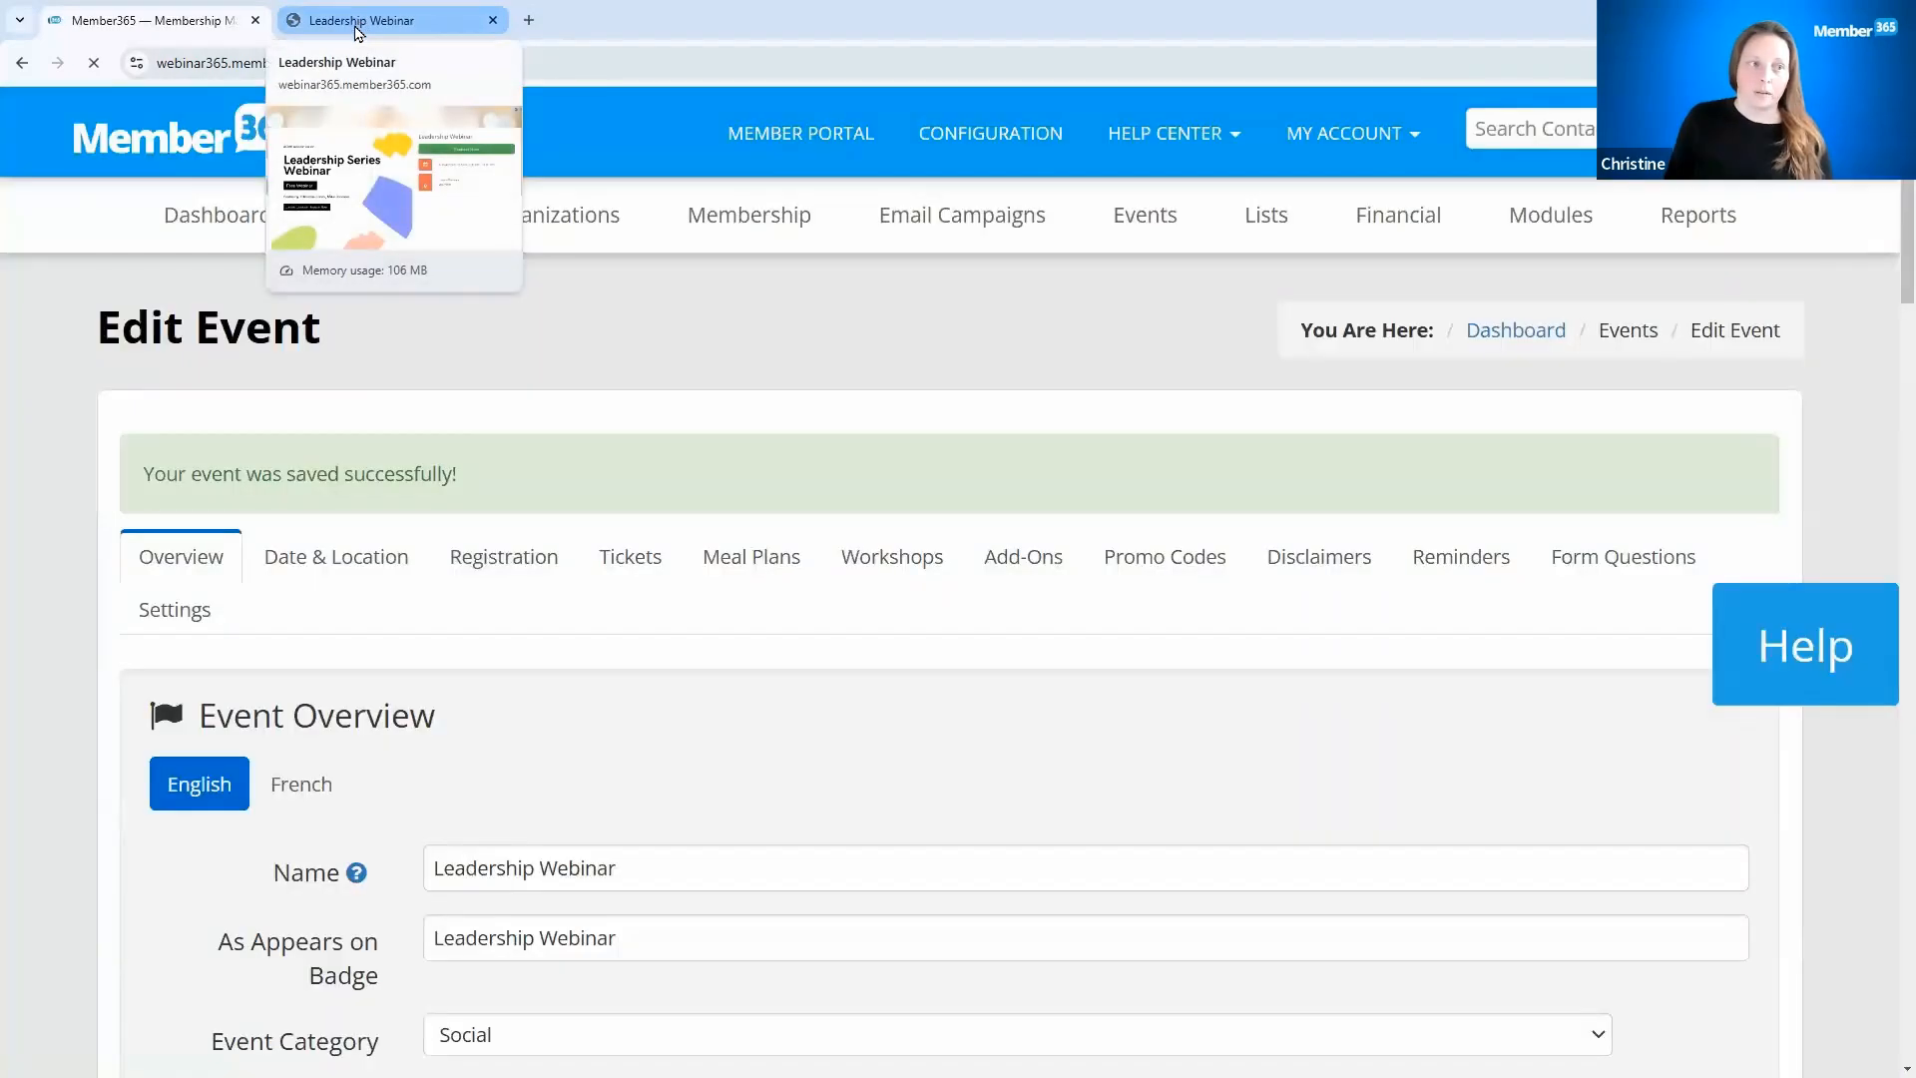
Step: Reload the public Leadership Webinar page to check its registration availability, and return to the event form
left_click(356, 22)
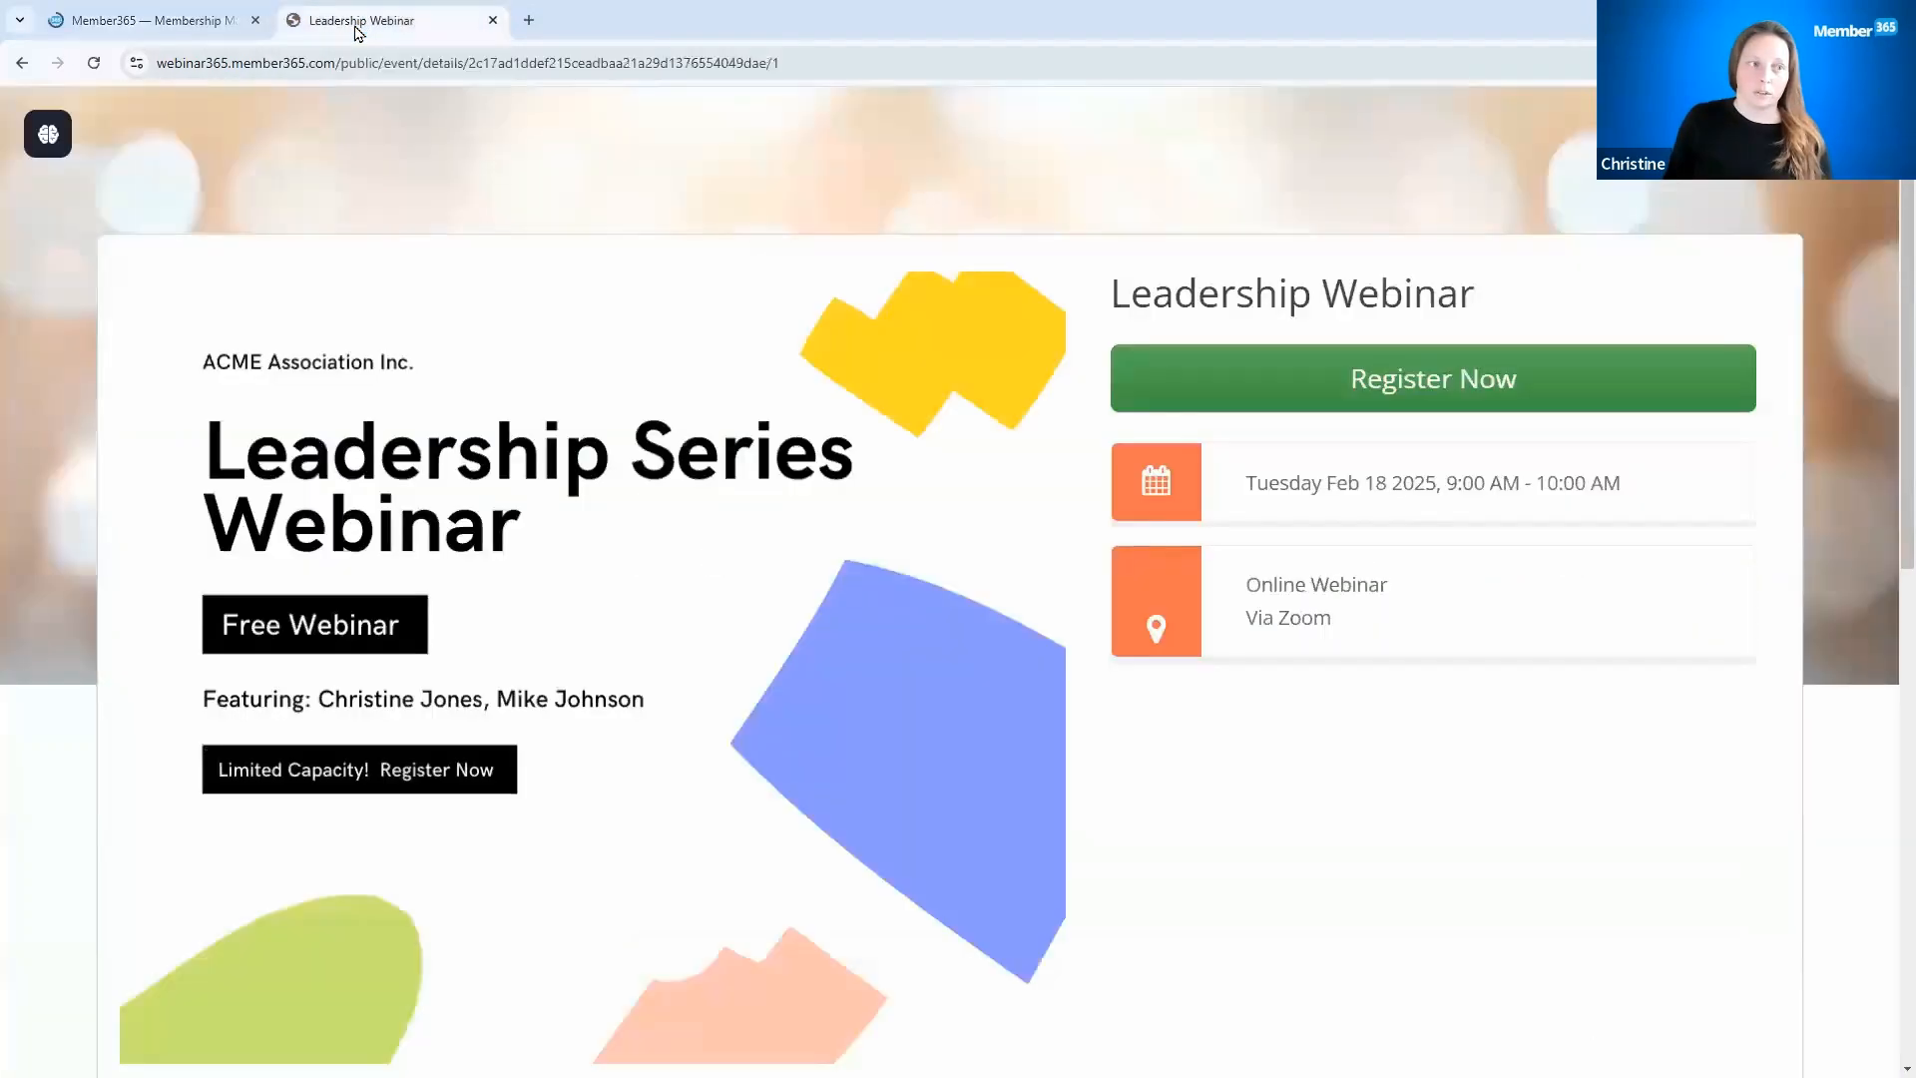
left_click(93, 64)
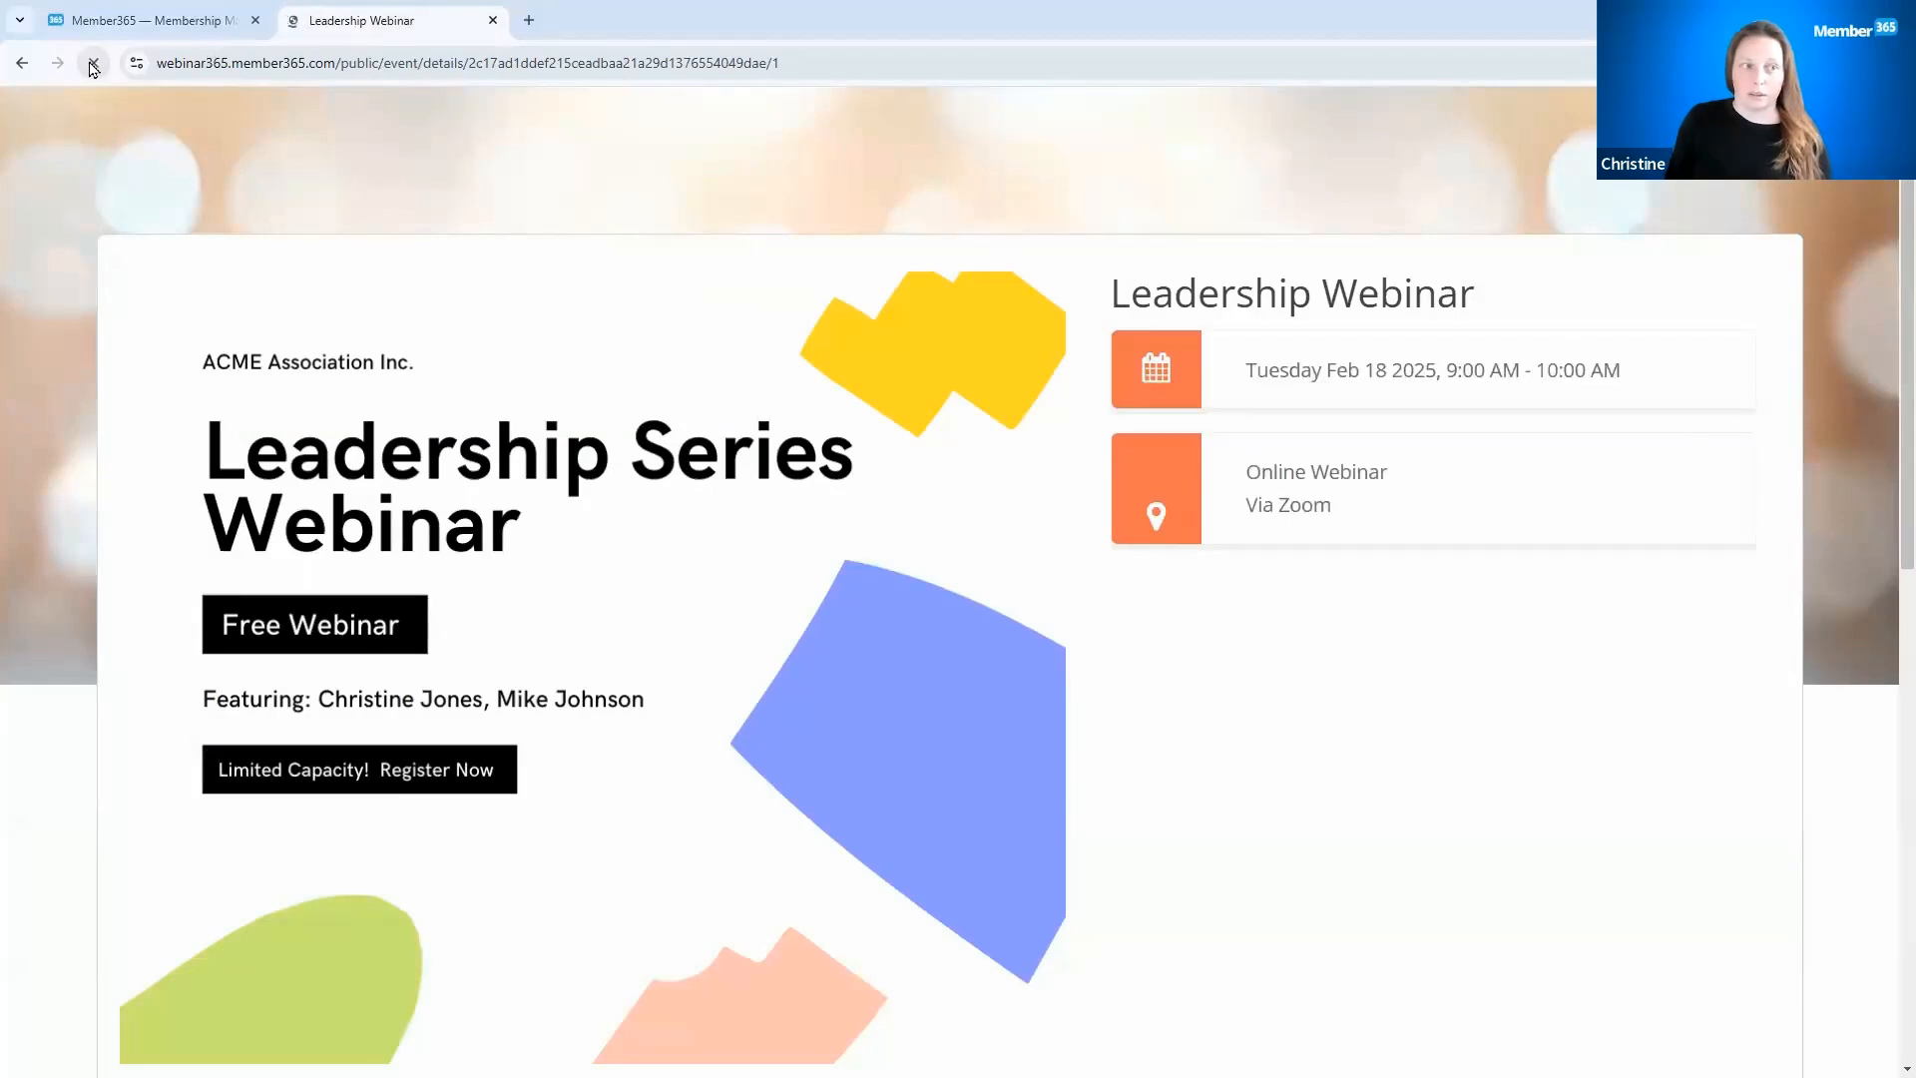
left_click(151, 20)
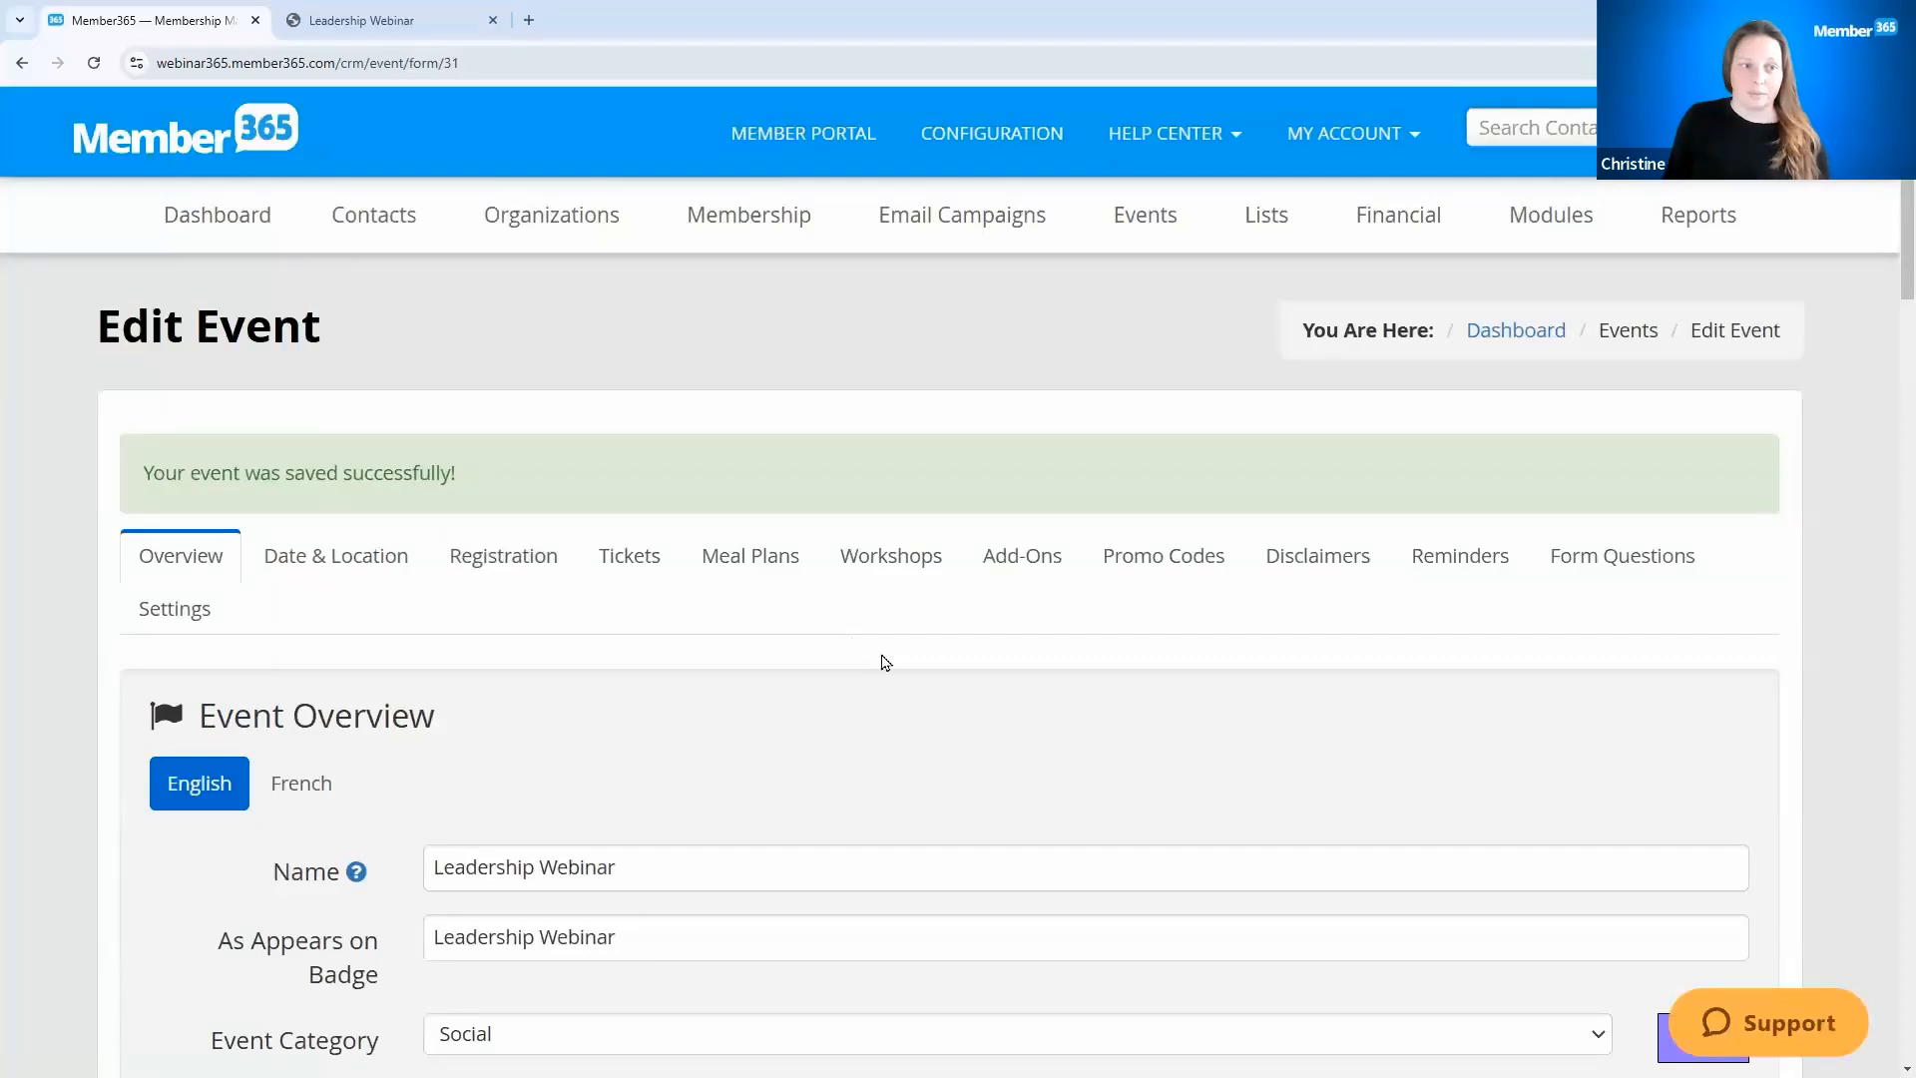
Step: Switch to the member portal and open the Leadership Webinar details from the upcoming events
left_click(793, 142)
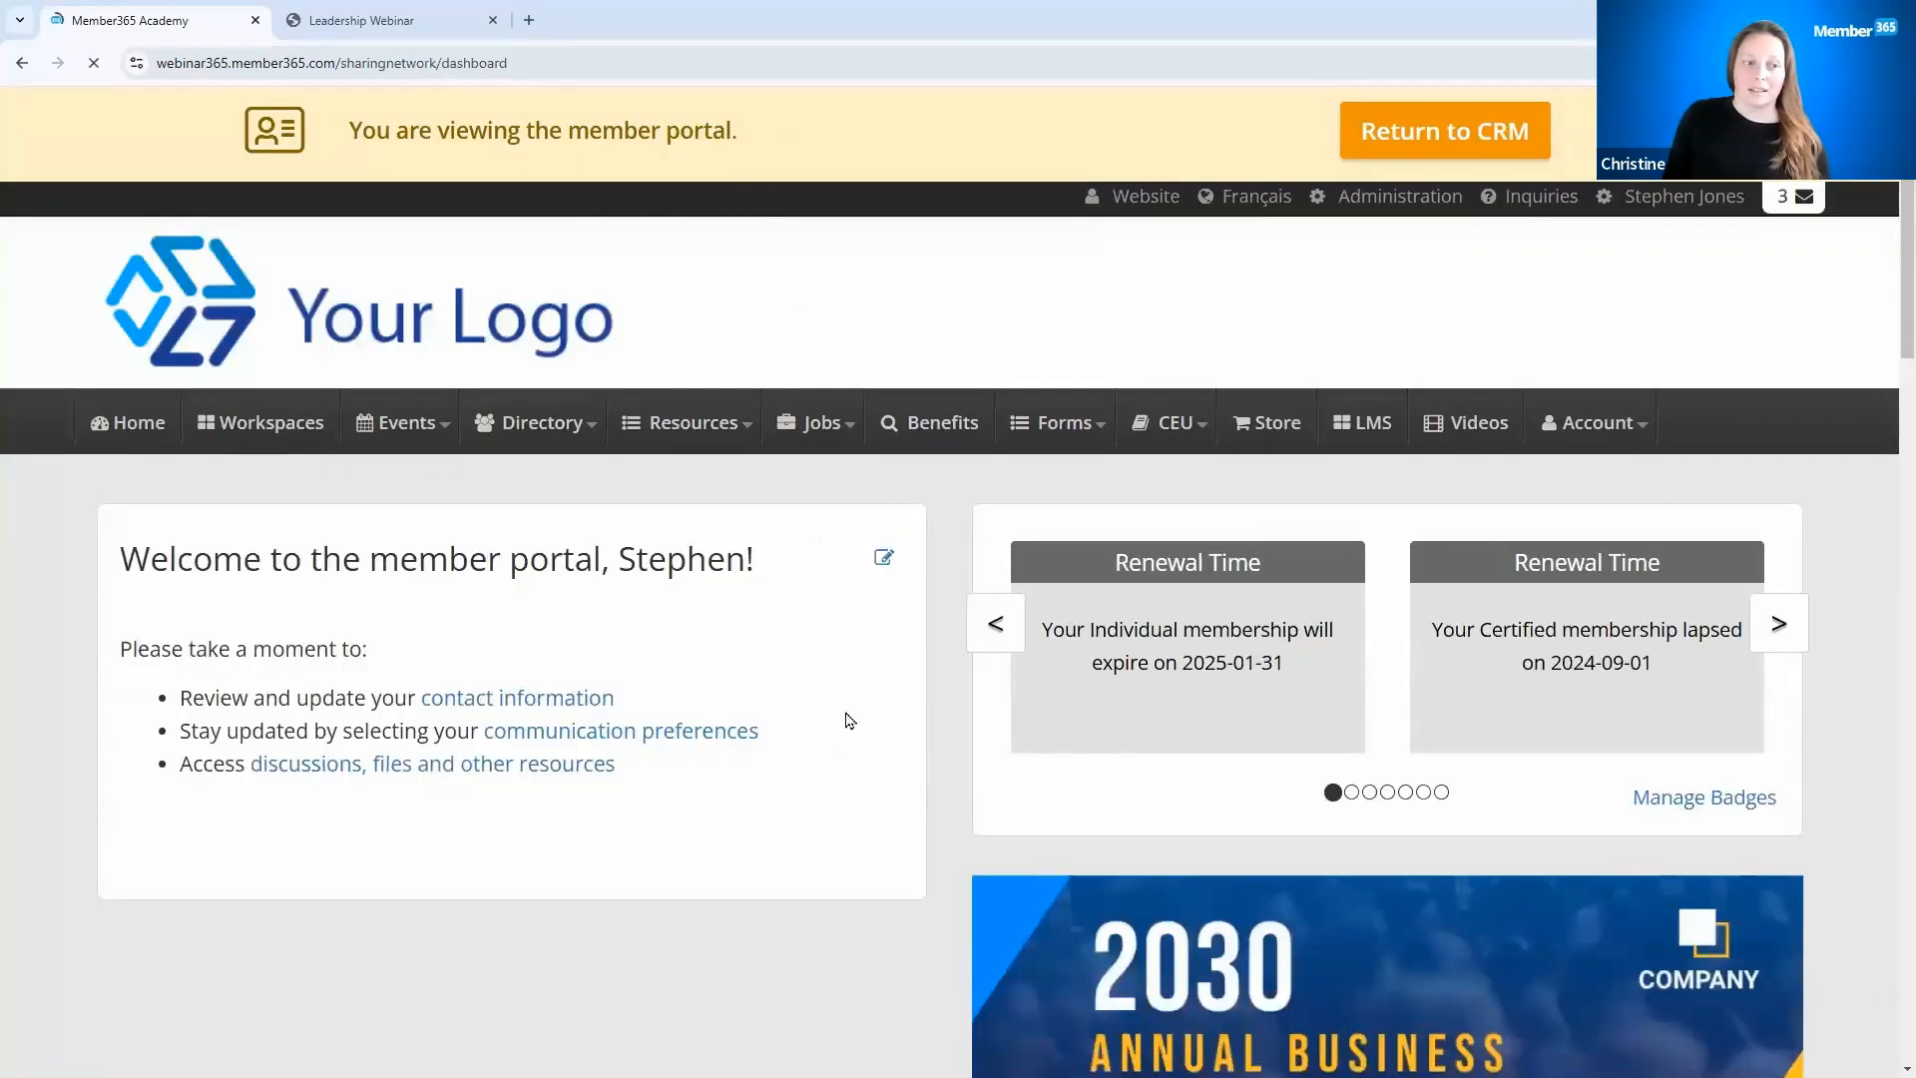
scroll(842, 740, "down", 2)
scroll(846, 721, "down", 4)
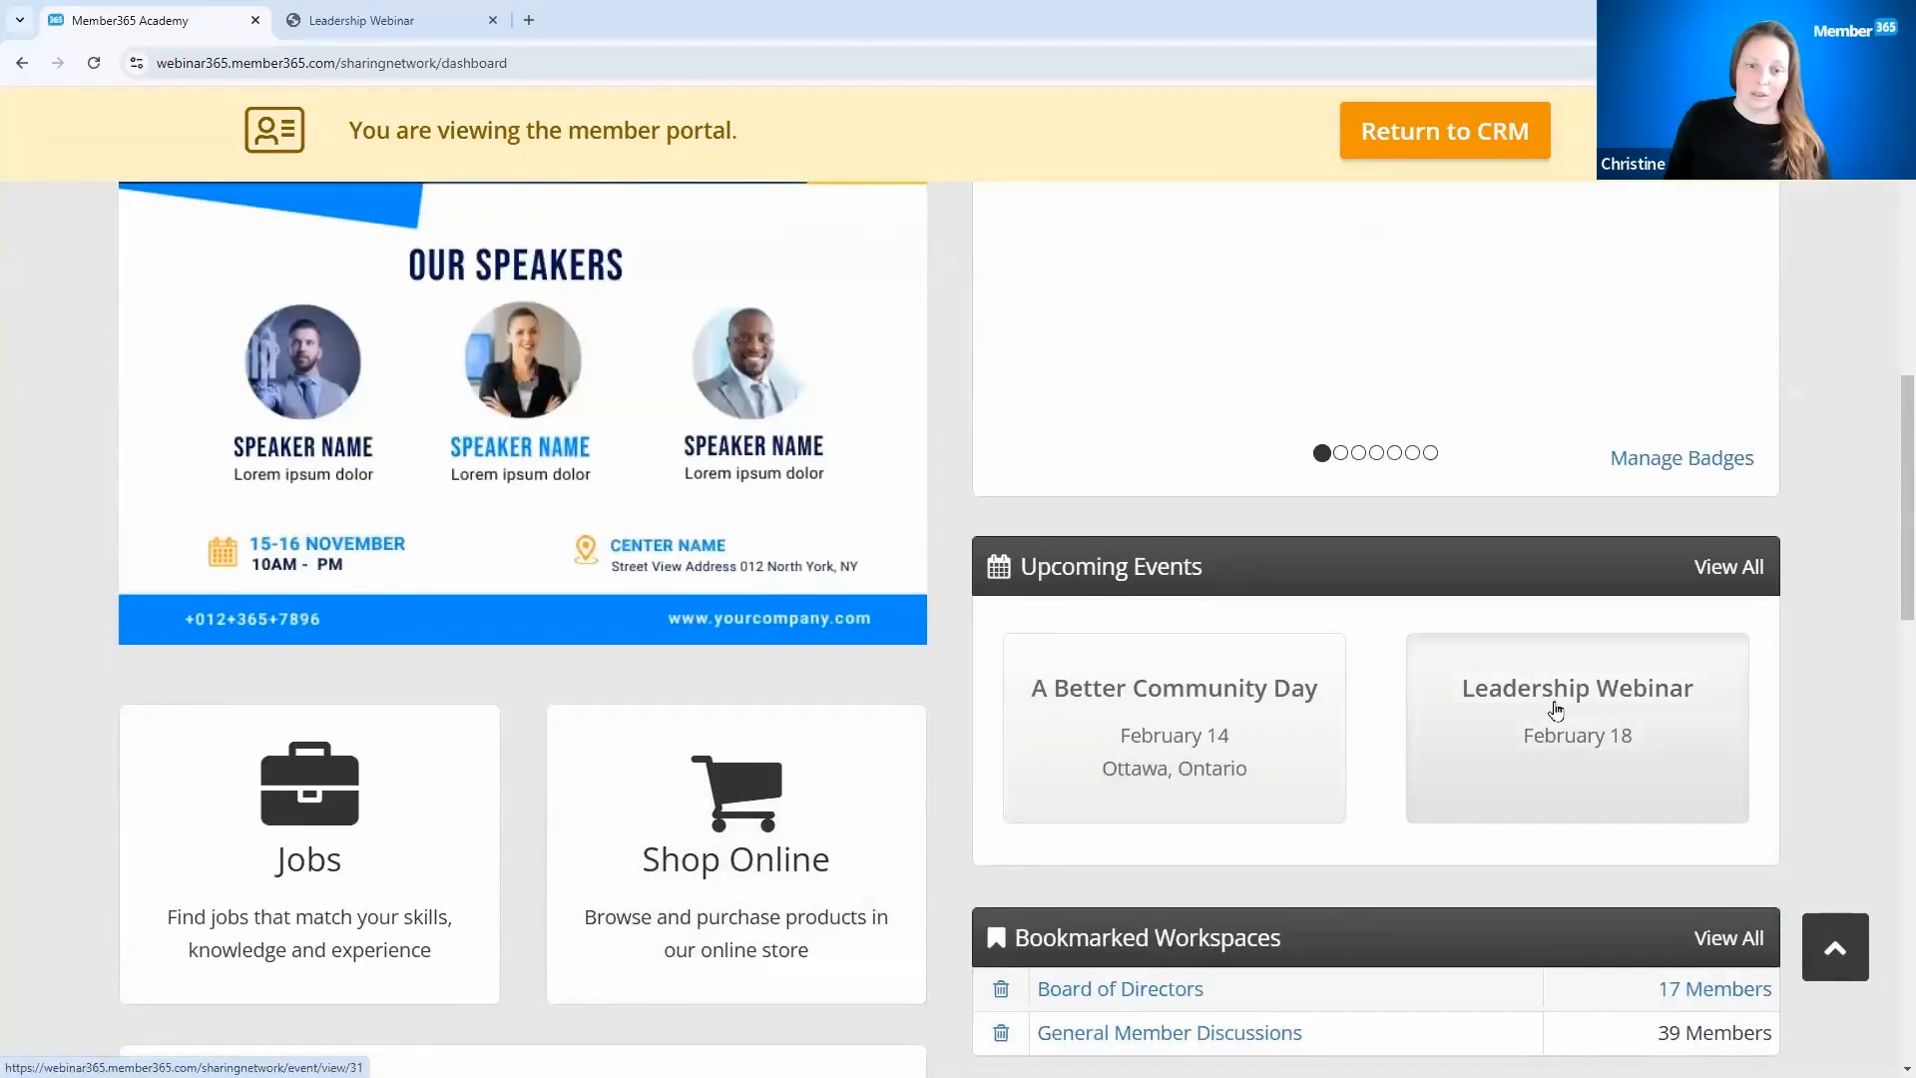
left_click(1555, 709)
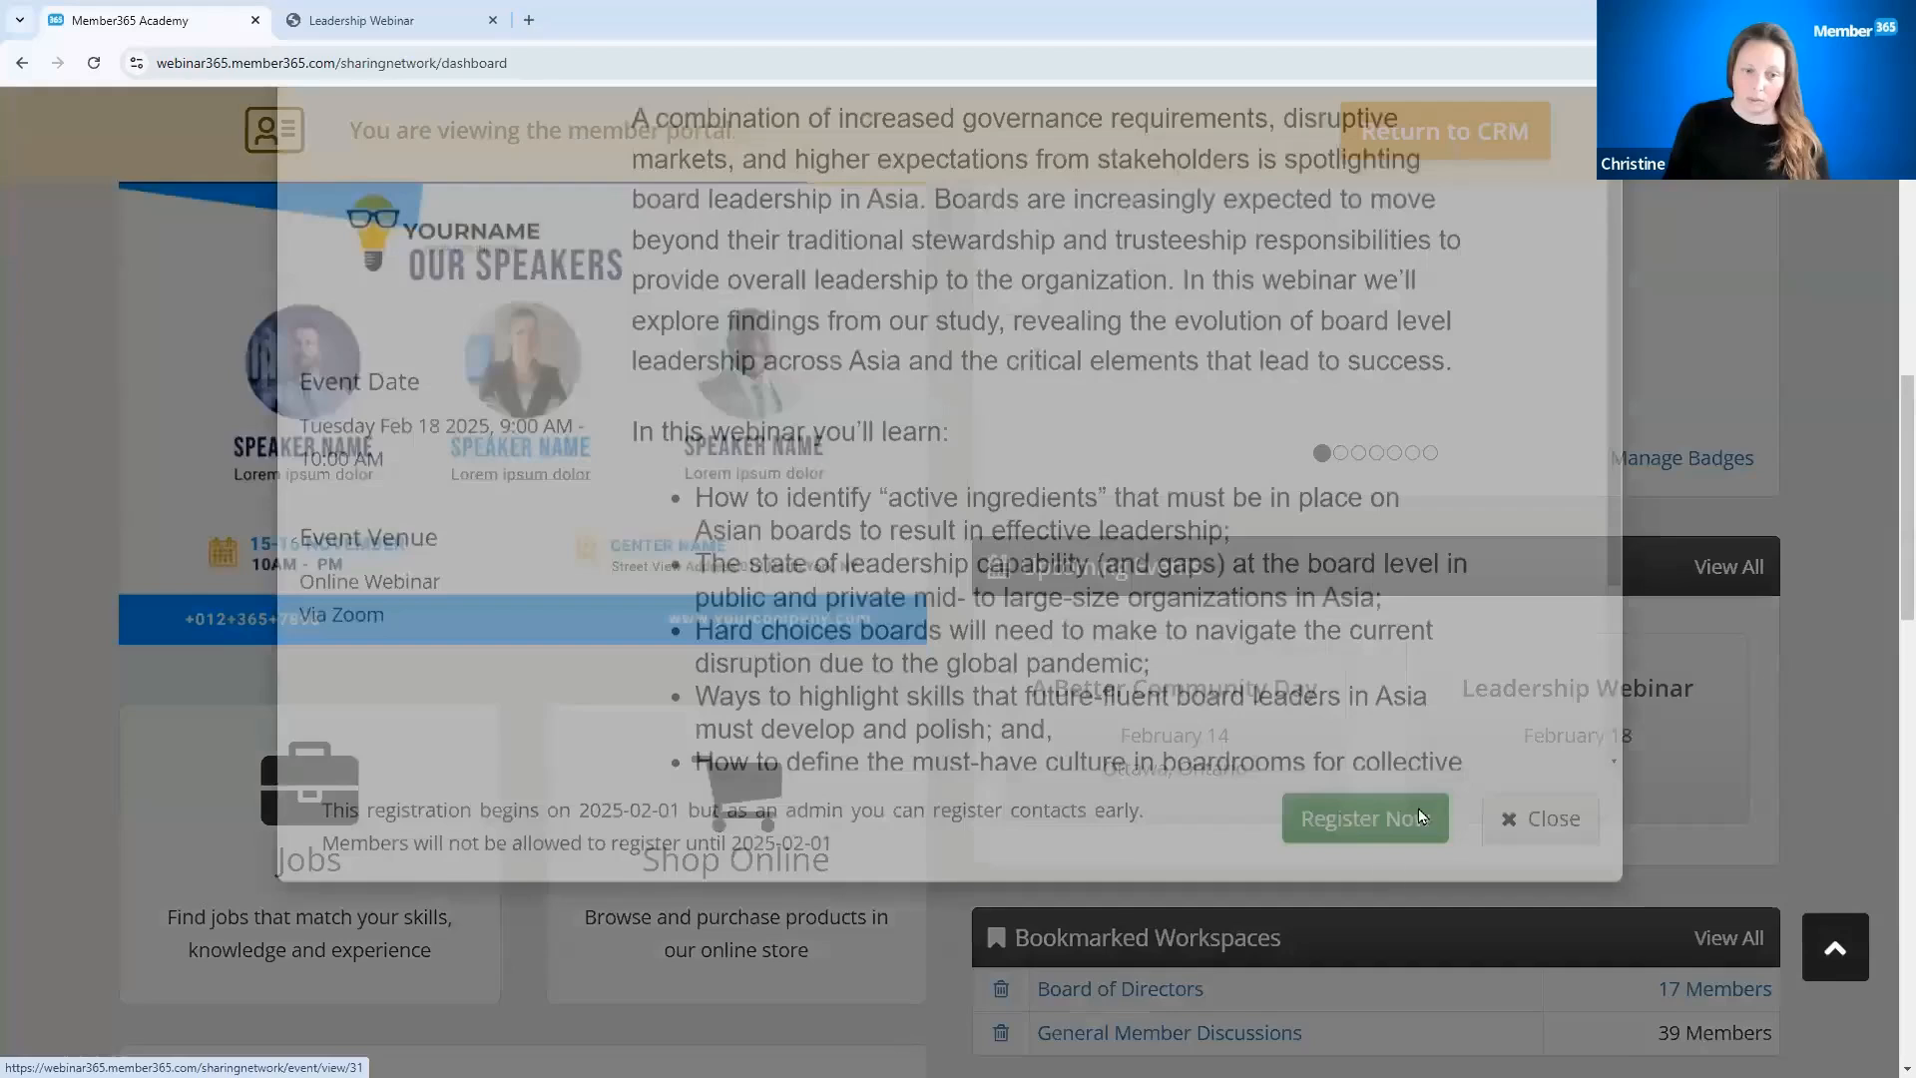
Step: Read the registration start notice in the Leadership Webinar details and start an early registration as an admin
left_click_drag(840, 987, 336, 971)
left_click(340, 972)
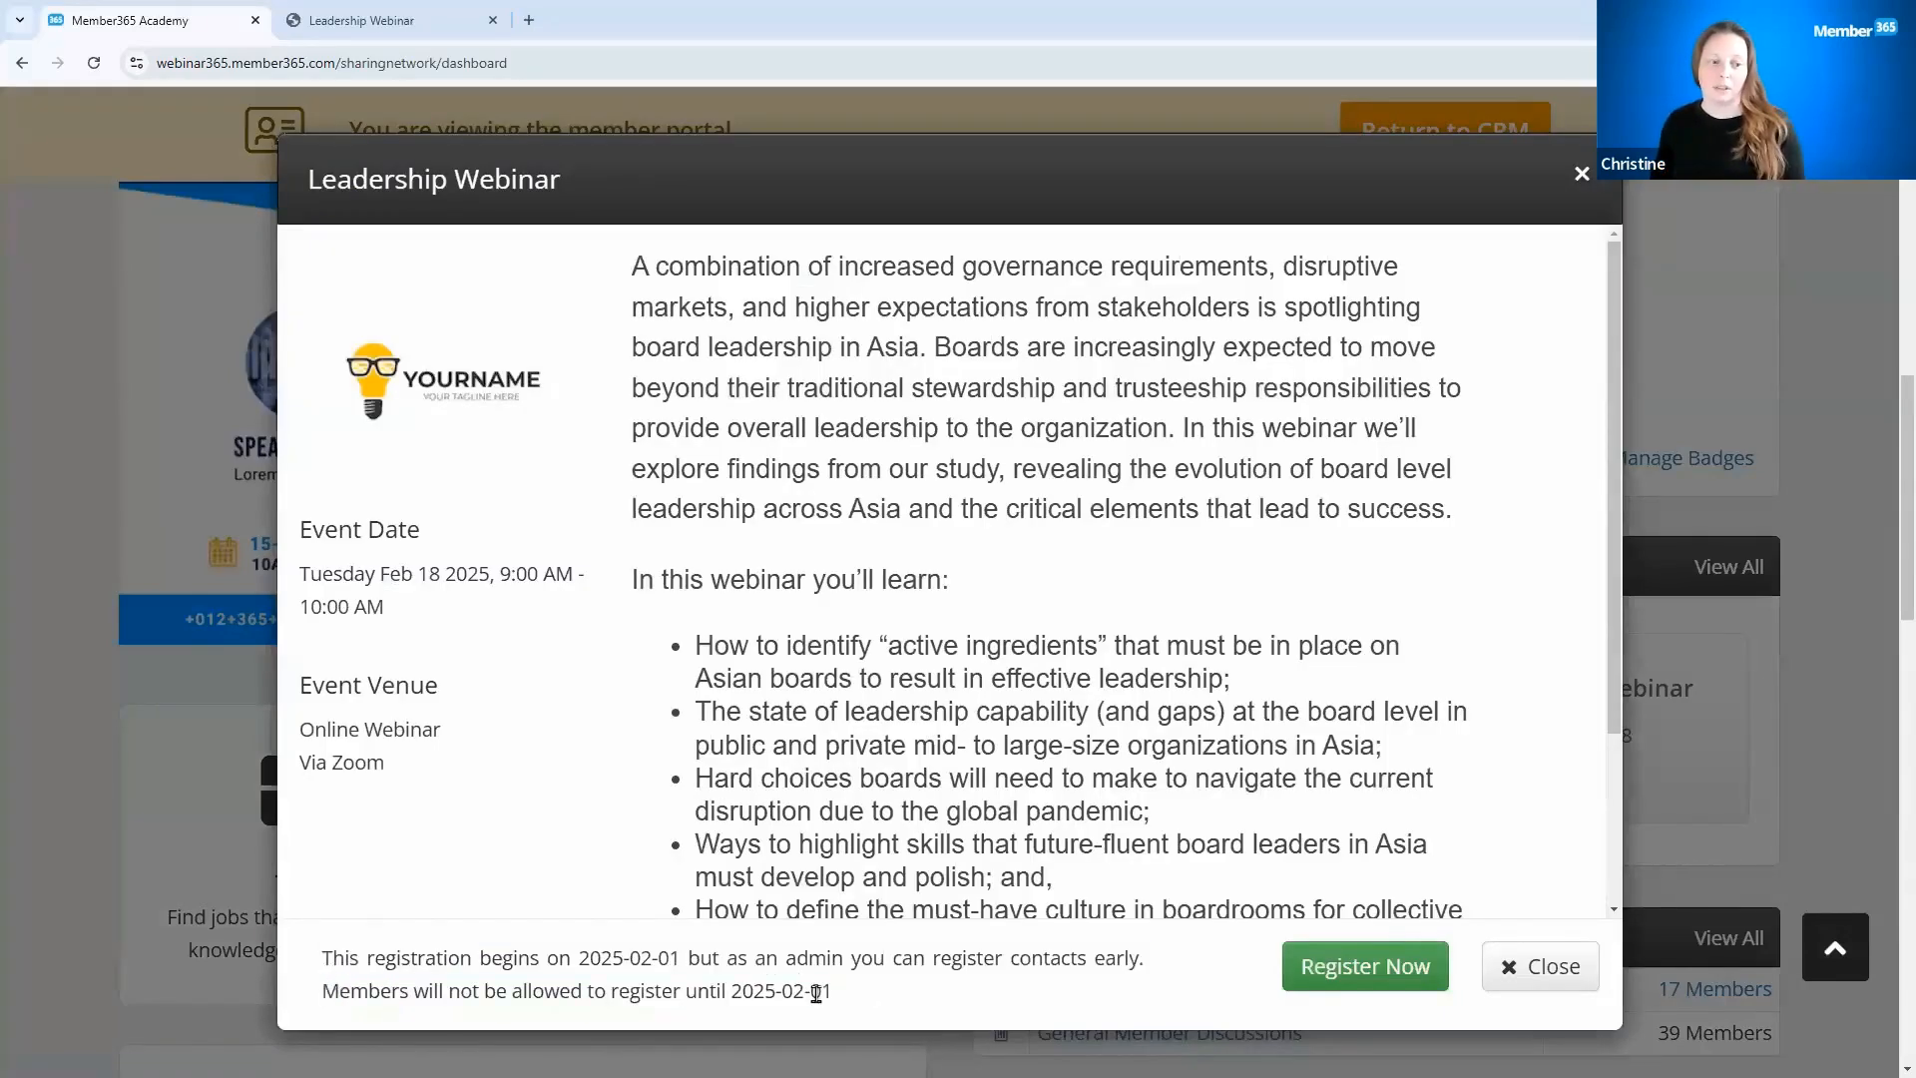
left_click_drag(589, 988, 689, 956)
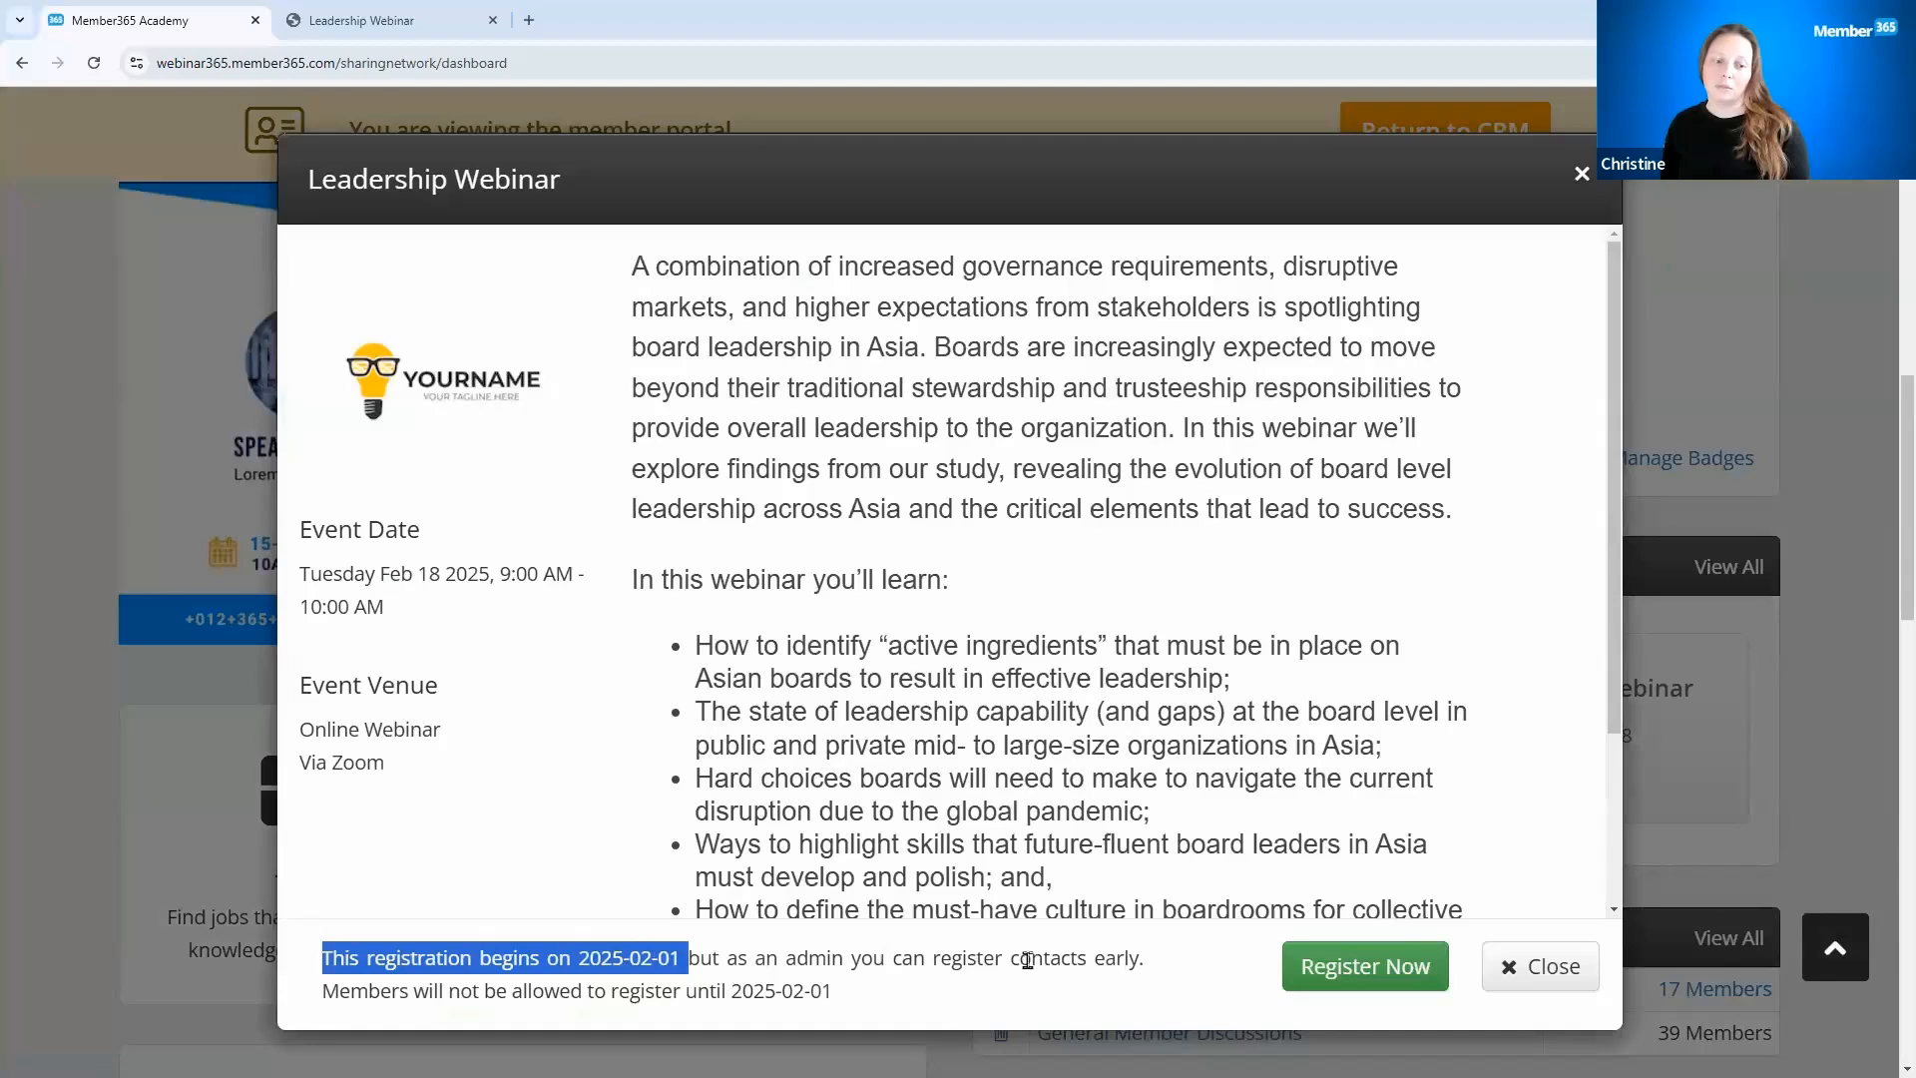
left_click(1345, 966)
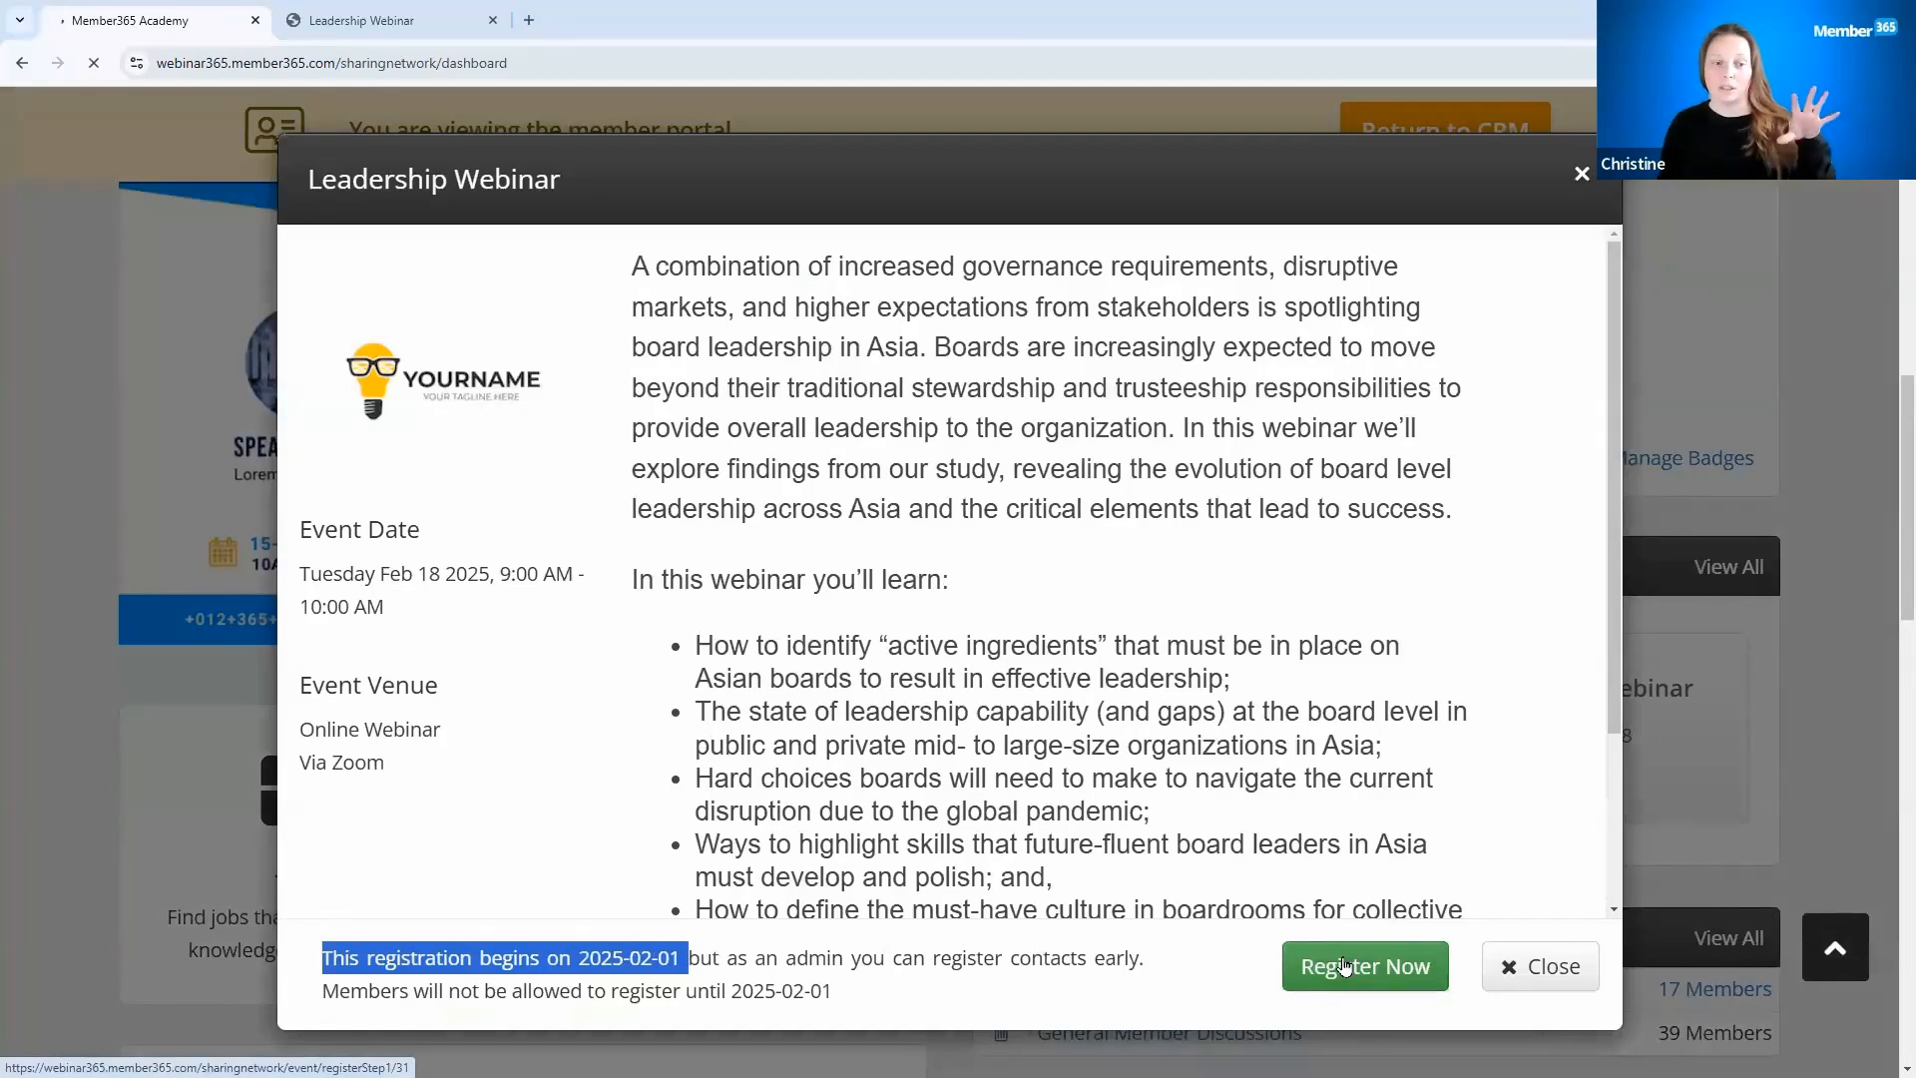
Step: Register with one Webinar Registration - Regular Fee ticket and complete the registration
left_click(1142, 993)
scroll(1143, 780, "down", 3)
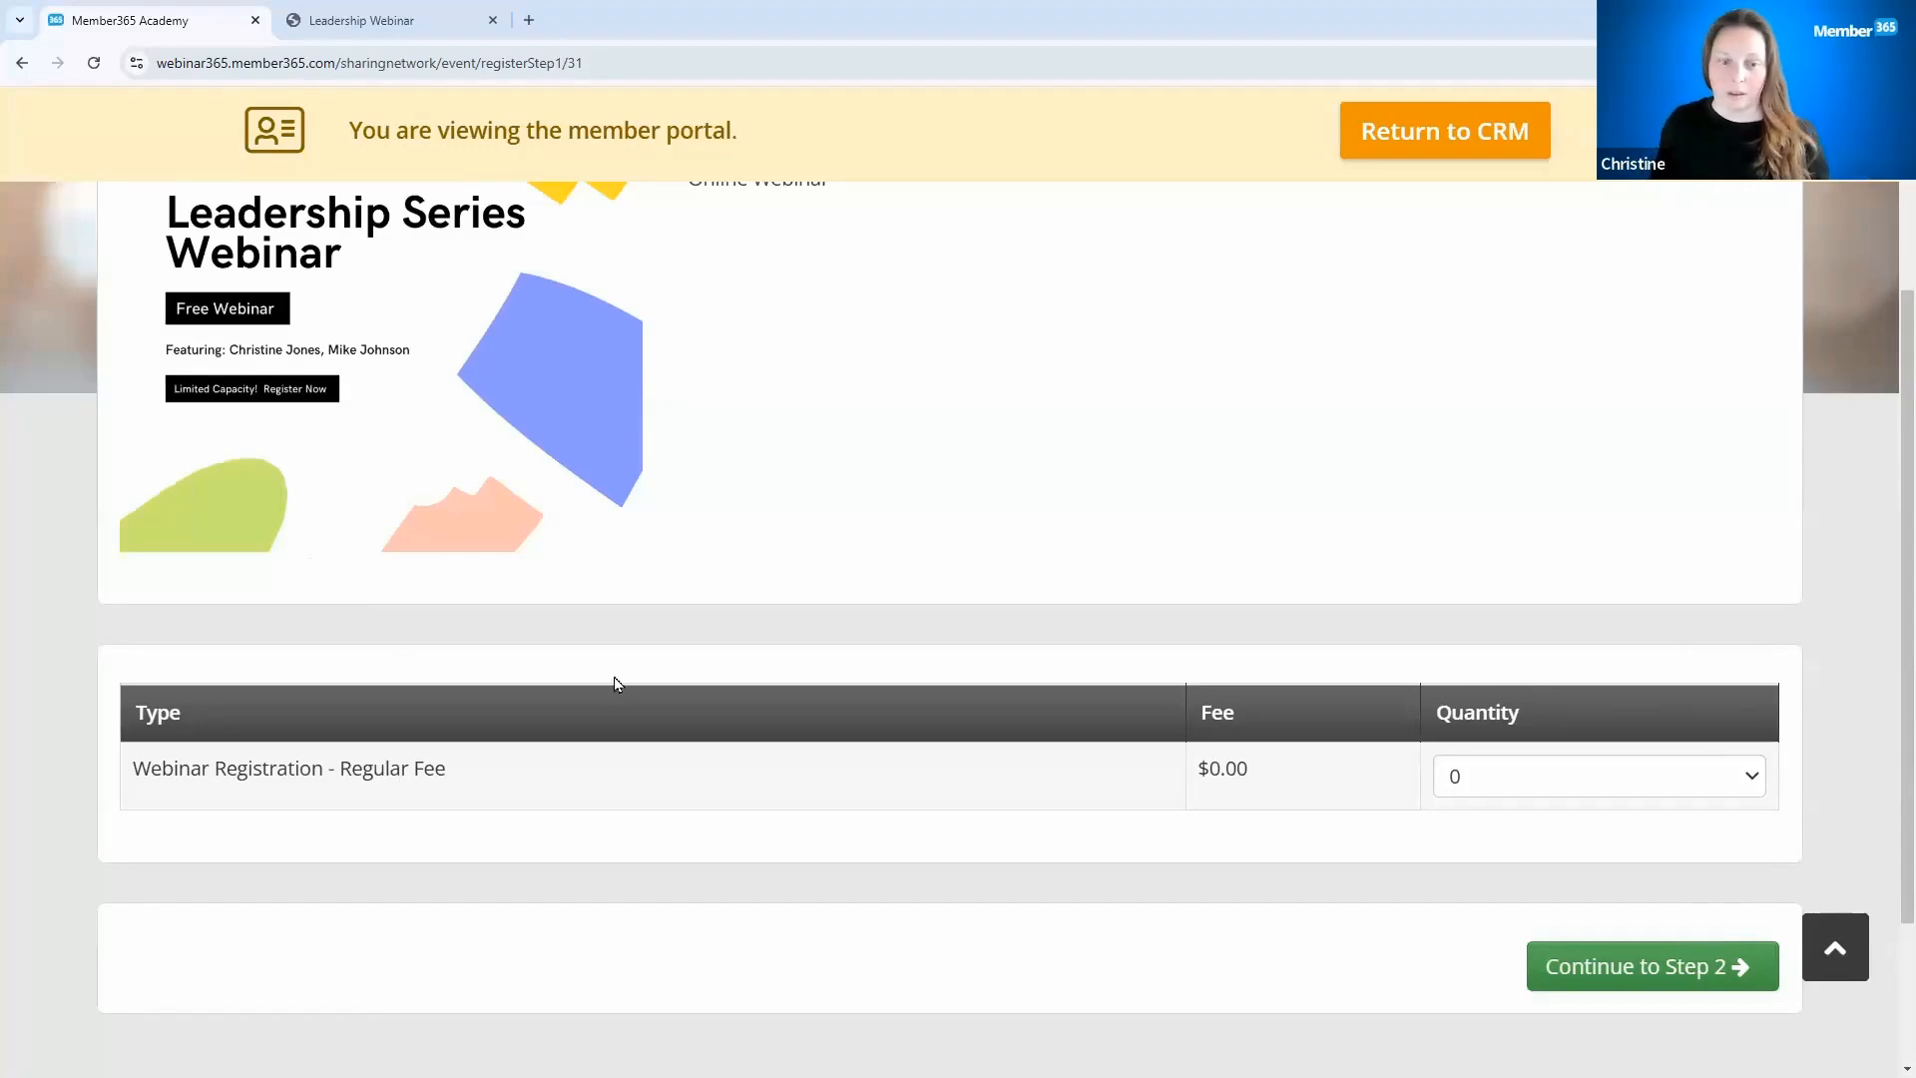
left_click(1530, 770)
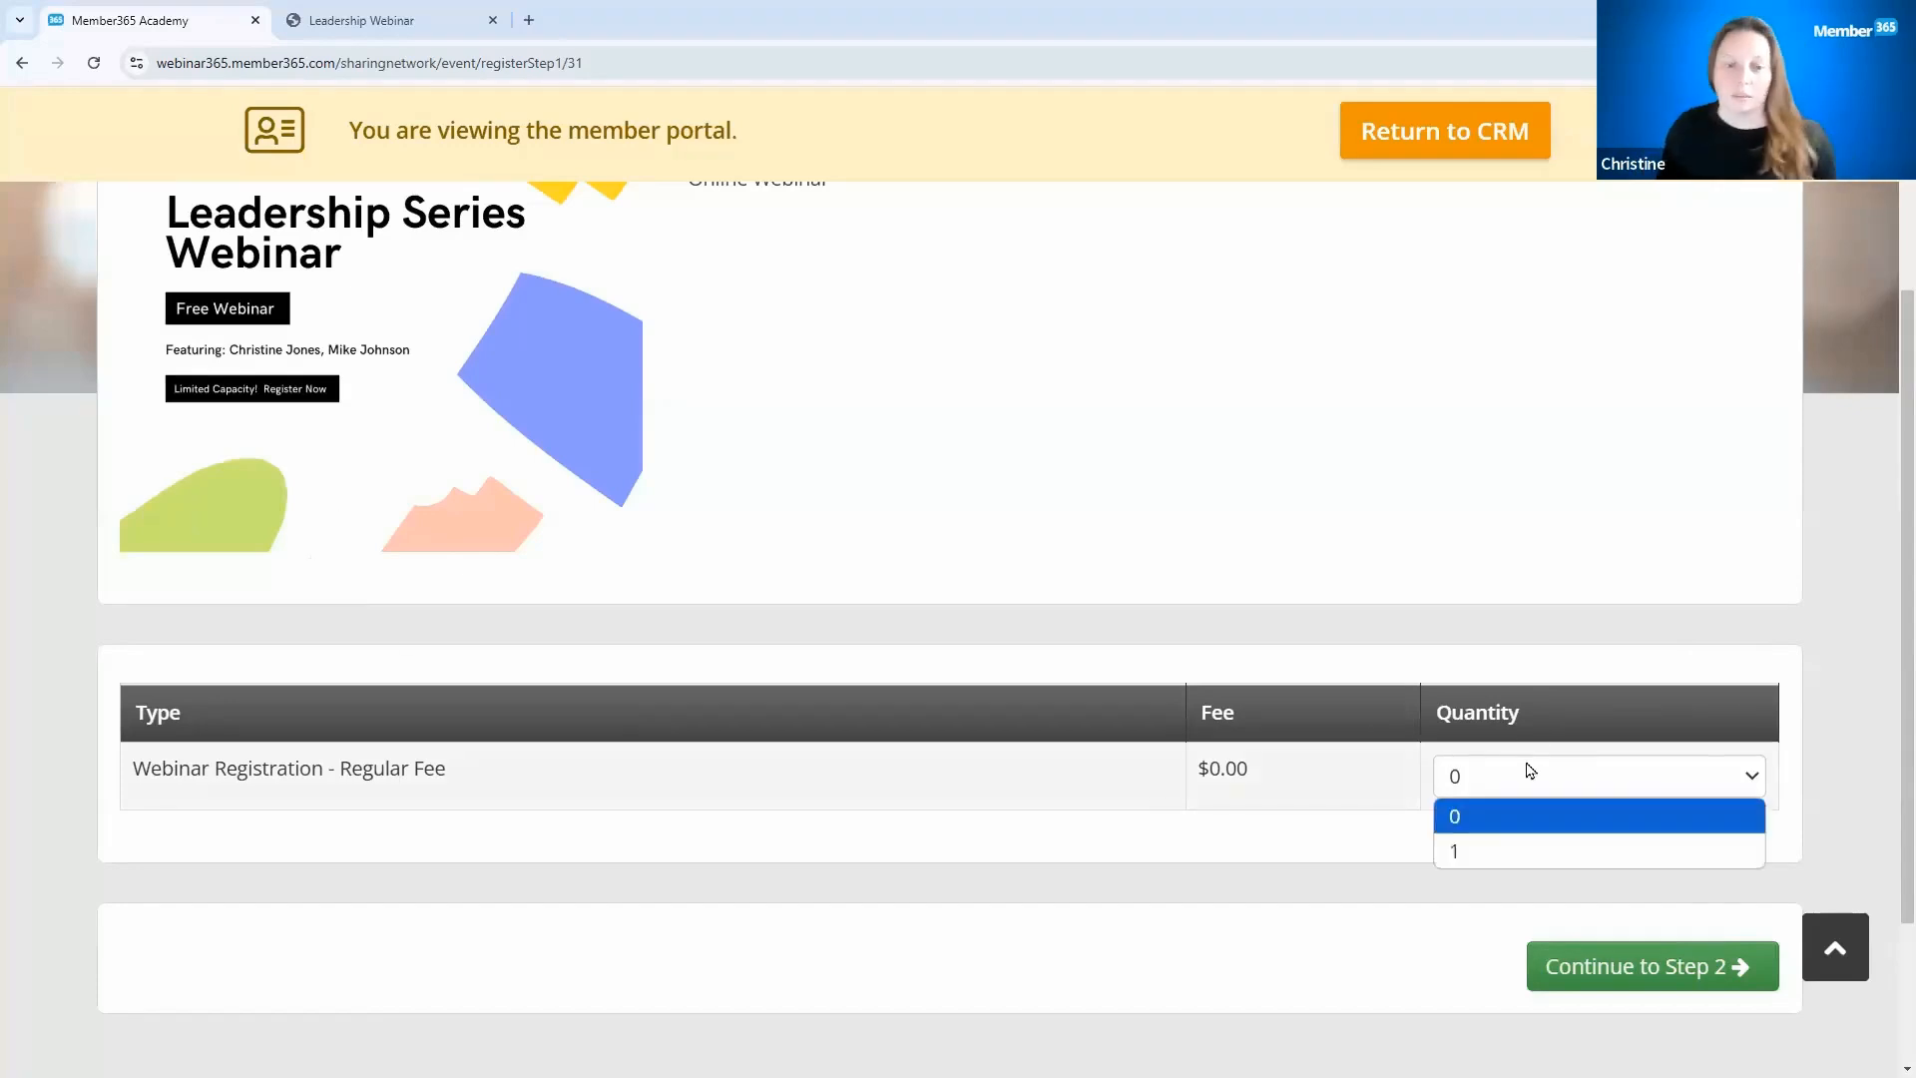
left_click(1467, 860)
left_click(1631, 966)
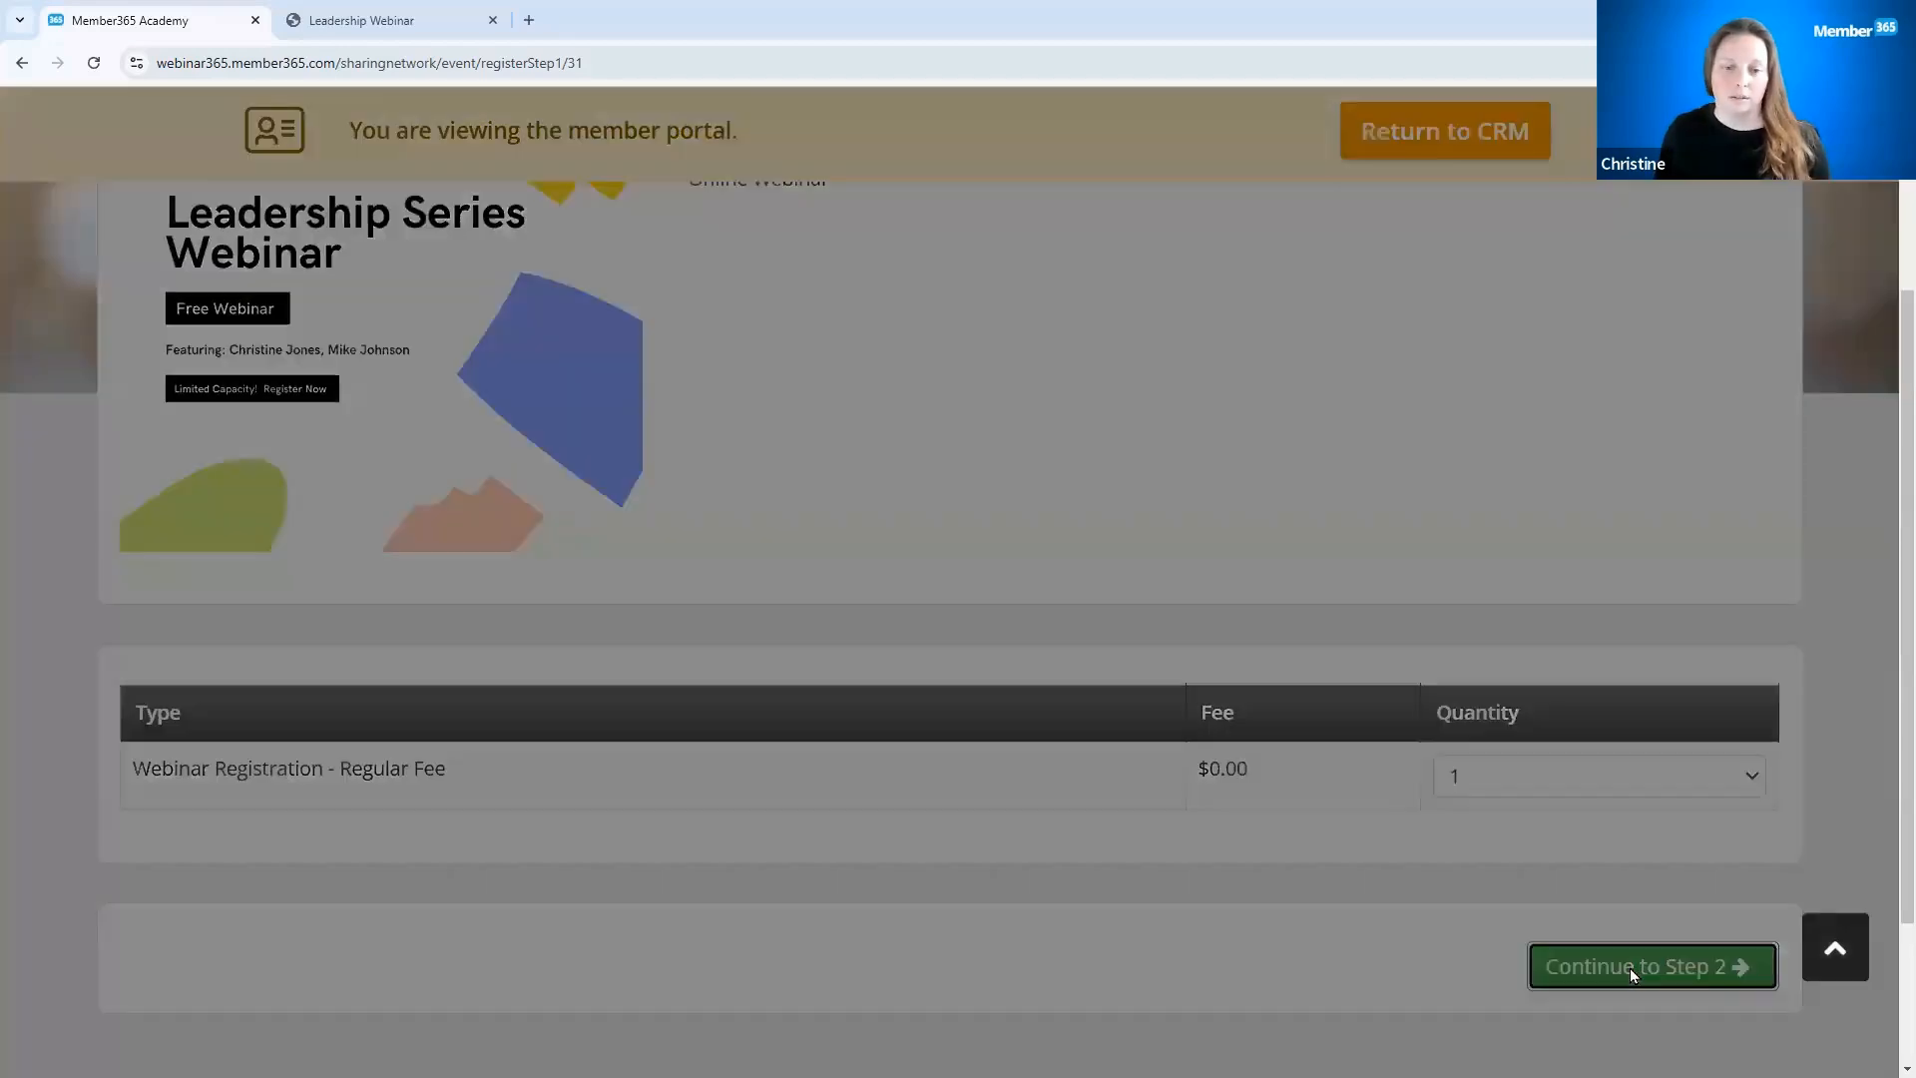
left_click(1287, 504)
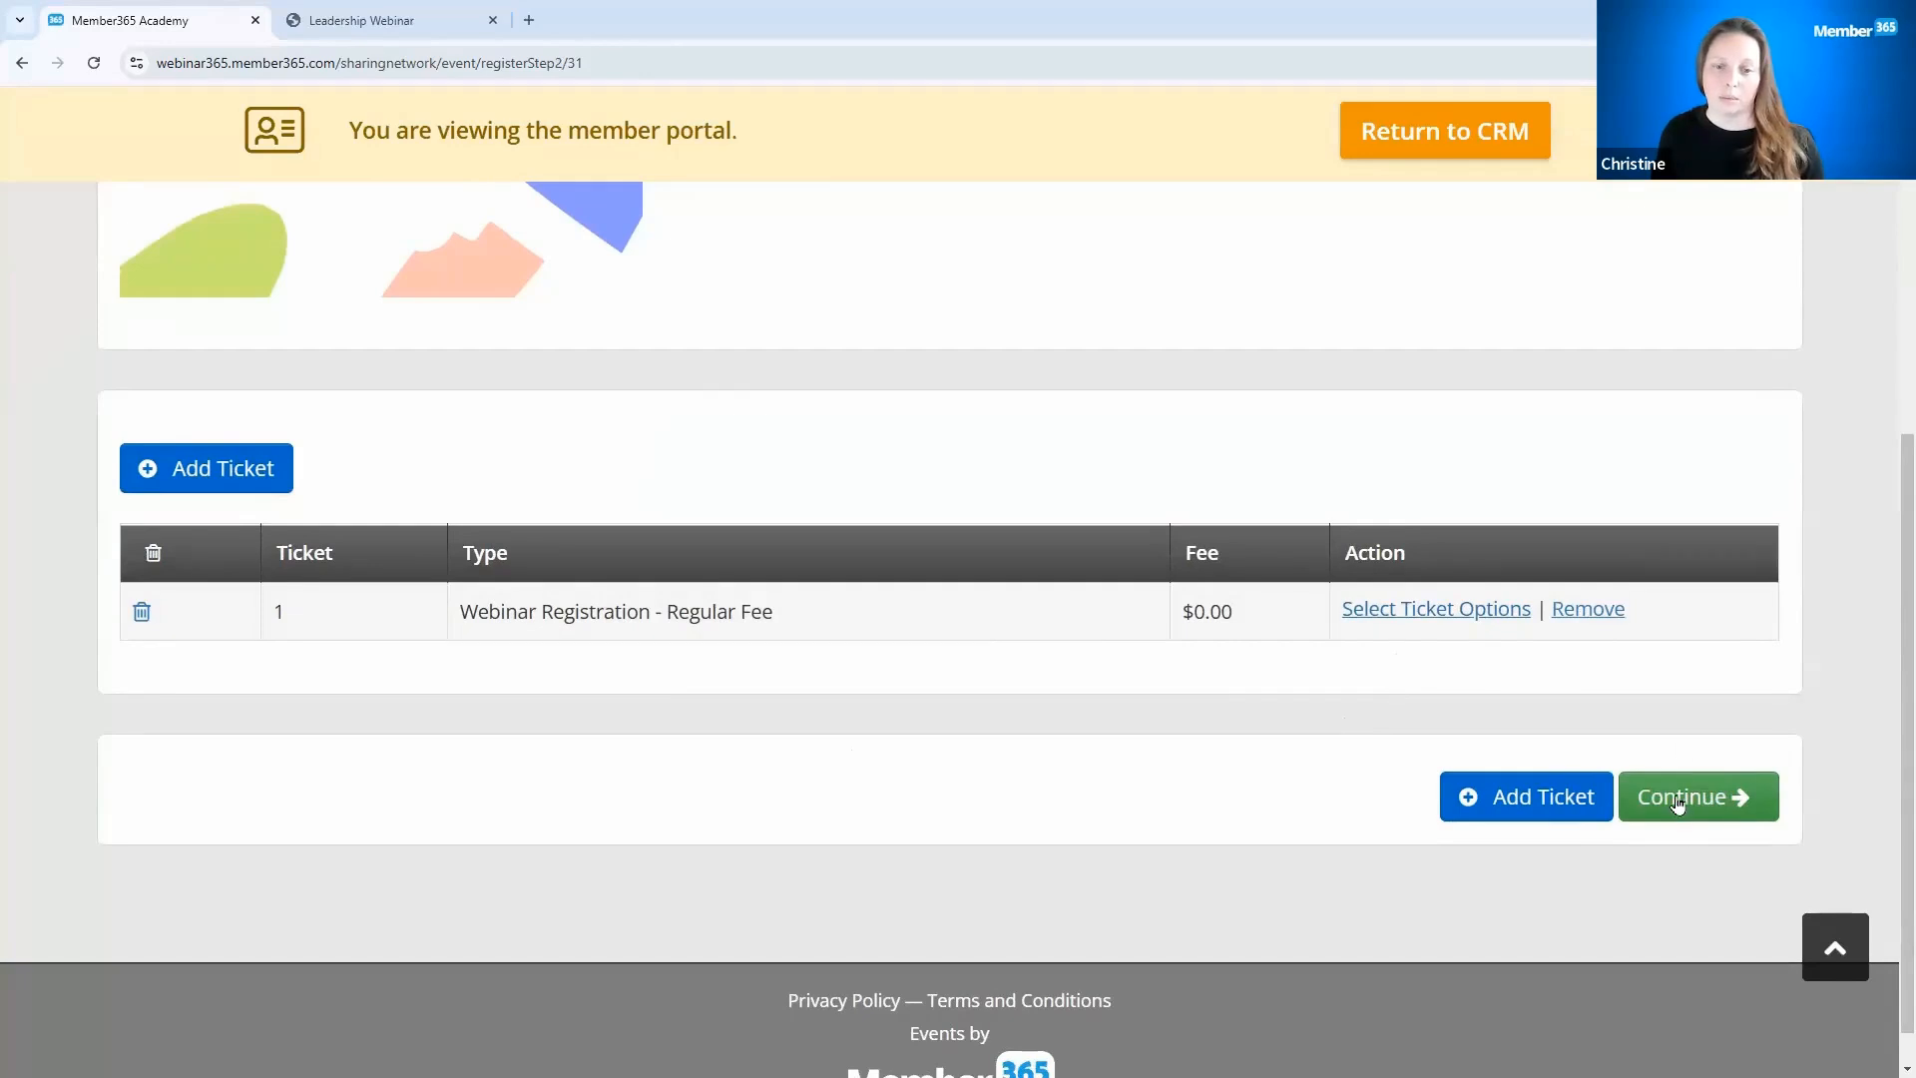
left_click(1676, 798)
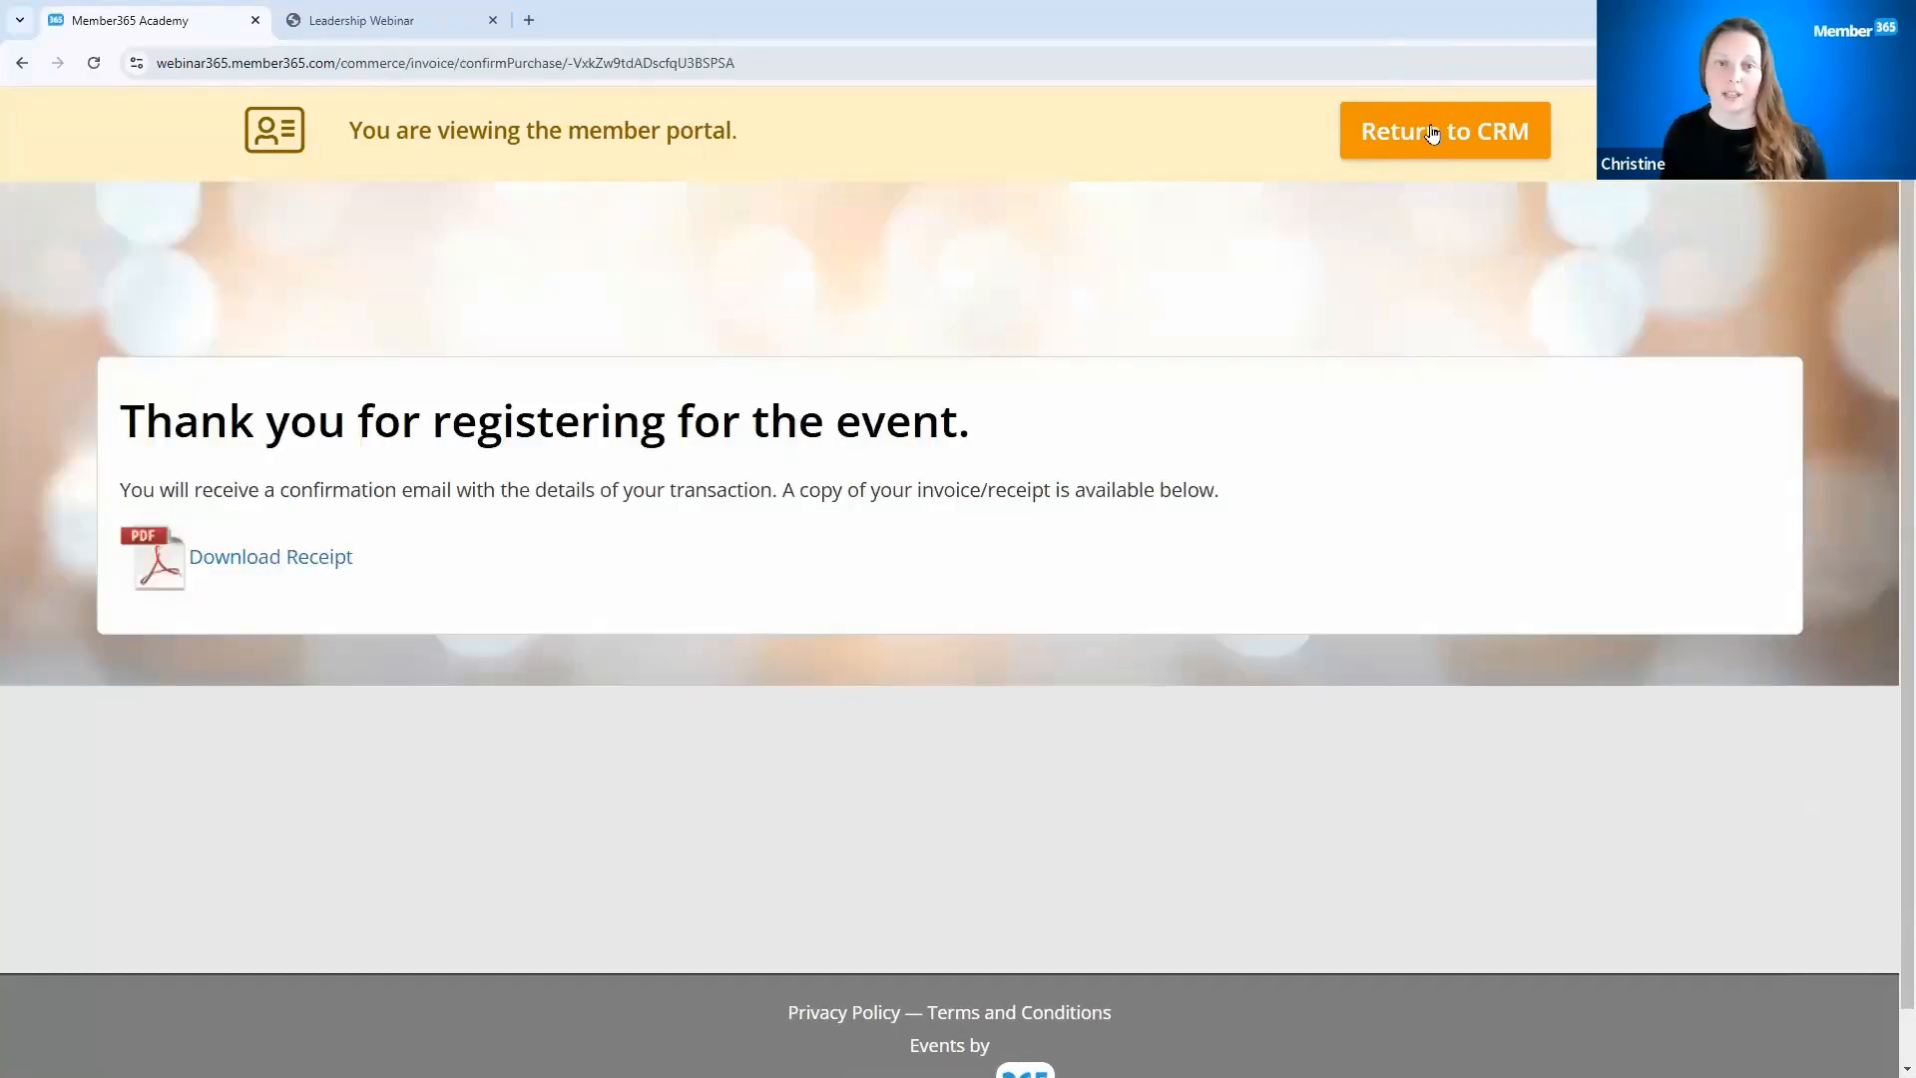
Step: Return to the CRM and open the Leadership Webinar event report to review its individual registrations
left_click(1427, 141)
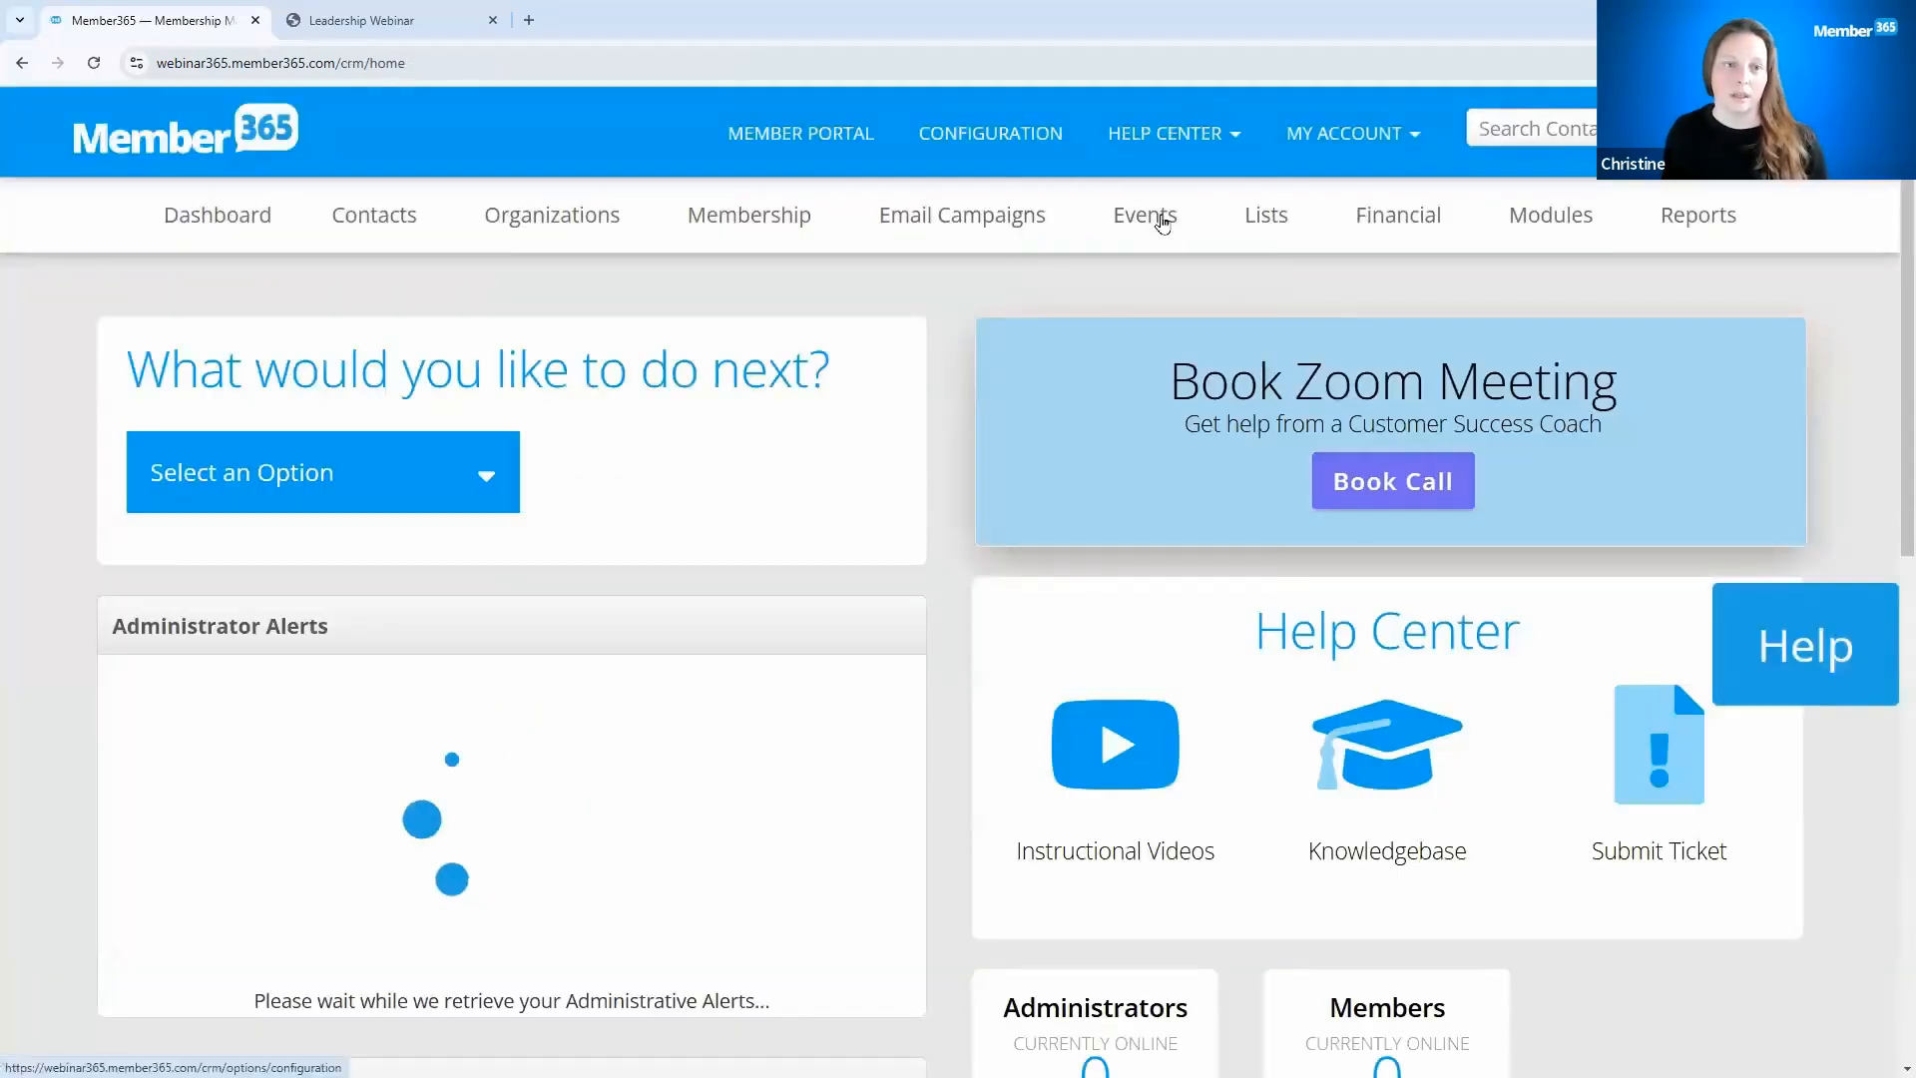
mouse_move(1158, 214)
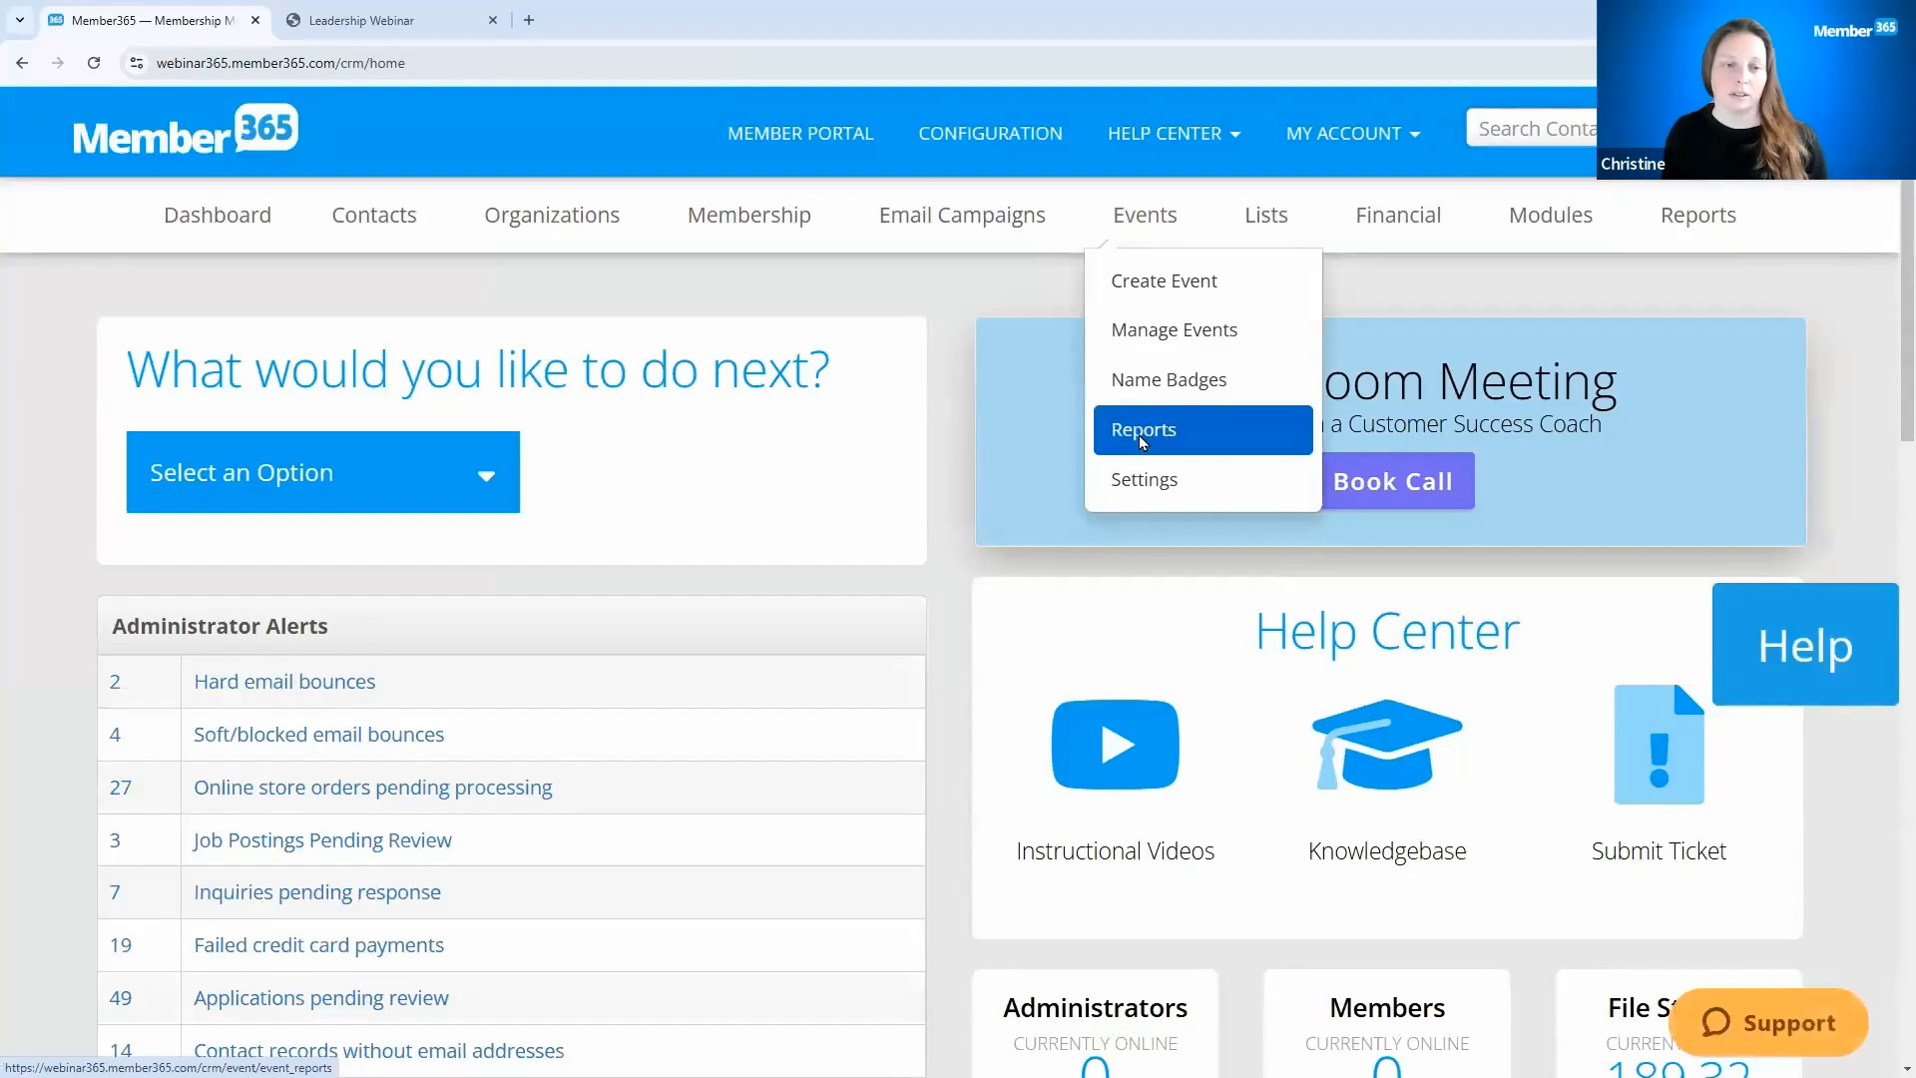
left_click(1139, 435)
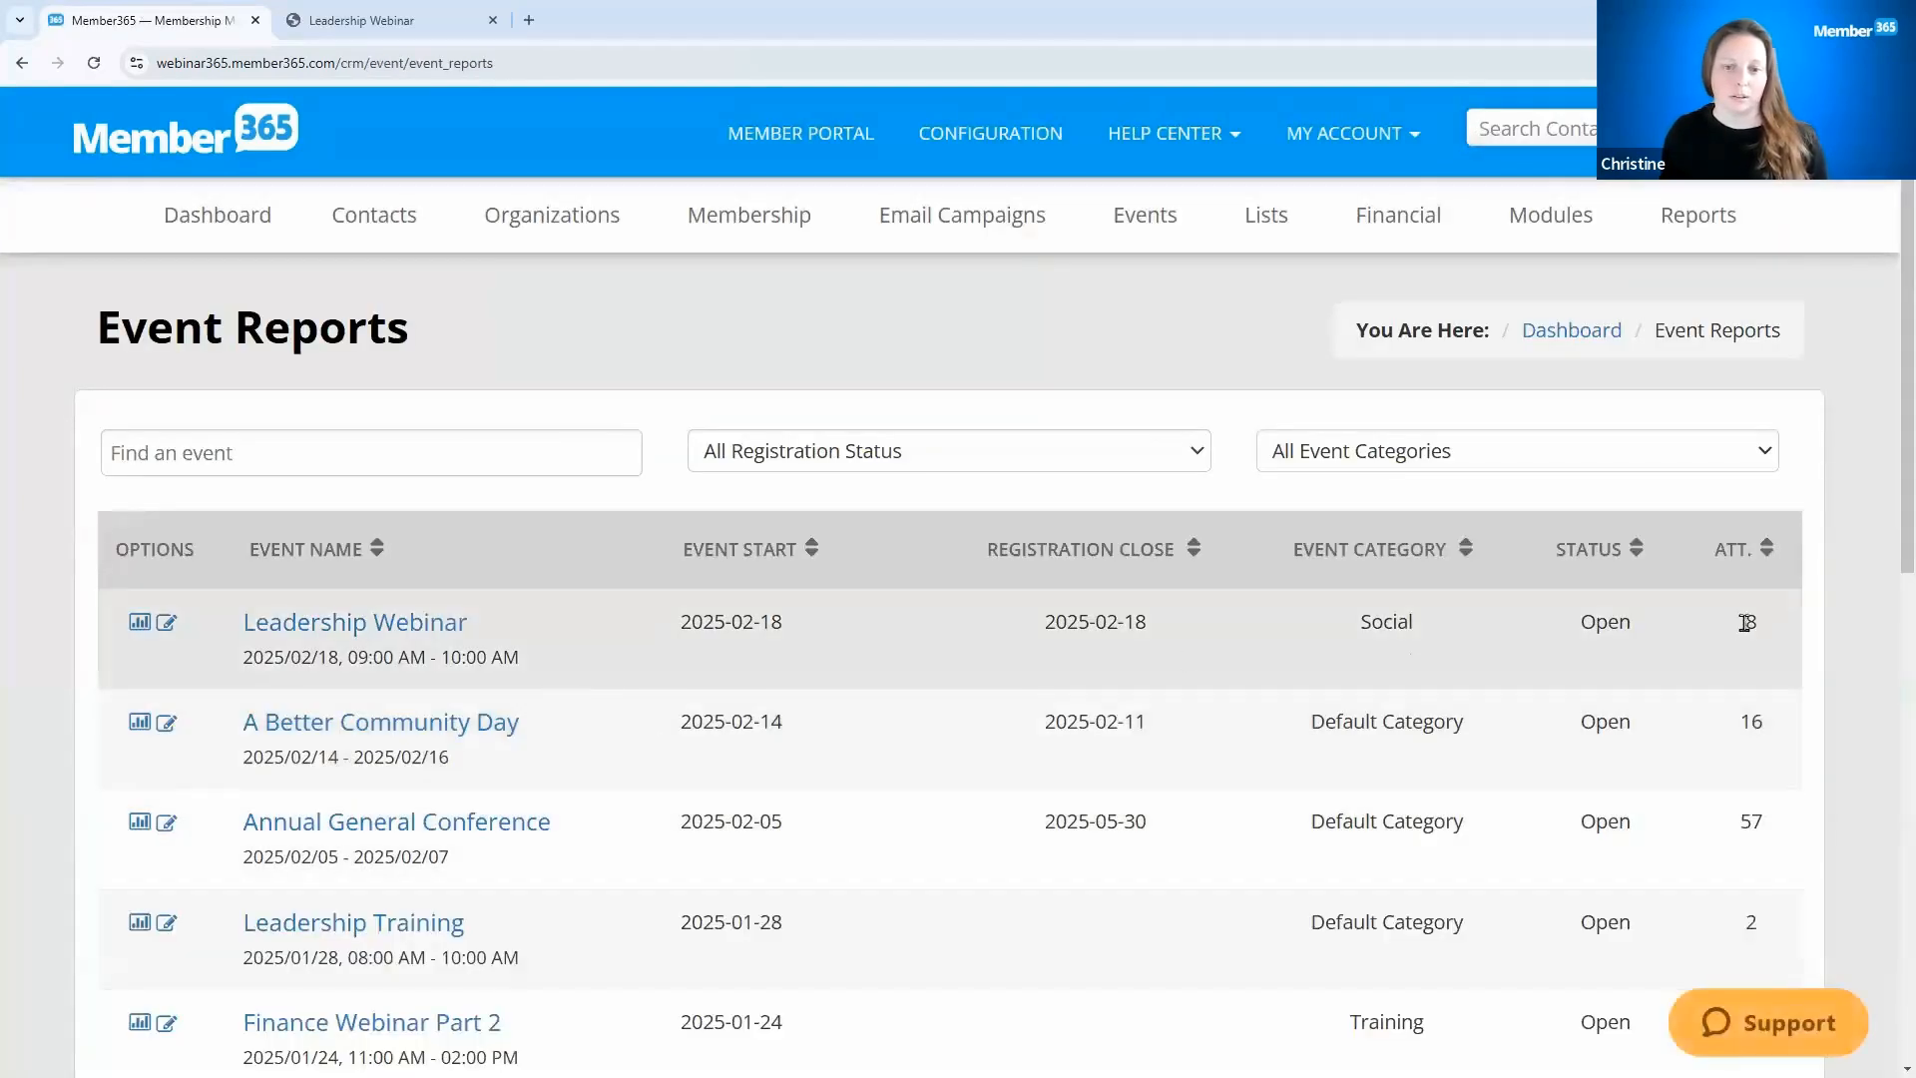
left_click(332, 626)
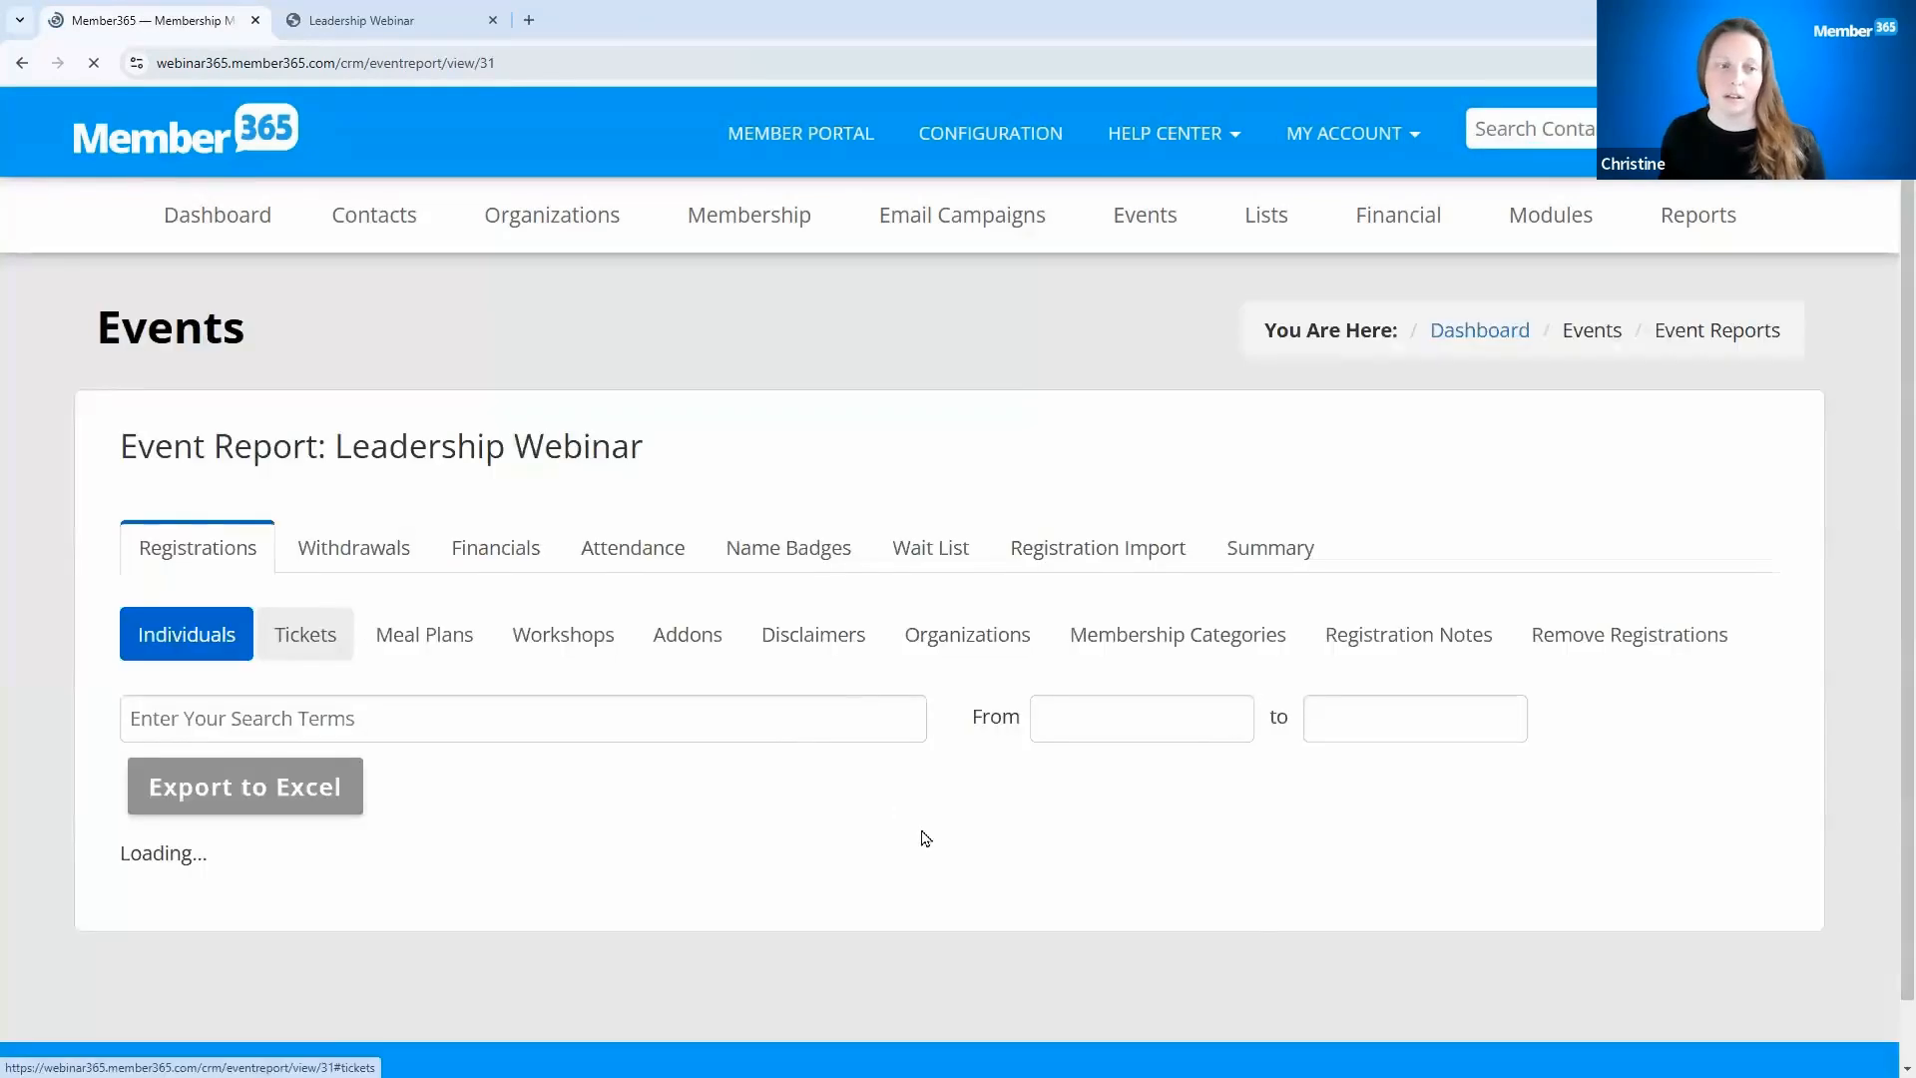
scroll(925, 839, "down", 1)
scroll(924, 839, "down", 3)
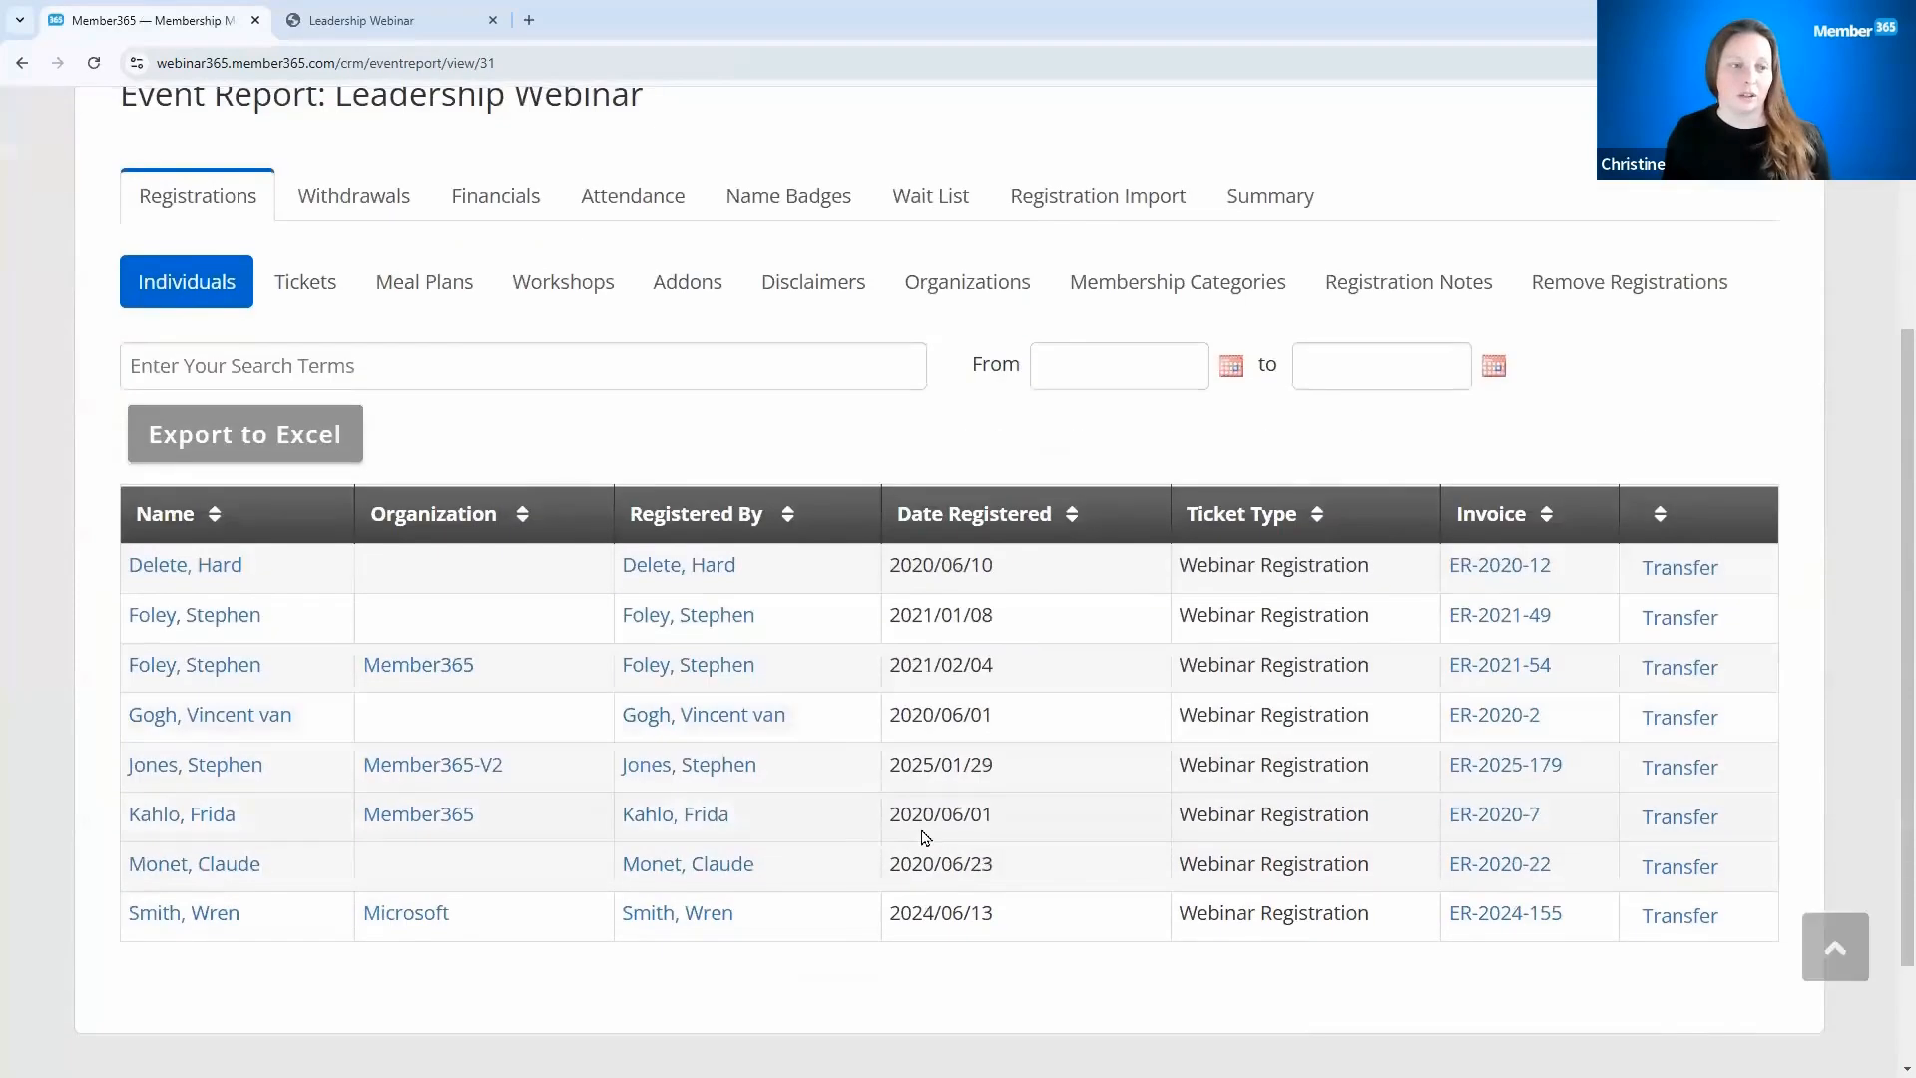
Step: Review the ticket attendance list in the Leadership Webinar event report
left_click(668, 221)
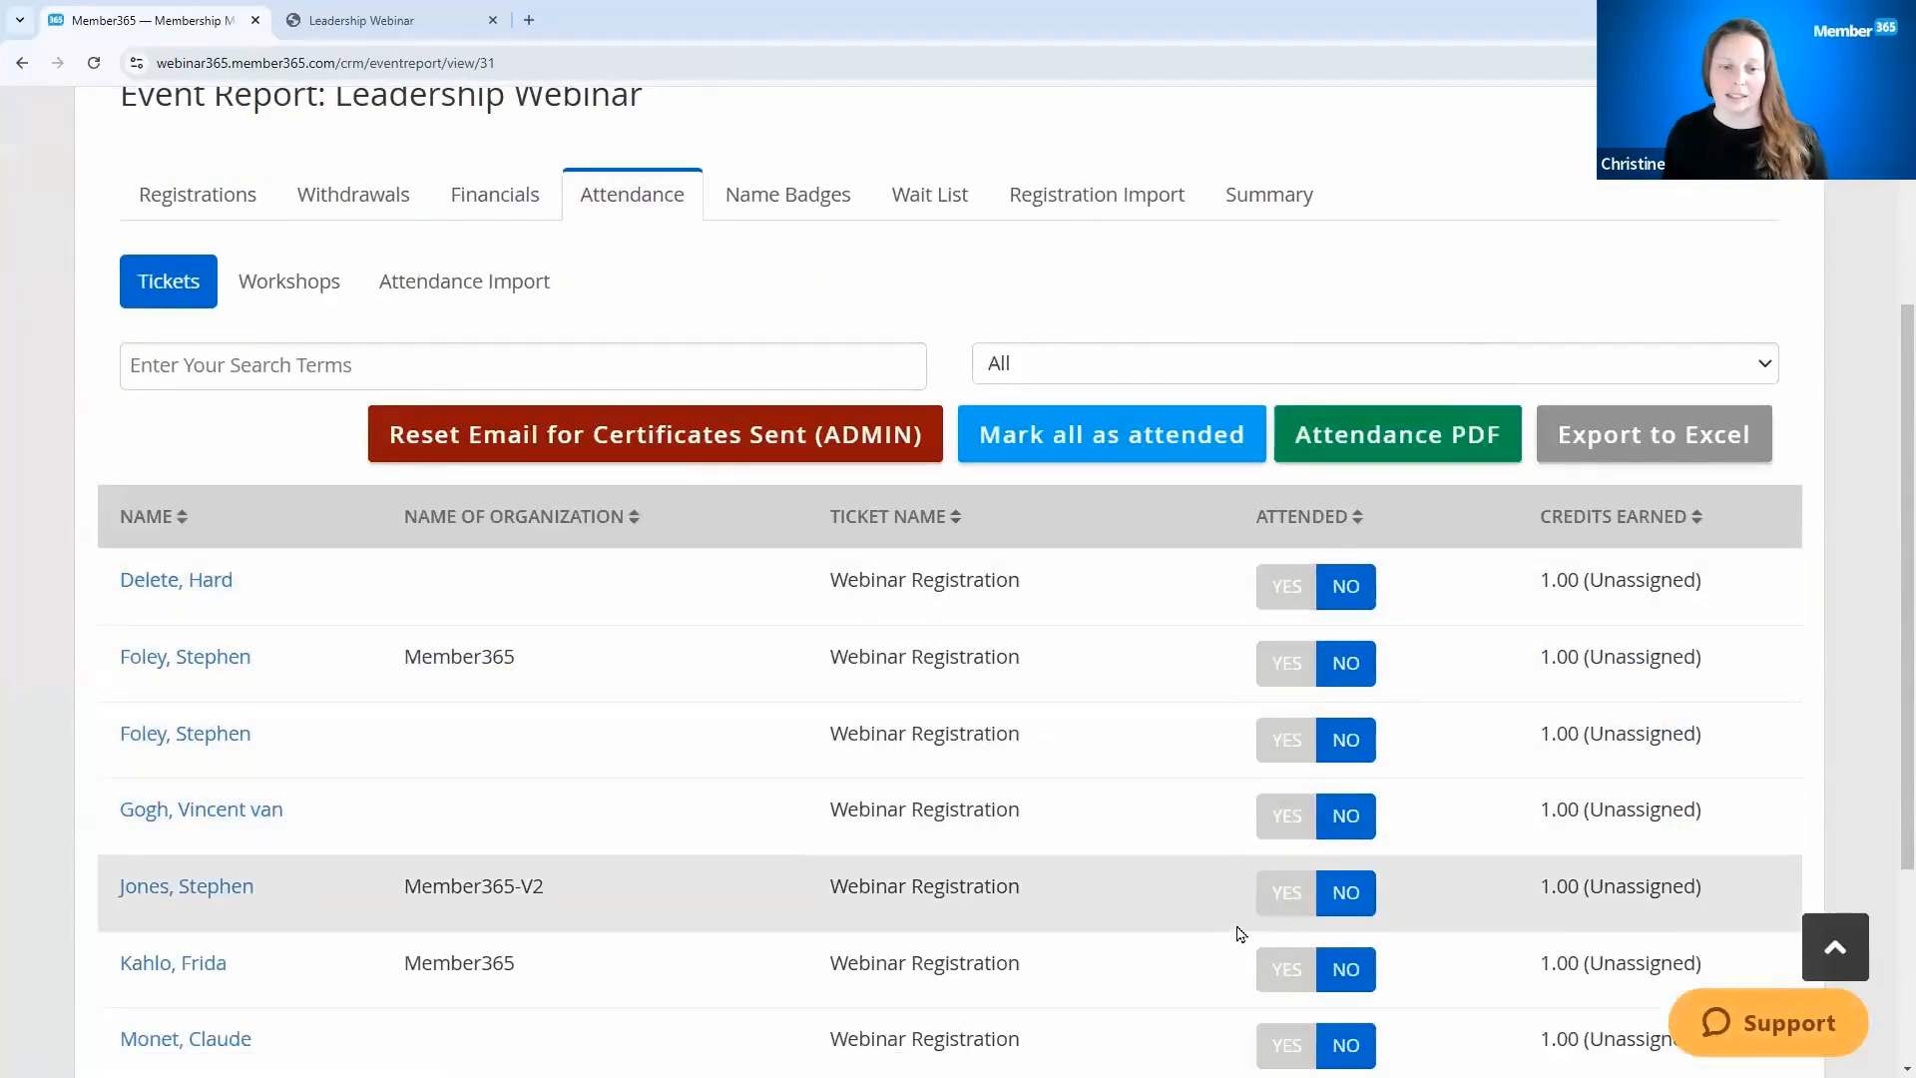
scroll(1240, 928, "down", 3)
scroll(1115, 619, "up", 5)
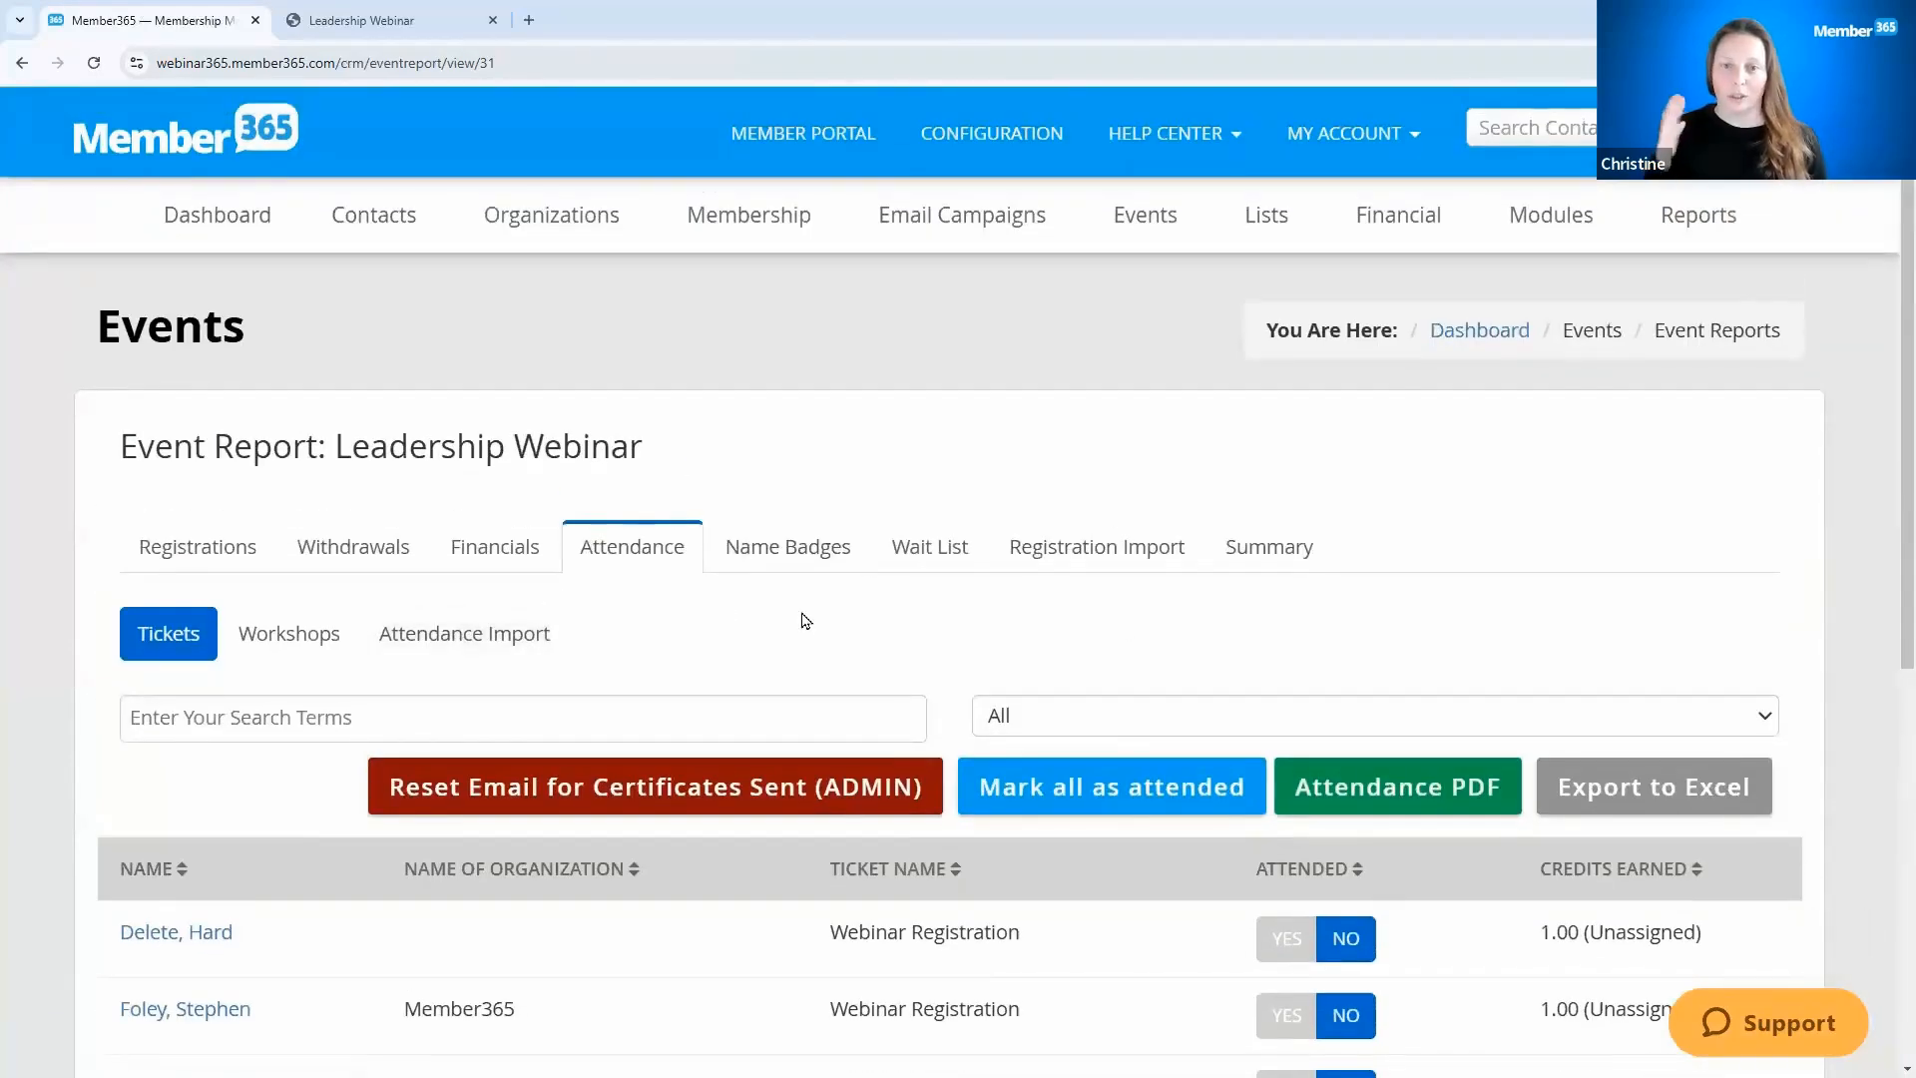
scroll(1054, 666, "down", 7)
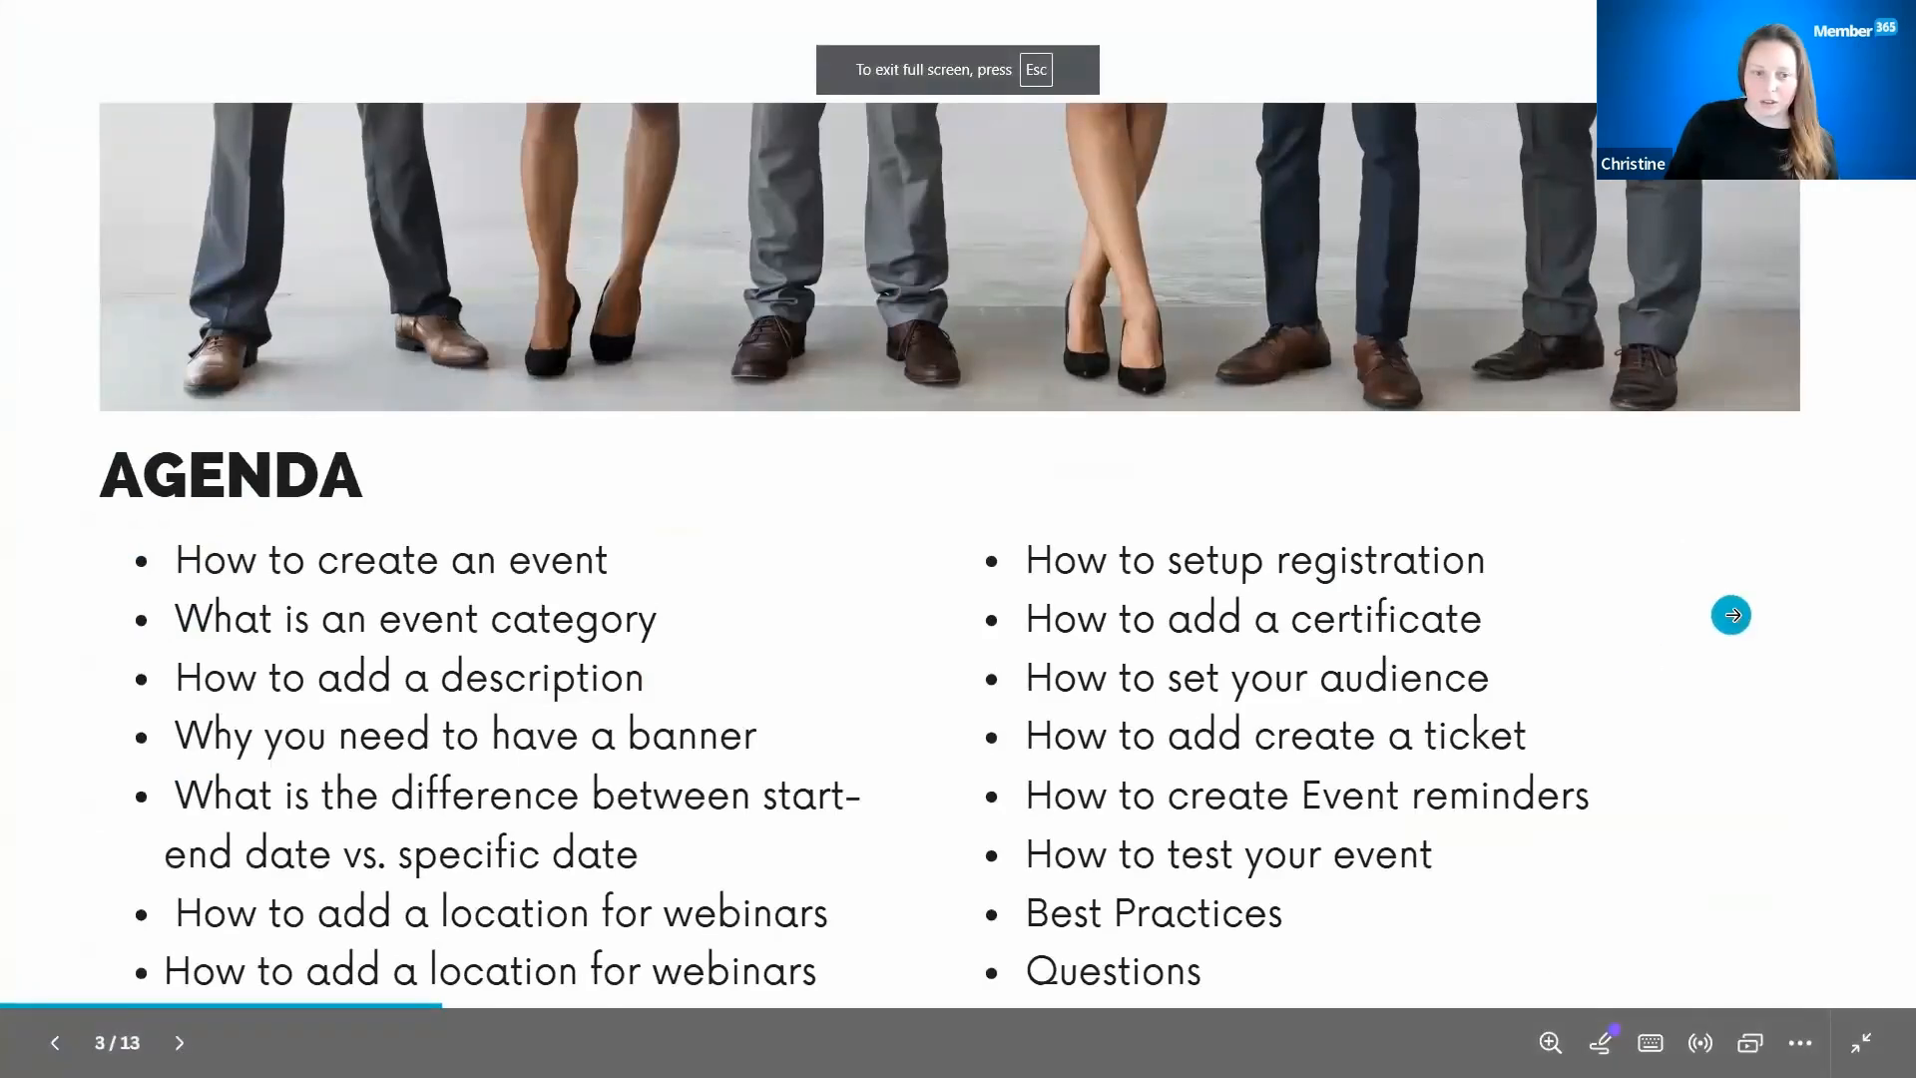
left_click(1731, 614)
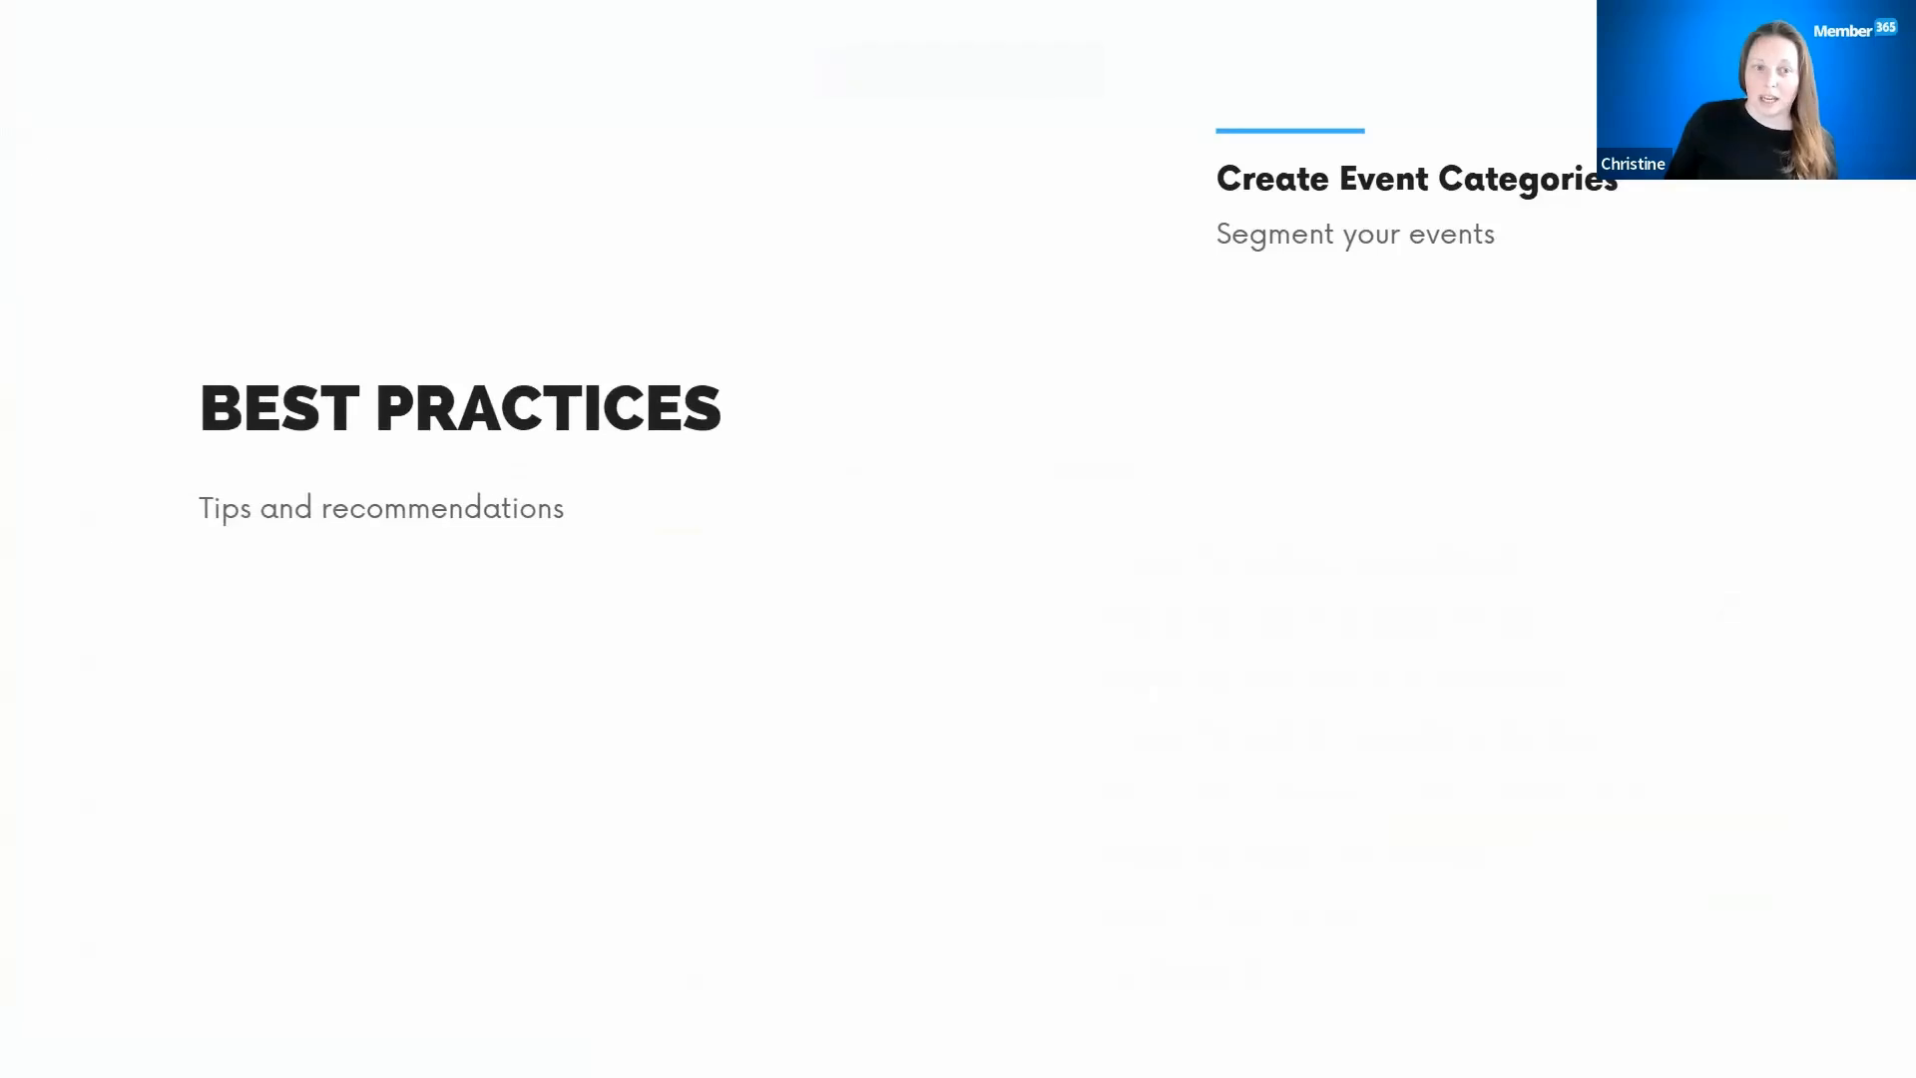
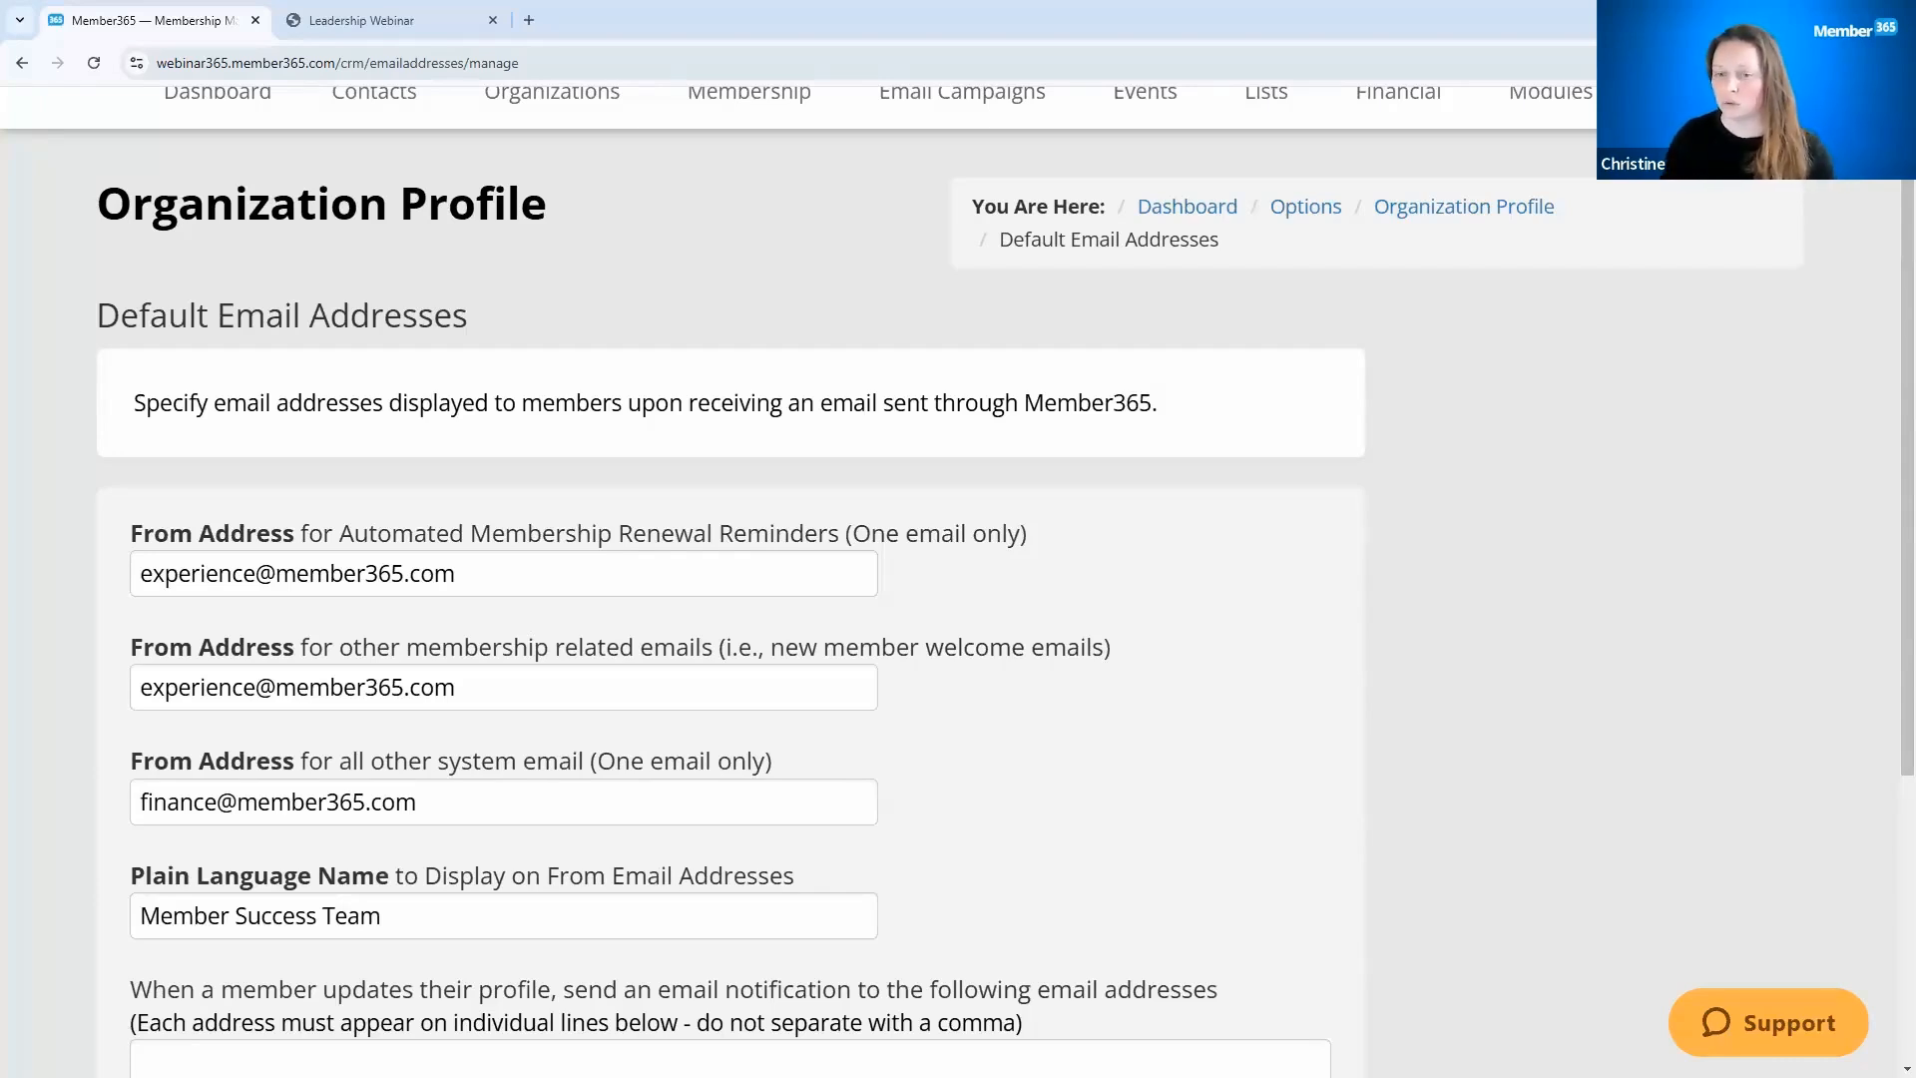
Step: Open the Member365 website through the help center's blog link and view its Upcoming Webinars page
scroll(714, 257, "up", 2)
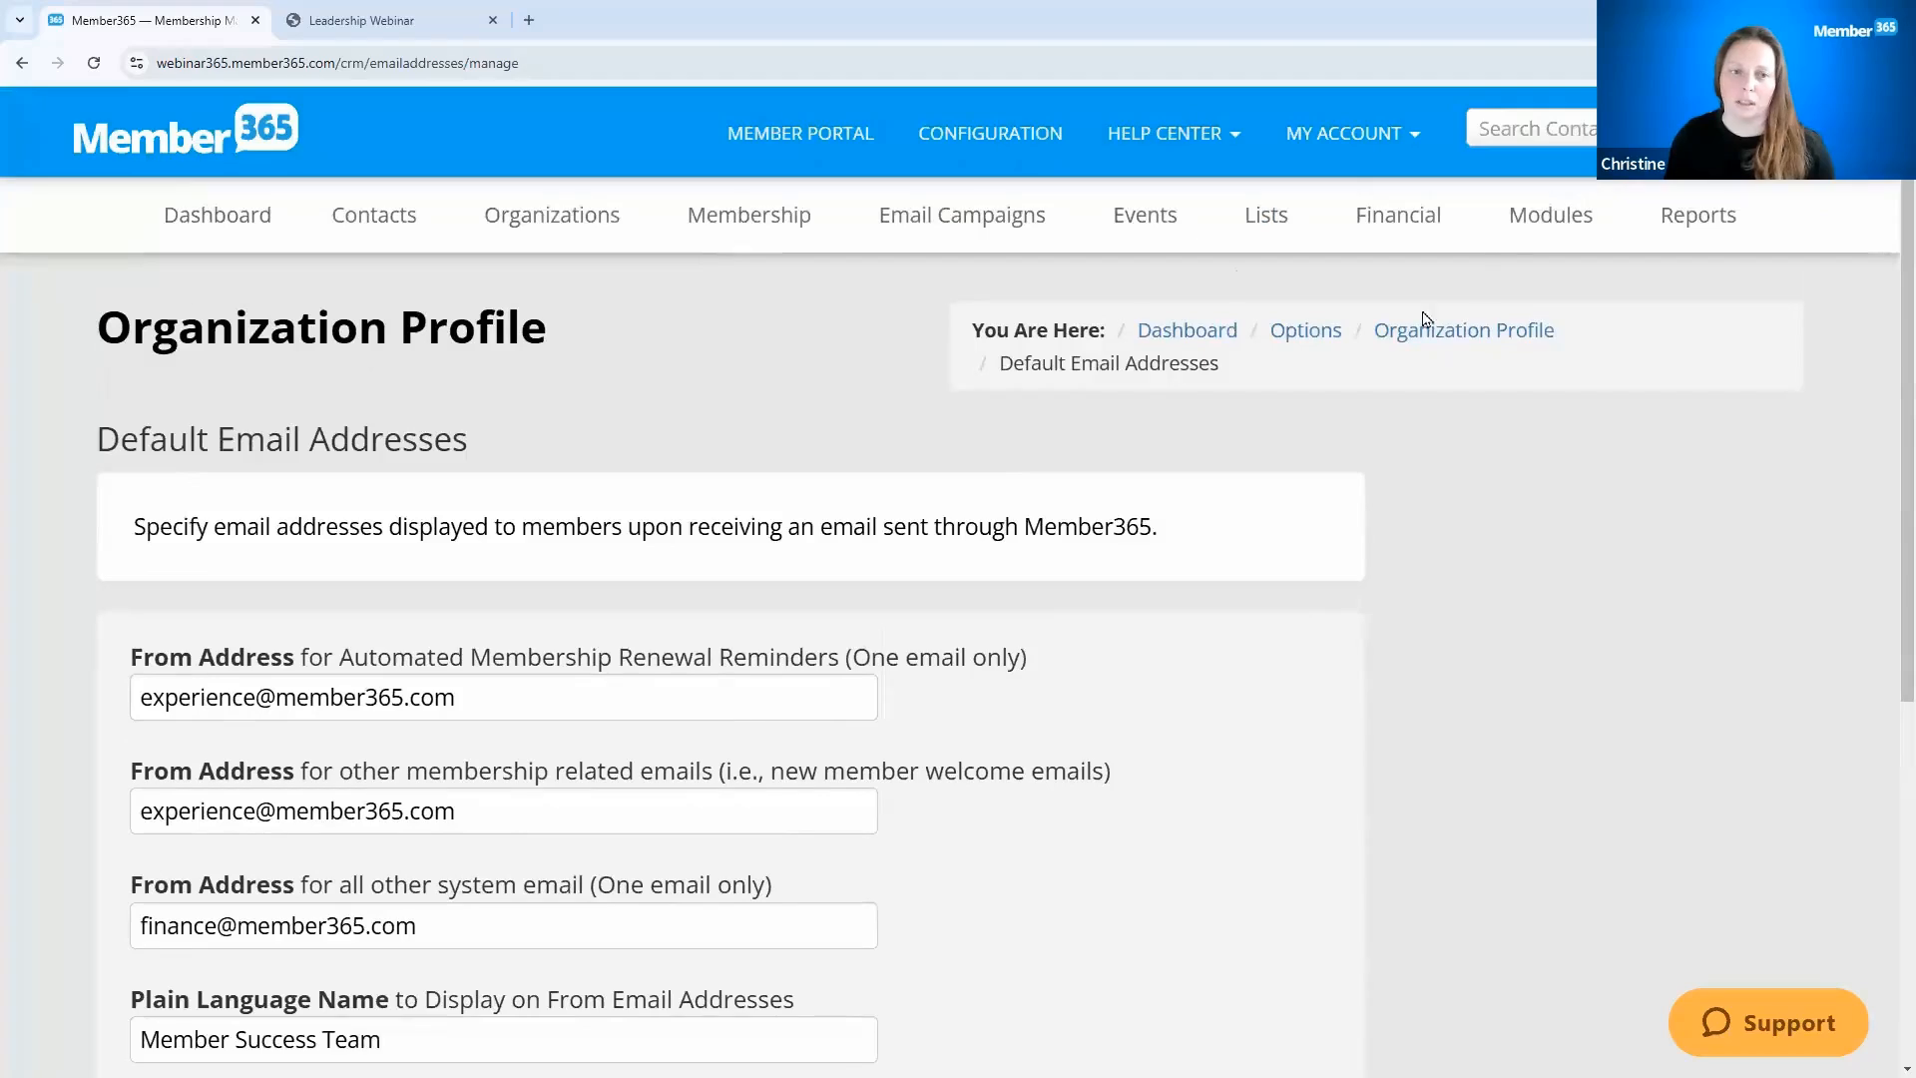
mouse_move(1417, 227)
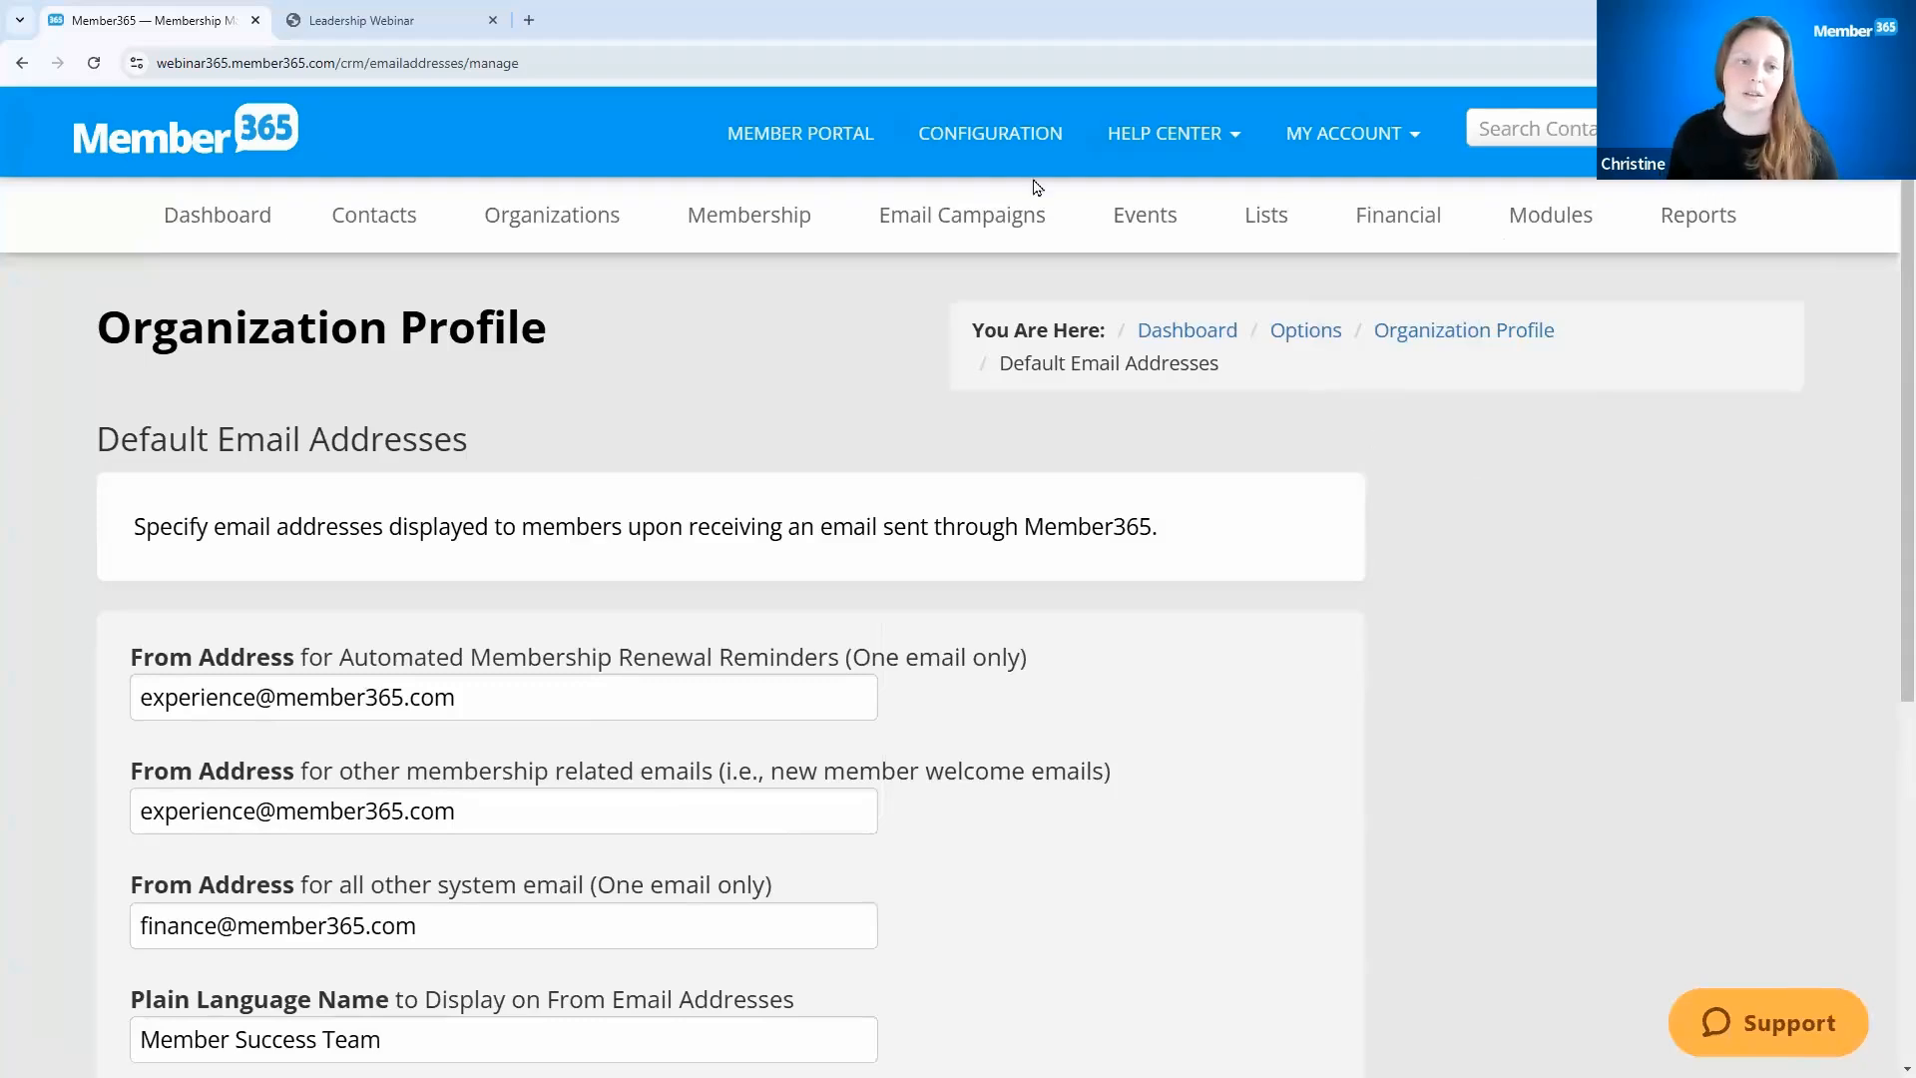
mouse_move(1201, 119)
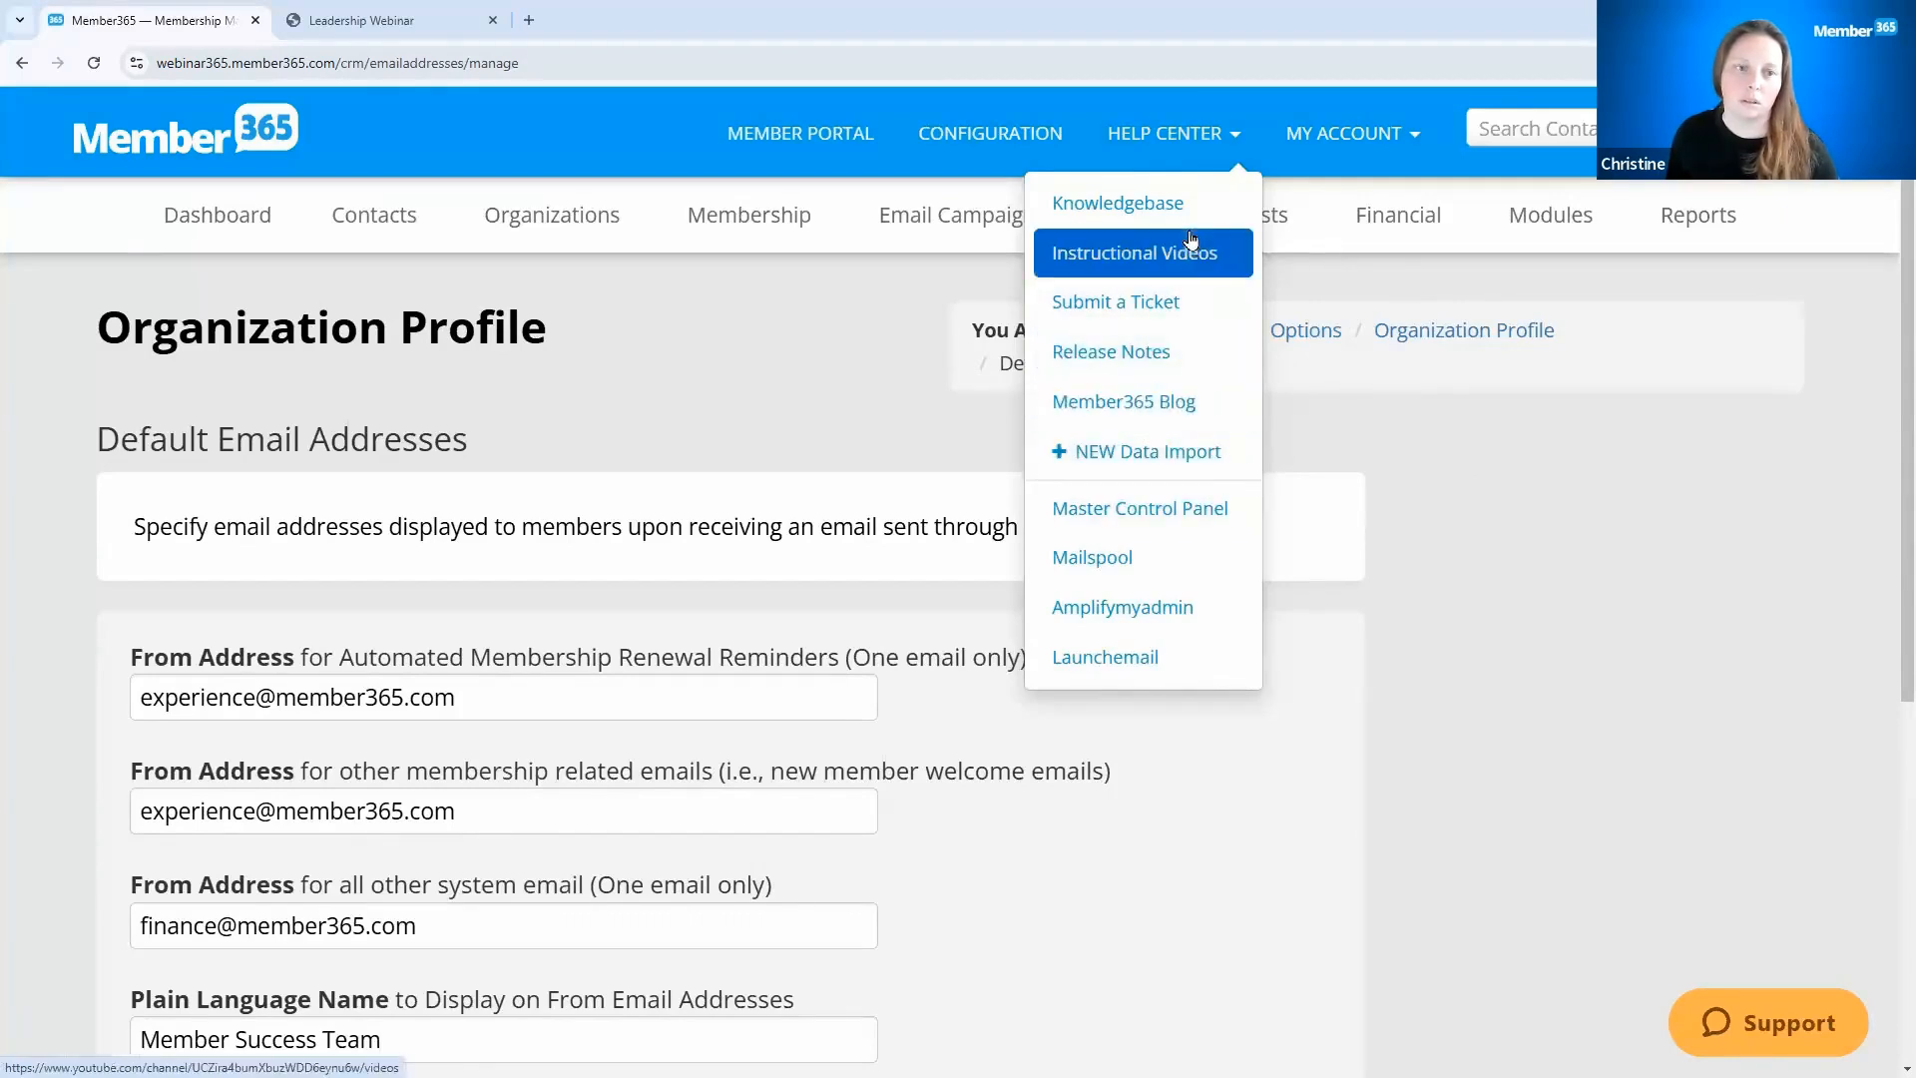
left_click(1118, 393)
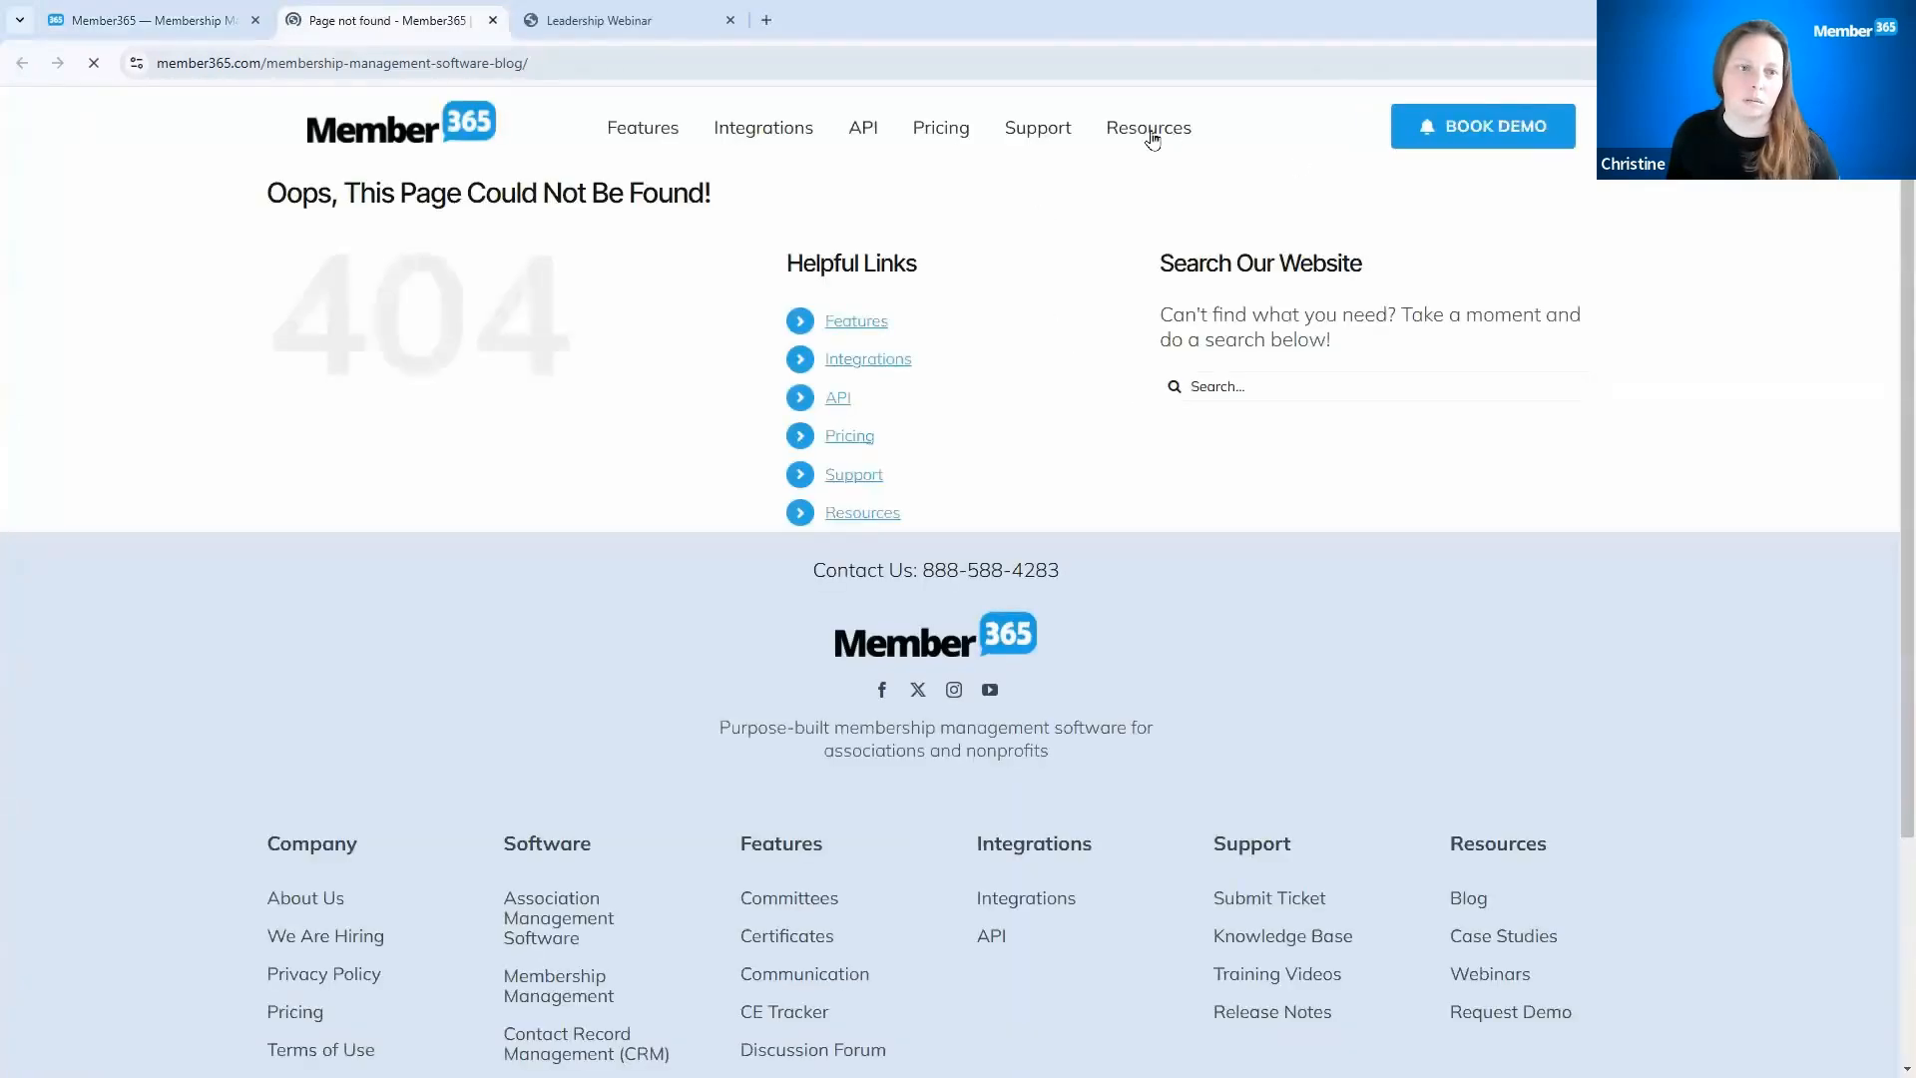
mouse_move(1145, 134)
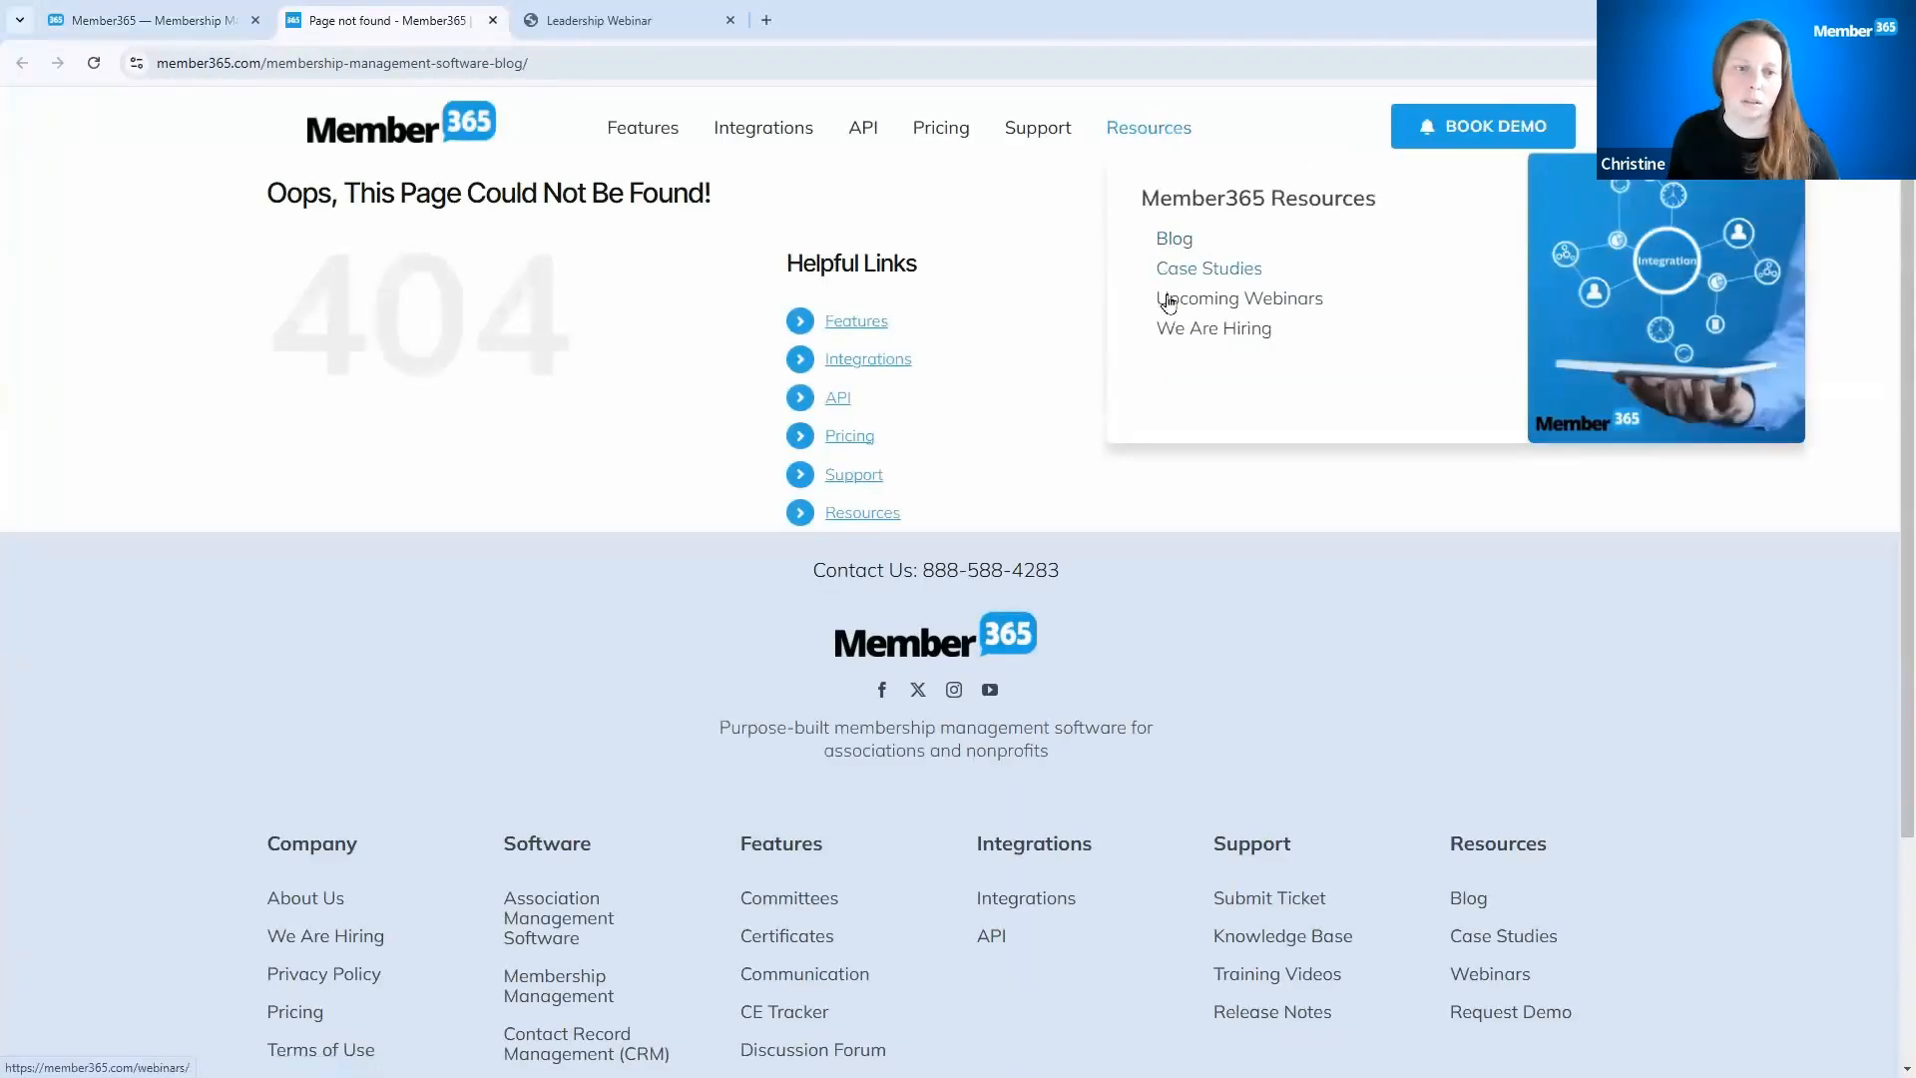
left_click(1164, 304)
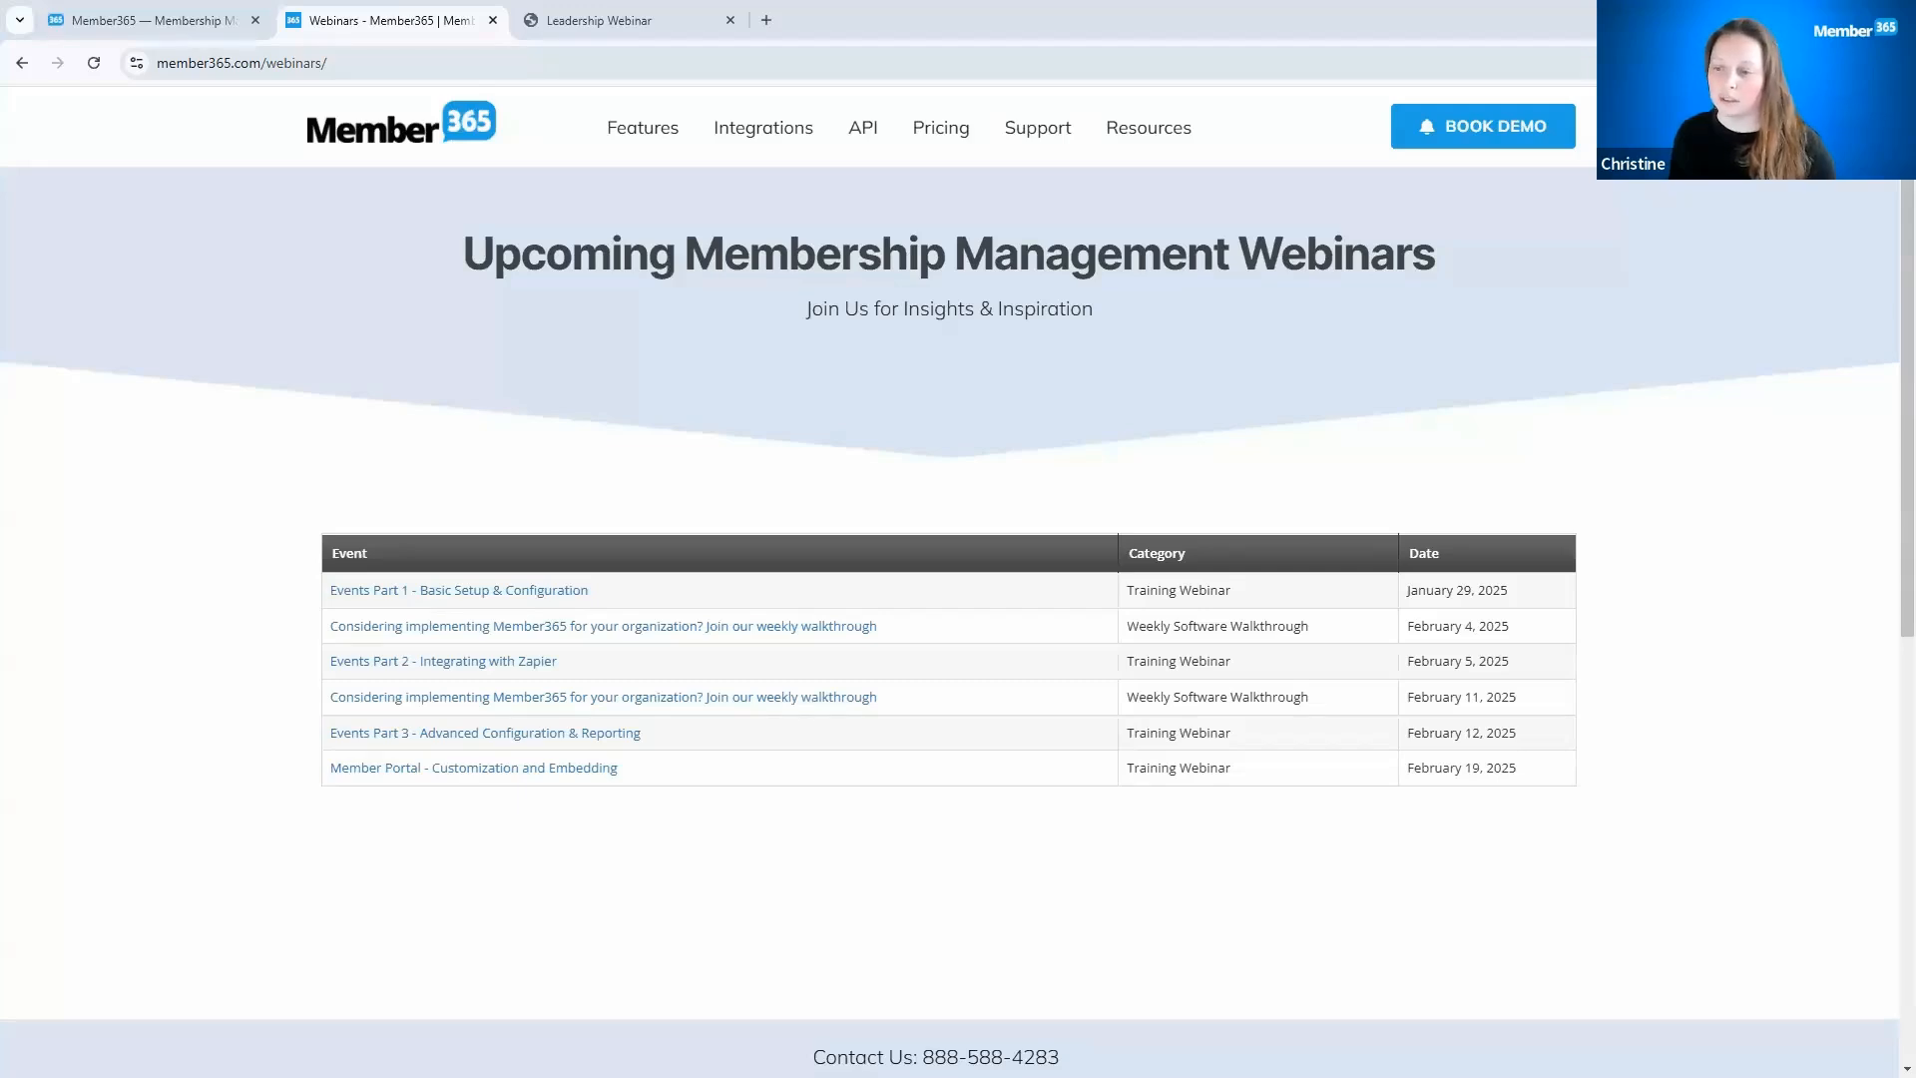
Step: Return to the CRM, open the Leadership Webinar for editing, and check its ticket's Associated Form setting without changing it
left_click(149, 30)
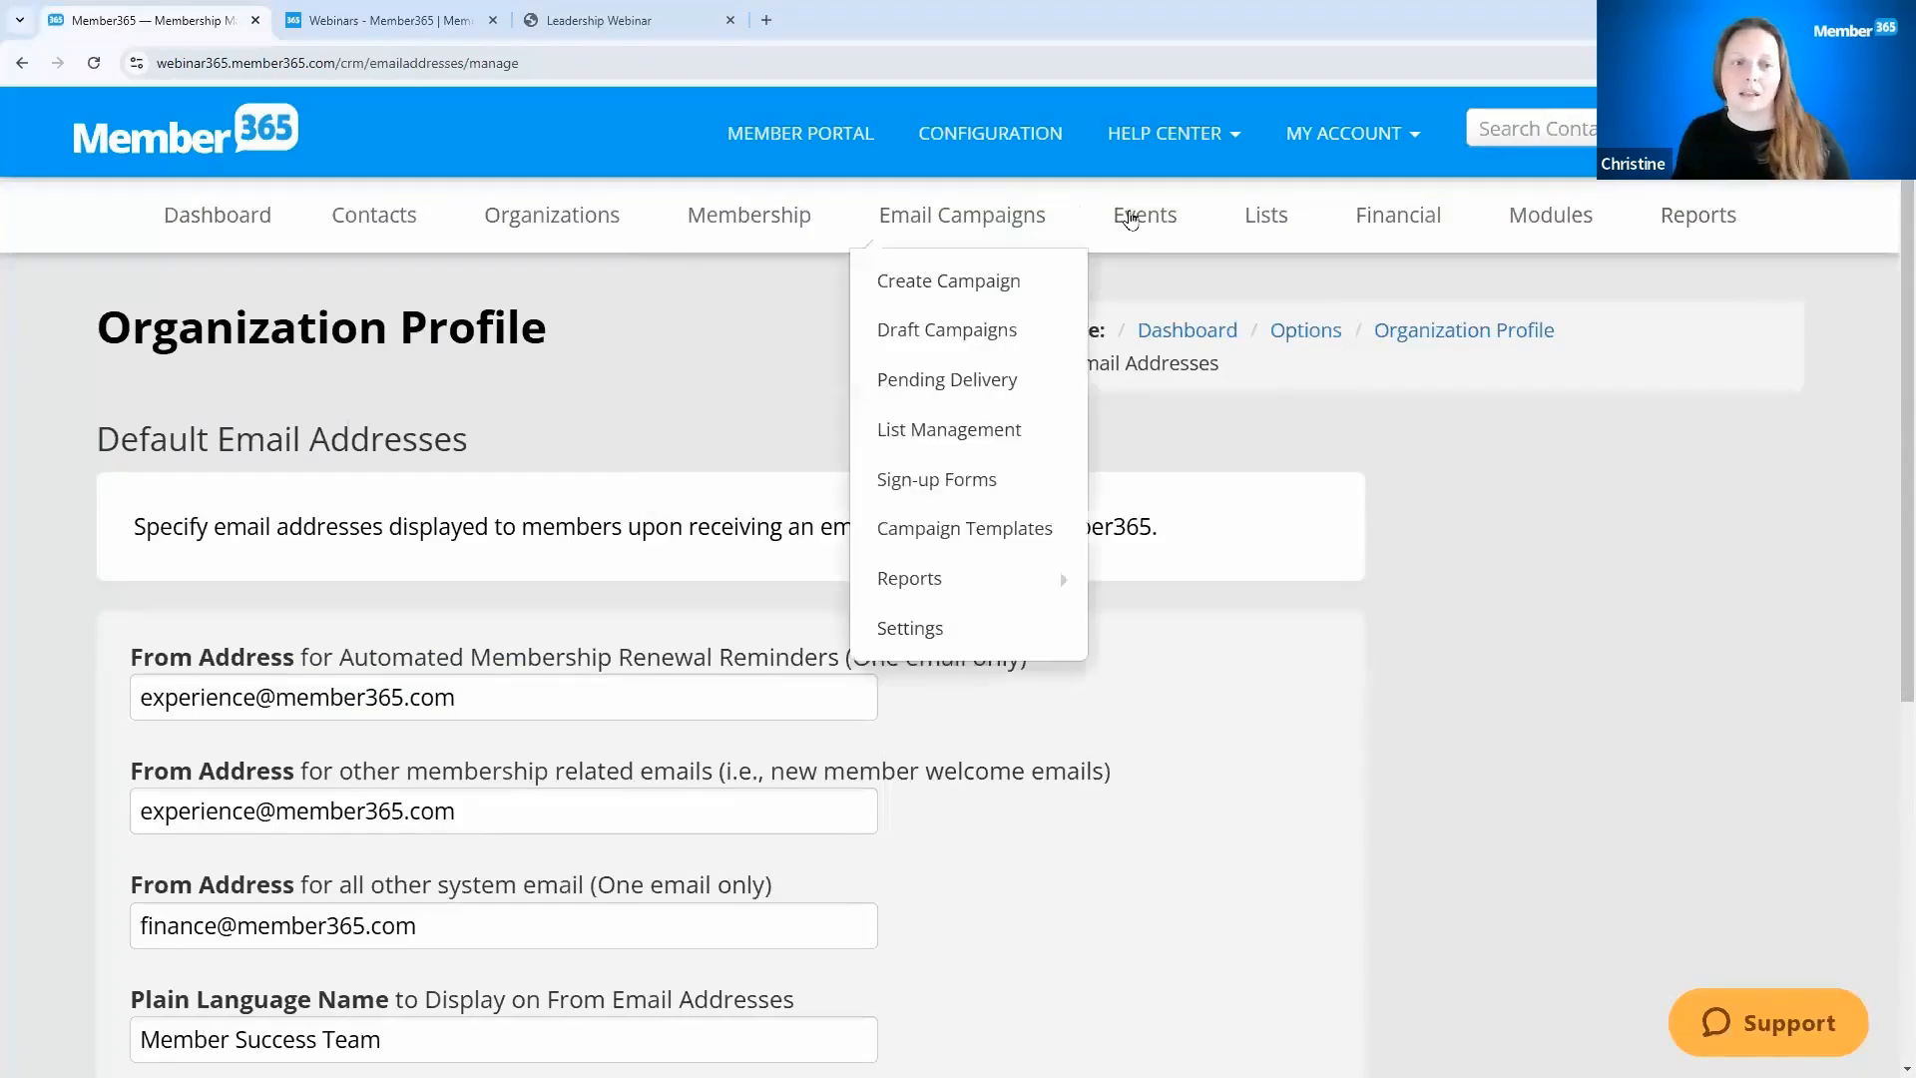
mouse_move(1130, 221)
left_click(1130, 342)
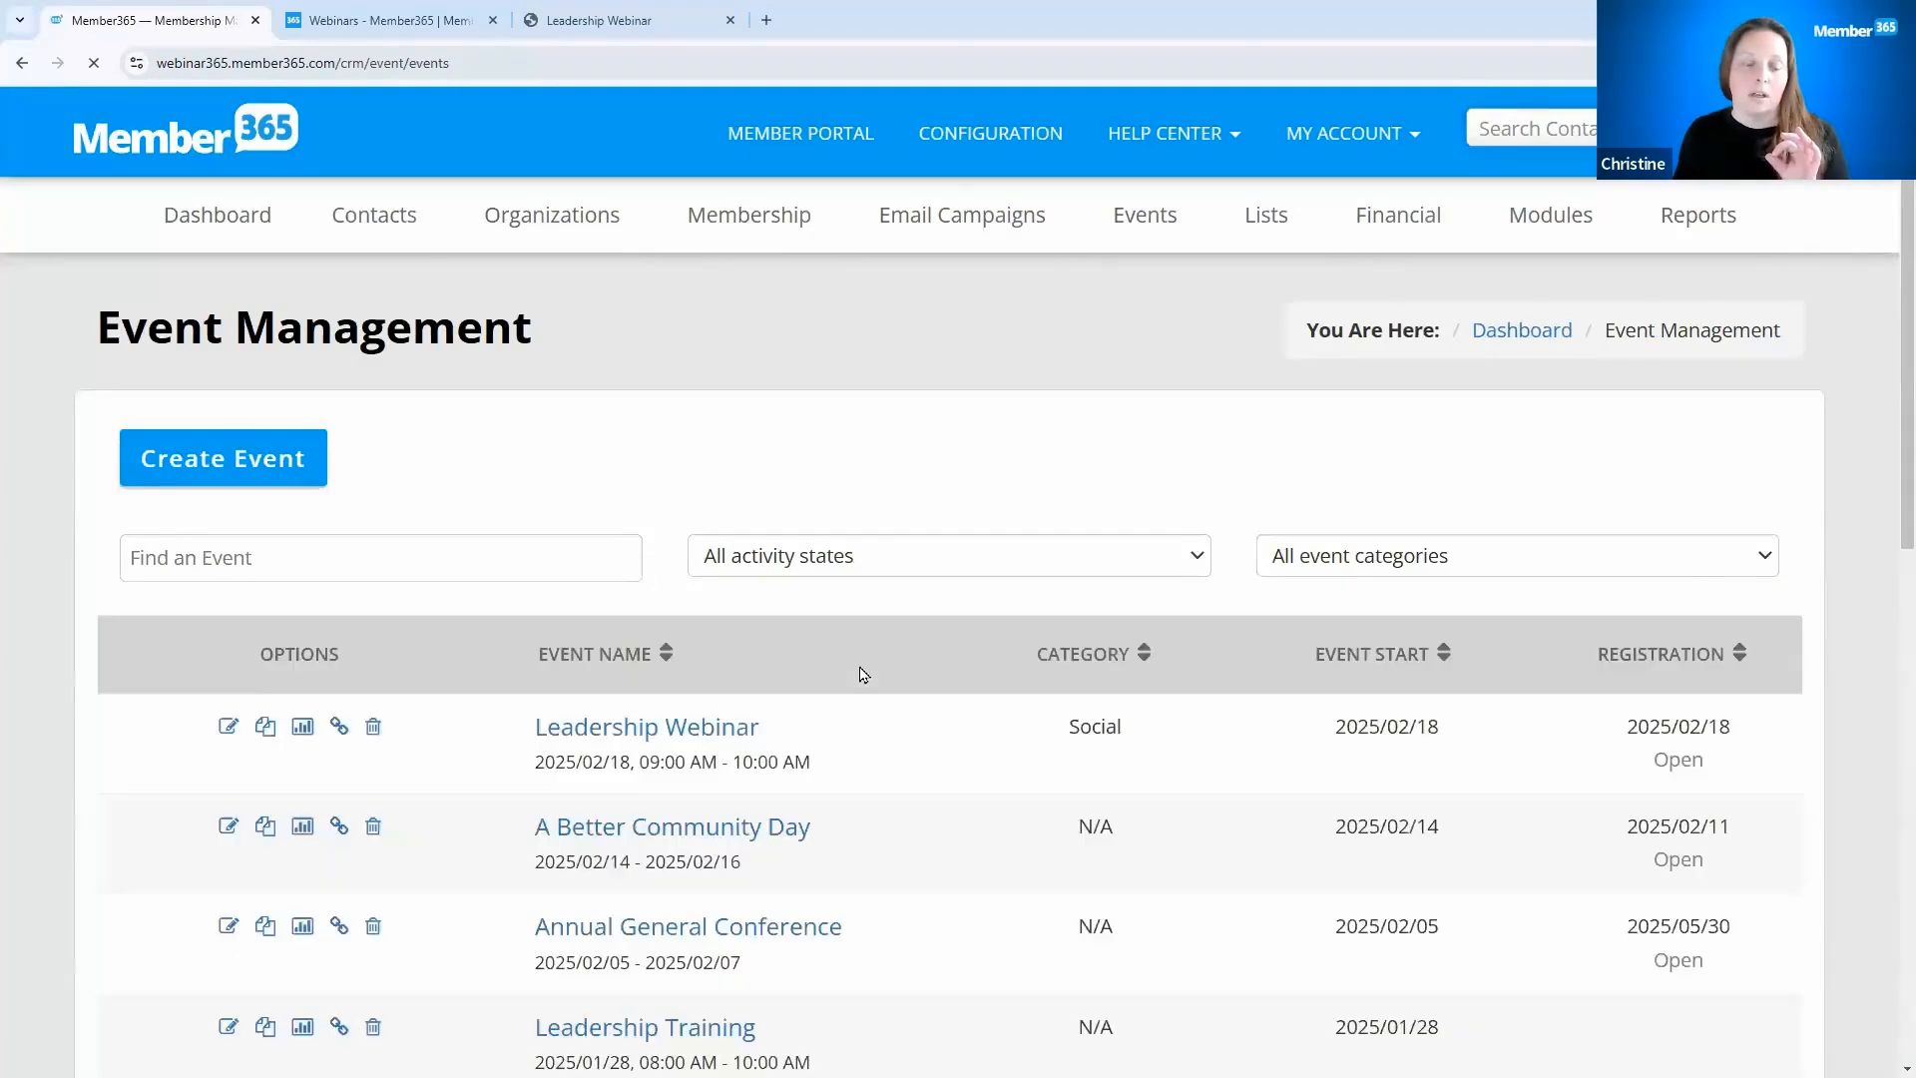
left_click(644, 728)
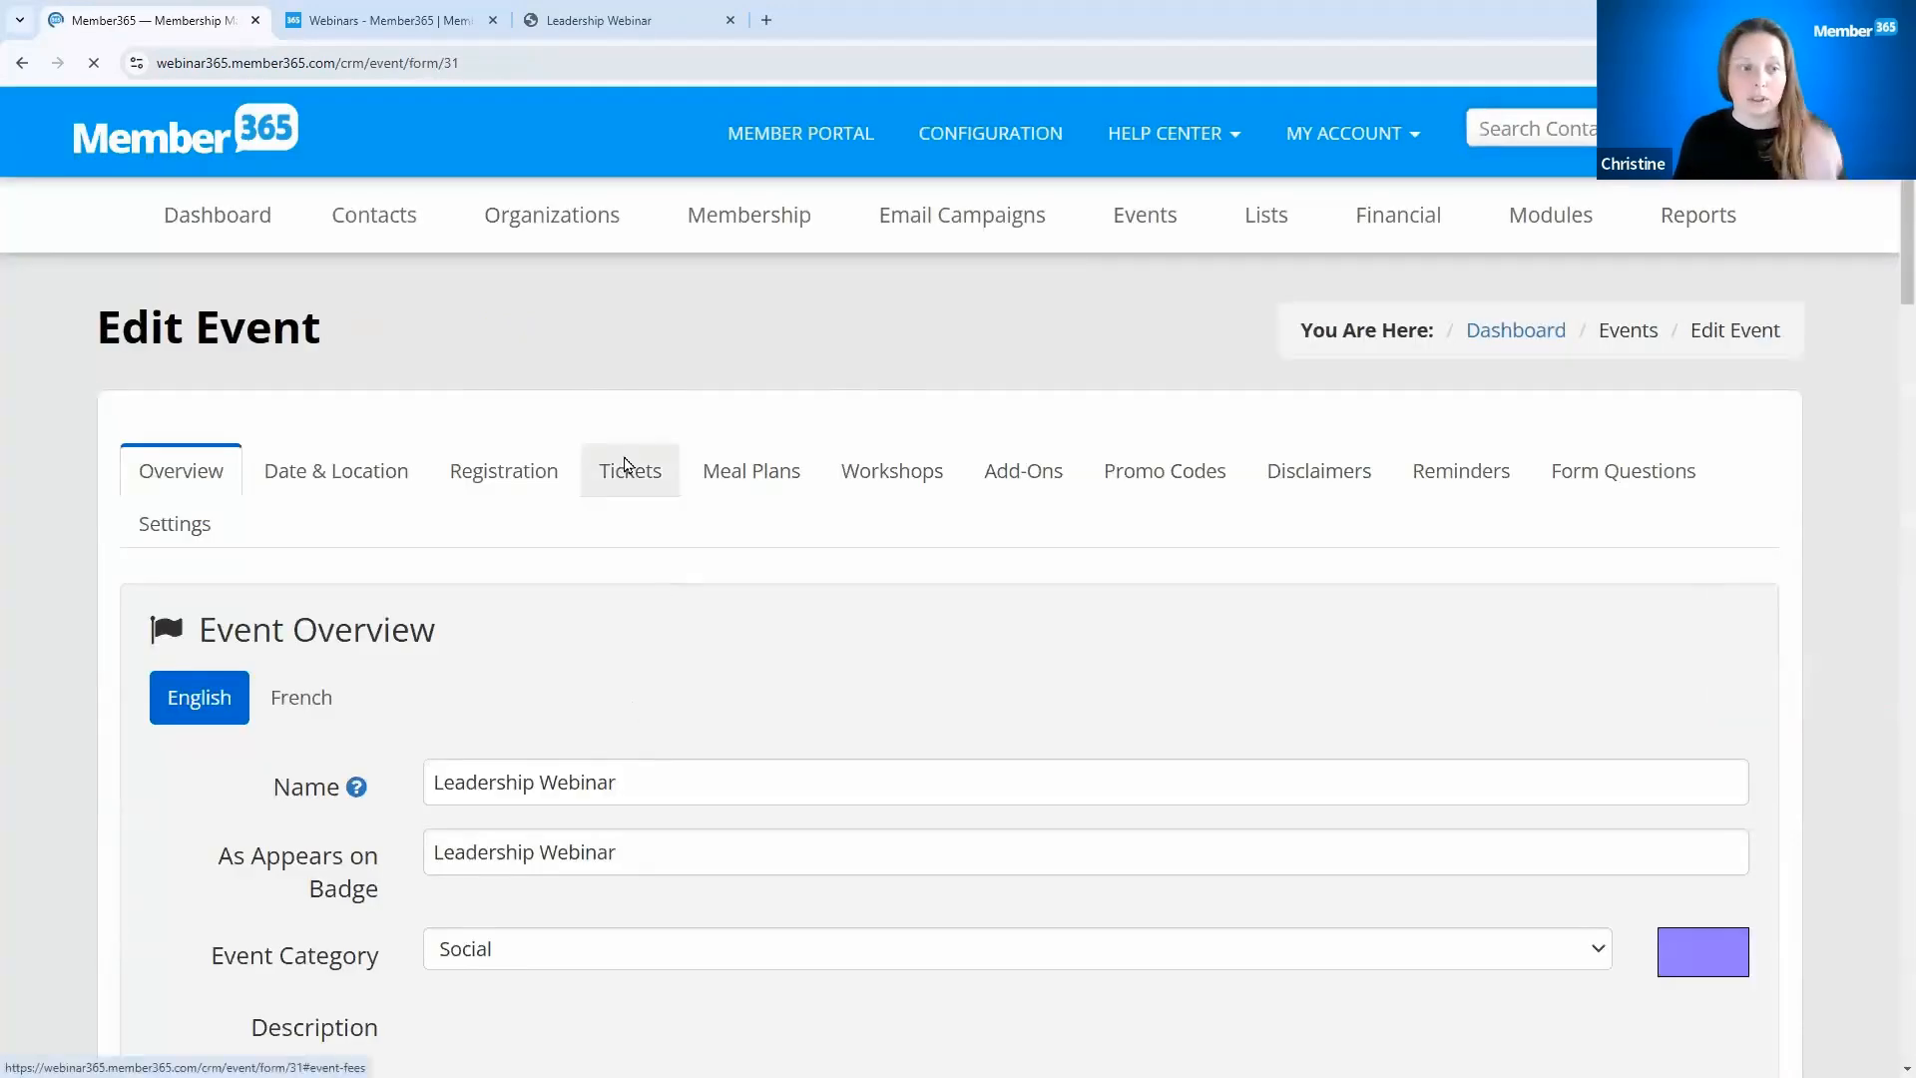
left_click(625, 465)
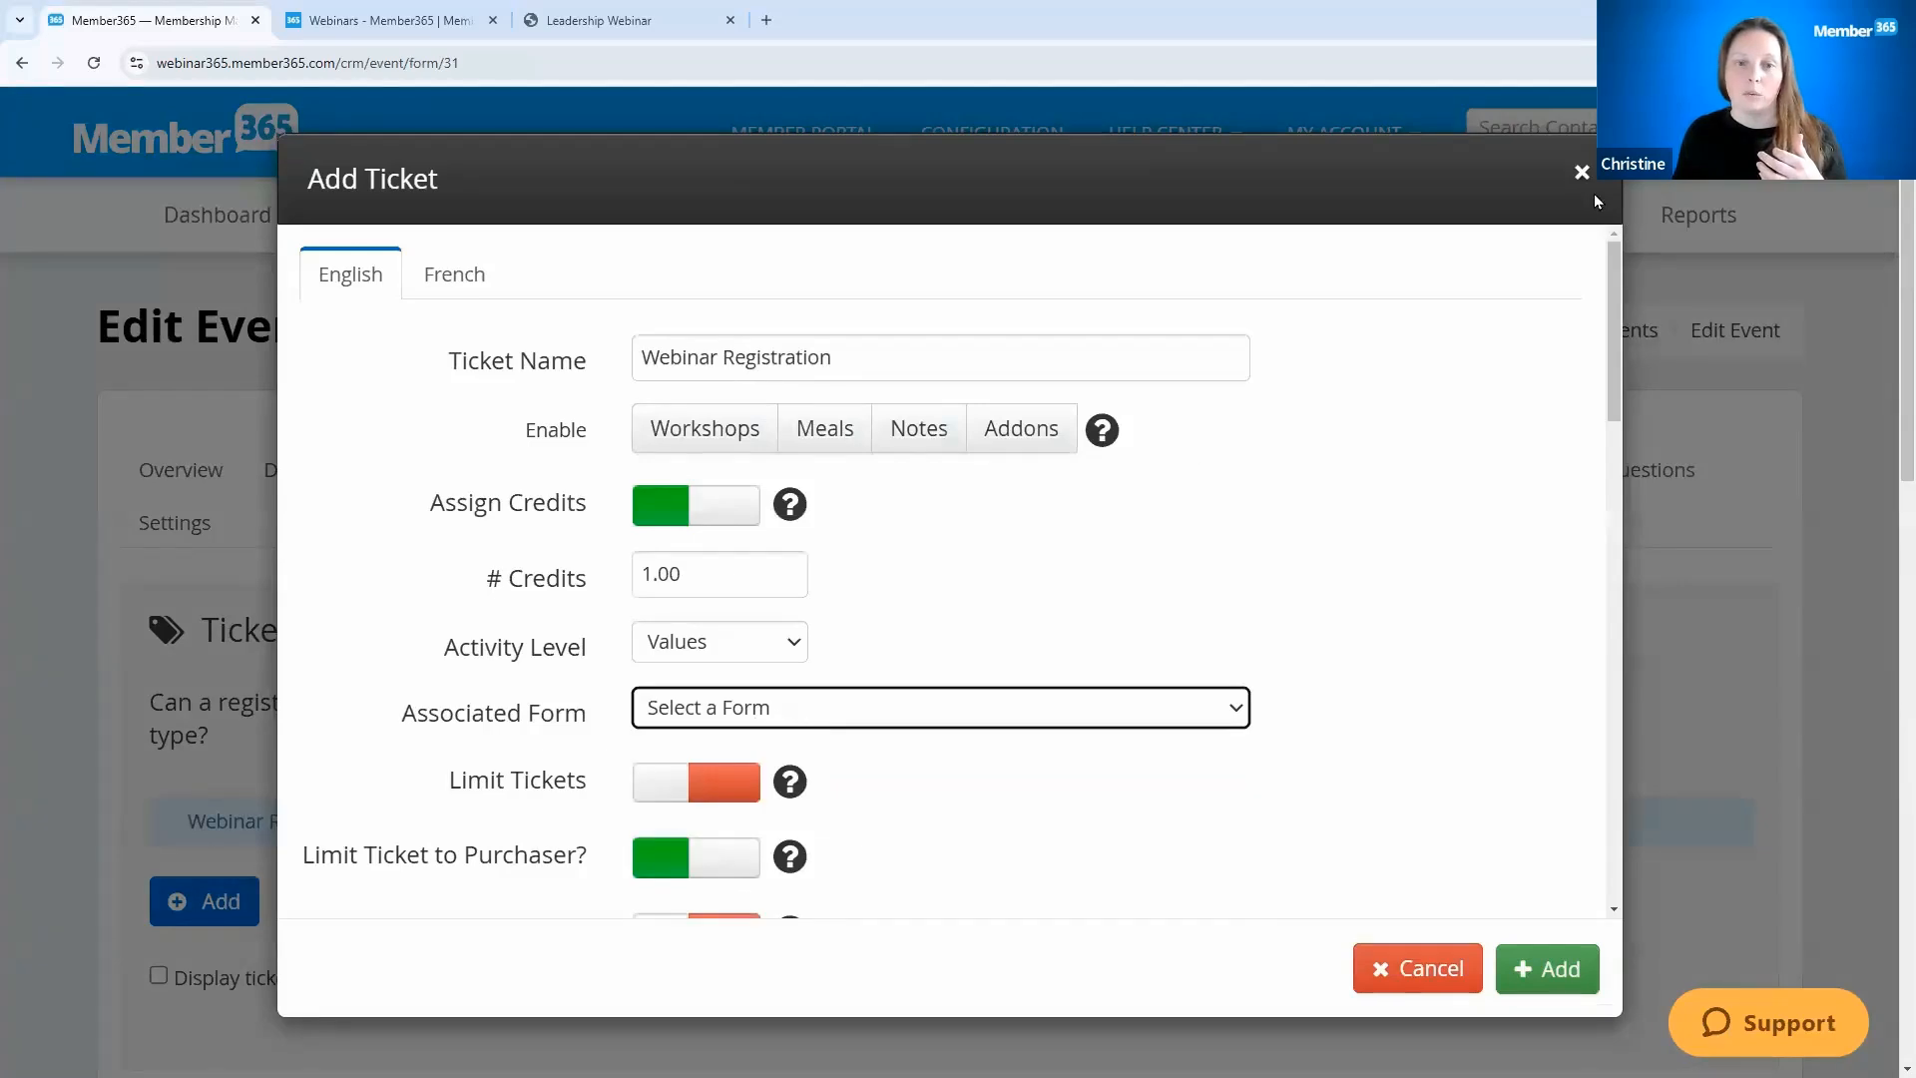
left_click(1584, 176)
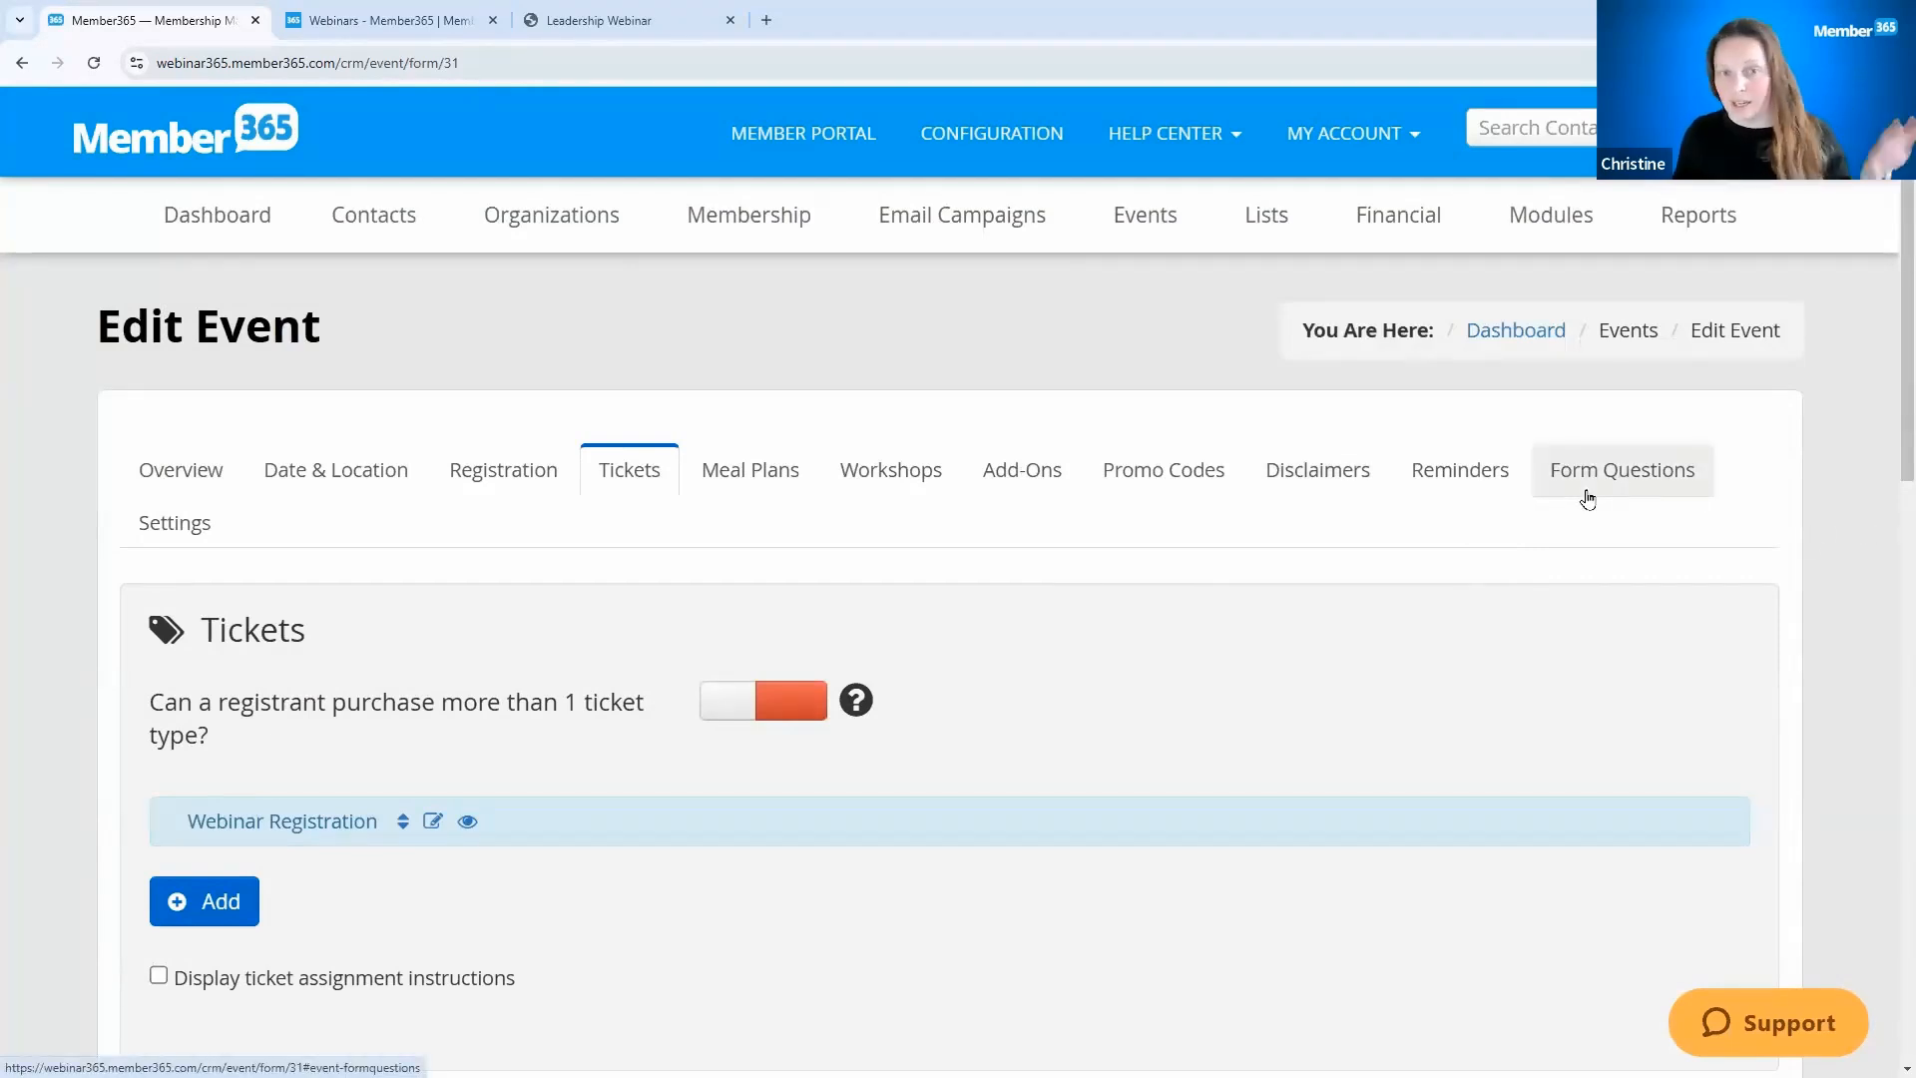
Step: Examine the forms available for the event's Form Questions without selecting one, and return to the ticket settings
left_click(1586, 498)
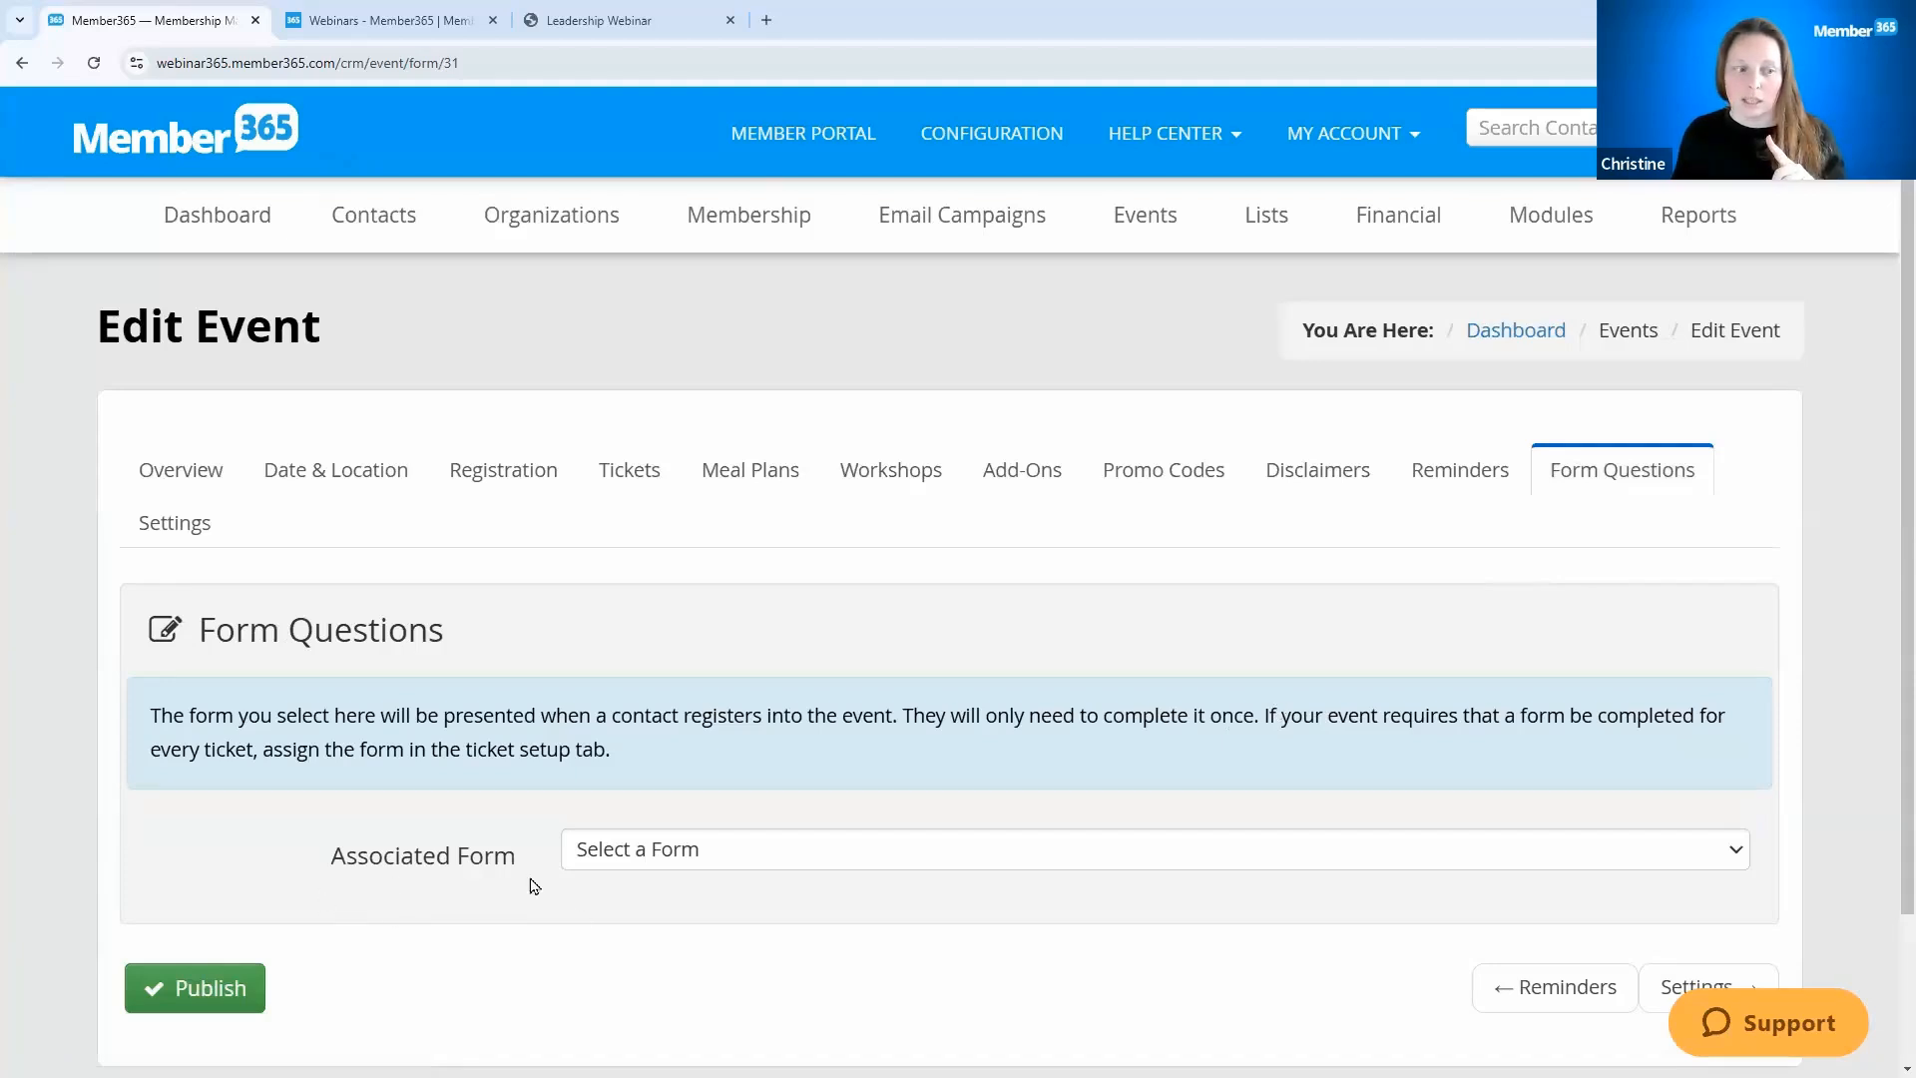
left_click(683, 853)
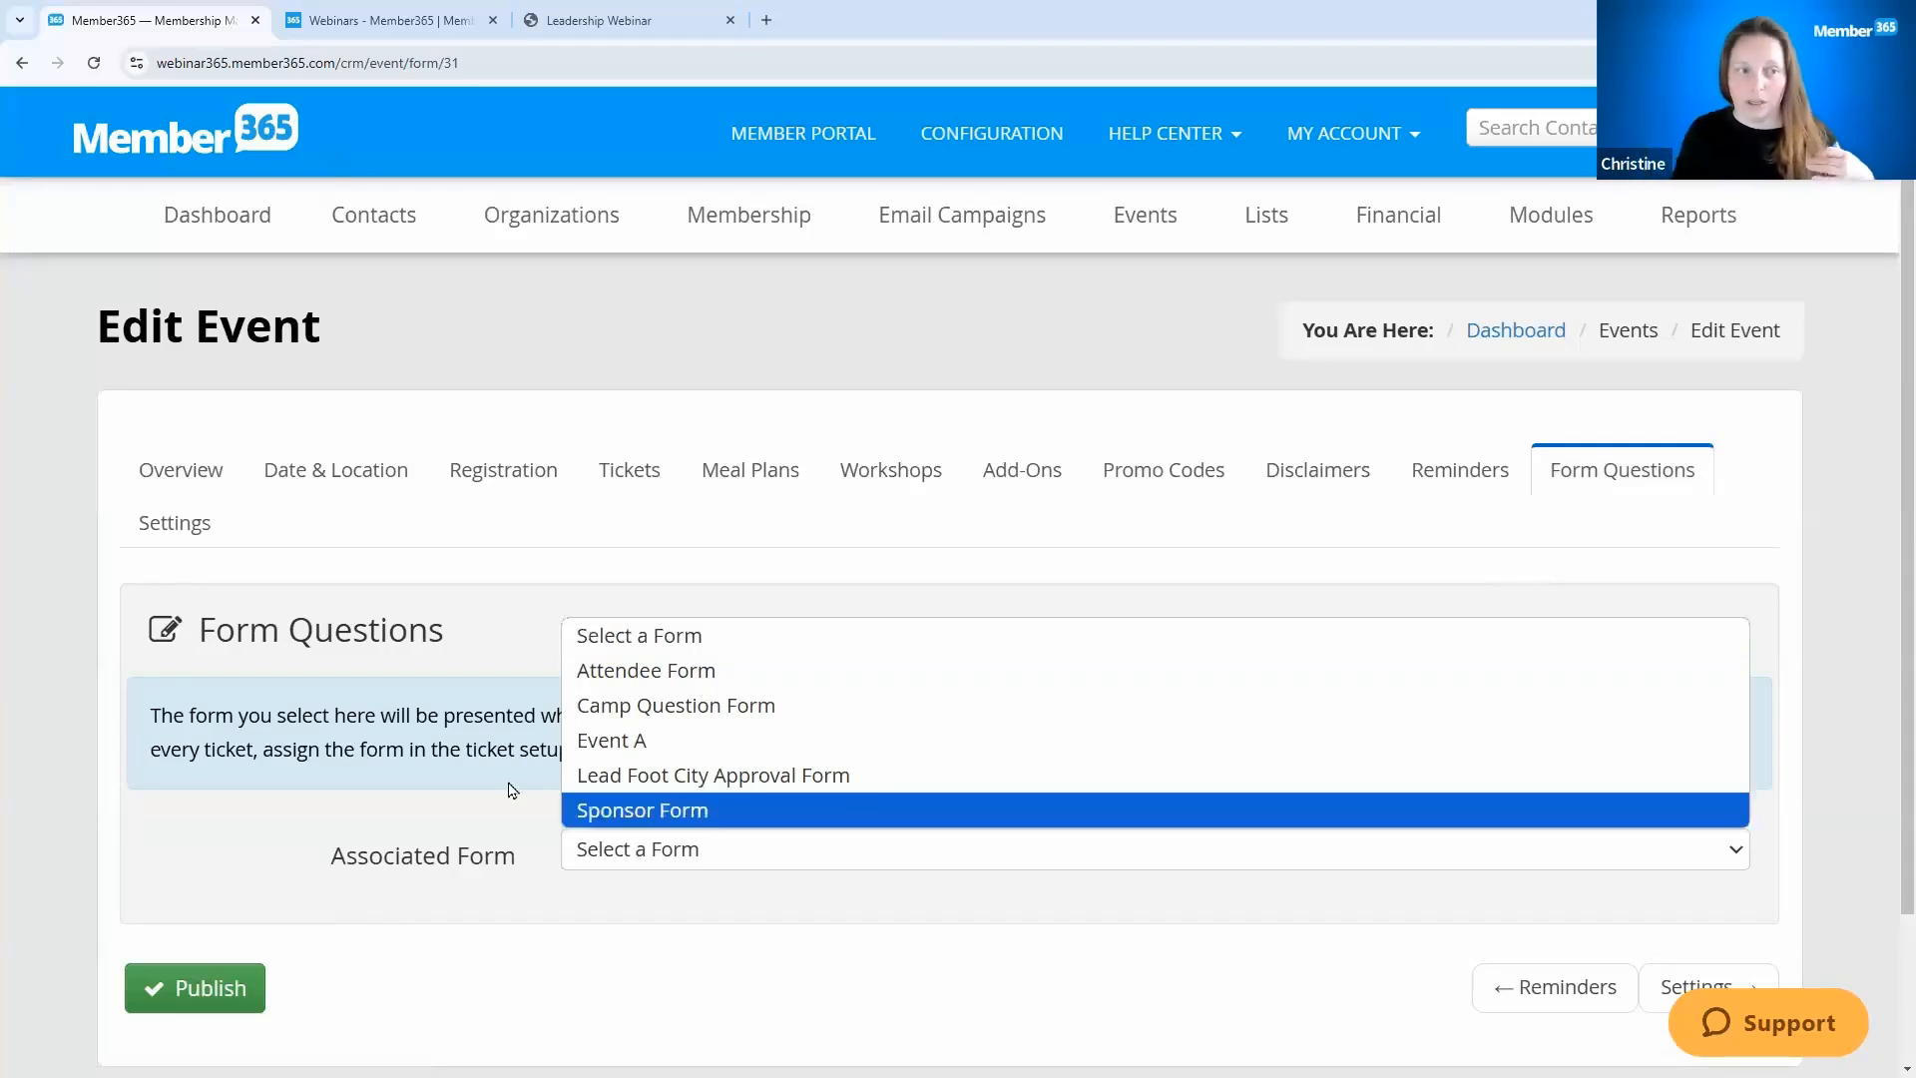
left_click(615, 489)
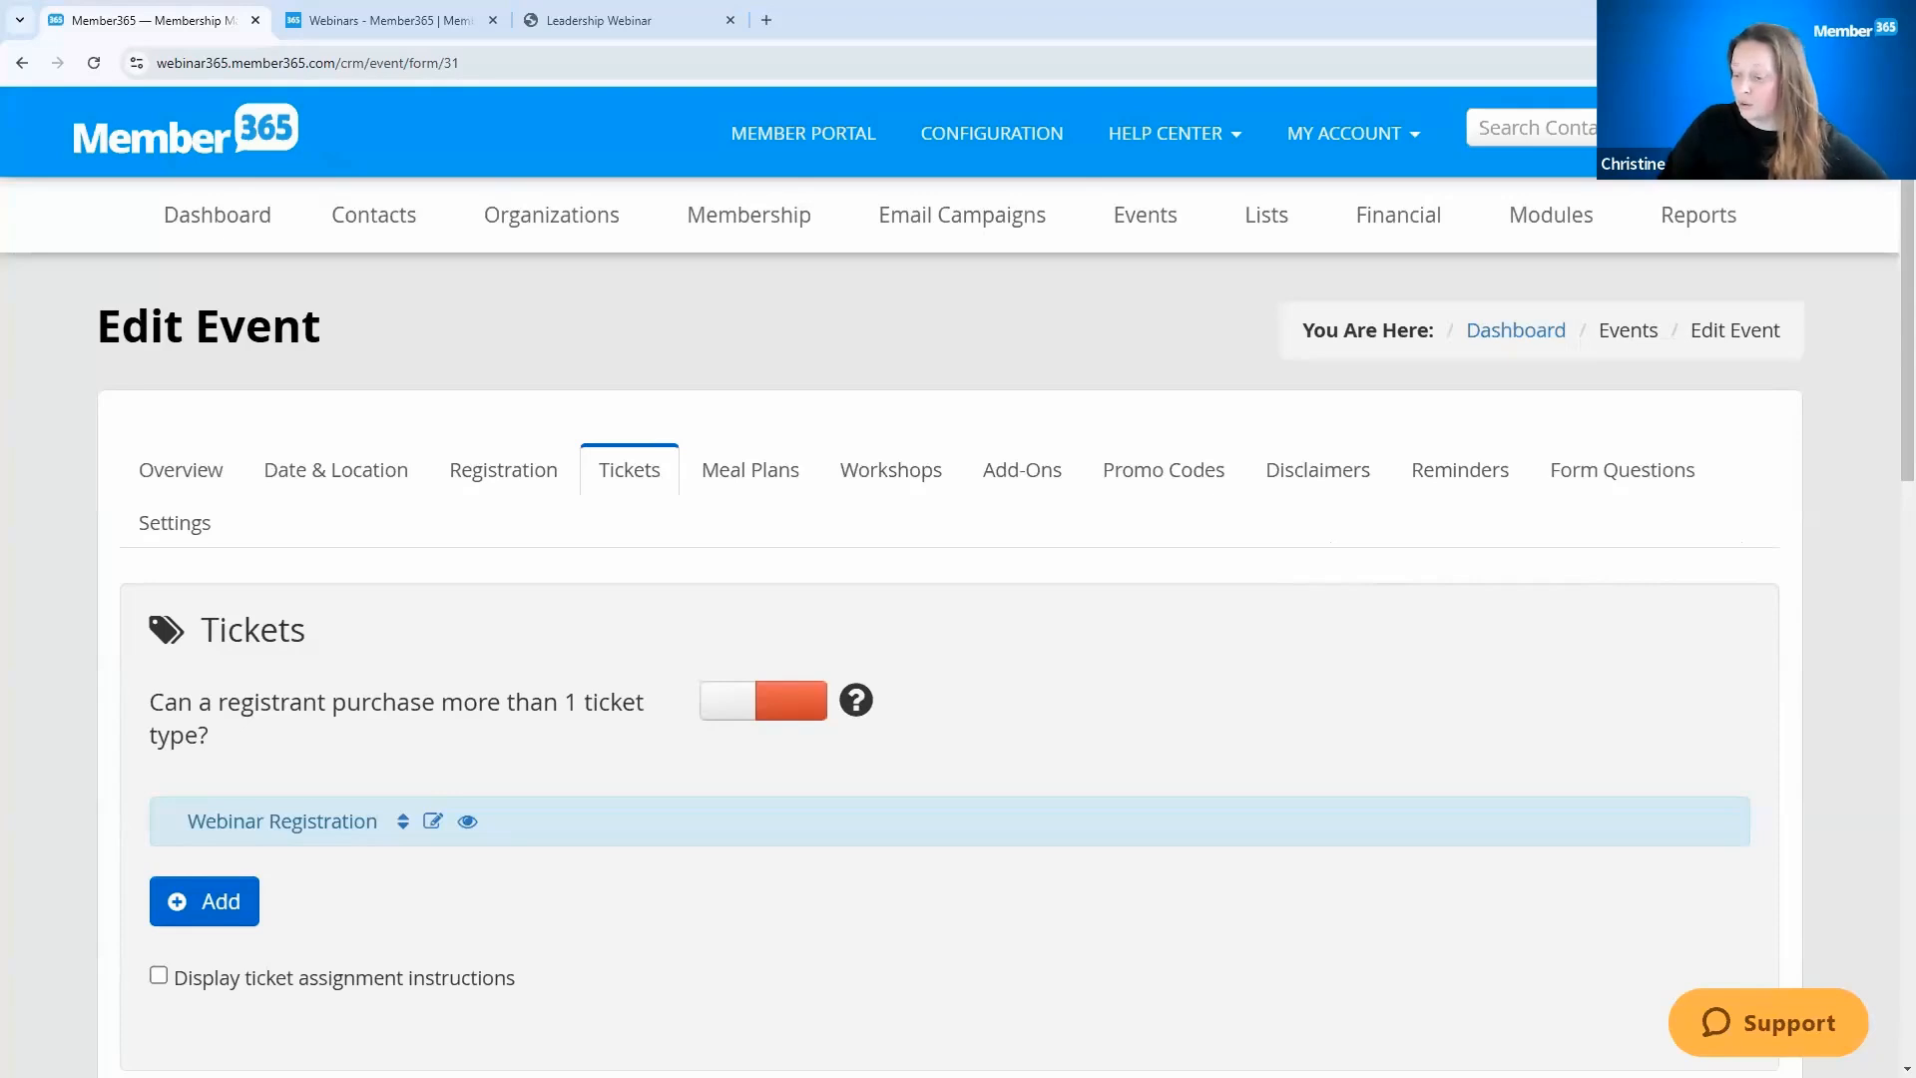
key("alt+Tab")
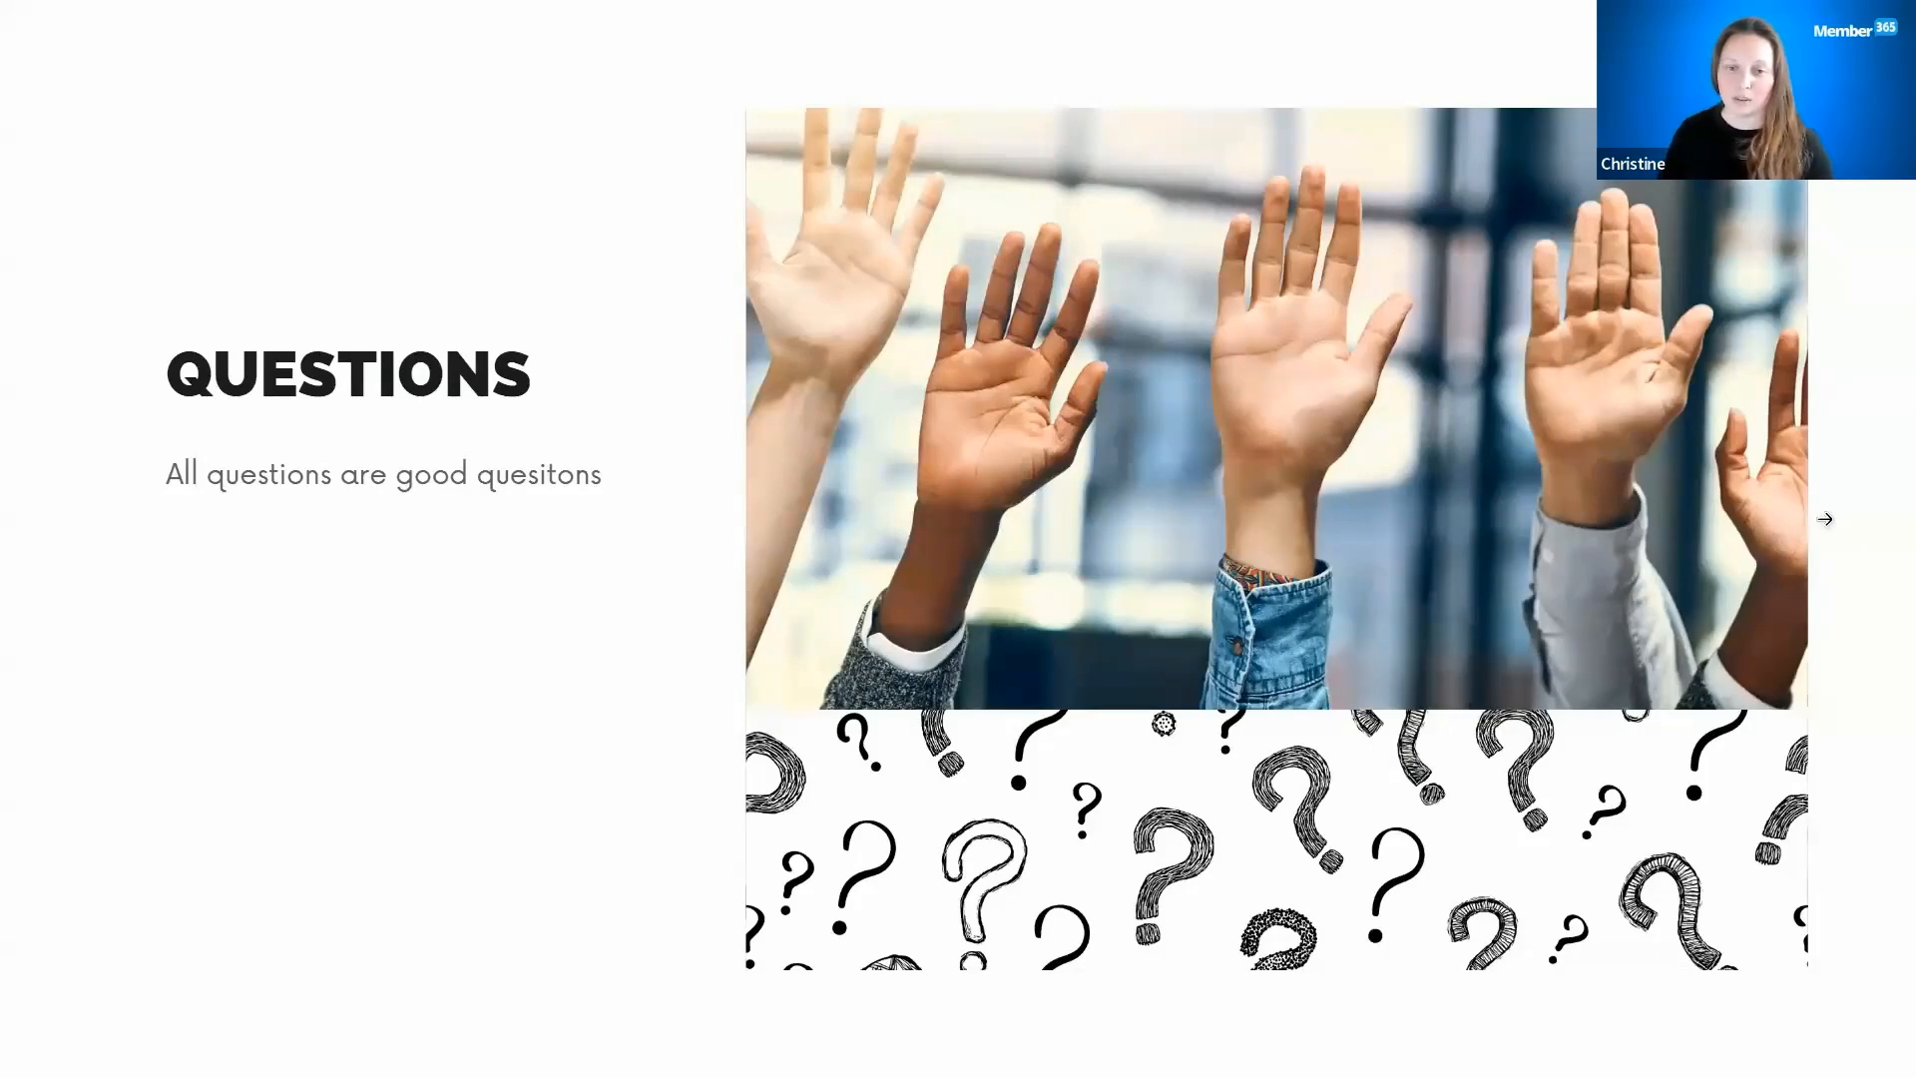
left_click(1863, 543)
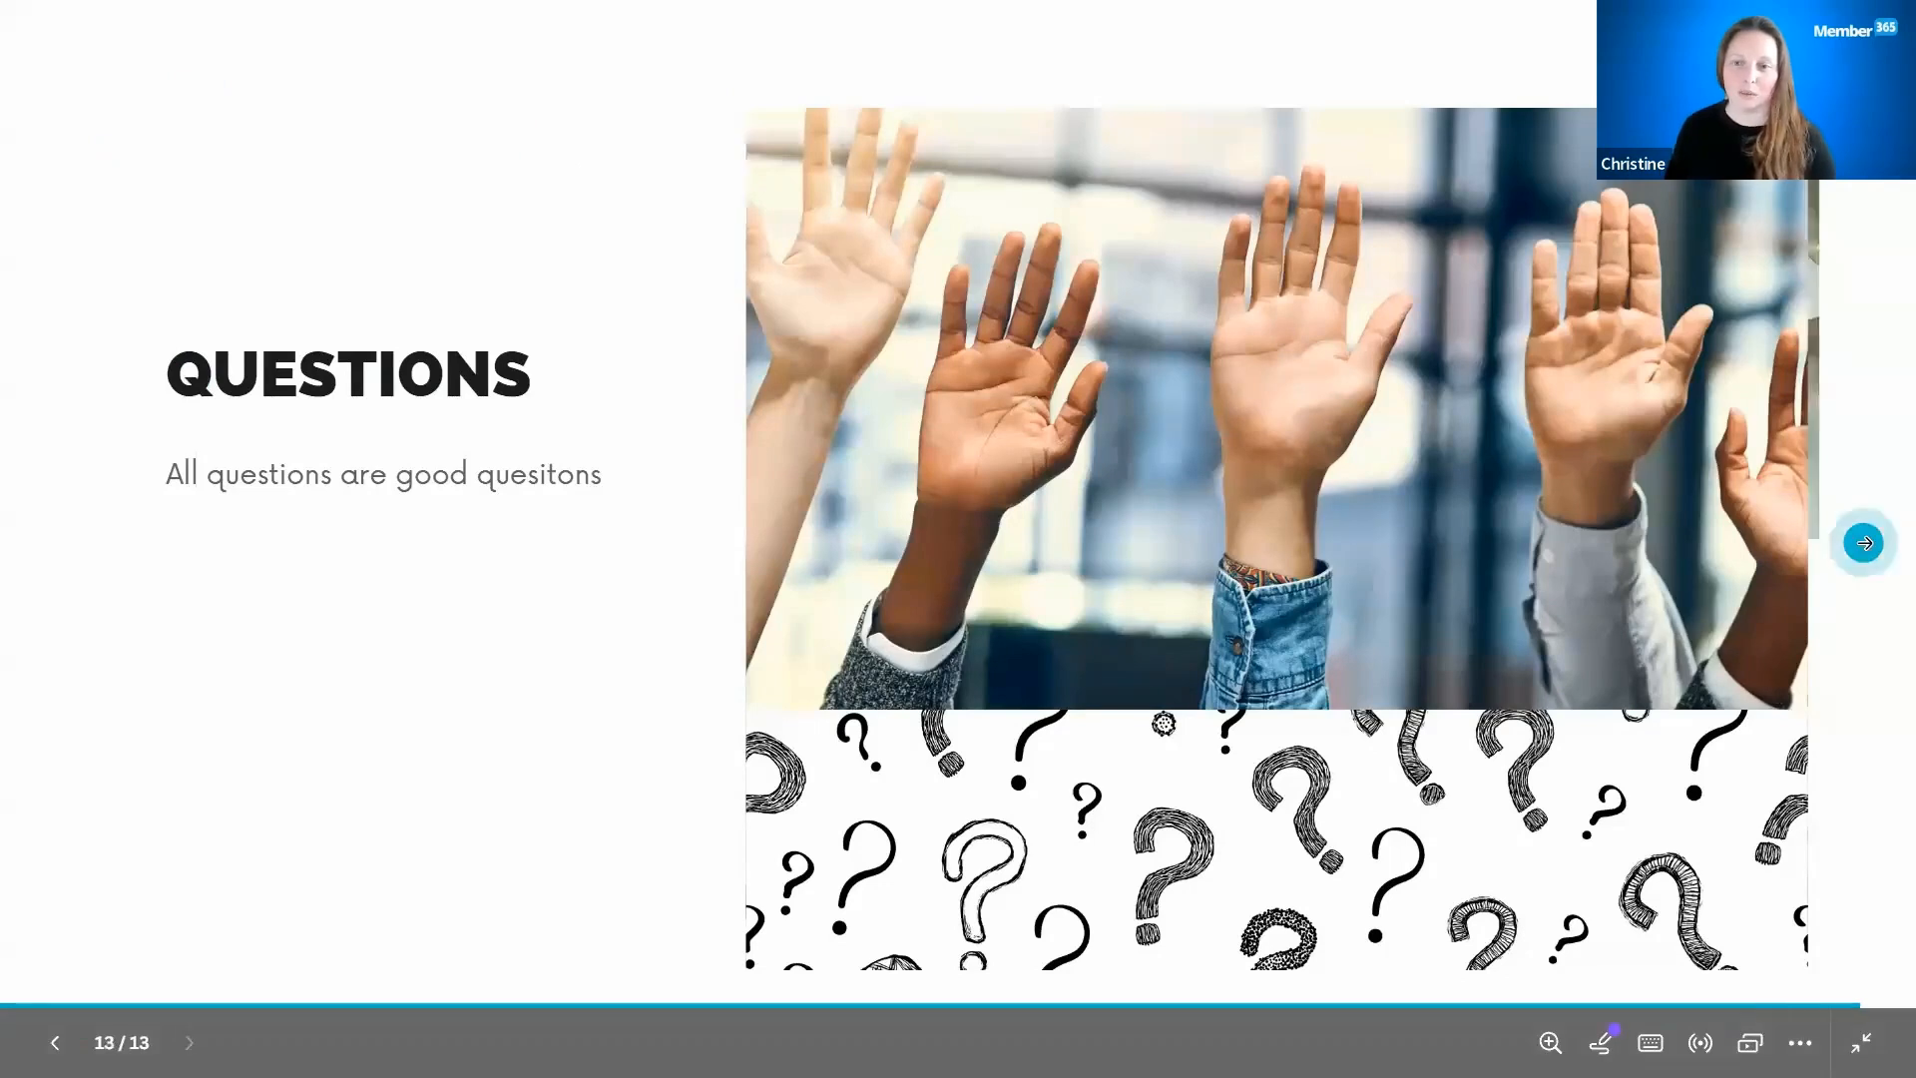